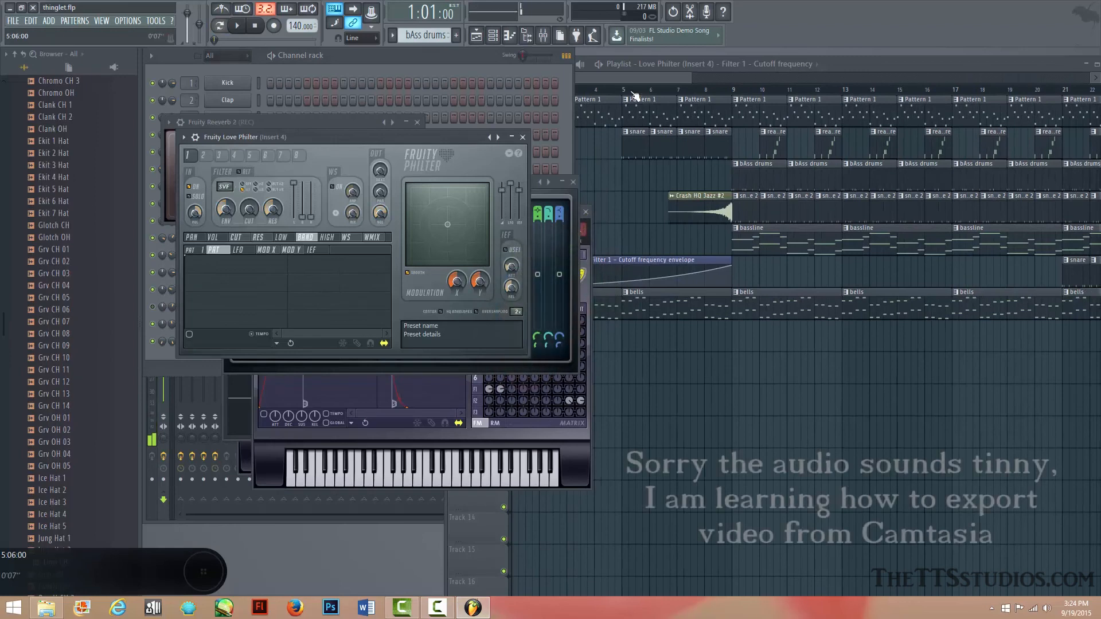
Step: Play the song from bar 5 and follow its arrangement along the playlist
click(633, 94)
key(space)
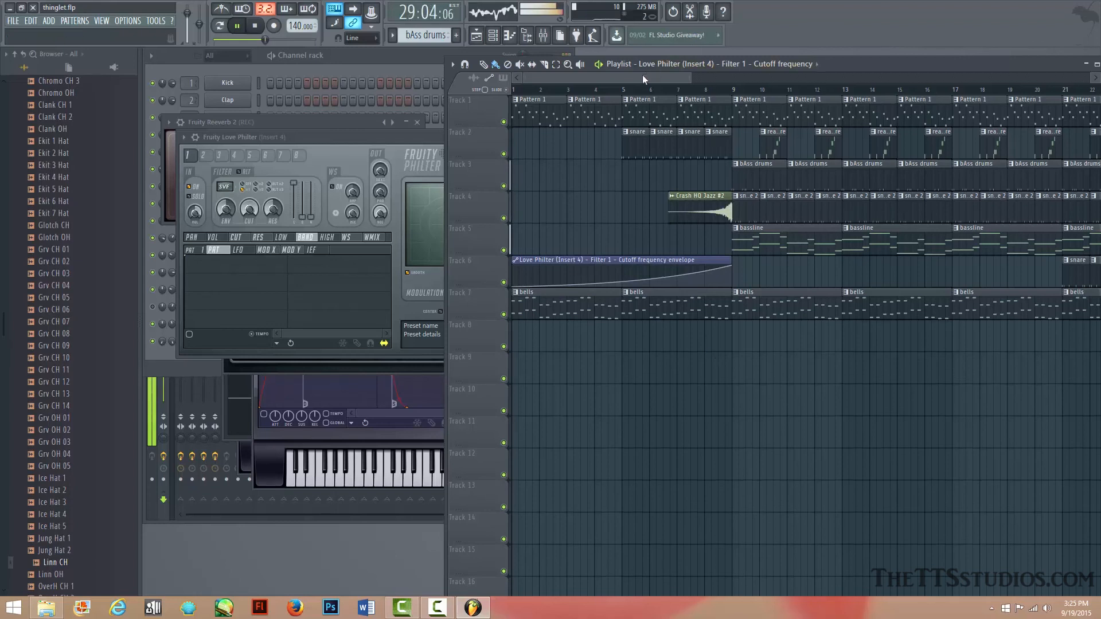
drag(643, 76, 830, 125)
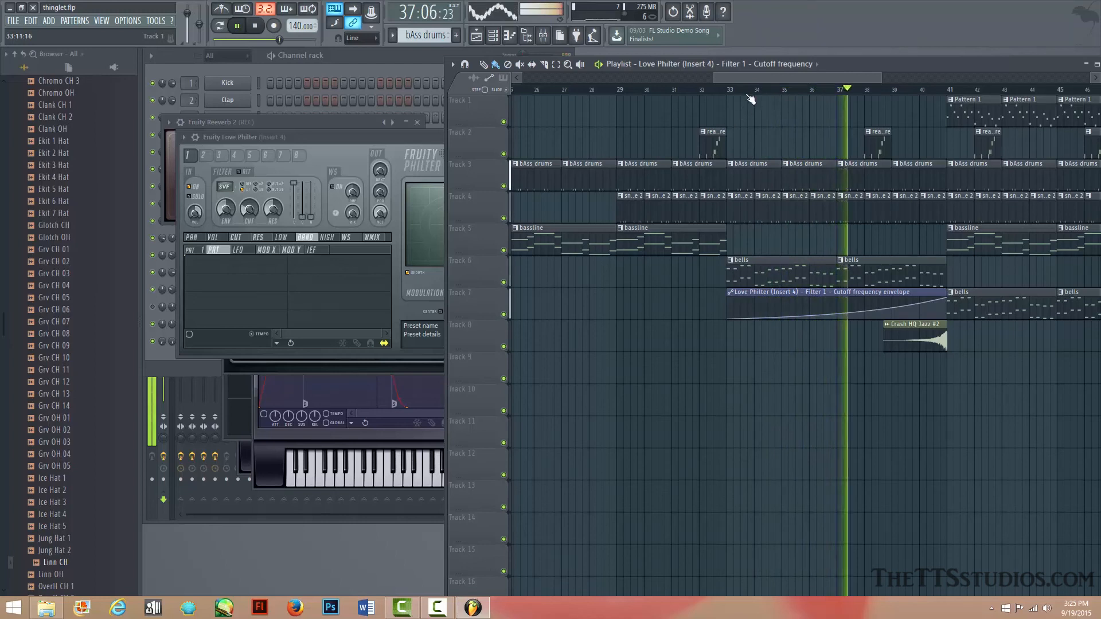
drag(741, 78, 786, 136)
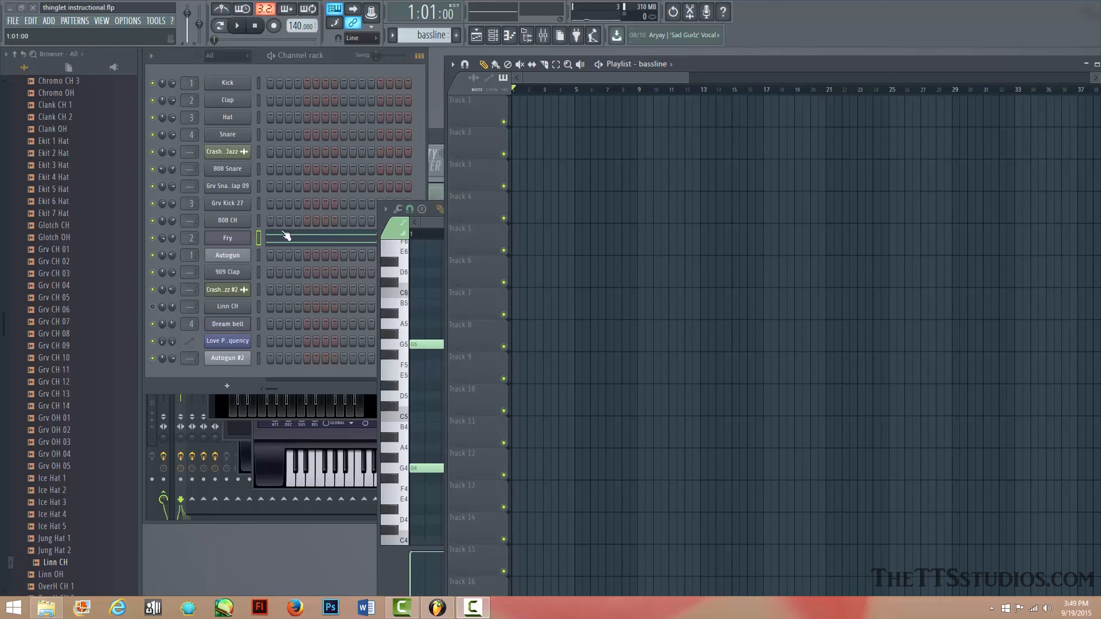
Step: Replace the instrument of the Autogun #2 channel with FL Keys
click(228, 358)
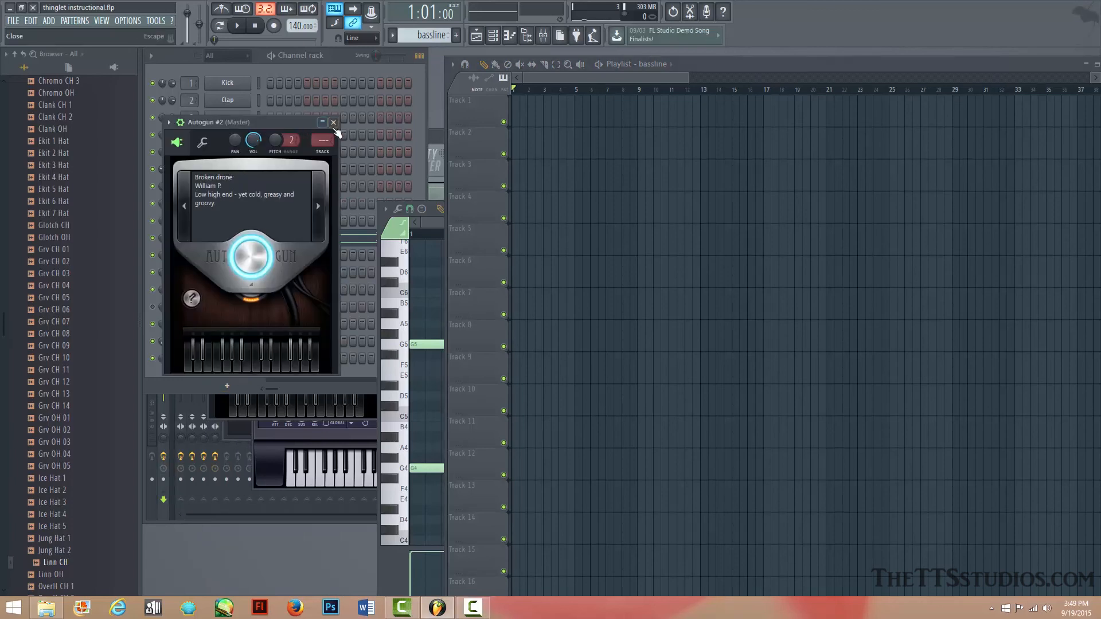
click(333, 122)
right_click(235, 358)
mouse_move(295, 419)
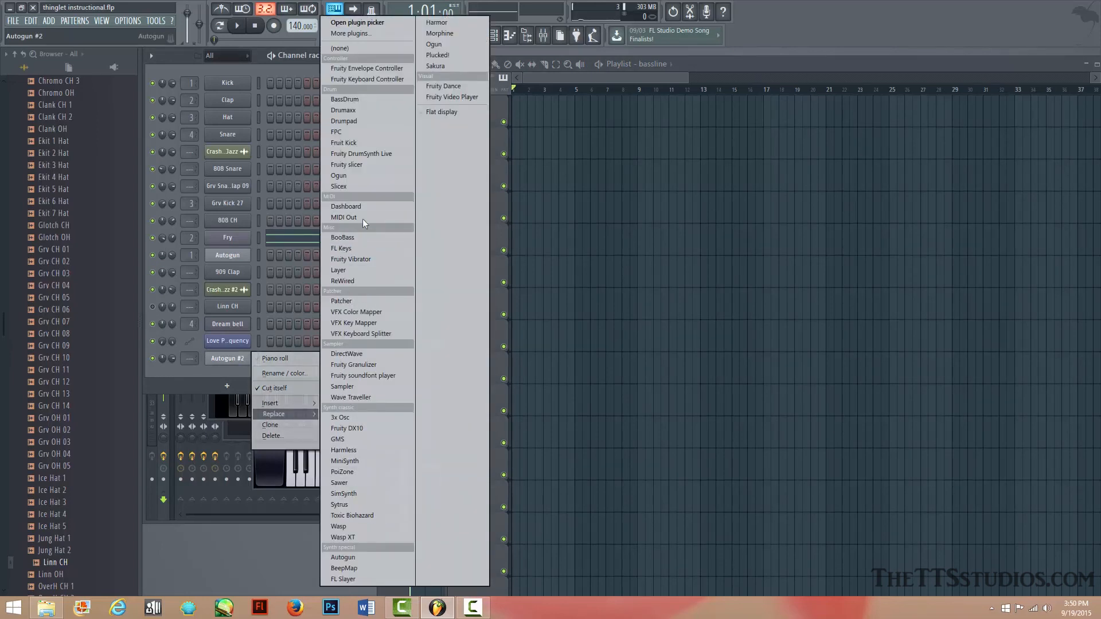
click(349, 248)
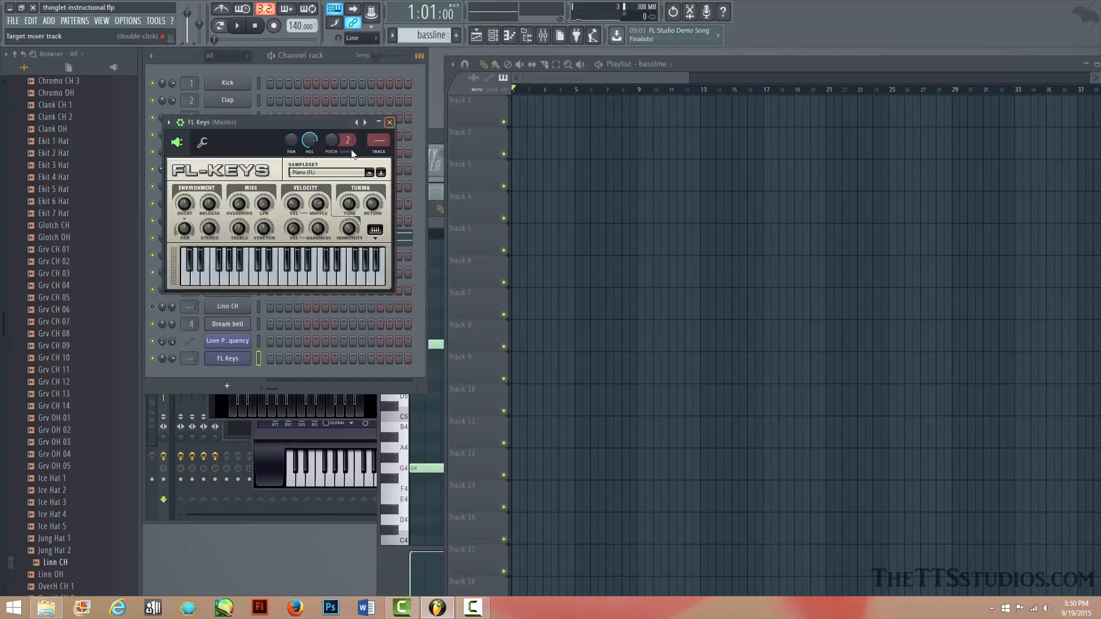
Step: Load the Grand Piano sample set in FL Keys and close the instrument window
click(350, 173)
click(332, 192)
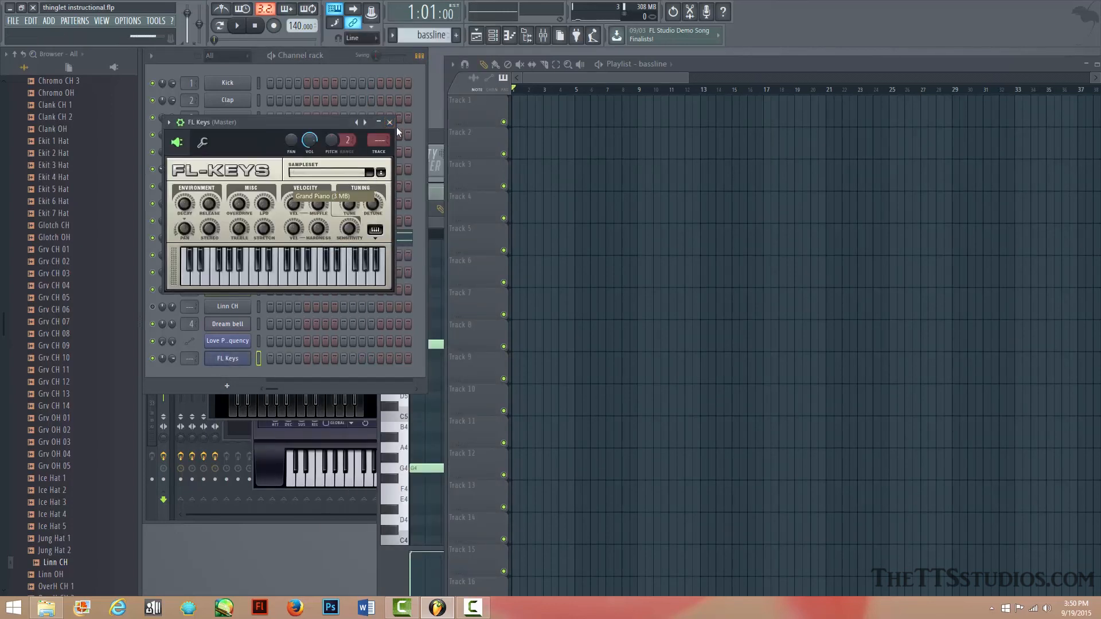
click(390, 122)
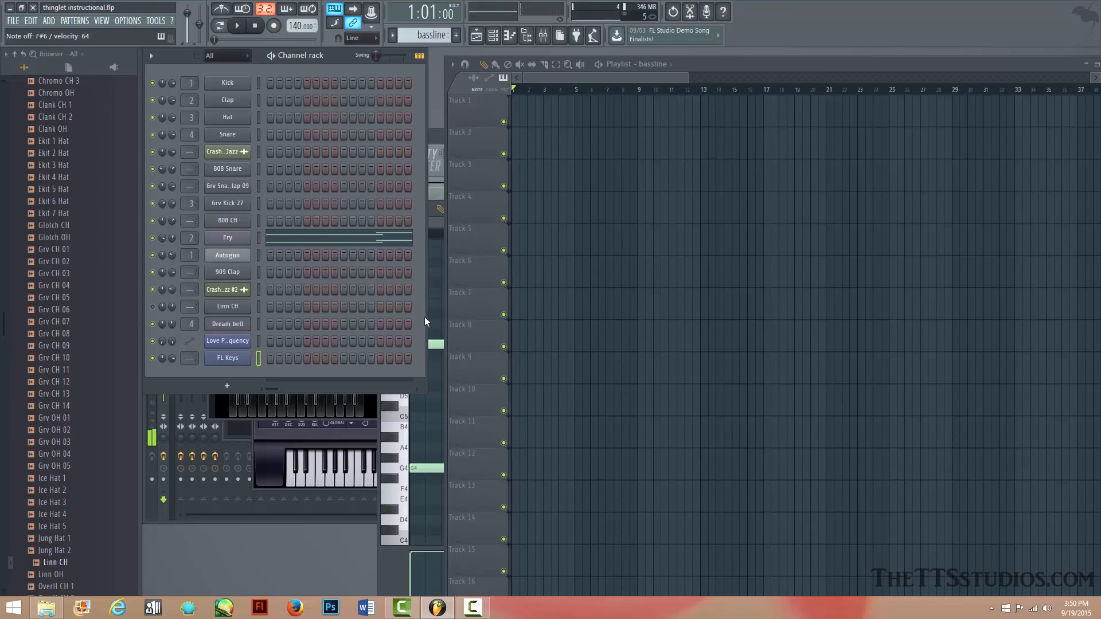
Step: Open the FL Keys channel's piano roll and switch to the pattern named test
right_click(245, 360)
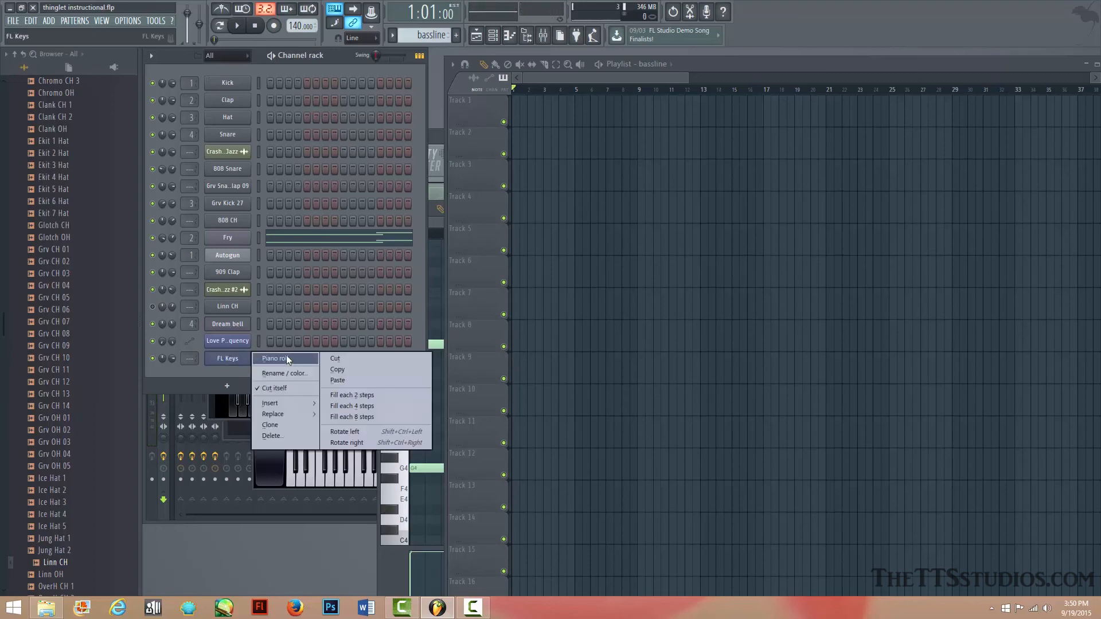
click(287, 356)
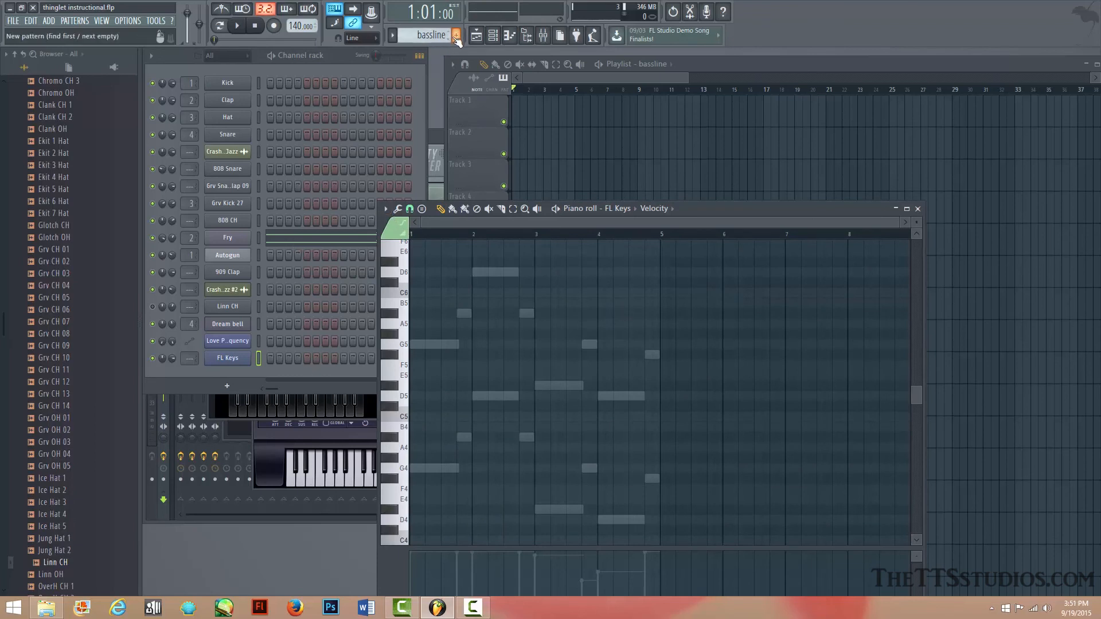
click(457, 36)
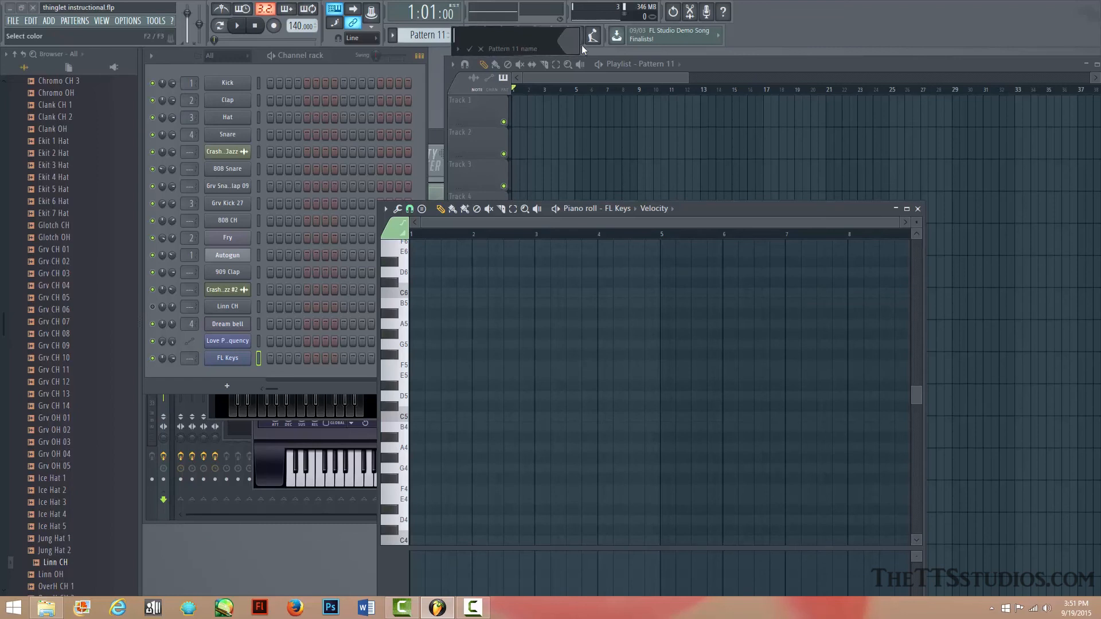
click(481, 49)
click(392, 35)
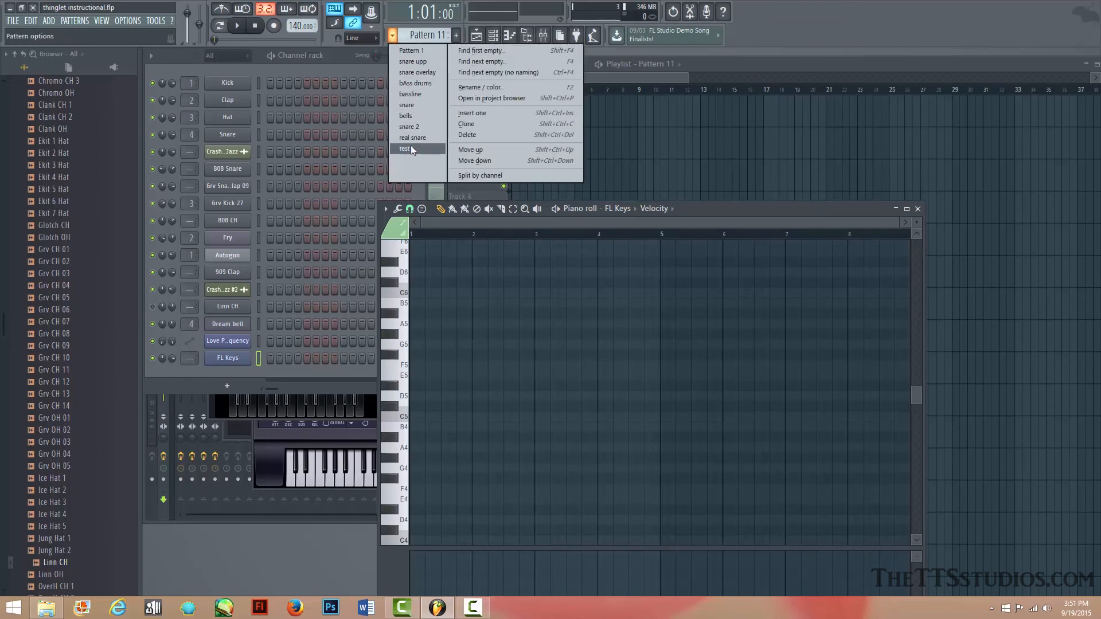
click(411, 148)
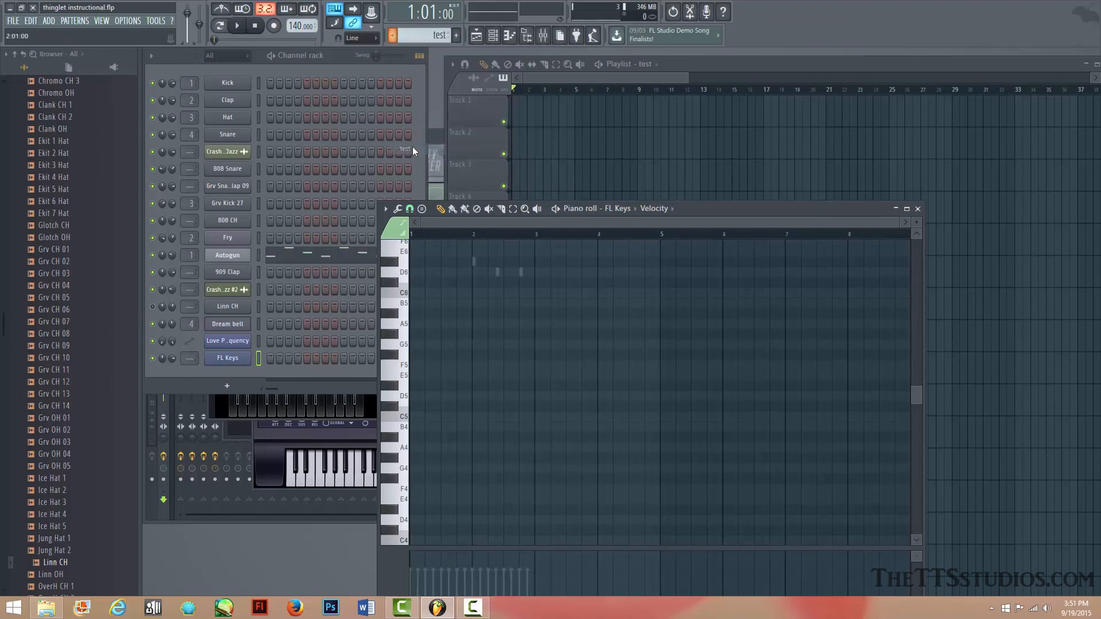
Step: View the Autogun channel's existing notes in the piano roll
click(289, 262)
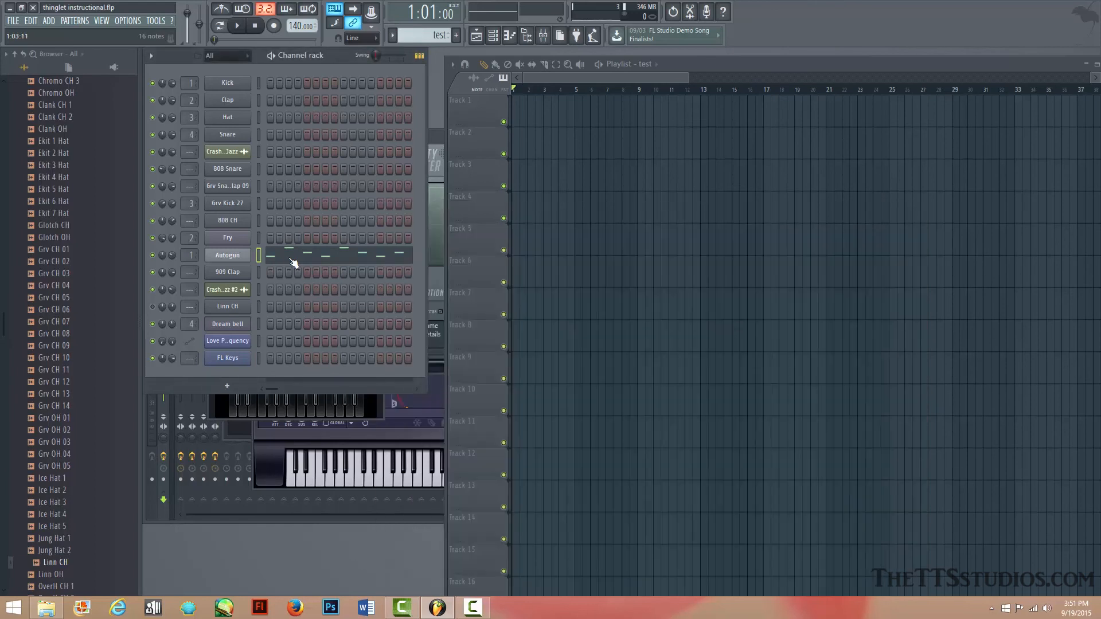
click(304, 262)
click(304, 262)
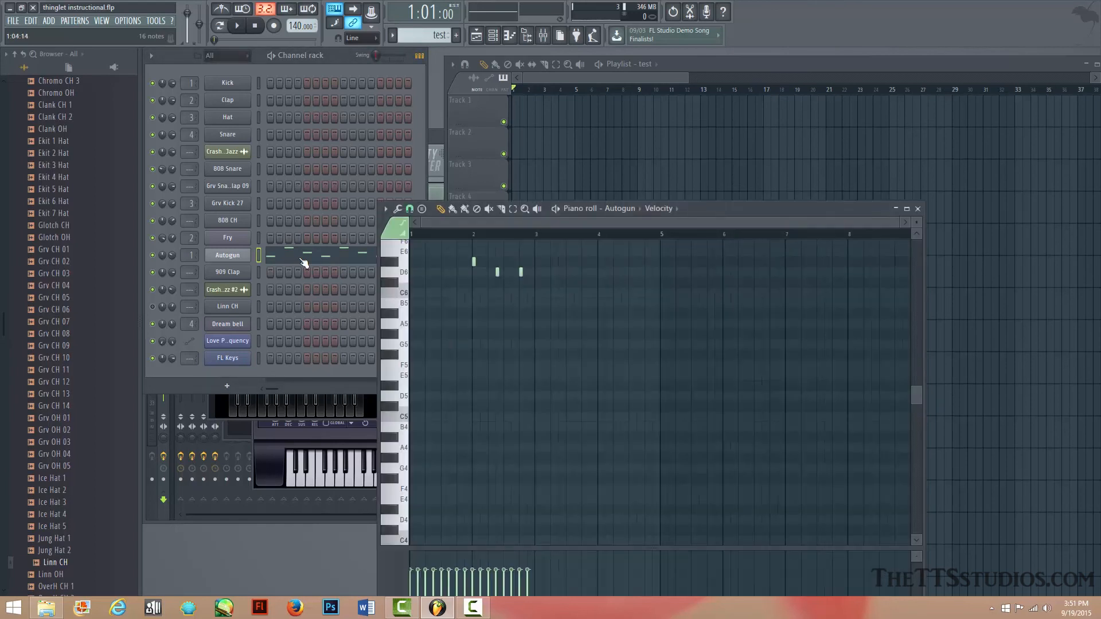
Step: Open the FL Keys piano roll and place a short G6 note at the start of bar 1
right_click(255, 357)
click(269, 360)
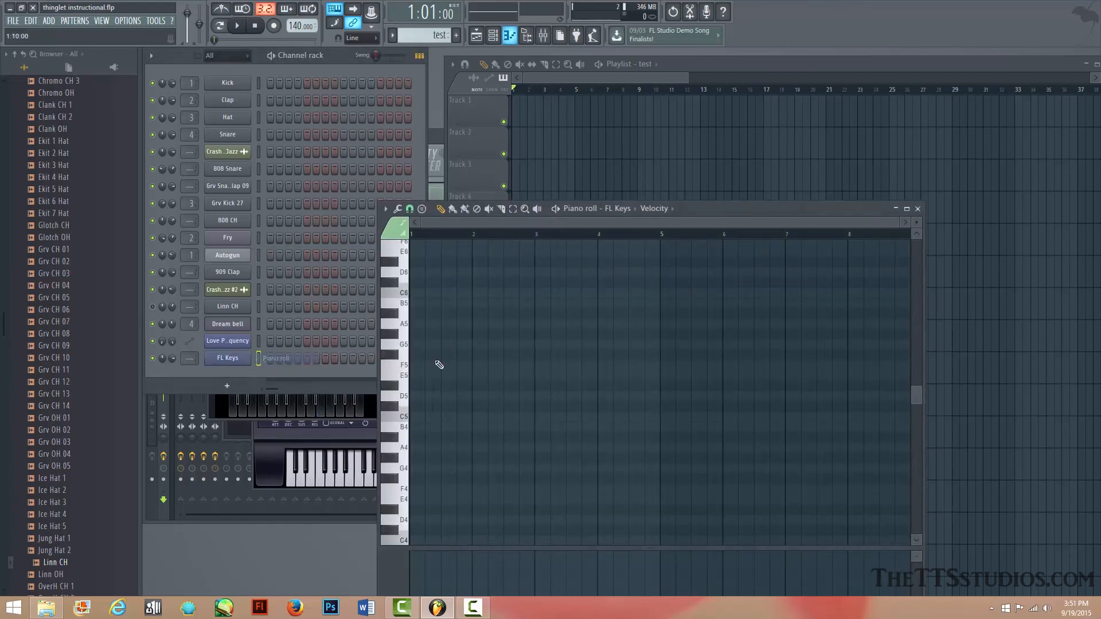
scroll(412, 287, up, 2)
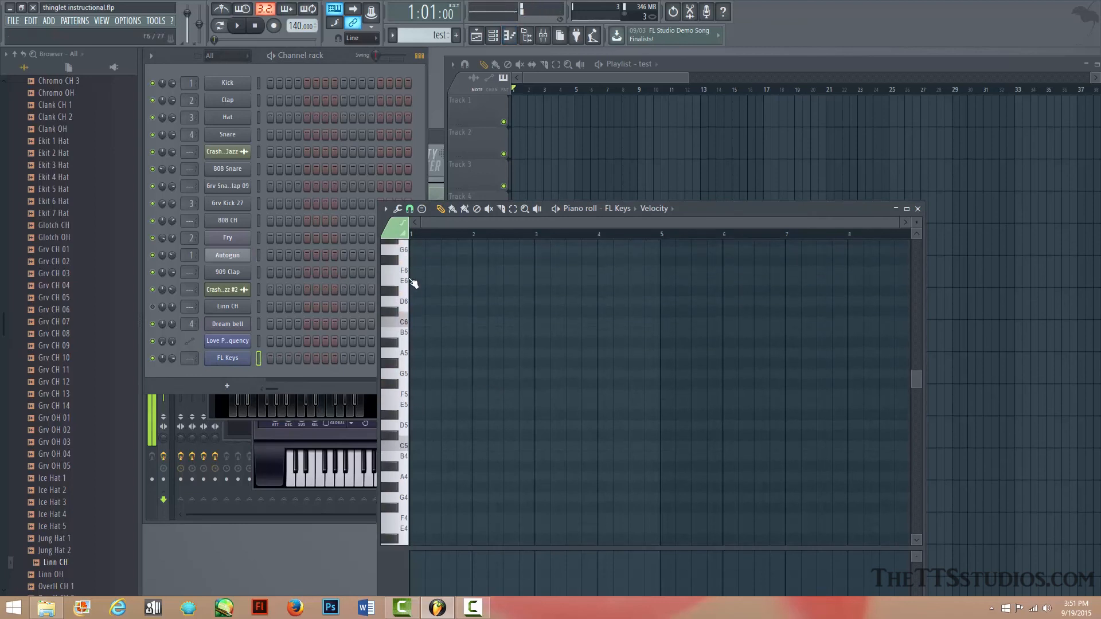
click(411, 284)
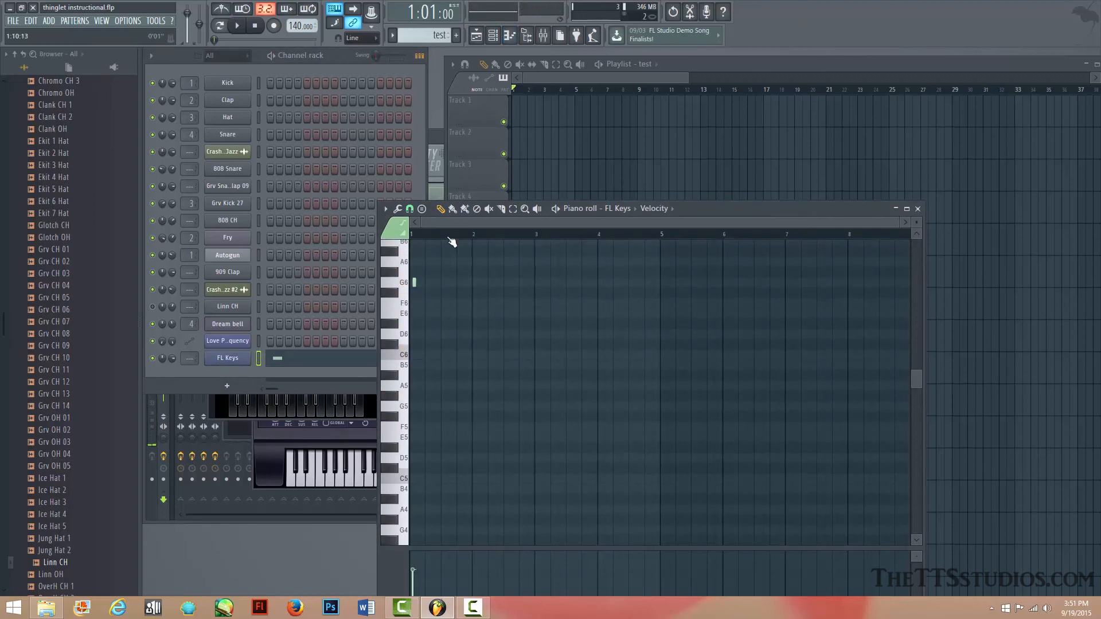
scroll(450, 237, up, 5)
drag(430, 229, 422, 230)
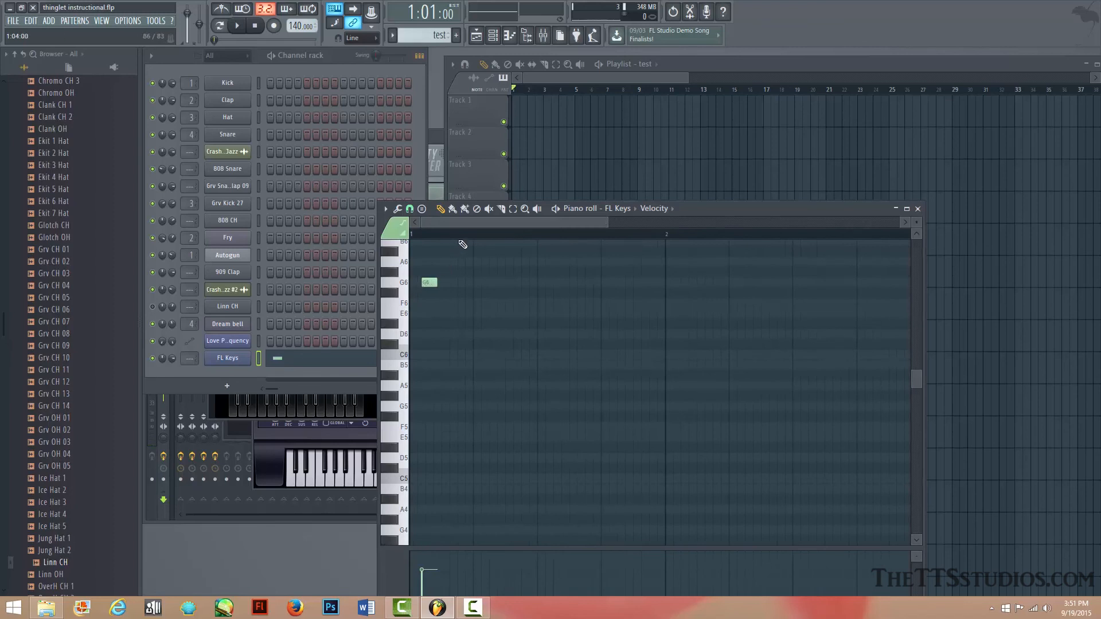
scroll(467, 299, up, 2)
drag(431, 345, 420, 345)
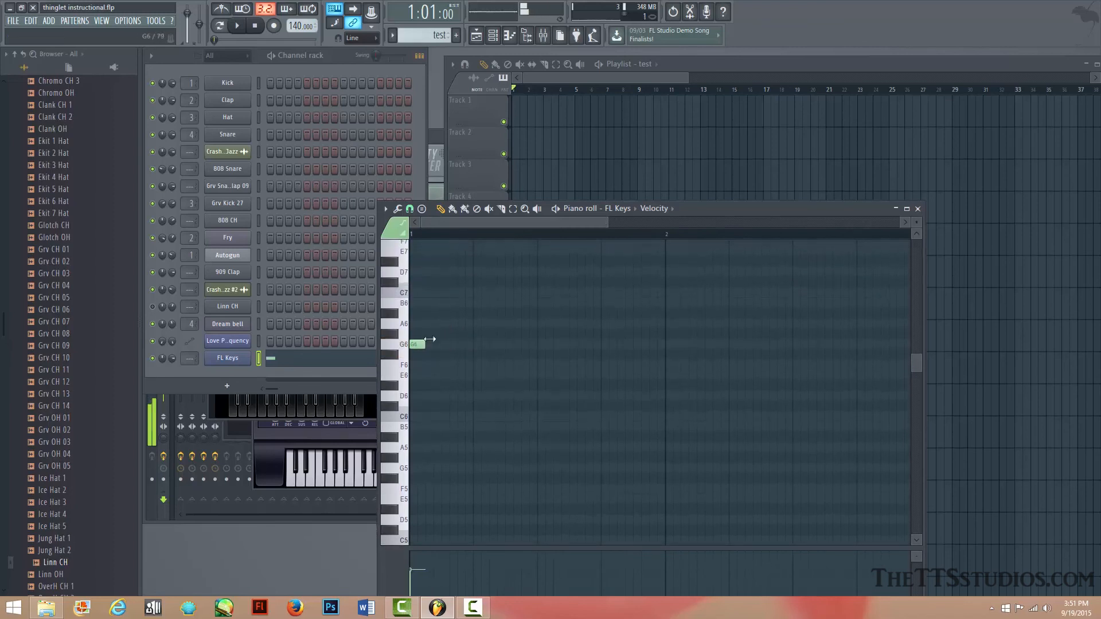
Step: Add short D7 and A#6 notes following the G6, and set playback to pattern mode to audition them
drag(447, 293, 442, 261)
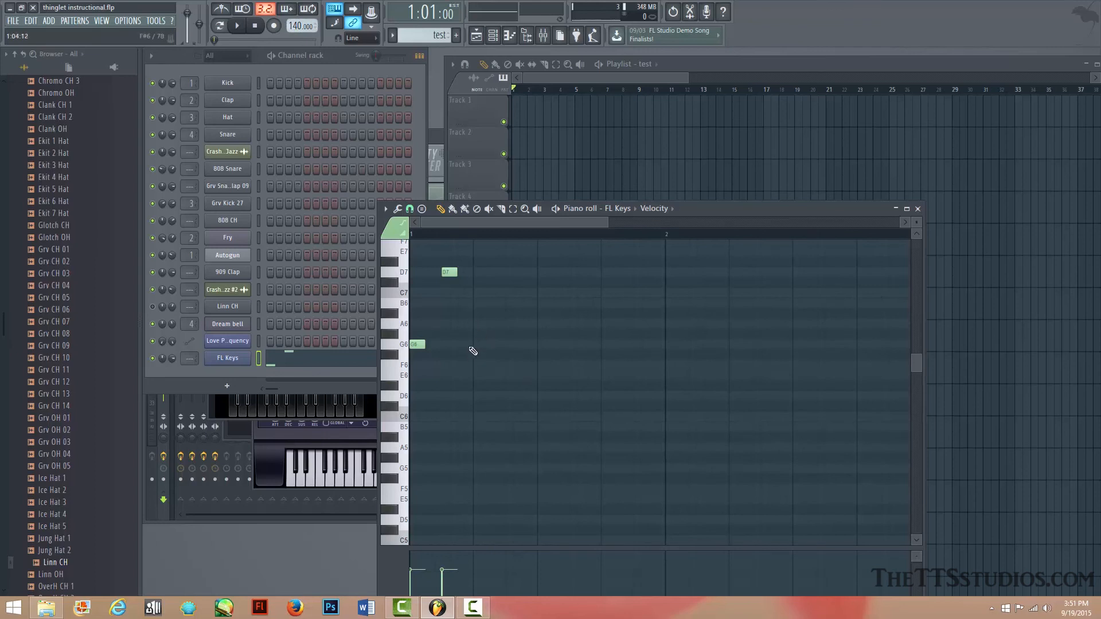
drag(482, 376, 472, 313)
key(space)
key(space)
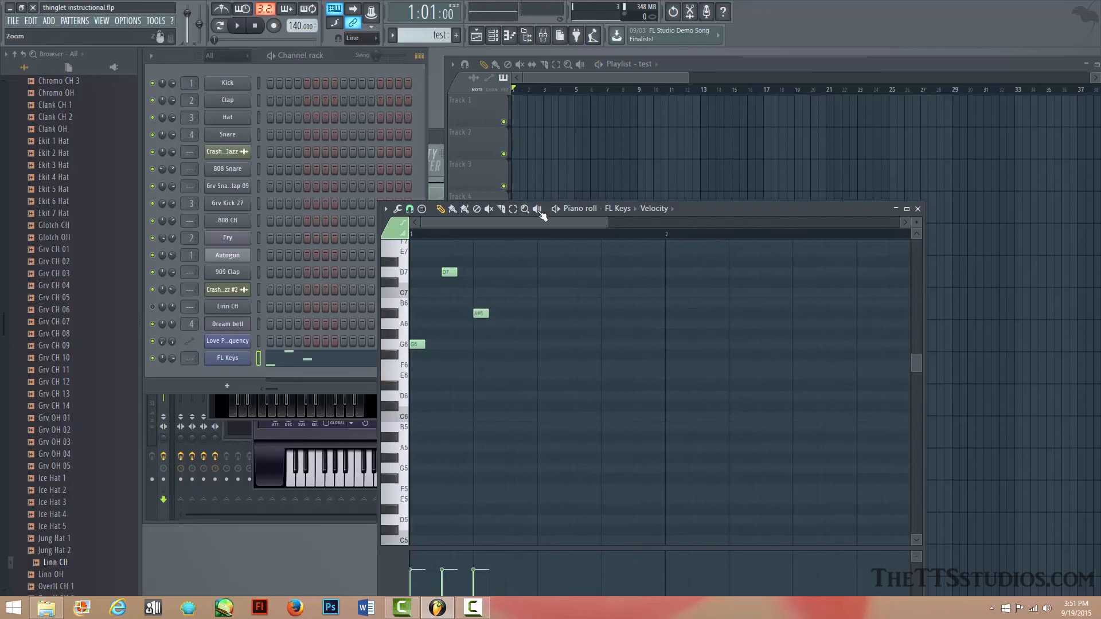
click(556, 209)
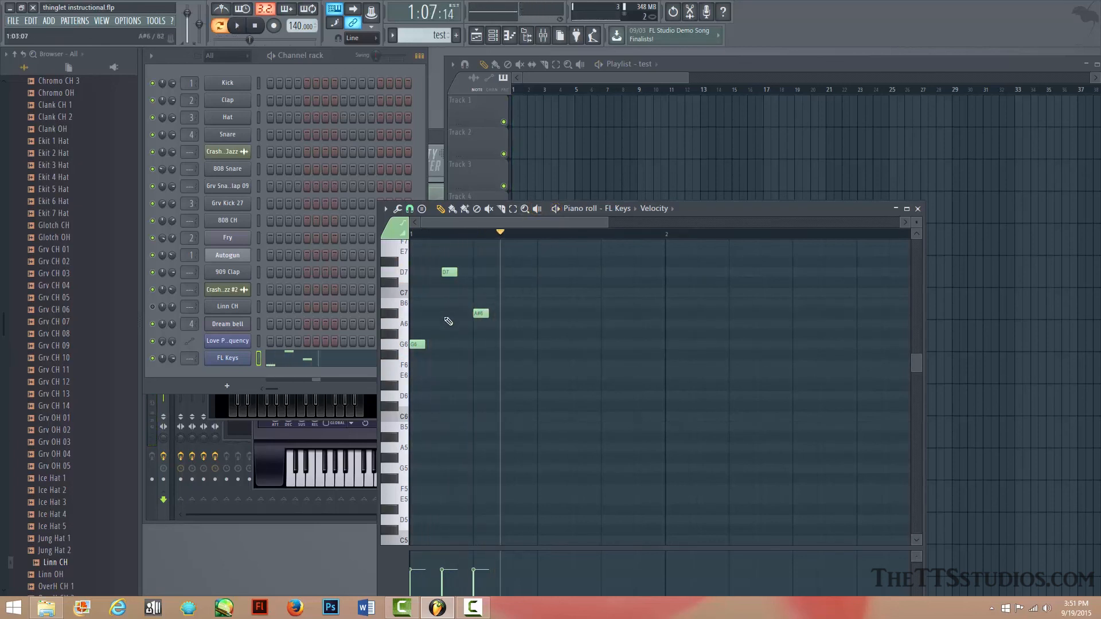
Step: Lengthen the G6 note to 0:02:00, replace the short D7 and A#6 with back-to-back notes of that length, and play the pattern
right_click(481, 313)
right_click(449, 272)
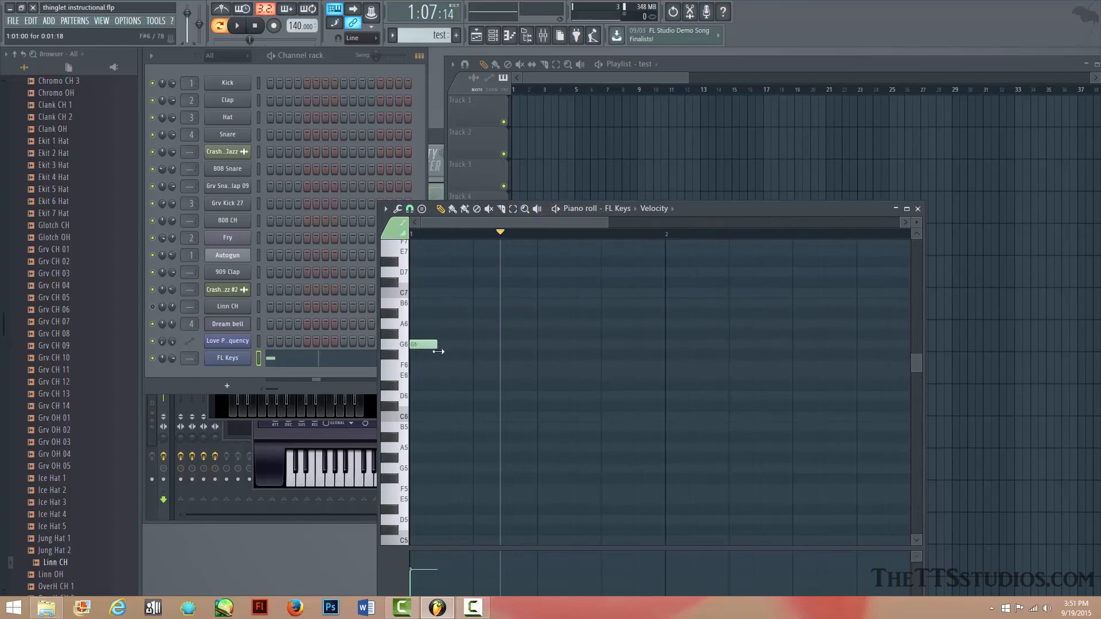
drag(456, 283, 450, 265)
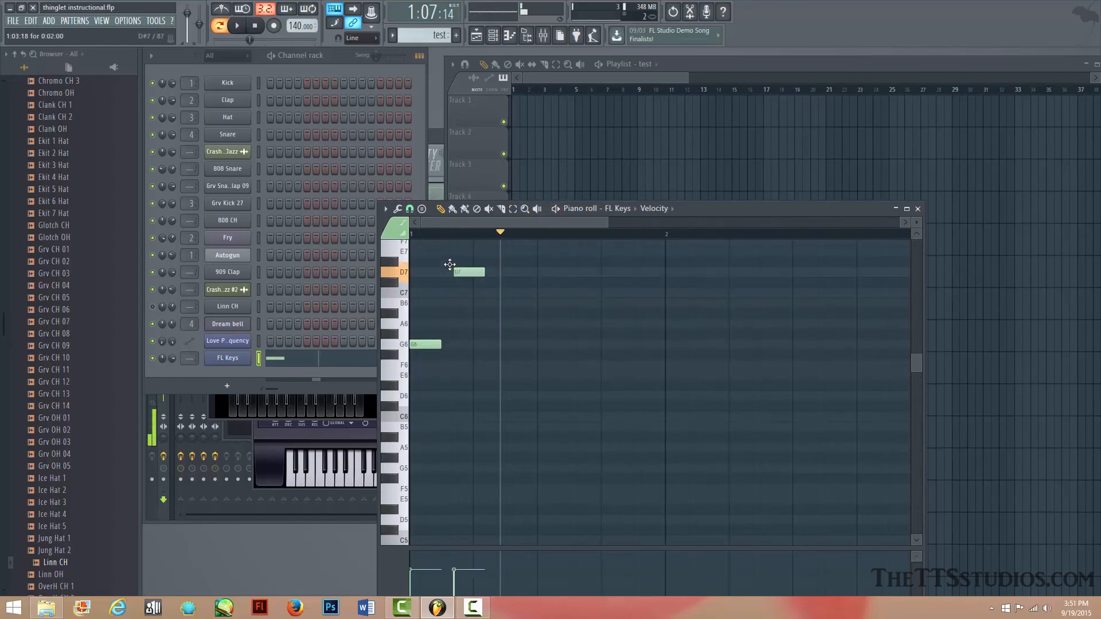
mouse_move(495, 325)
mouse_down()
mouse_move(487, 305)
mouse_move(478, 321)
mouse_up()
click(496, 305)
right_click(504, 305)
right_click(502, 313)
click(501, 315)
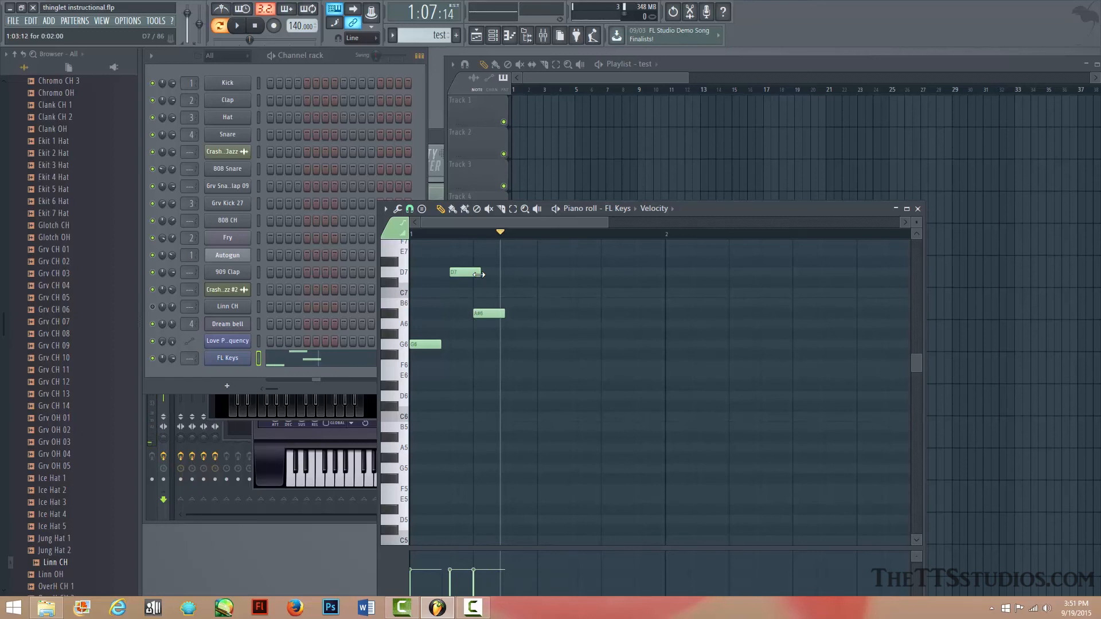
drag(473, 274, 466, 274)
key(space)
key(space)
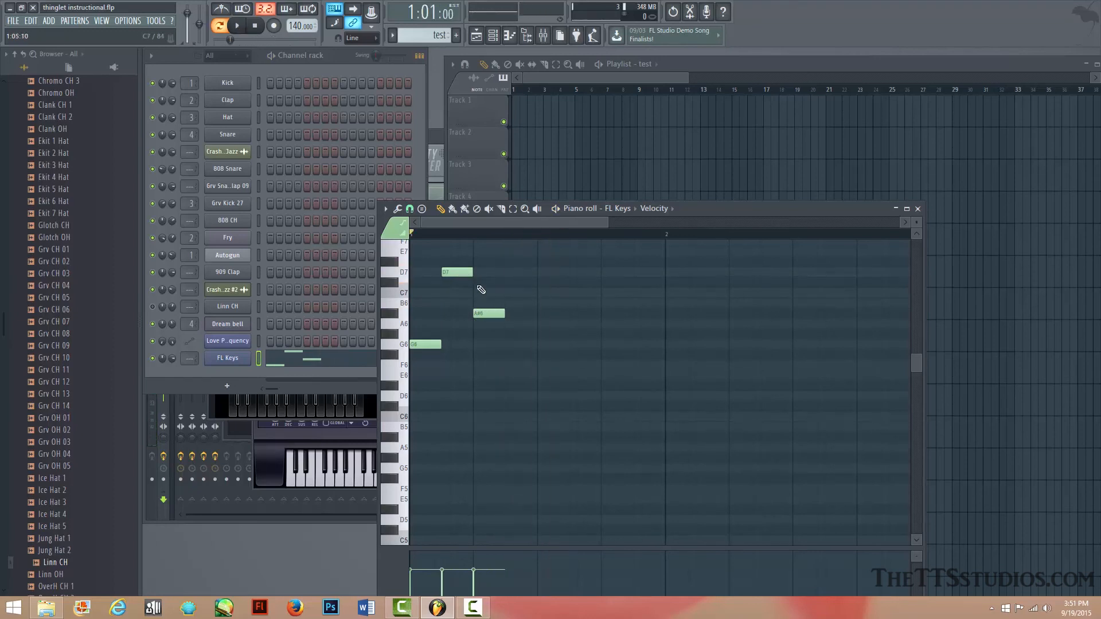
key(space)
key(space)
Step: Repeat the three-note figure directly after the first with G6, D7 and A#6, and play the pattern
click(514, 344)
click(539, 273)
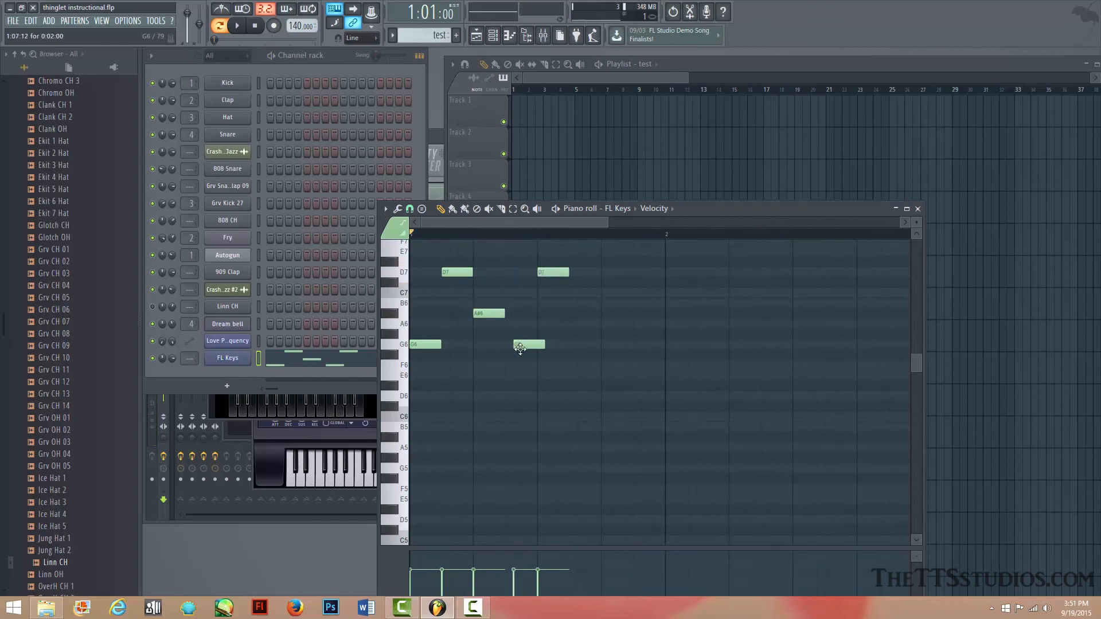
drag(520, 347, 512, 347)
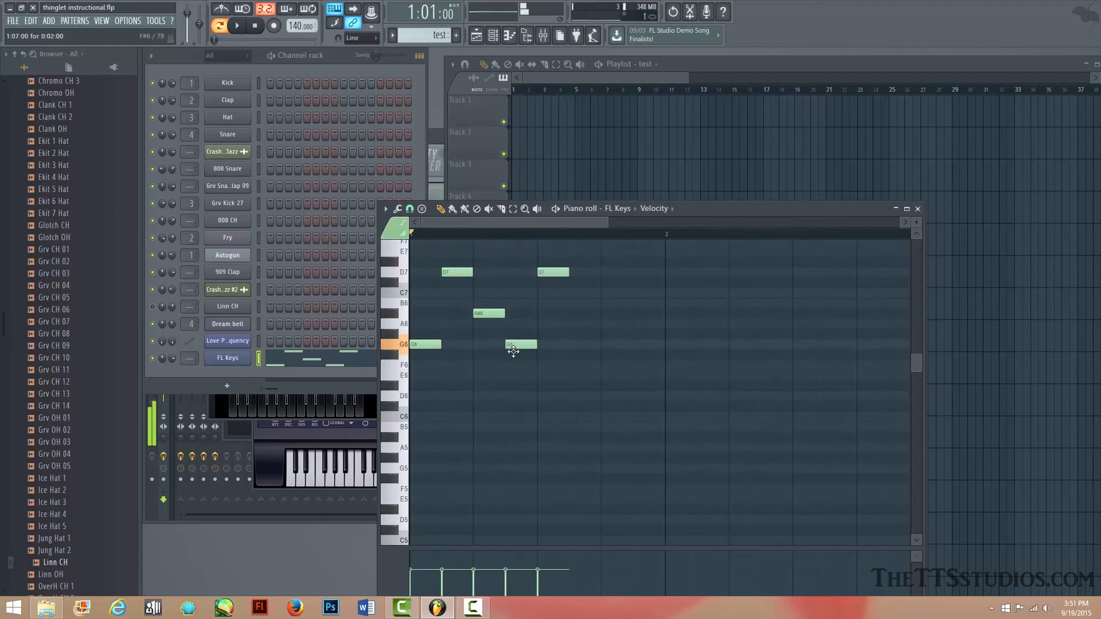
click(573, 316)
key(space)
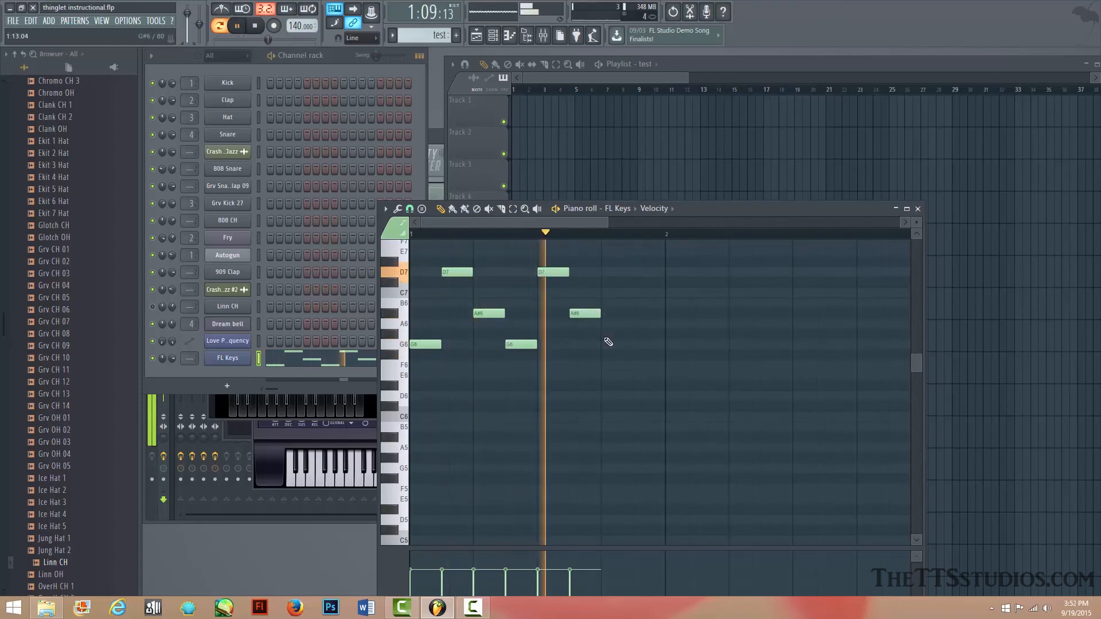
key(space)
Step: Fill the last beat of bar 1 with a G6 note followed by an A#6, and play the pattern
click(604, 356)
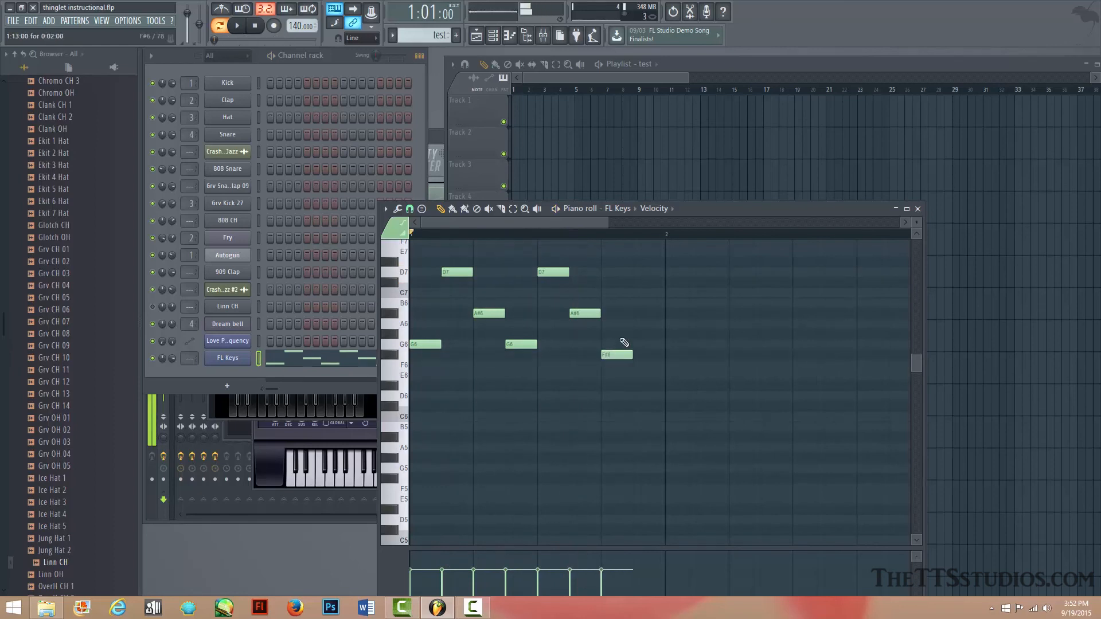
click(639, 315)
drag(616, 365, 616, 355)
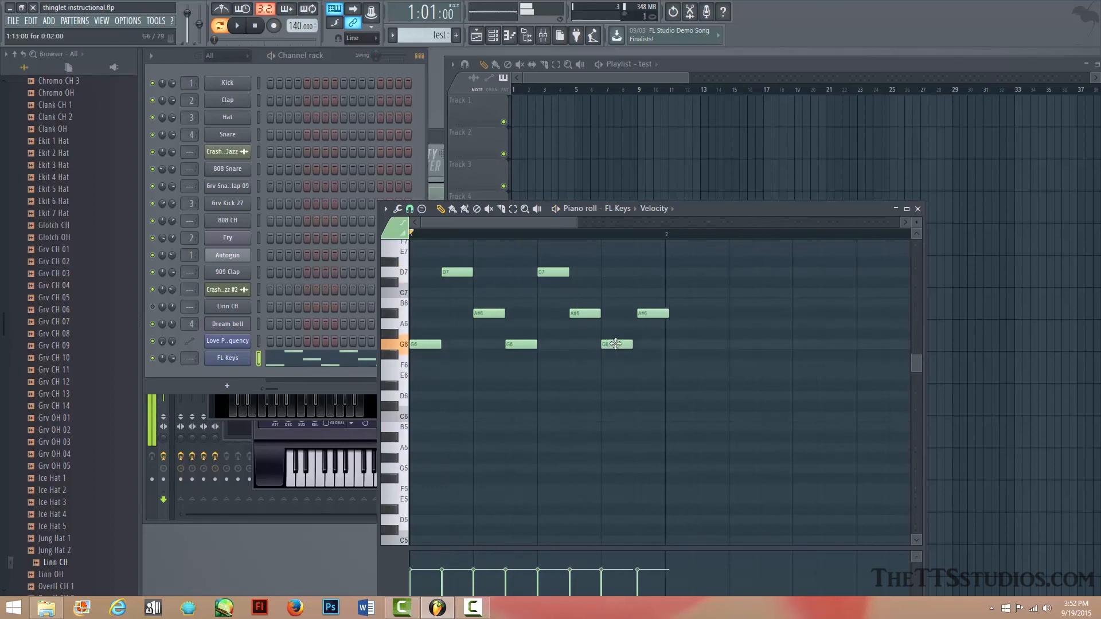
key(space)
drag(650, 314, 646, 314)
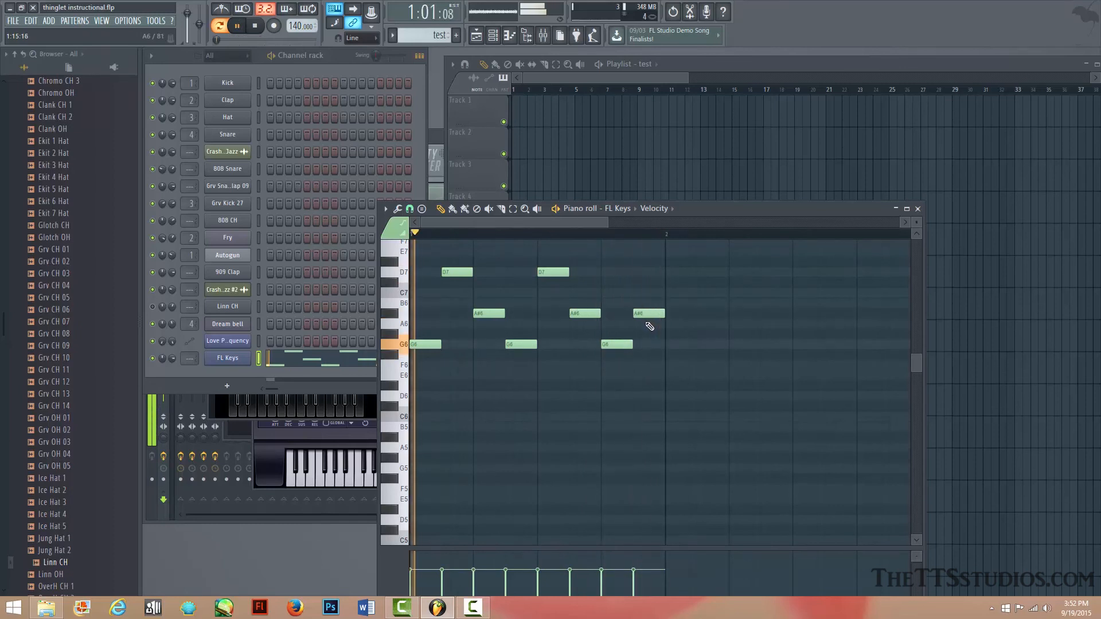
key(space)
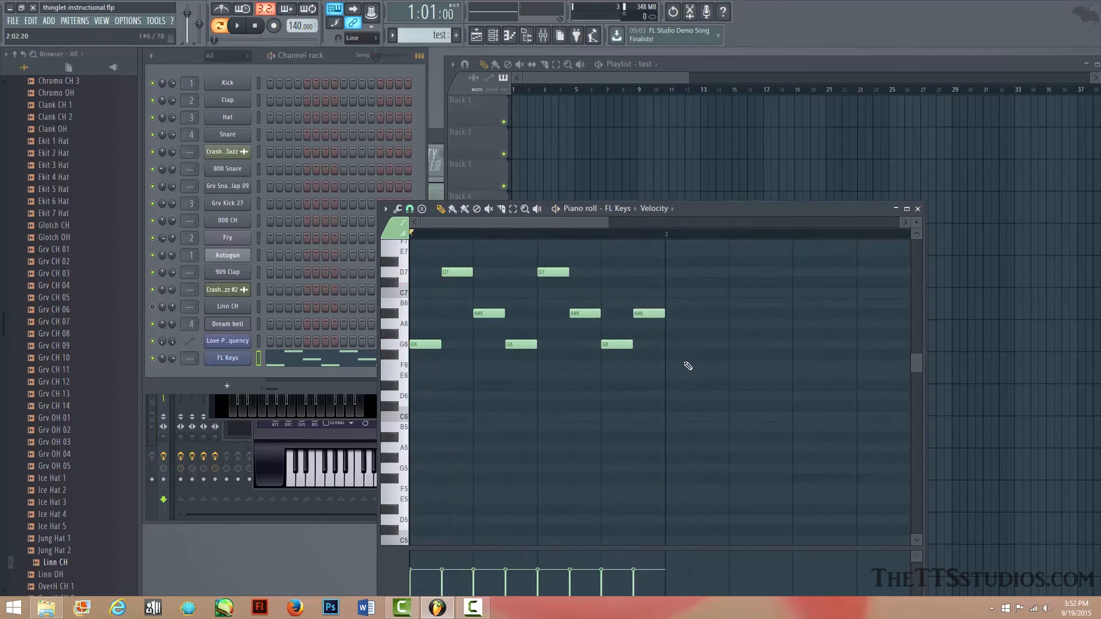
Step: Start bar 2 of the melody with back-to-back D#6, A#6, G6, D6 and A6 notes
drag(685, 355, 685, 391)
mouse_move(695, 313)
mouse_down()
mouse_move(695, 324)
mouse_move(701, 313)
mouse_up()
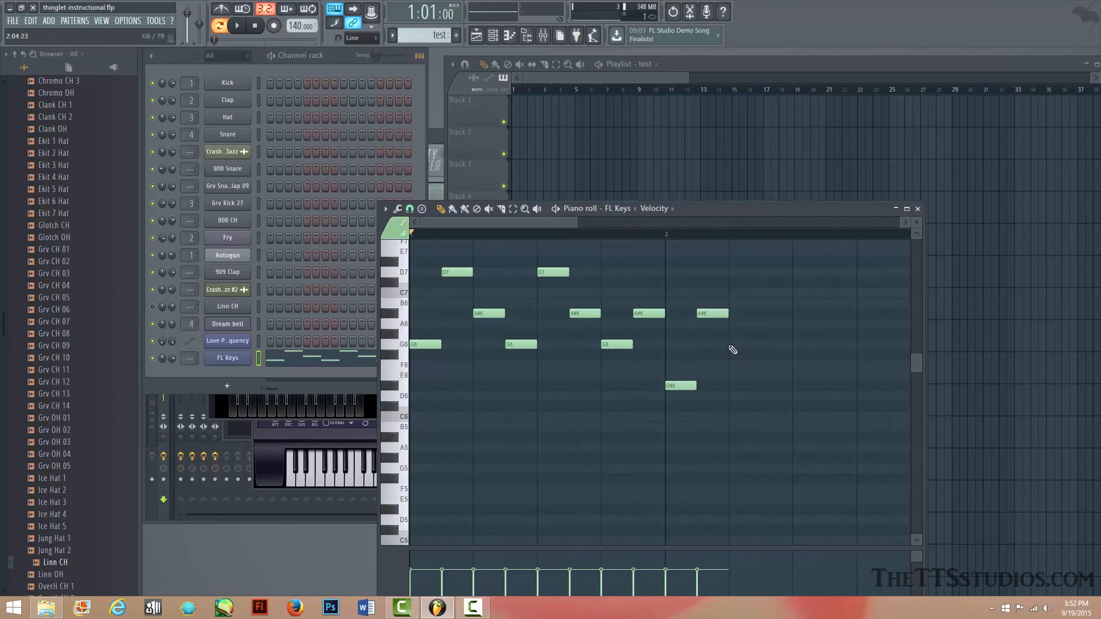
click(733, 347)
click(768, 397)
click(802, 326)
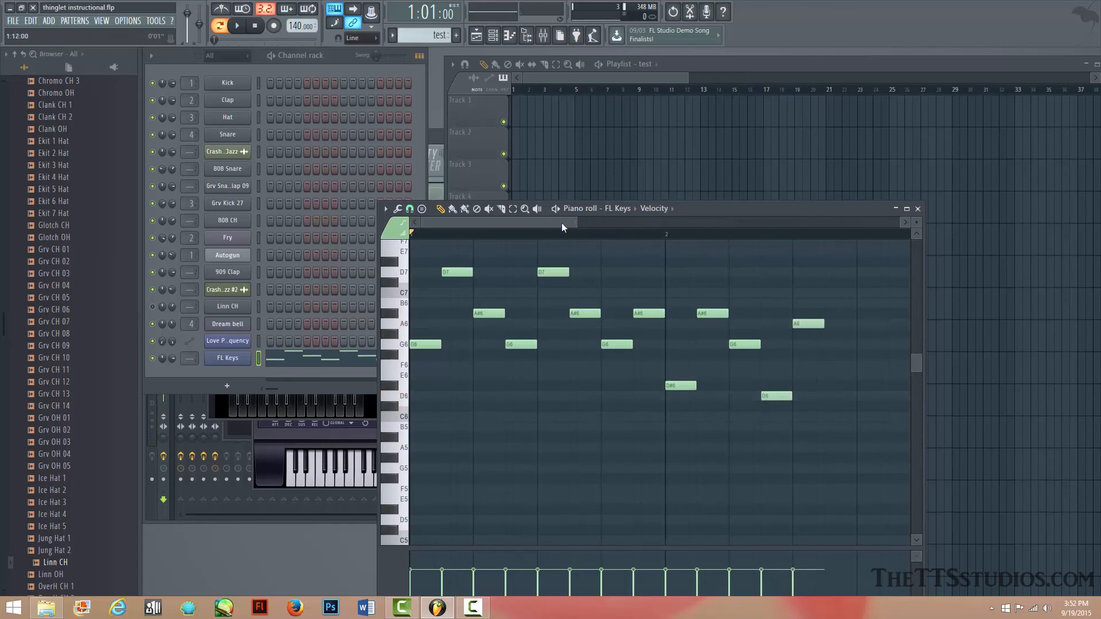
Step: Complete bar 2 with back-to-back F#6, D6 and F#6 notes, and play the pattern
scroll(562, 223, down, 3)
click(675, 366)
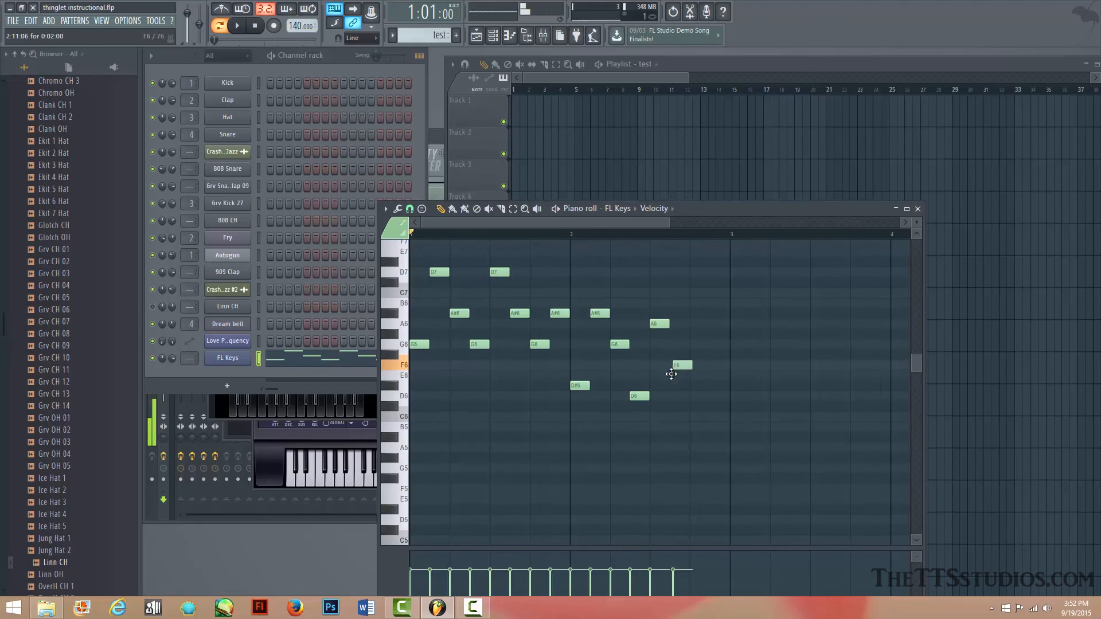
drag(670, 361, 669, 351)
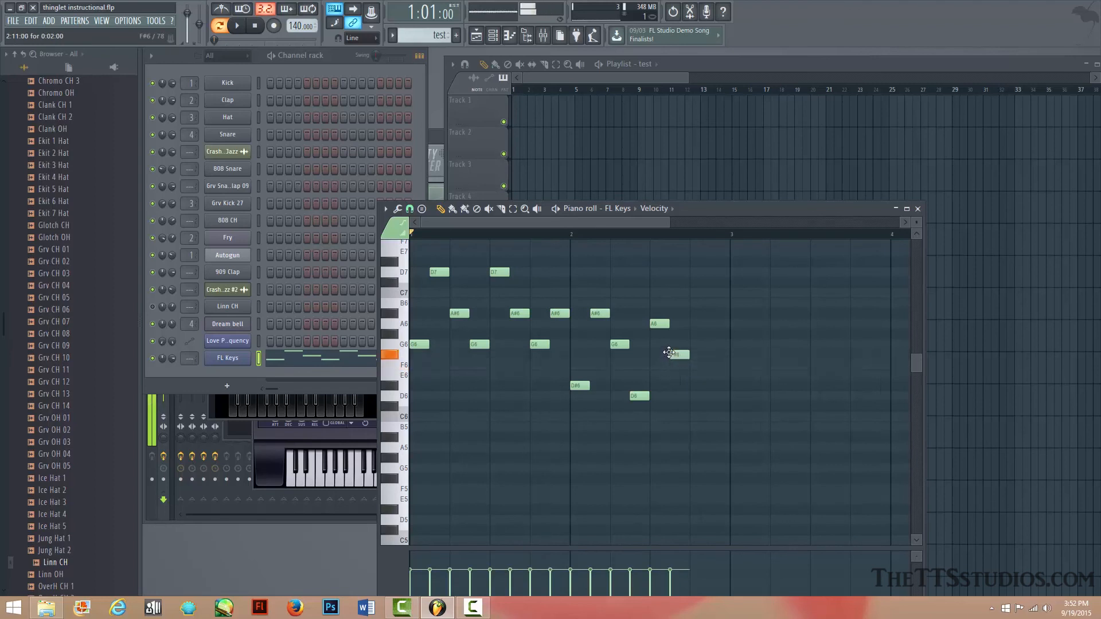
click(694, 398)
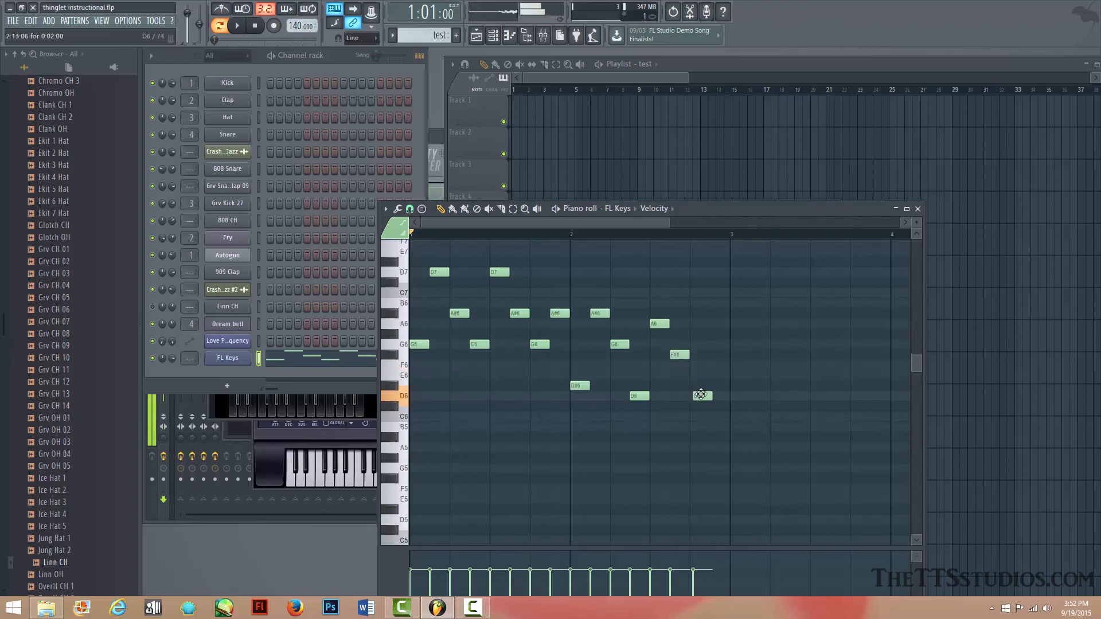
click(713, 356)
key(space)
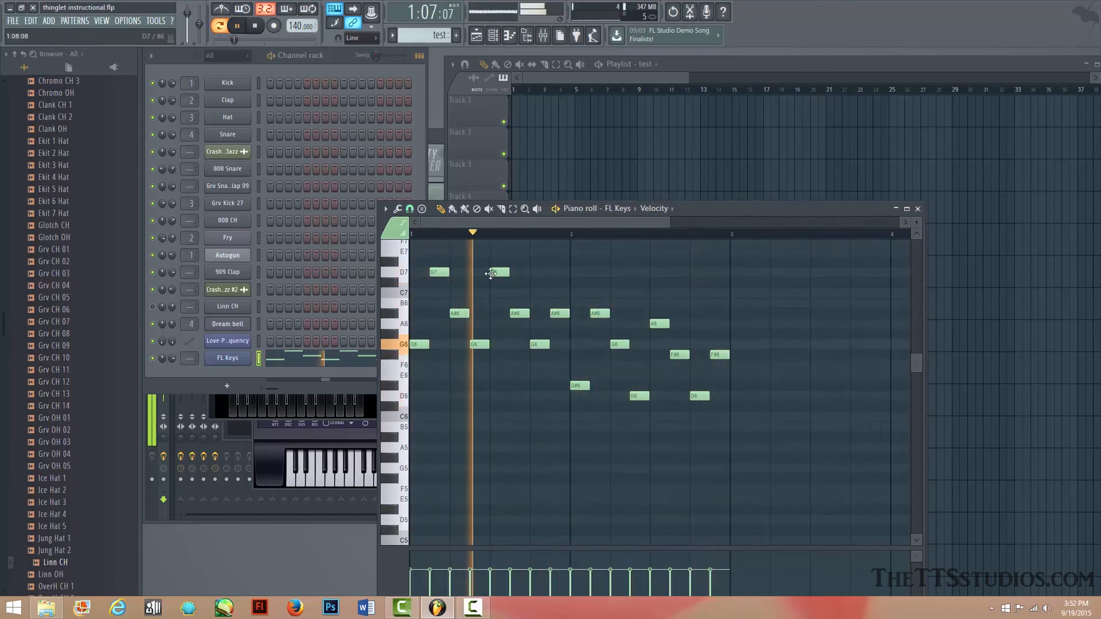
key(space)
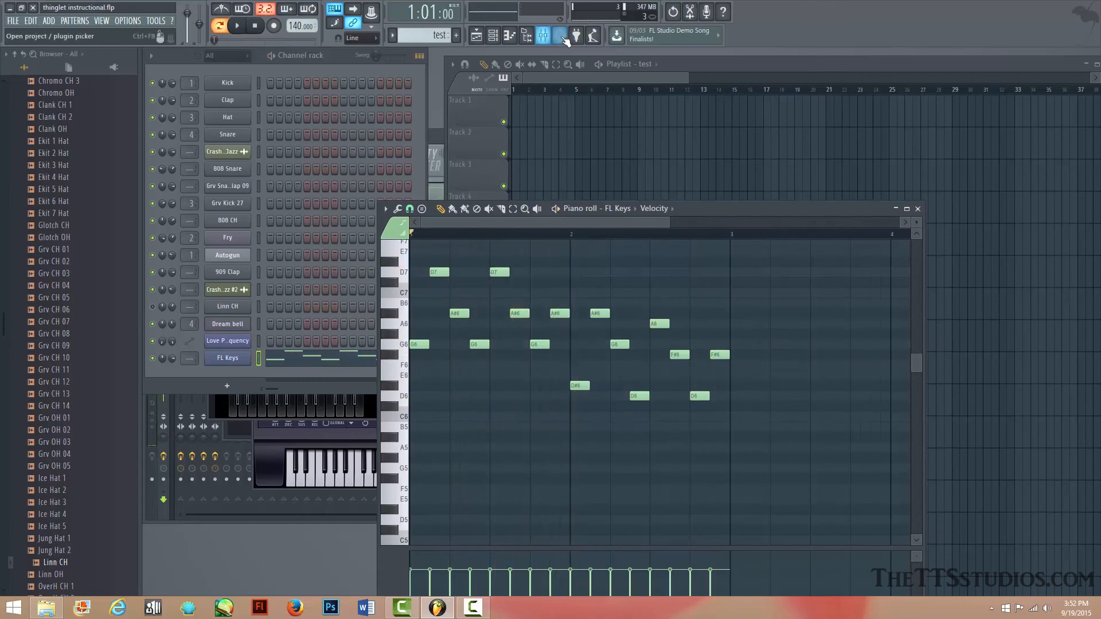
Step: Paint six consecutive copies of the test pattern on playlist Track 1 from bar 1, and play the song
click(496, 64)
drag(516, 124, 678, 131)
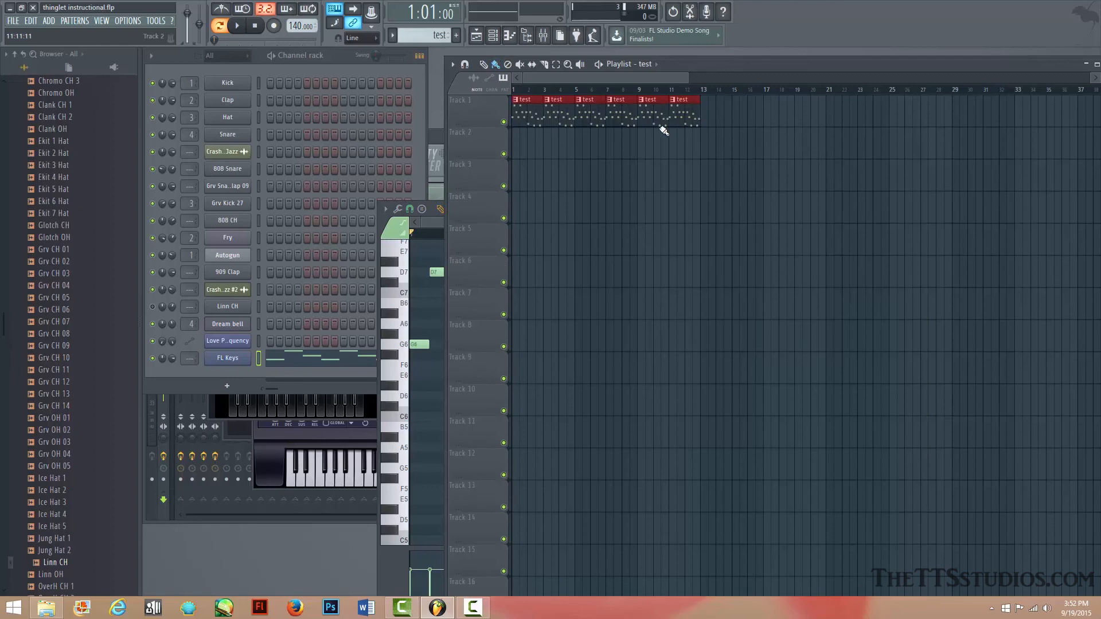
key(space)
key(space)
Step: Replace the FL Keys instrument with Sytrus and load the Moogish 2 preset
right_click(229, 361)
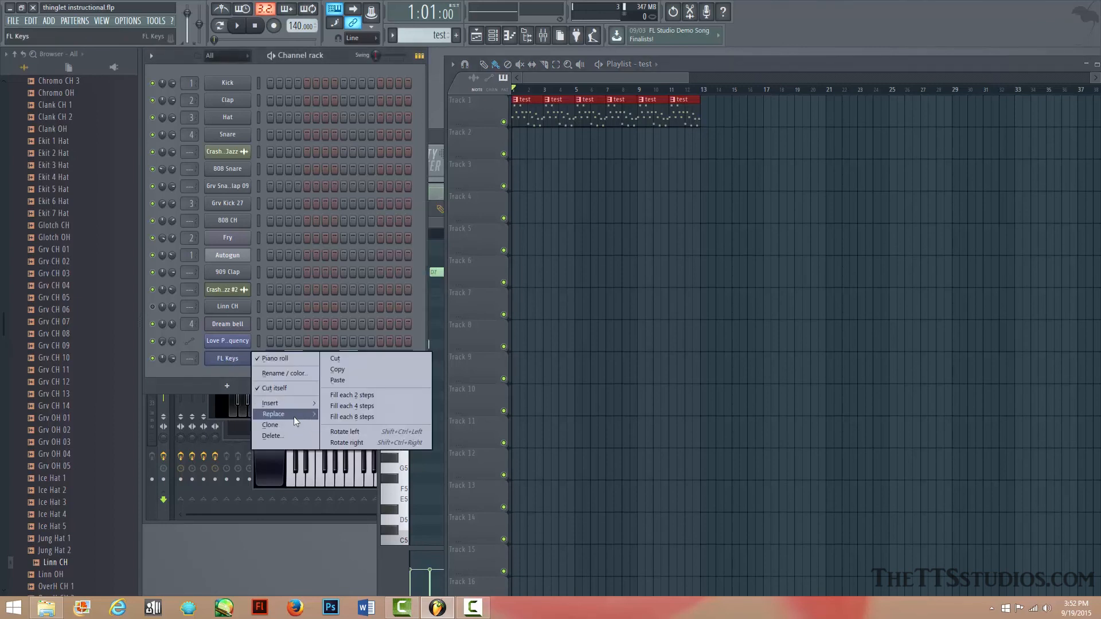
mouse_move(294, 417)
click(349, 504)
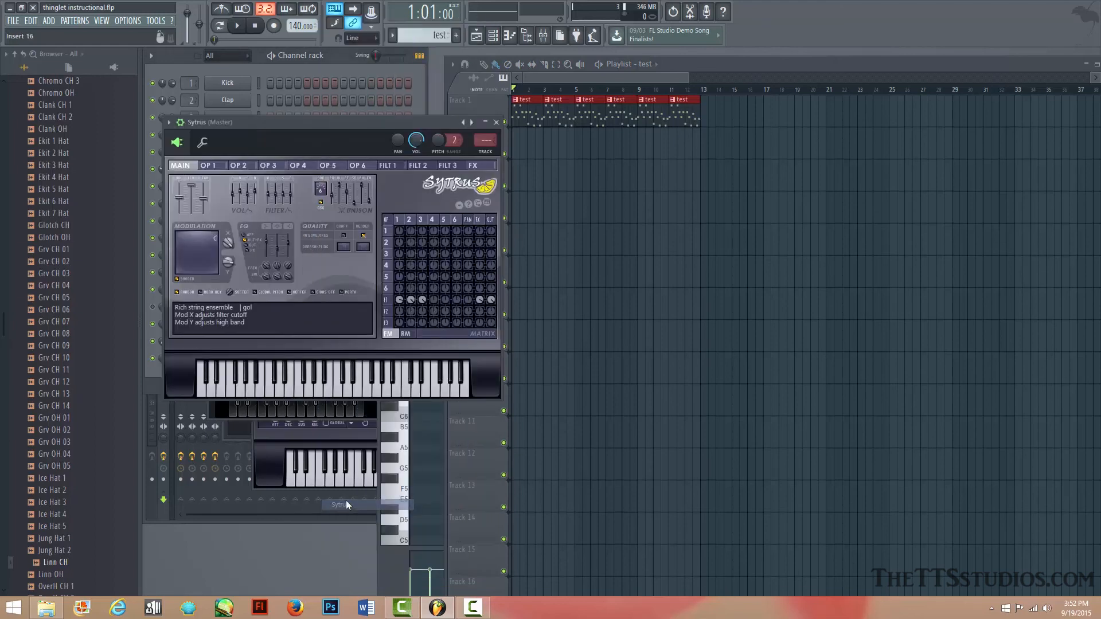
click(169, 122)
mouse_move(194, 156)
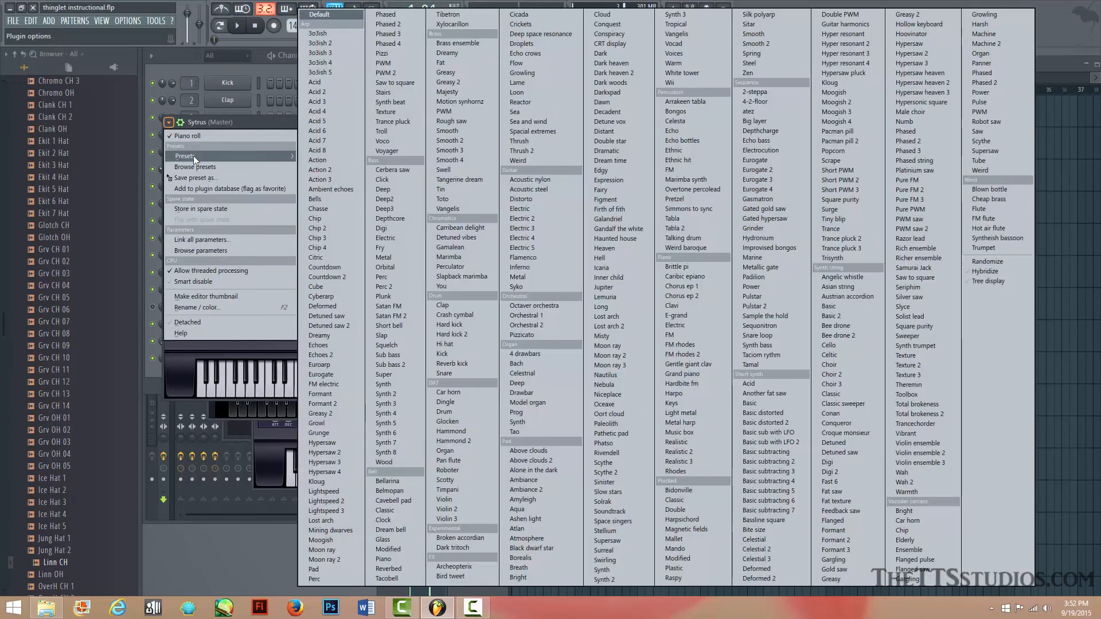
click(860, 99)
Step: Play the song with Moogish 2 while moving the modulation point toward the pad's lower-left corner
key(space)
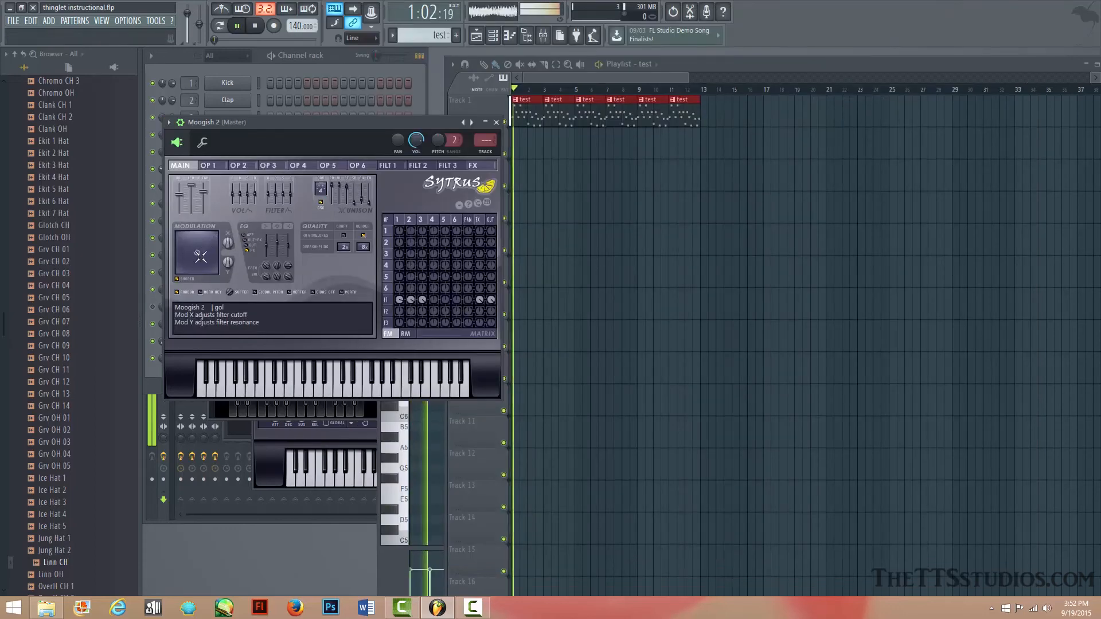
drag(201, 257, 181, 268)
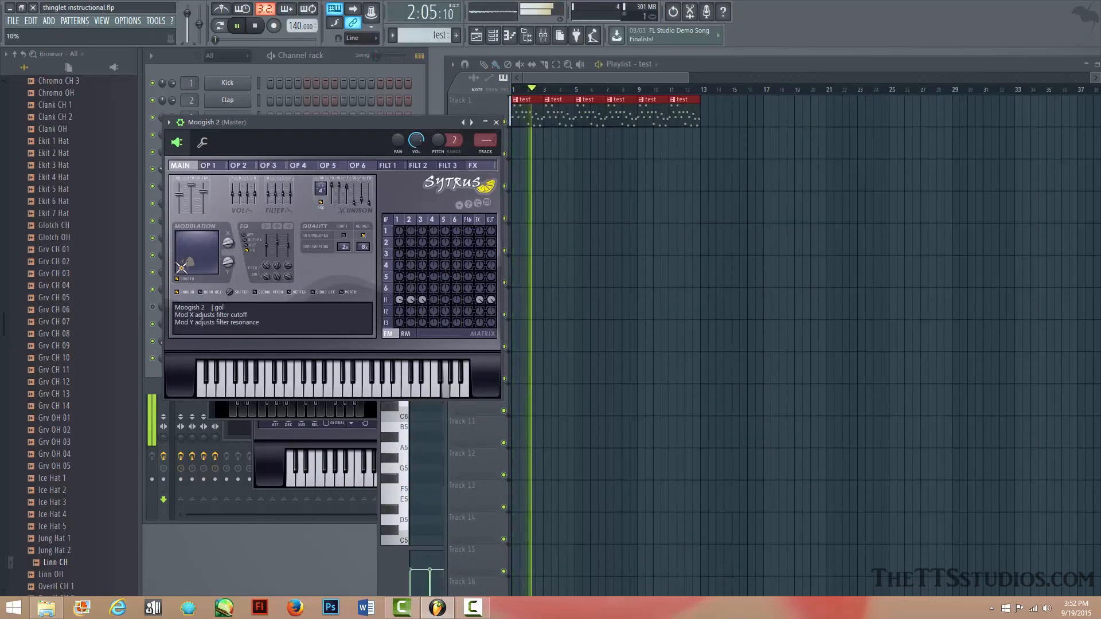
key(space)
Step: Load the Marimba preset in Sytrus, play the song with it, and close the plugin window
click(169, 122)
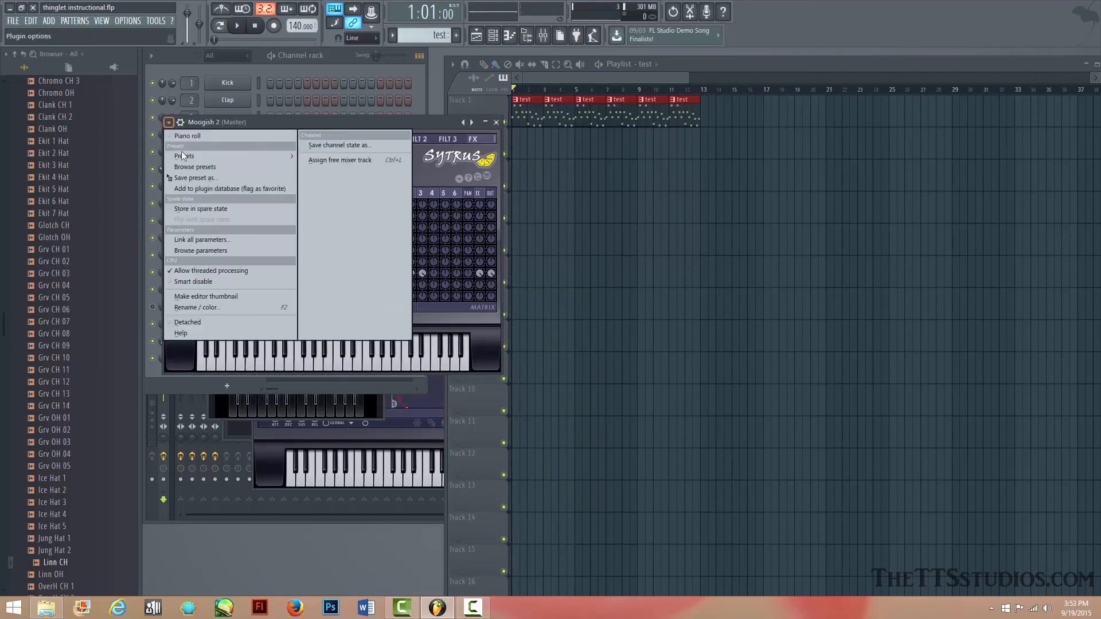
mouse_move(183, 156)
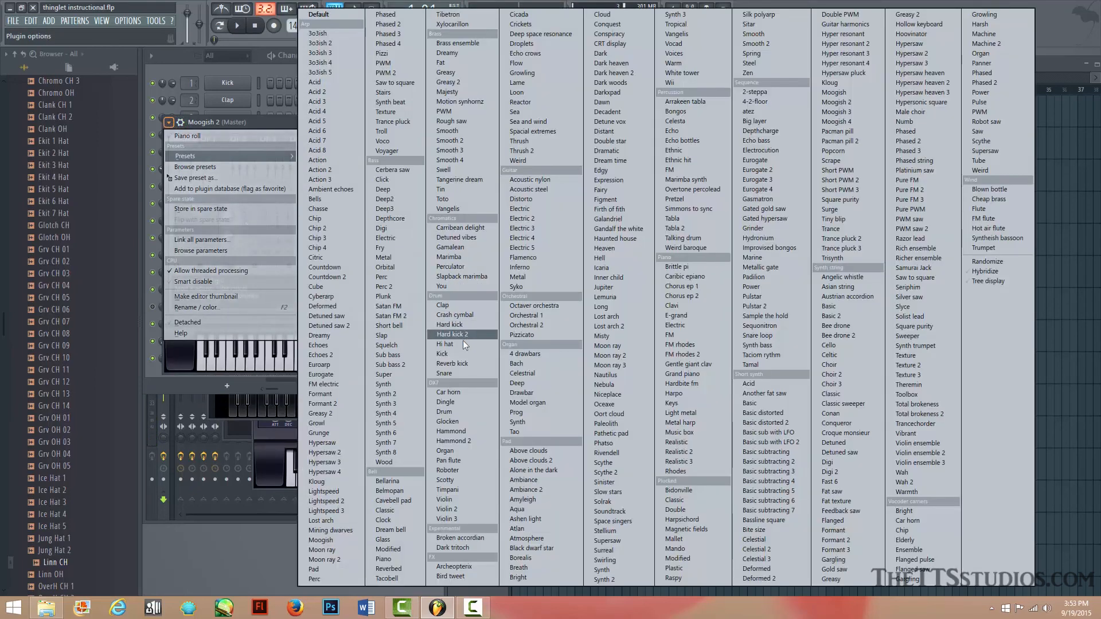
click(460, 259)
key(space)
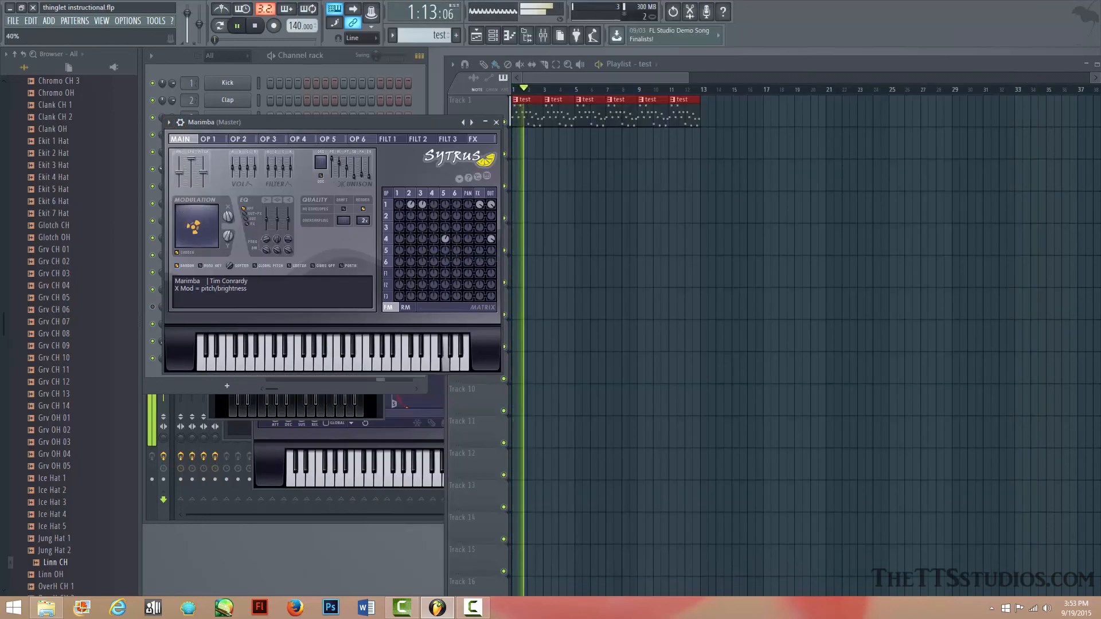
key(space)
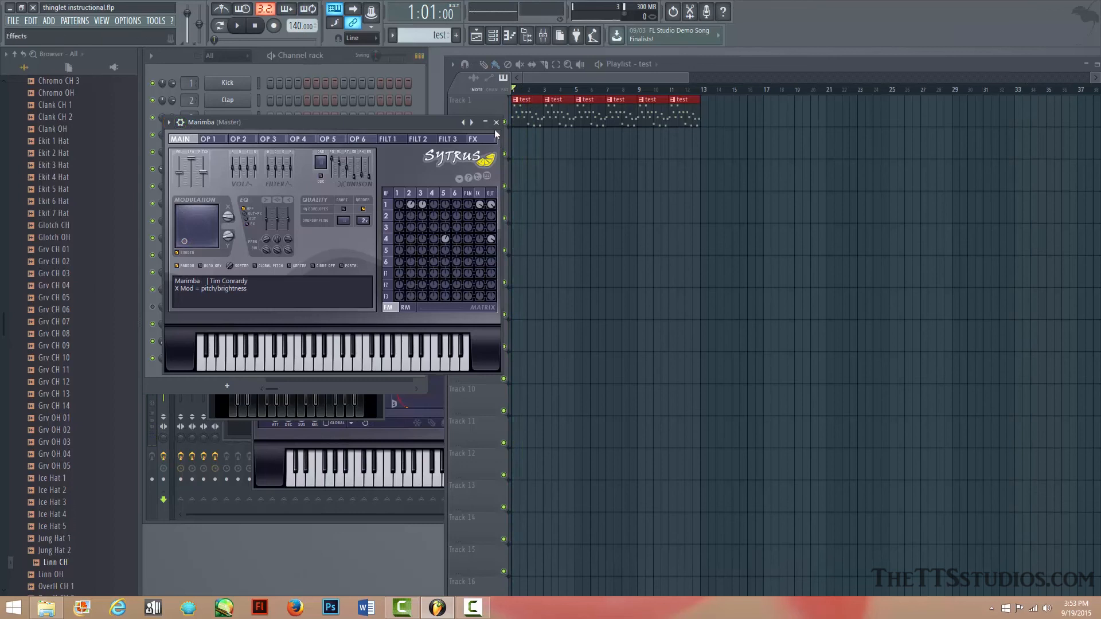
click(496, 122)
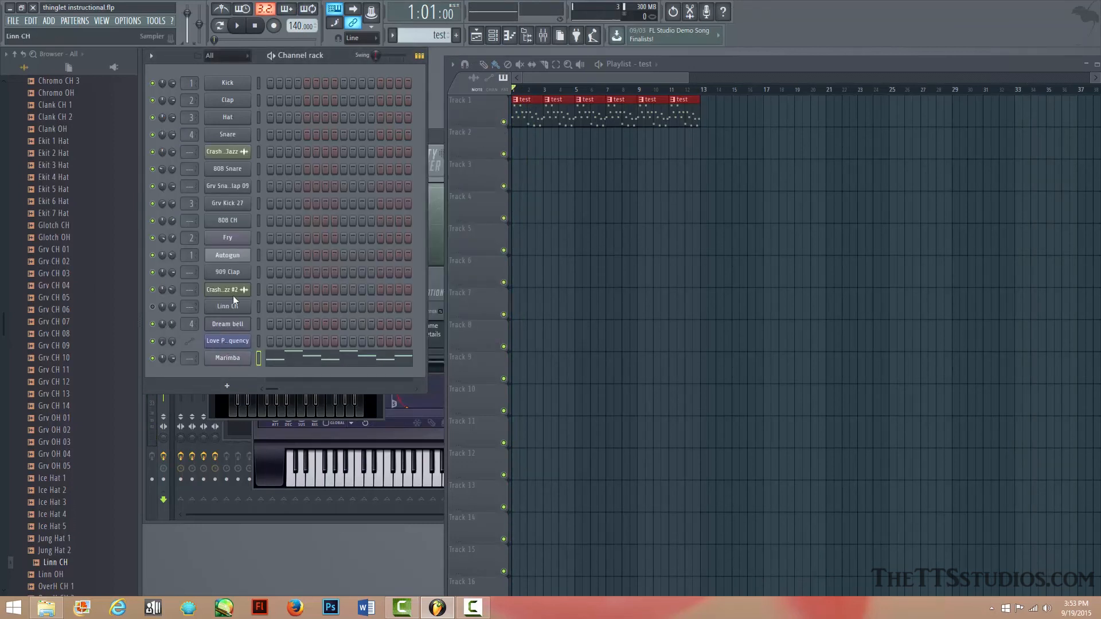
Step: Insert a new Autogun channel above the Marimba channel and close its plugin window
right_click(247, 357)
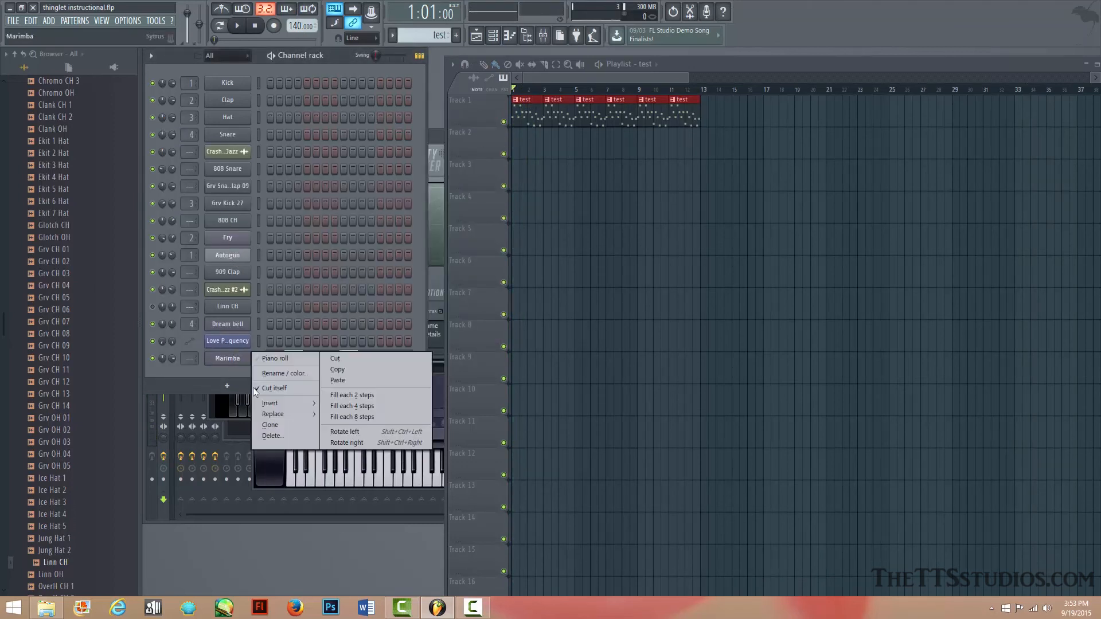
mouse_move(291, 405)
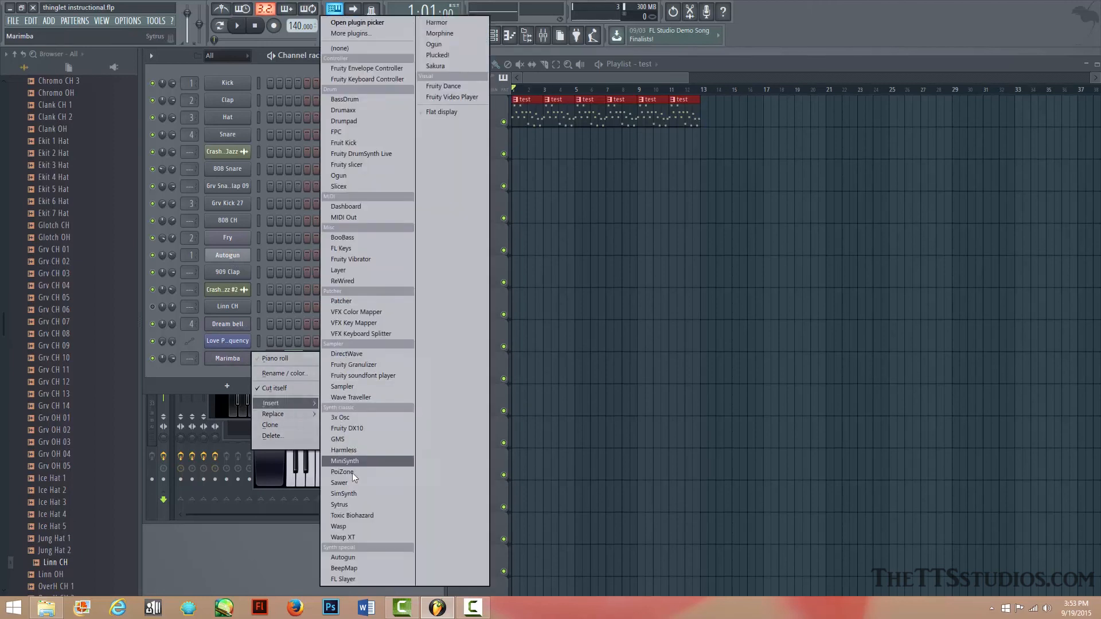
click(352, 558)
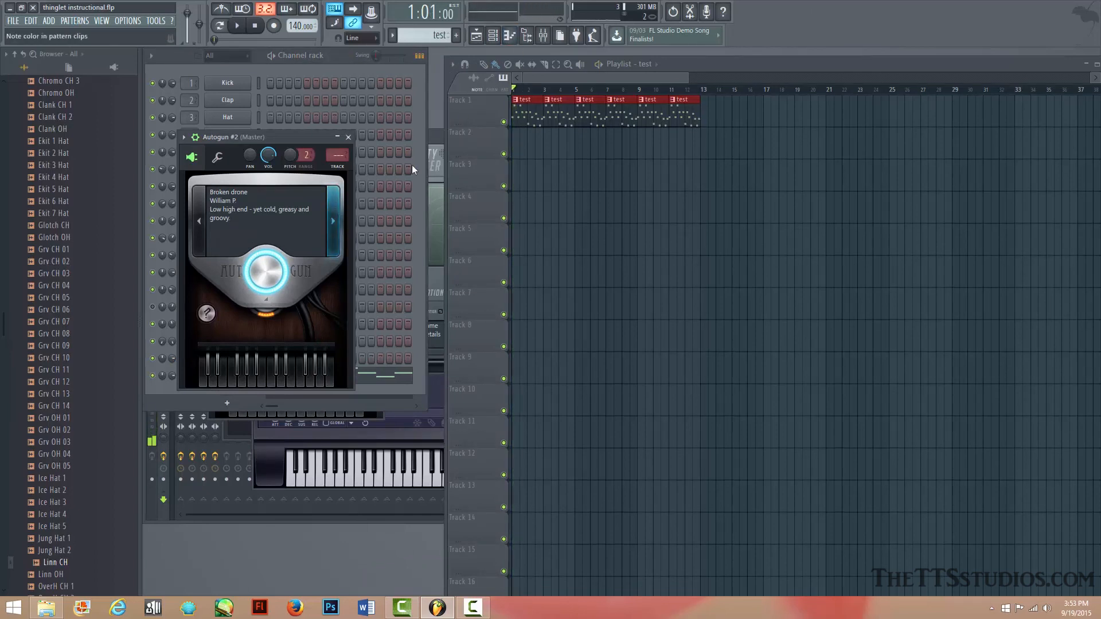
click(348, 137)
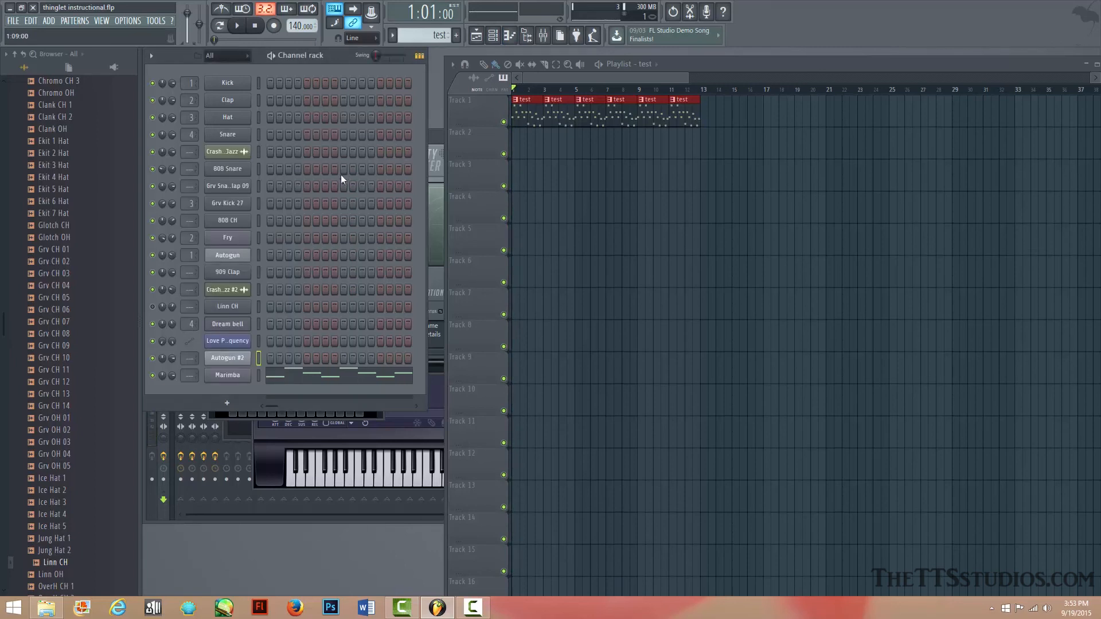
Step: Replace the Marimba channel's instrument with Autogun
right_click(236, 377)
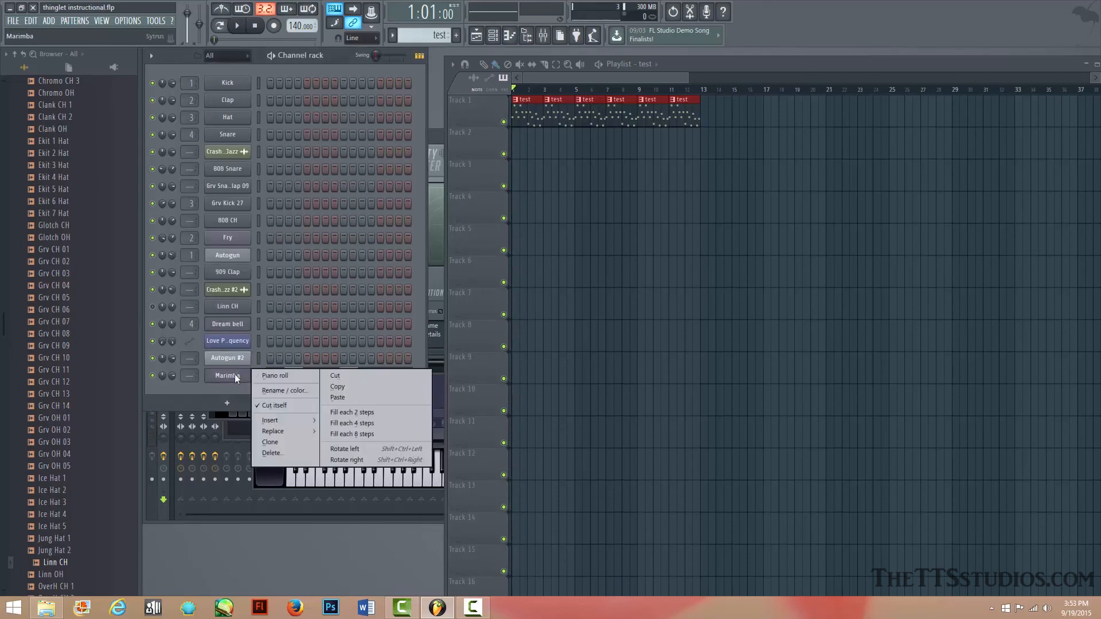
mouse_move(294, 429)
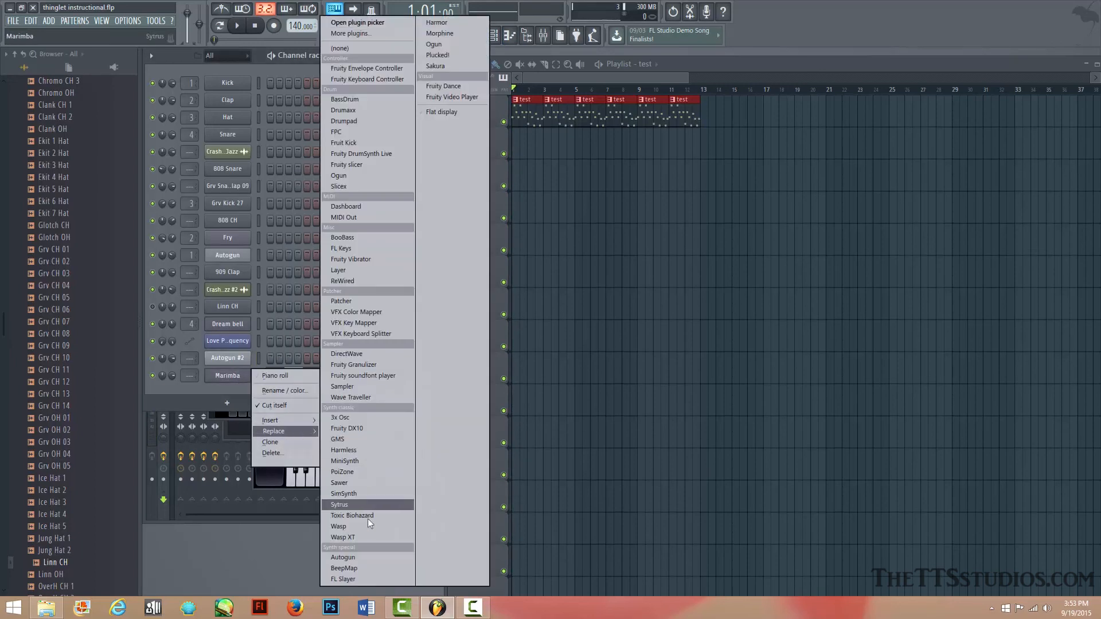
click(366, 559)
Step: Audition successive Autogun #3 presets during song playback, stopping at Ping, and close the plugin window
key(space)
click(315, 191)
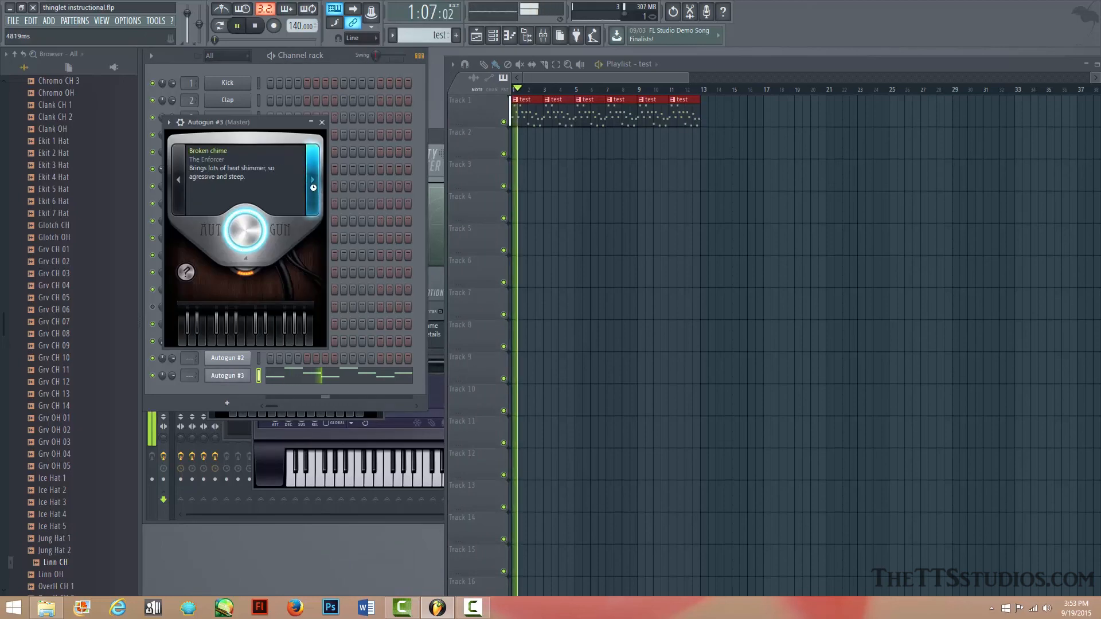
click(314, 191)
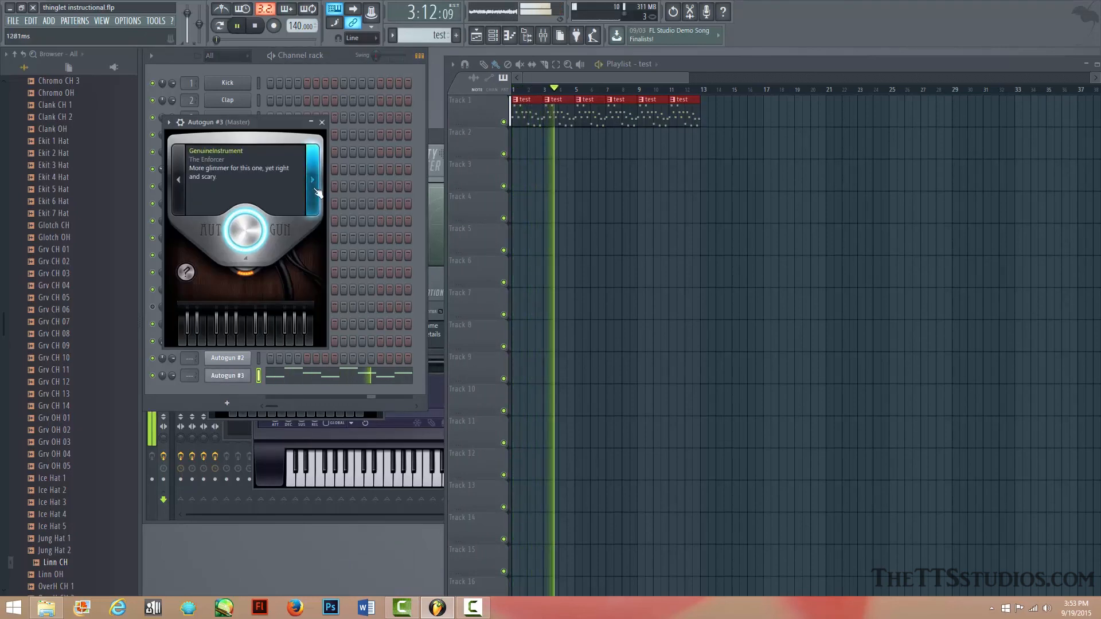
click(315, 191)
click(315, 191)
click(314, 191)
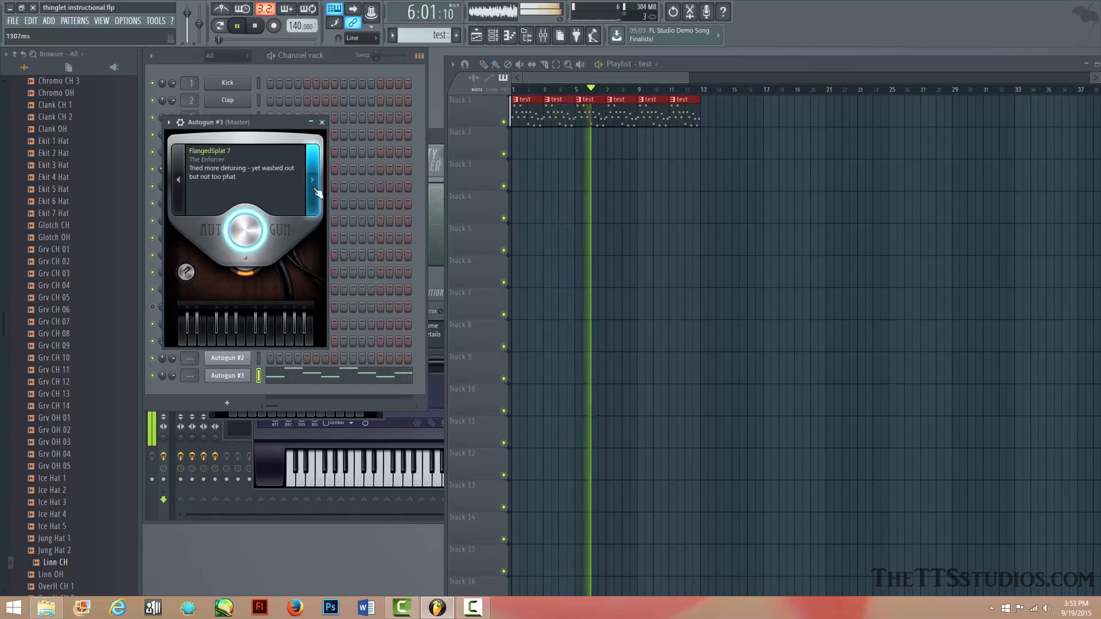
click(314, 191)
key(space)
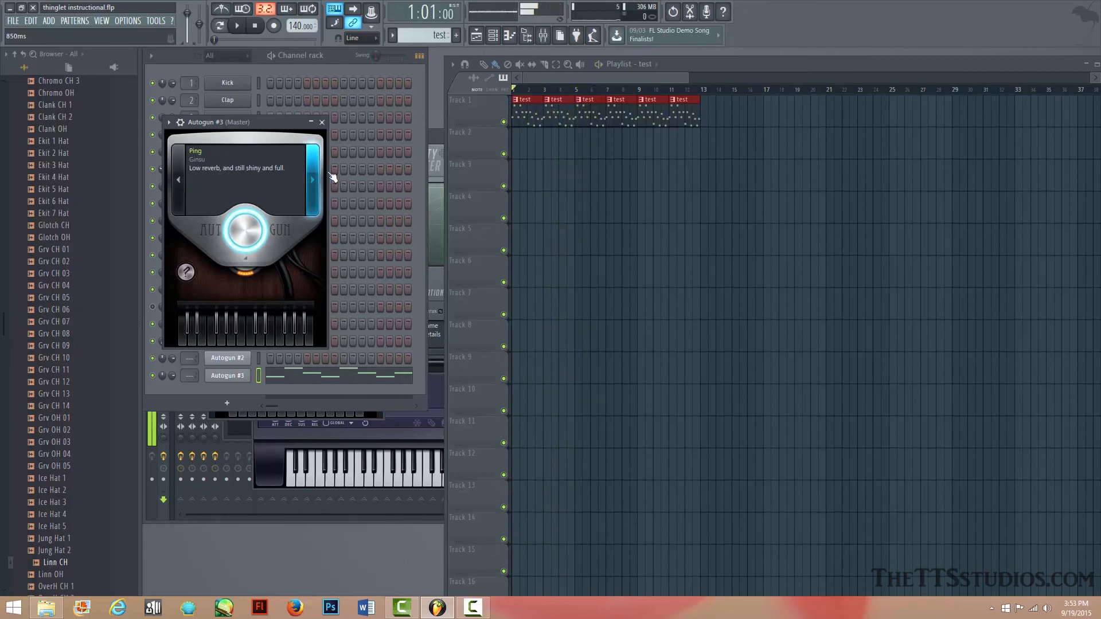
click(322, 123)
Step: Examine the settings info with the current preset number of the original Autogun channel, and close its window
click(240, 256)
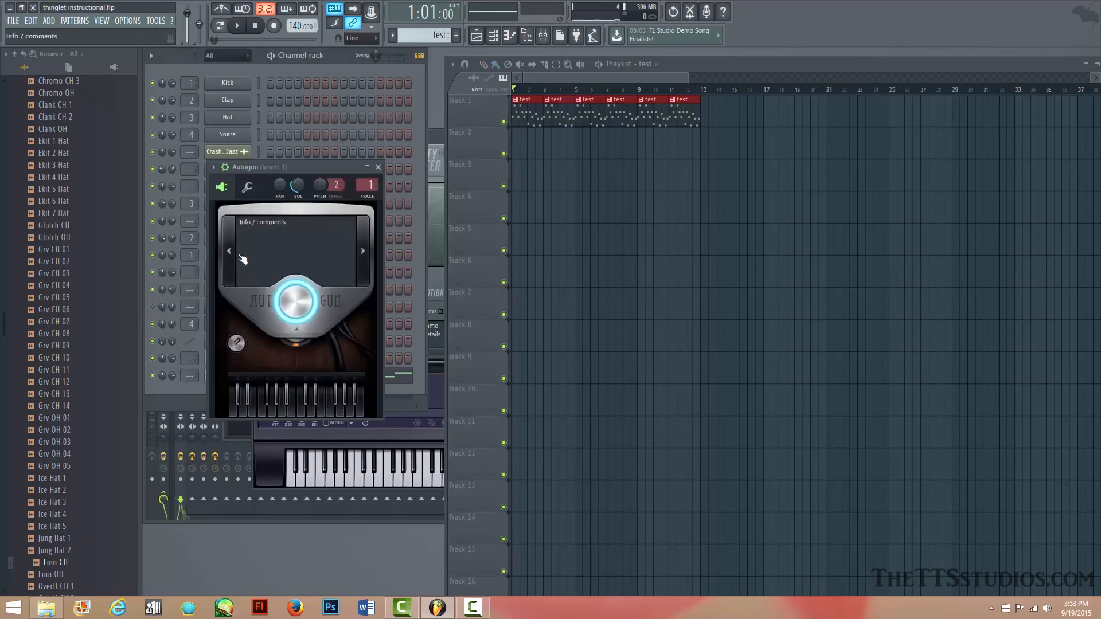
click(229, 261)
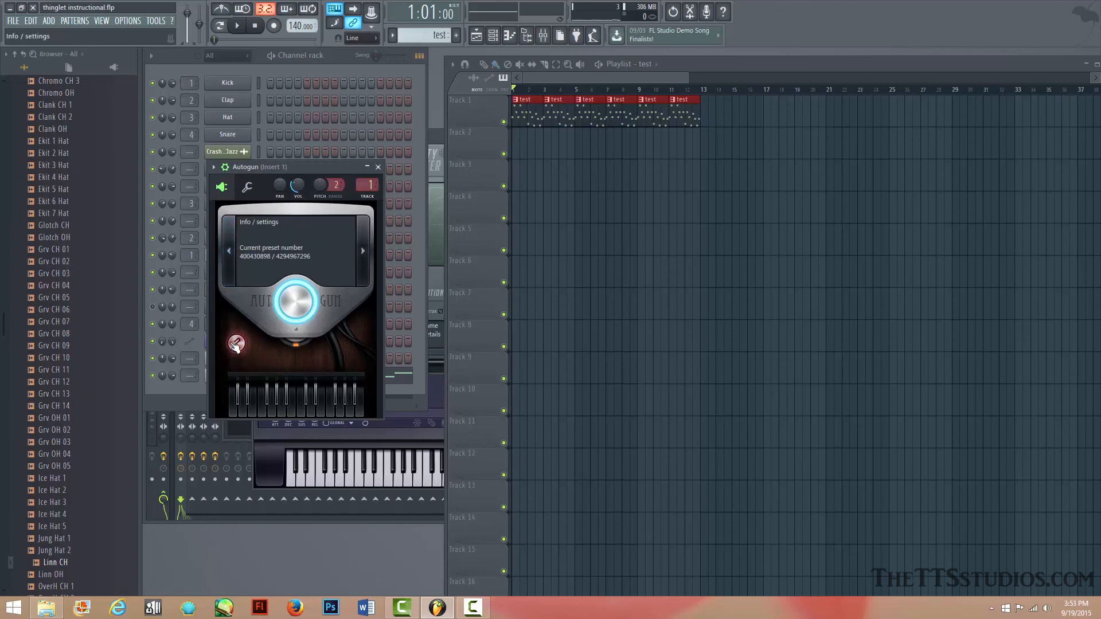
mouse_move(237, 343)
click(378, 167)
Step: Cut the melody notes from Autogun #3, paste them into the original Autogun channel, and play the song
right_click(225, 376)
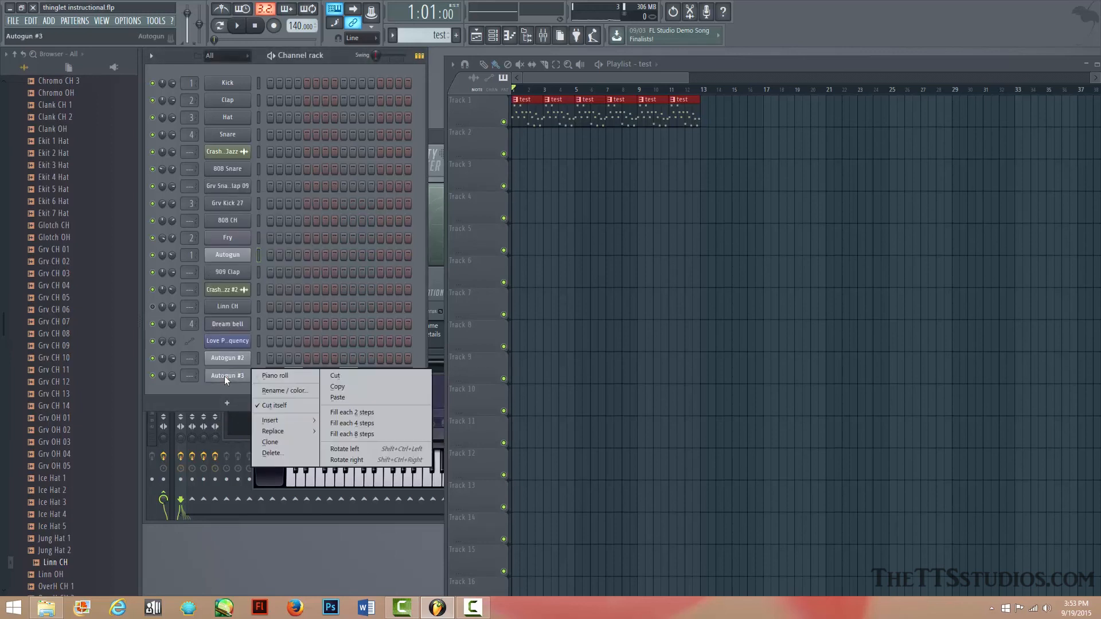
click(335, 376)
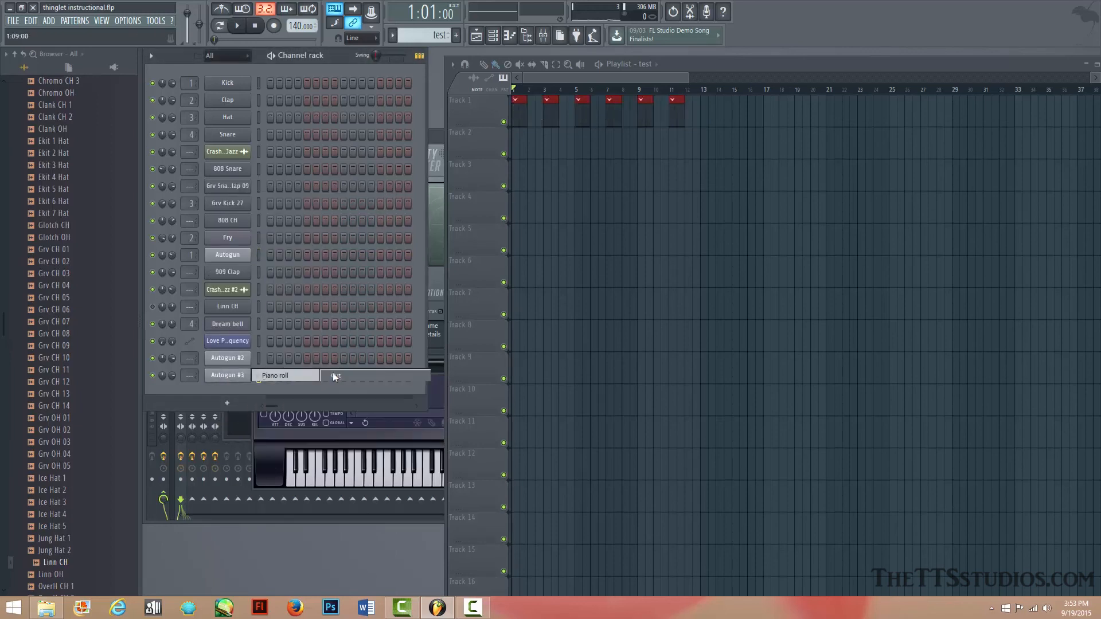
right_click(238, 261)
click(333, 285)
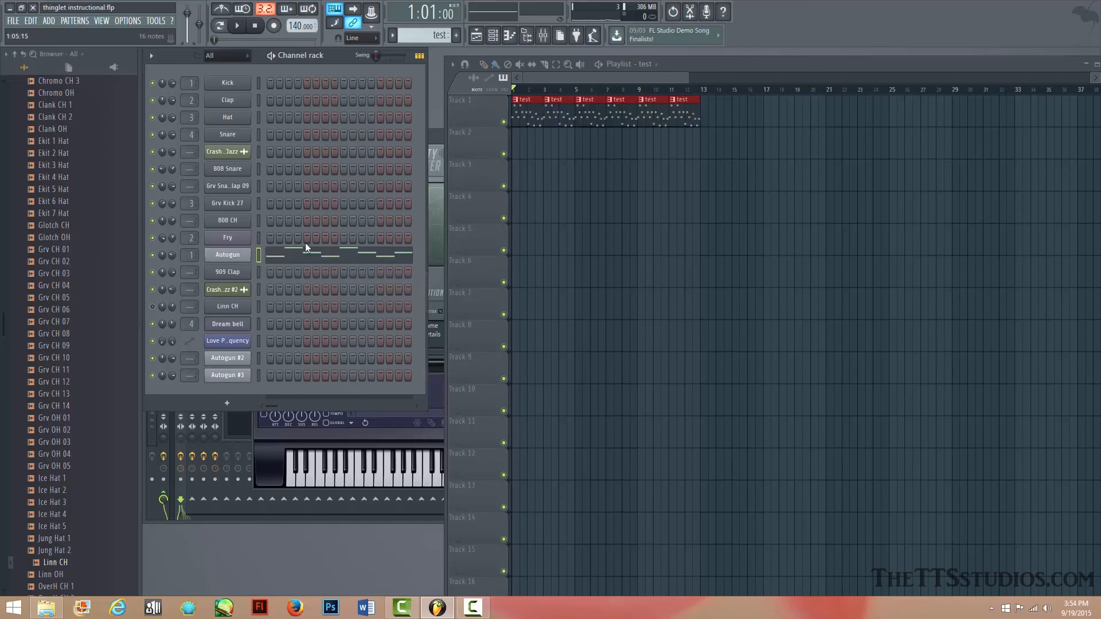
key(space)
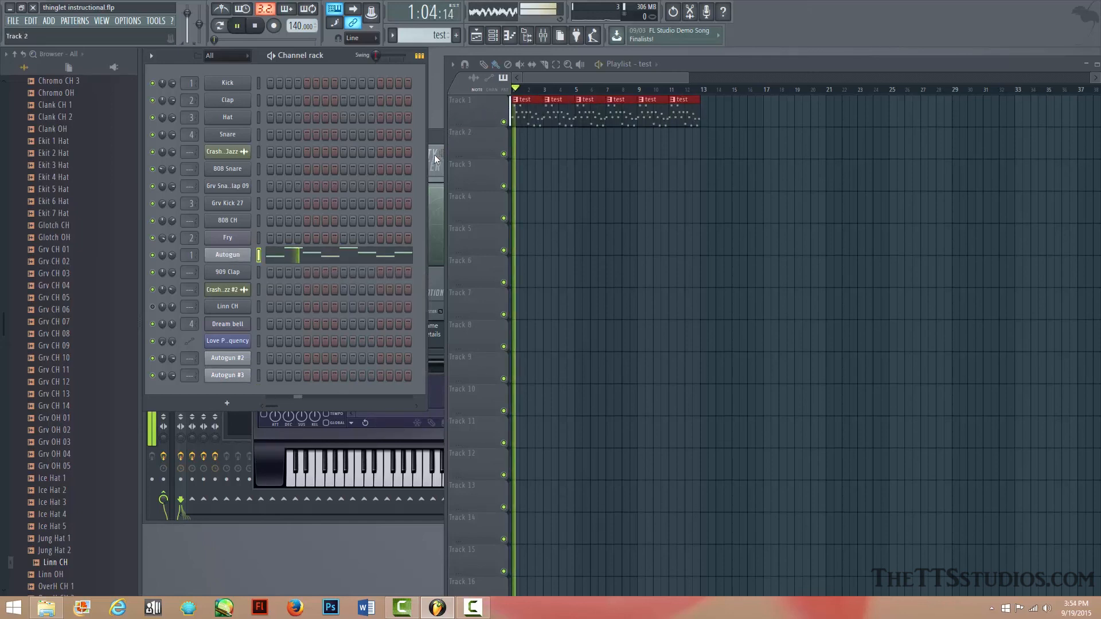
key(space)
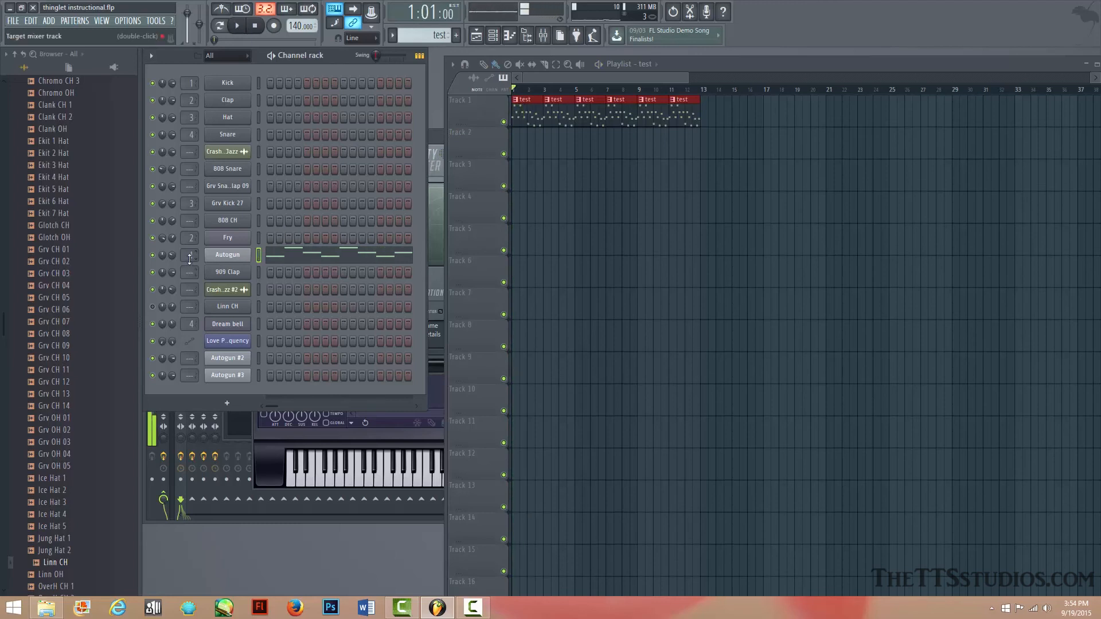
Step: Play the song with the Autogun channel unrouted from the mixer for comparison, and assign the channel to mixer track 1
drag(189, 259, 189, 264)
key(space)
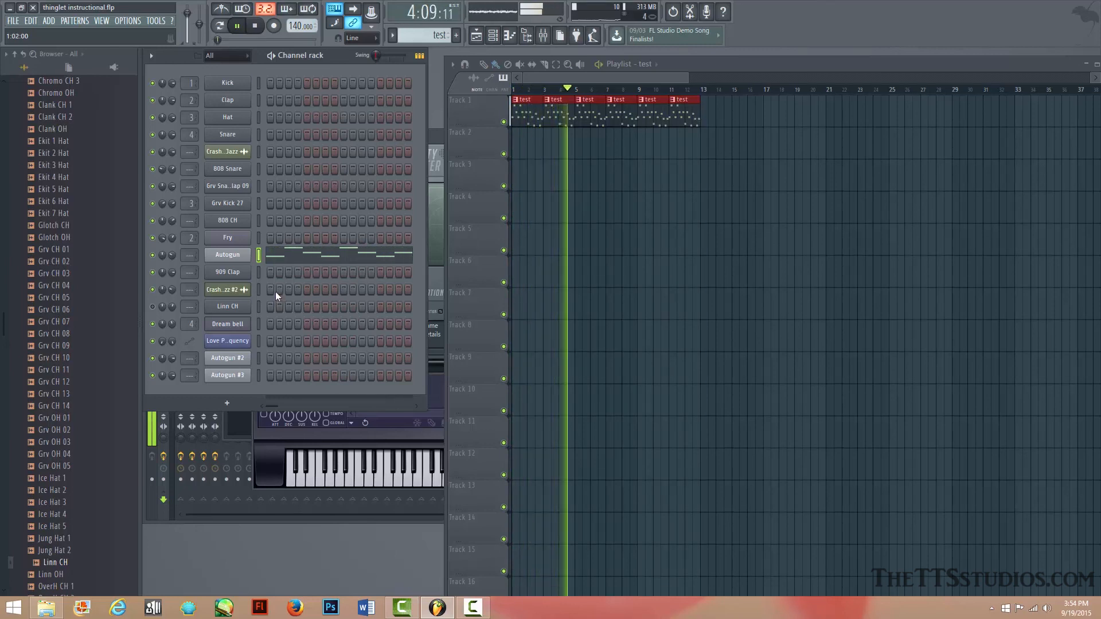
key(space)
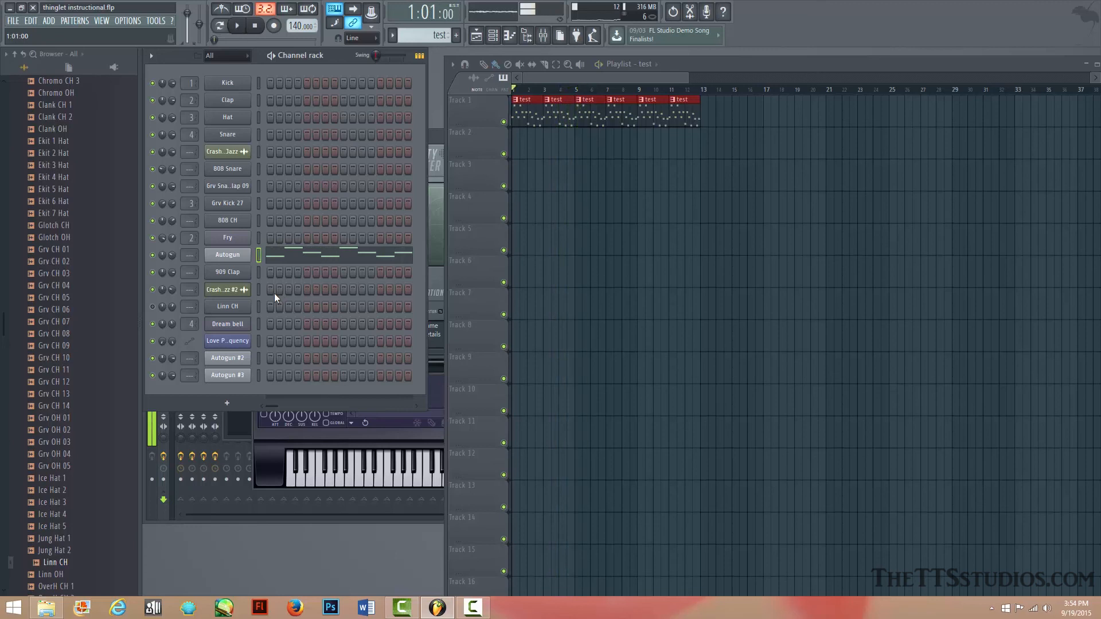
key(space)
key(space)
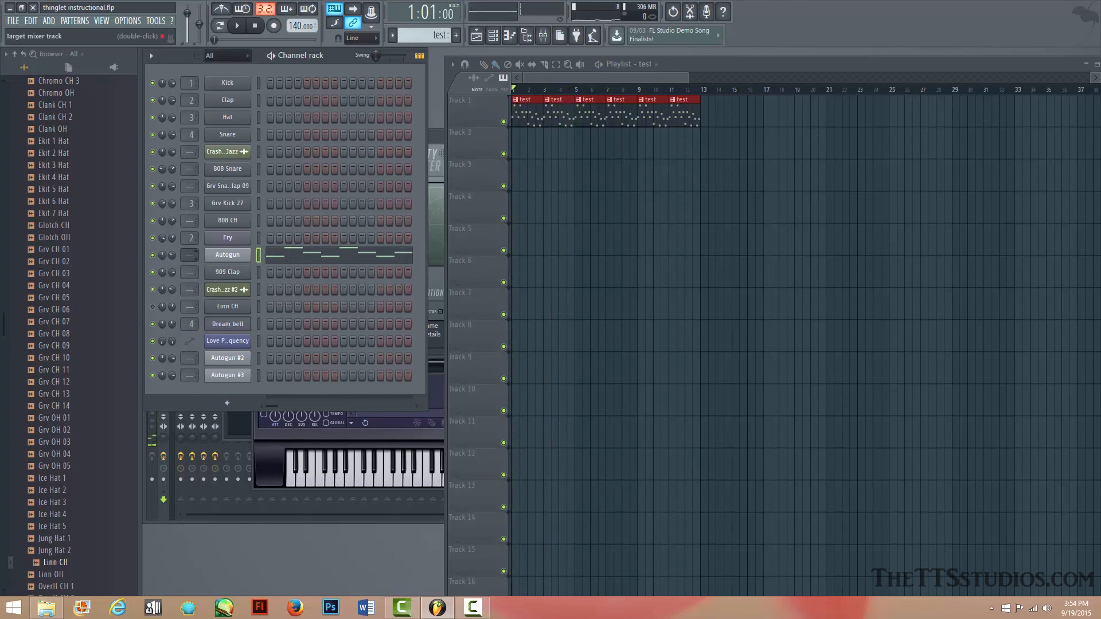
drag(189, 255, 189, 252)
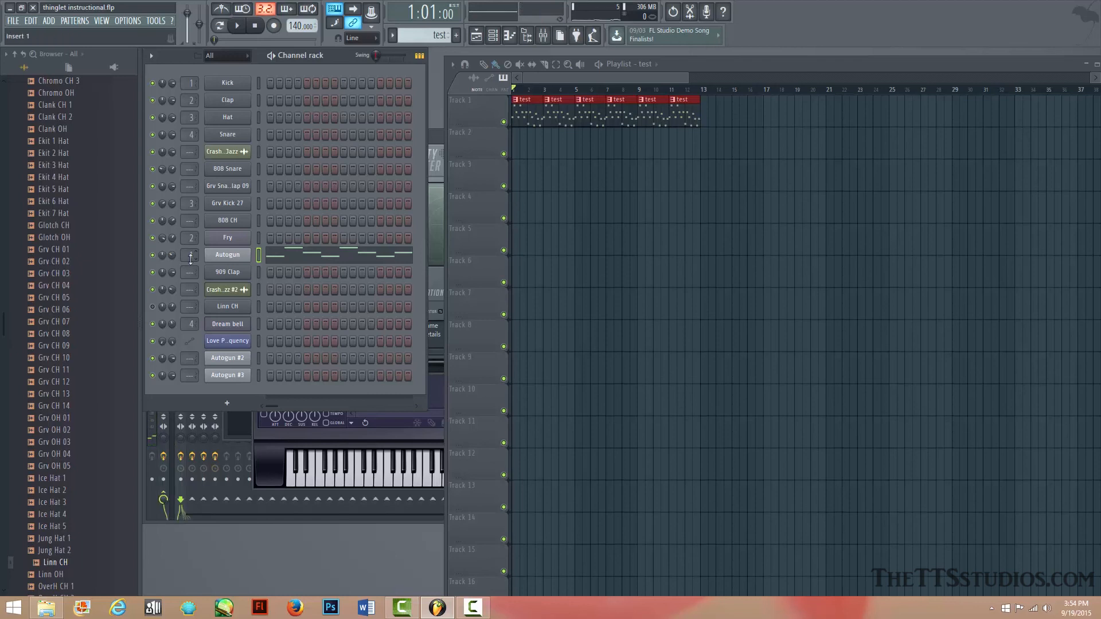
Step: Open Soundgoodizer on mixer Insert 1, adjust its amount, and play the song to hear the effect
click(554, 38)
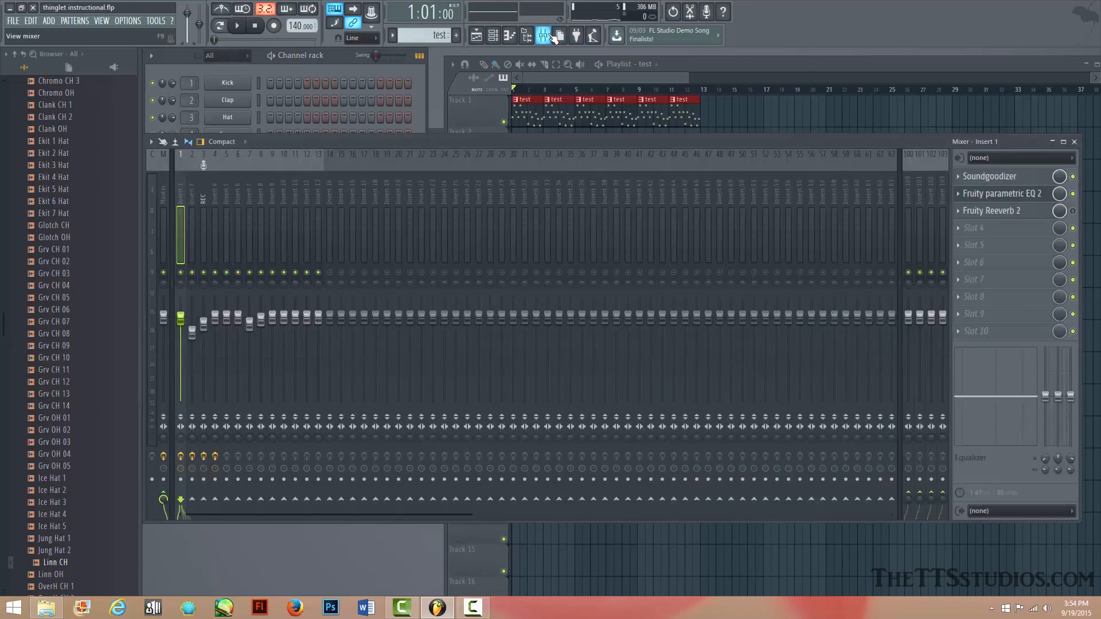
click(996, 178)
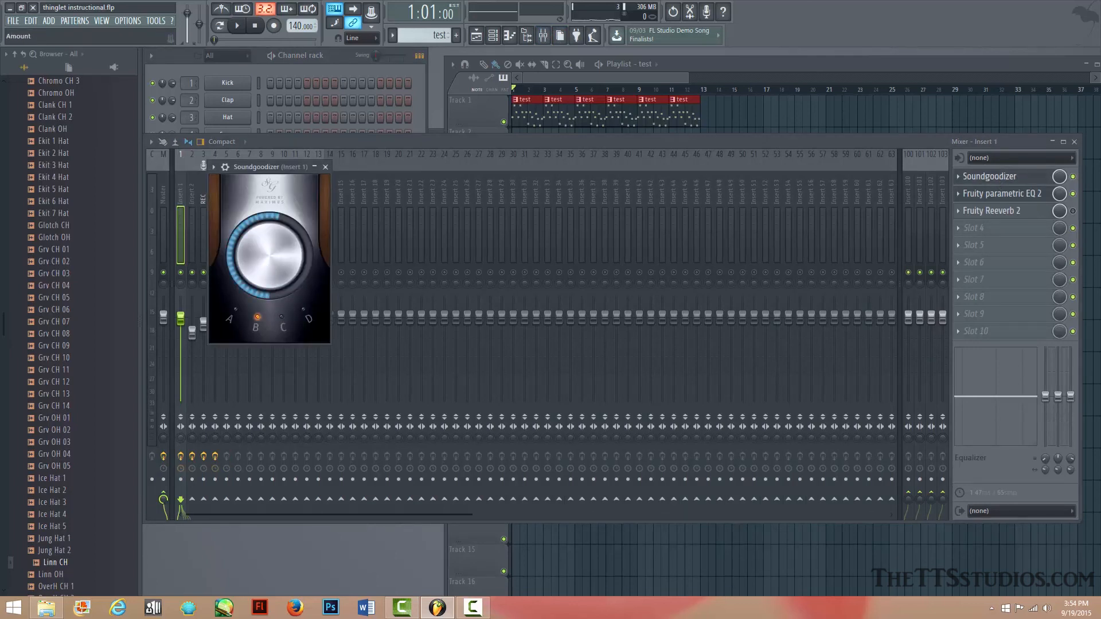
drag(270, 255, 269, 230)
key(space)
key(space)
Step: Lower the band 6 low-pass frequency slightly in Insert 1's Fruity parametric EQ 2 while listening to the song
click(998, 193)
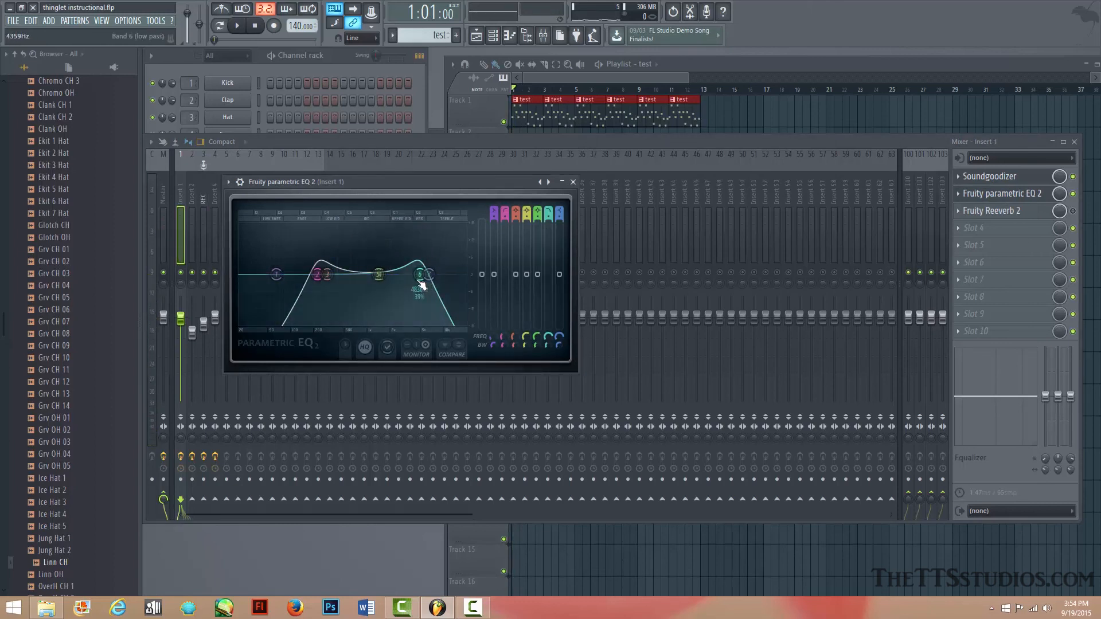
key(space)
mouse_move(420, 280)
mouse_down()
mouse_move(466, 280)
mouse_move(348, 274)
mouse_move(417, 275)
mouse_up()
key(space)
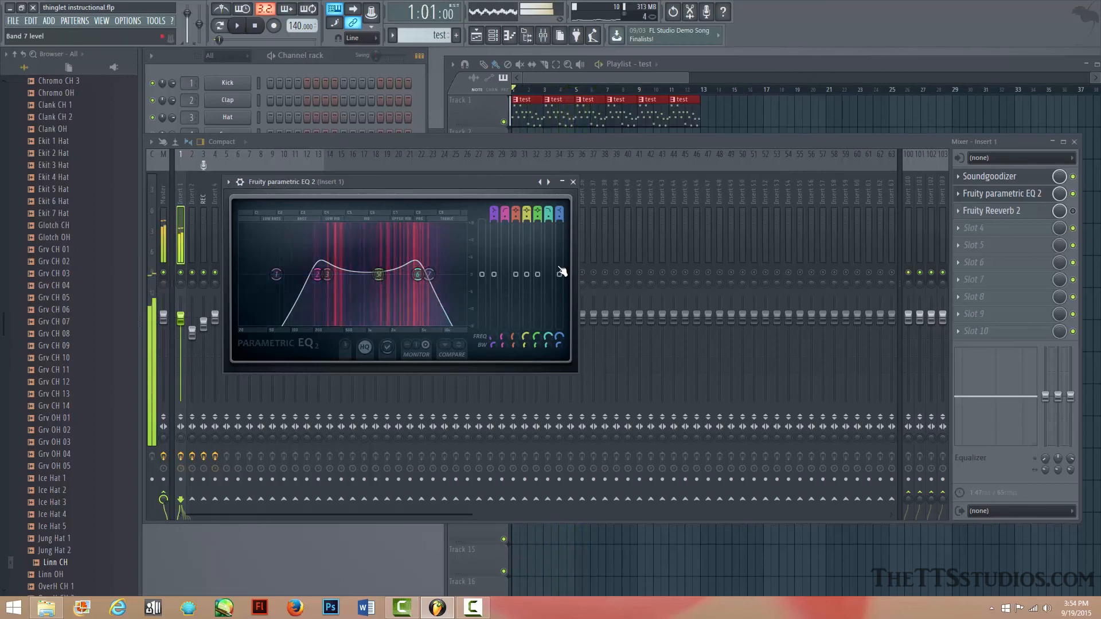
Step: Open Fruity Reeverb 2 on Insert 1 and raise its diffusion during song playback
click(994, 213)
key(space)
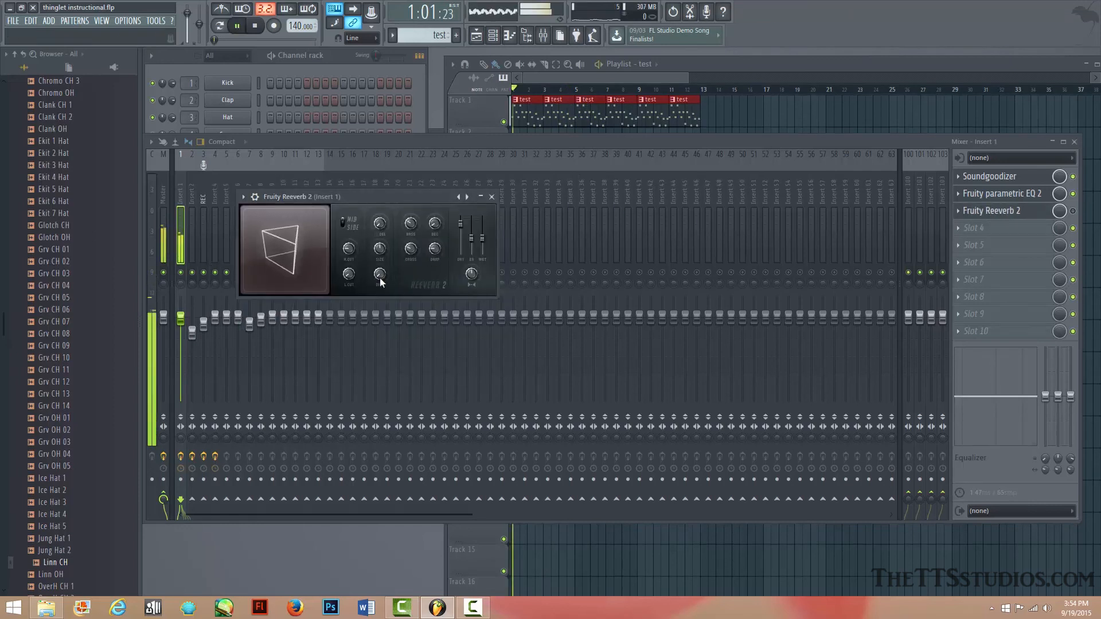
drag(380, 279, 381, 244)
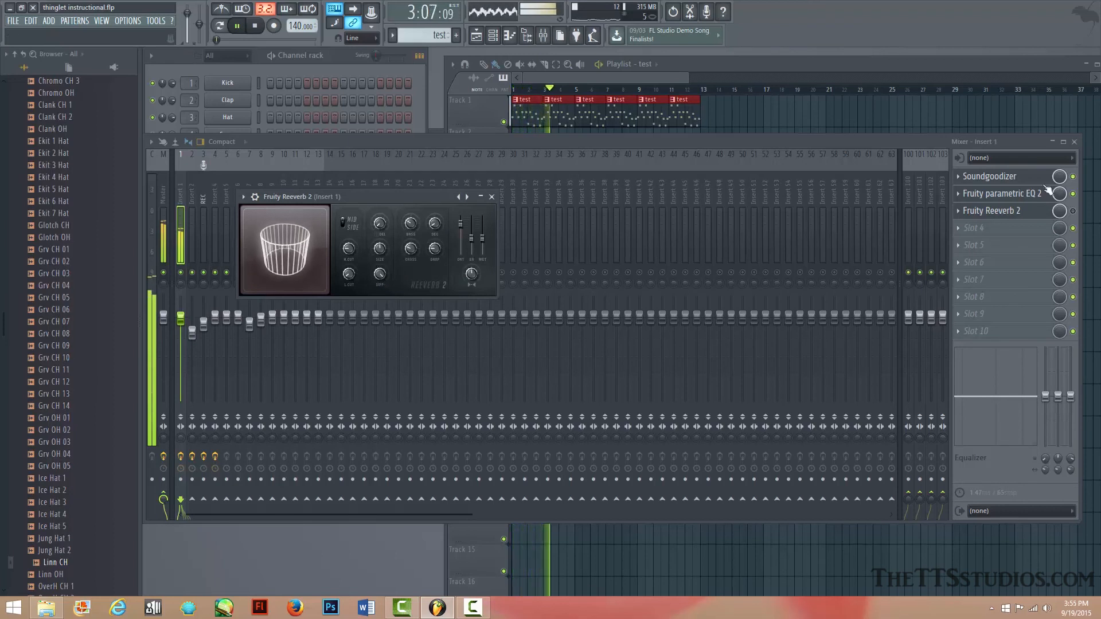
Step: Compare the melody with Fruity Reeverb 2 enabled and bypassed, leaving the effect bypassed
click(1073, 212)
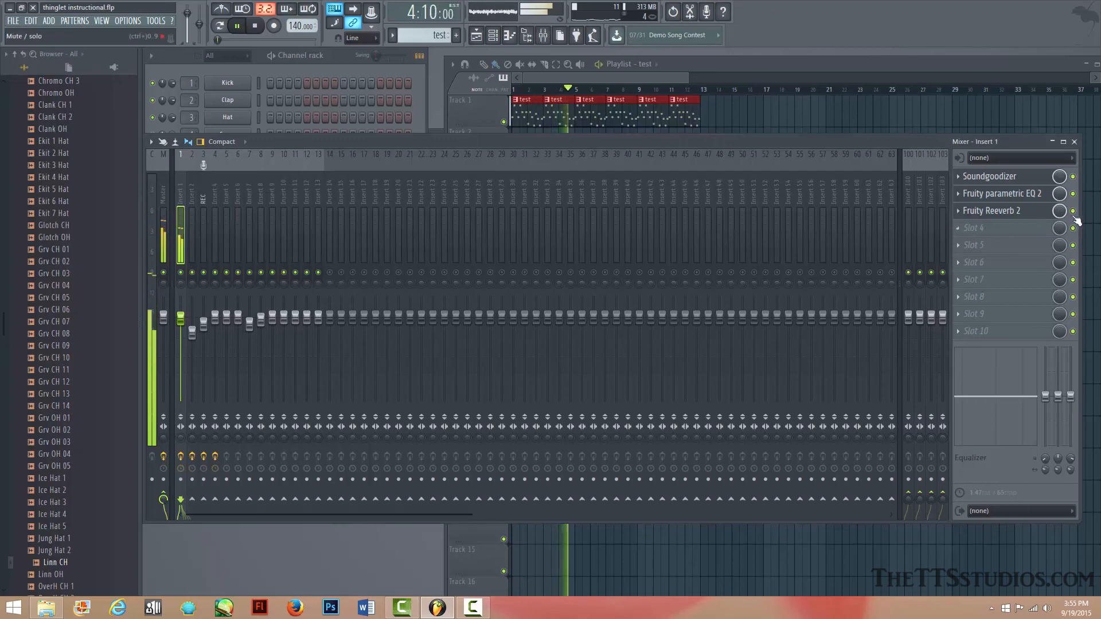
key(space)
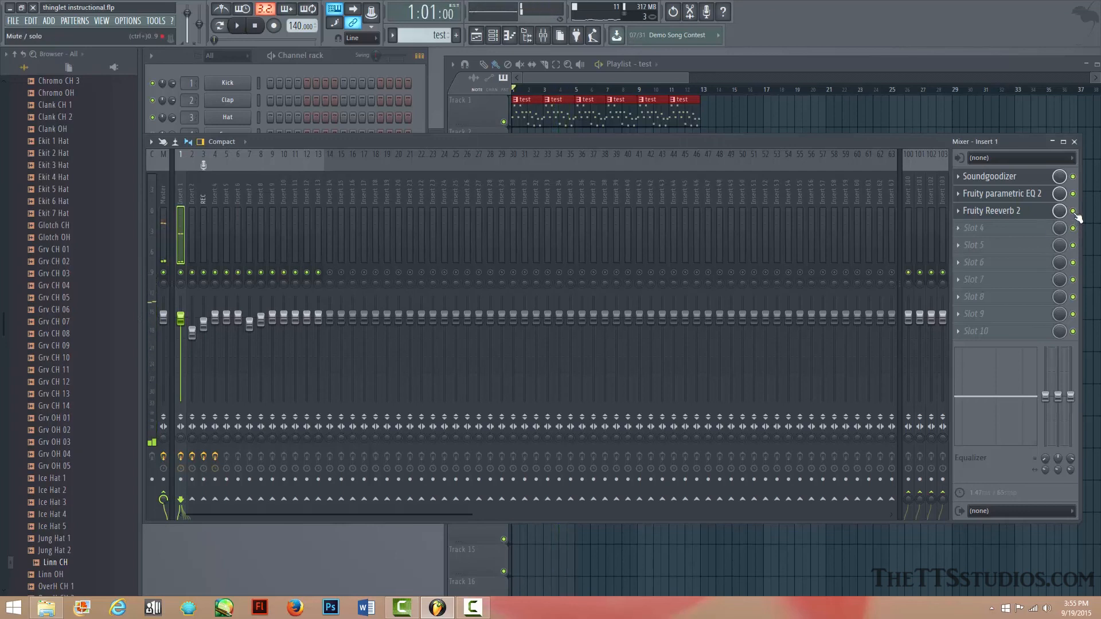
key(space)
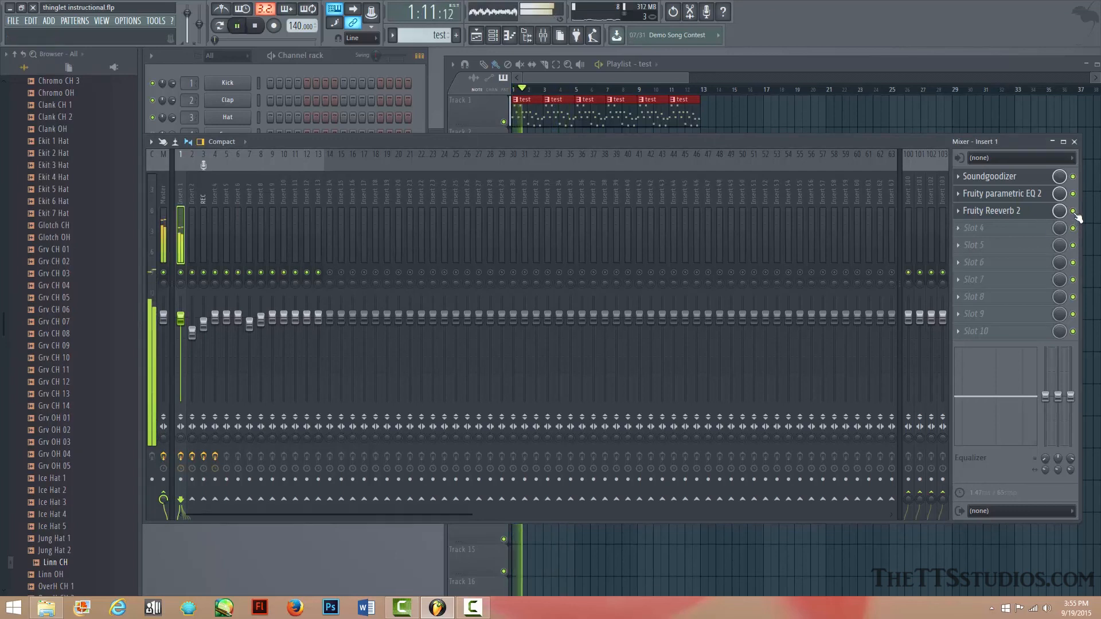
click(1073, 211)
key(space)
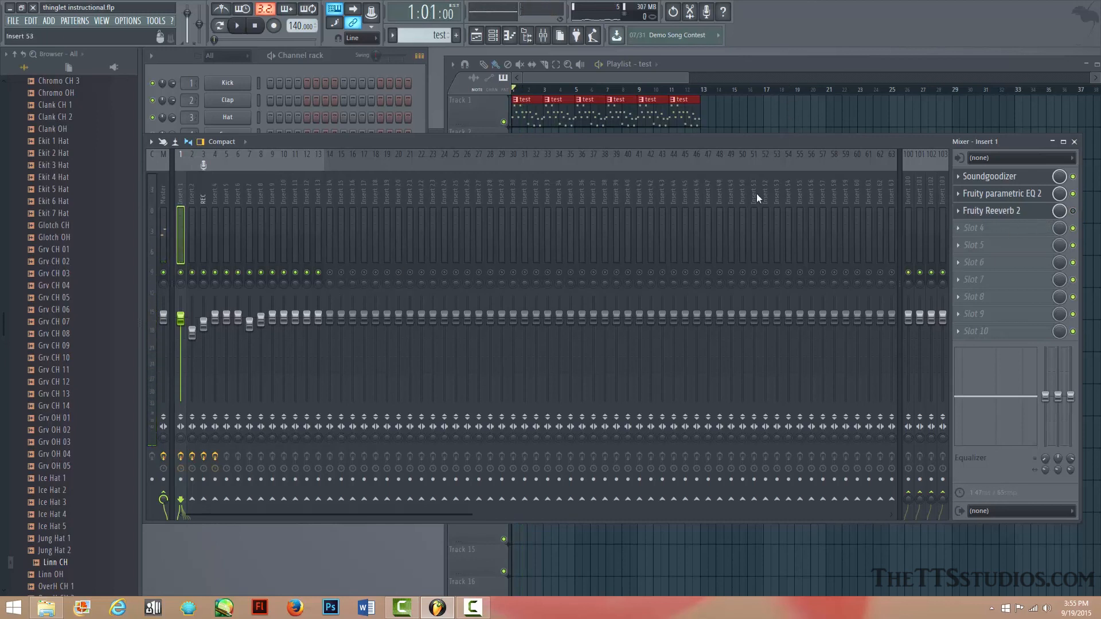
Step: Extend the test clips on Track 1 with one more at bar 13, erase the surplus clips beyond it, and play the song
click(729, 116)
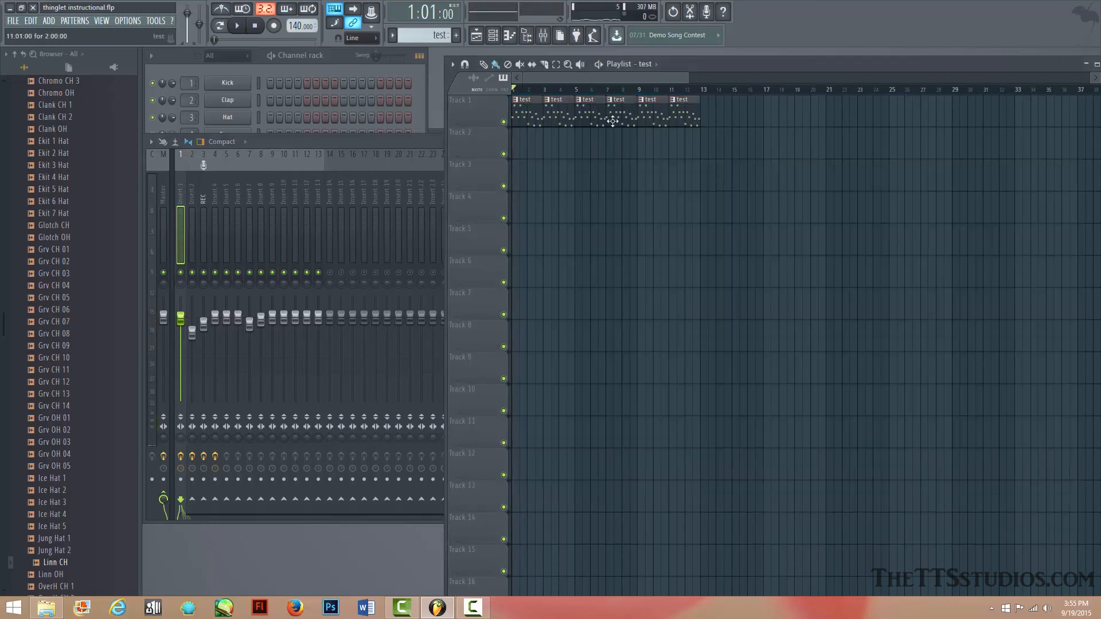
drag(707, 121, 910, 141)
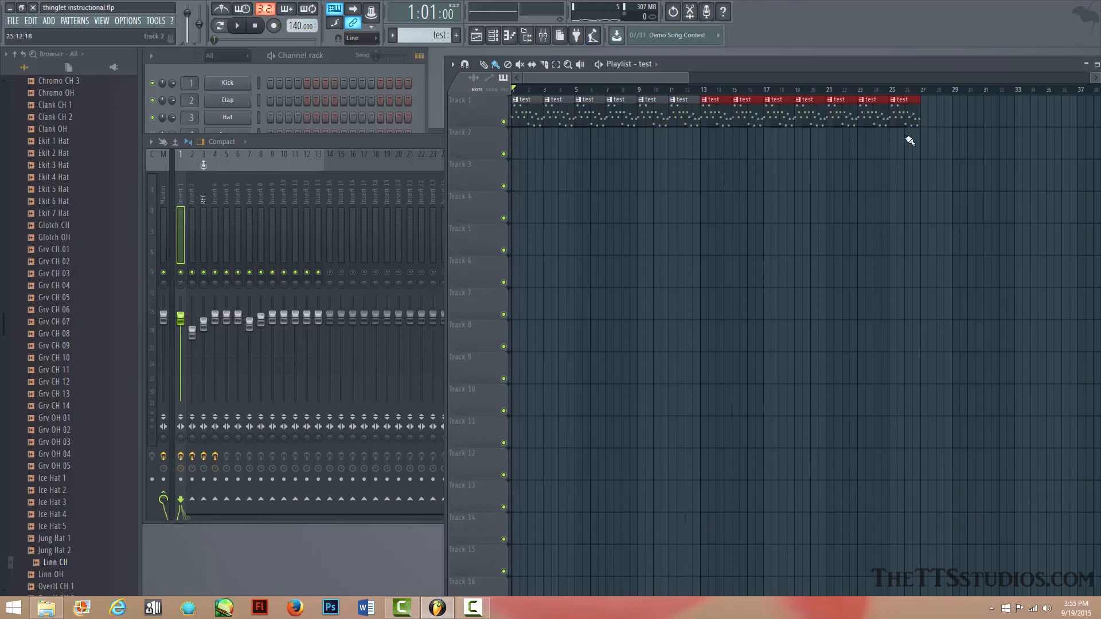
right_click(913, 117)
key(space)
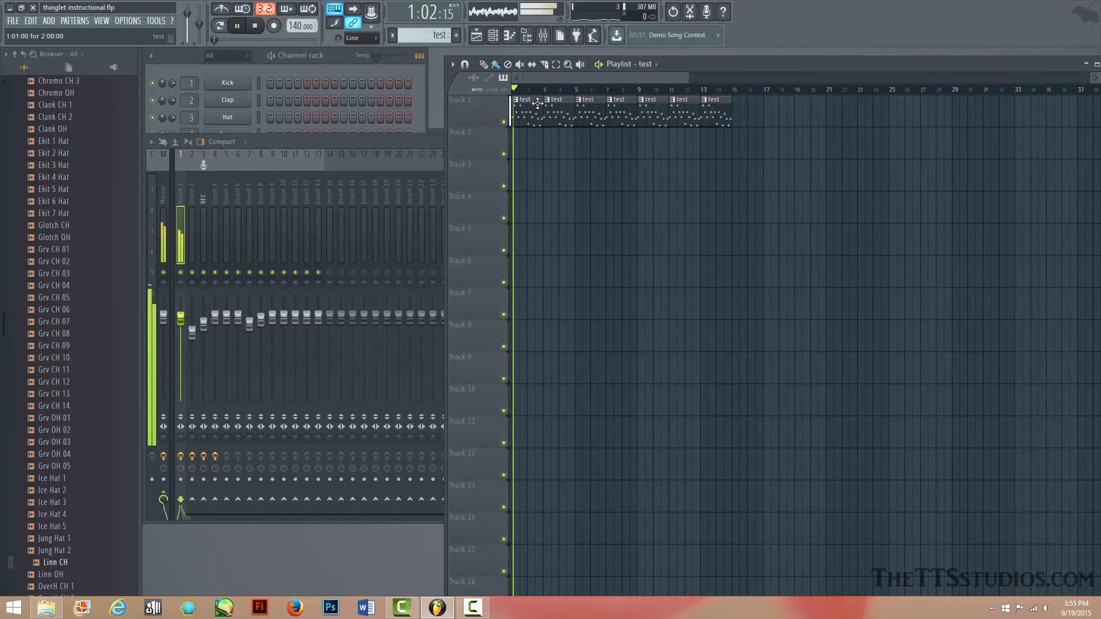
key(space)
Step: Set the playback position to bar 9 and add another test clip at bar 15 on Track 1
click(642, 90)
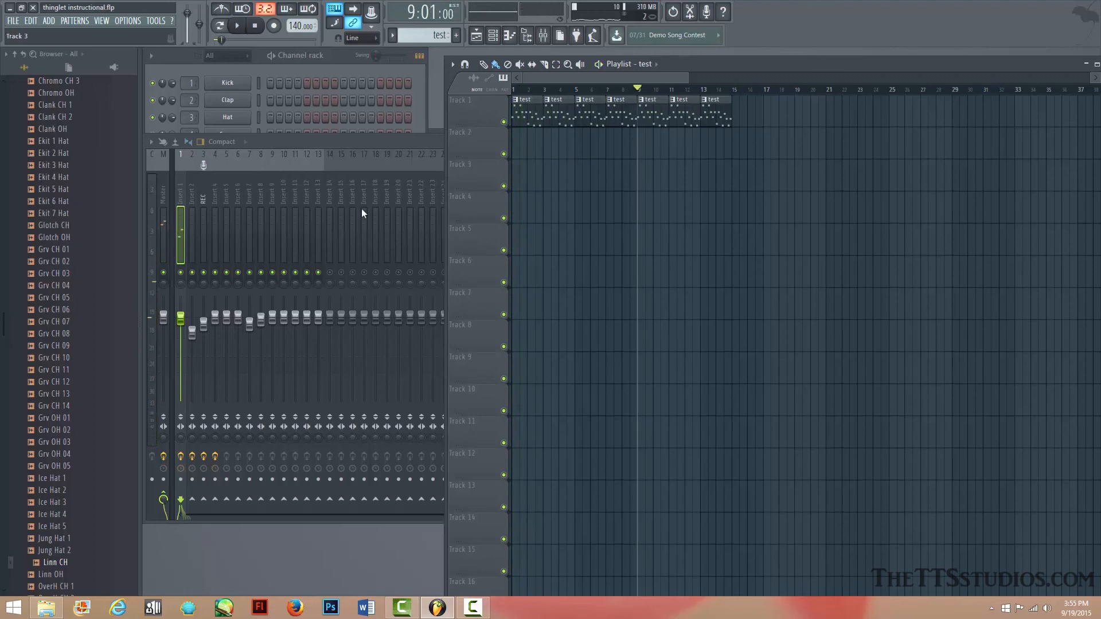
click(426, 113)
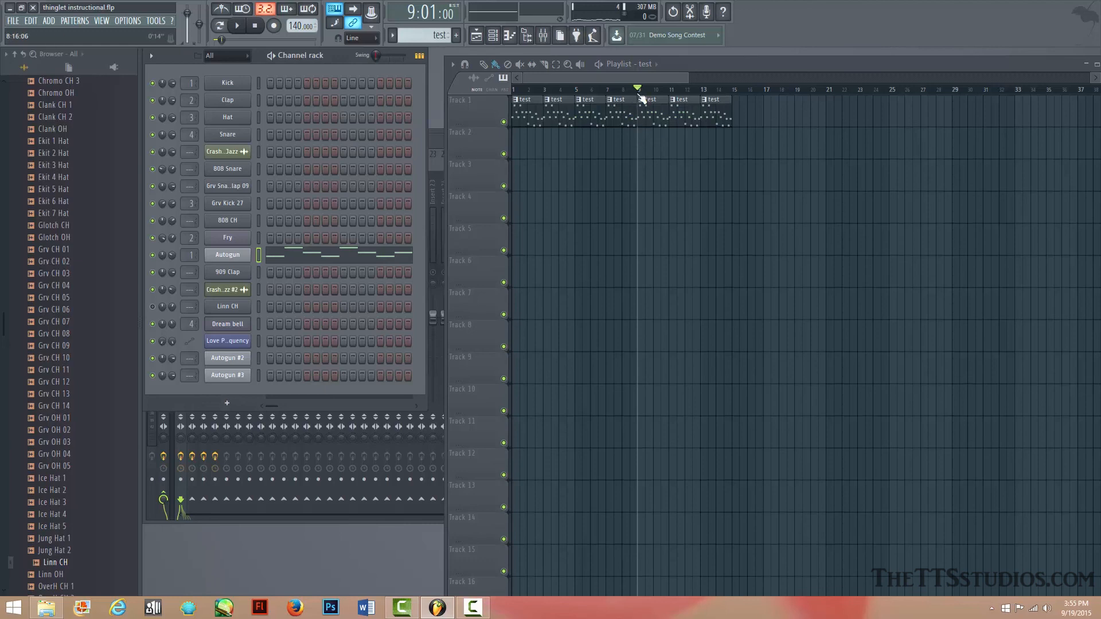
click(737, 105)
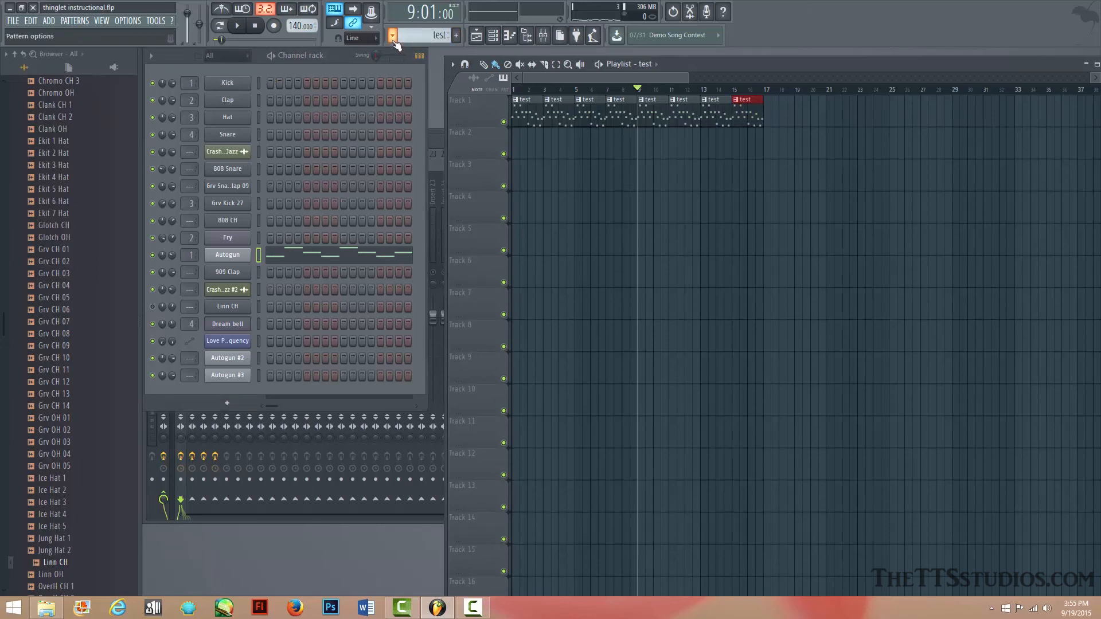
Step: Create a new pattern named "bassline test" and replace the Autogun #3 channel's instrument with Sytrus
click(457, 36)
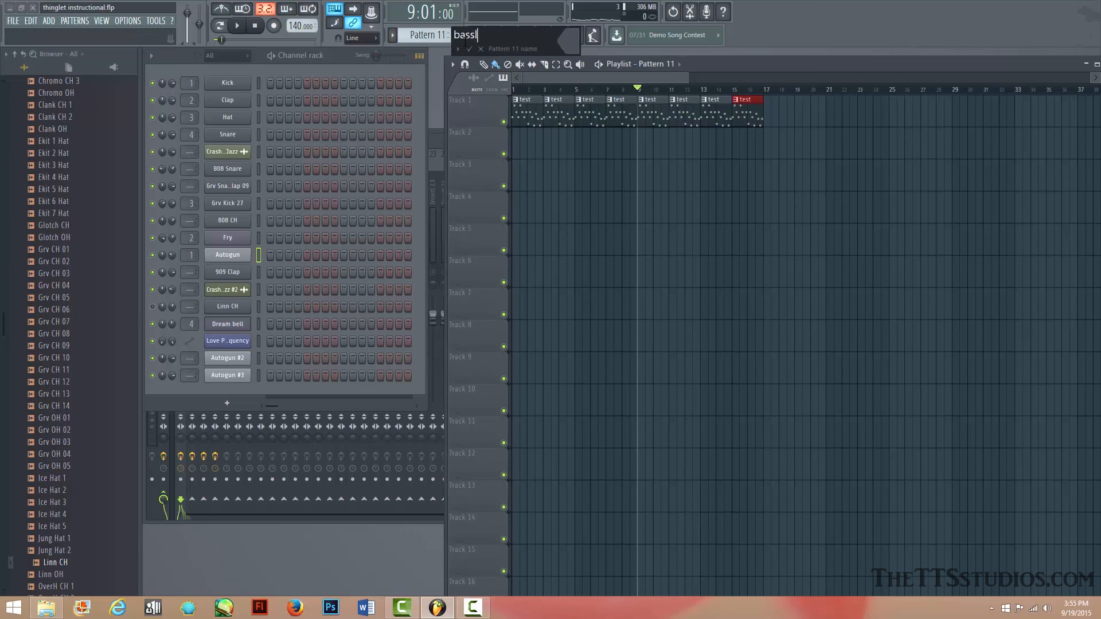
key(Return)
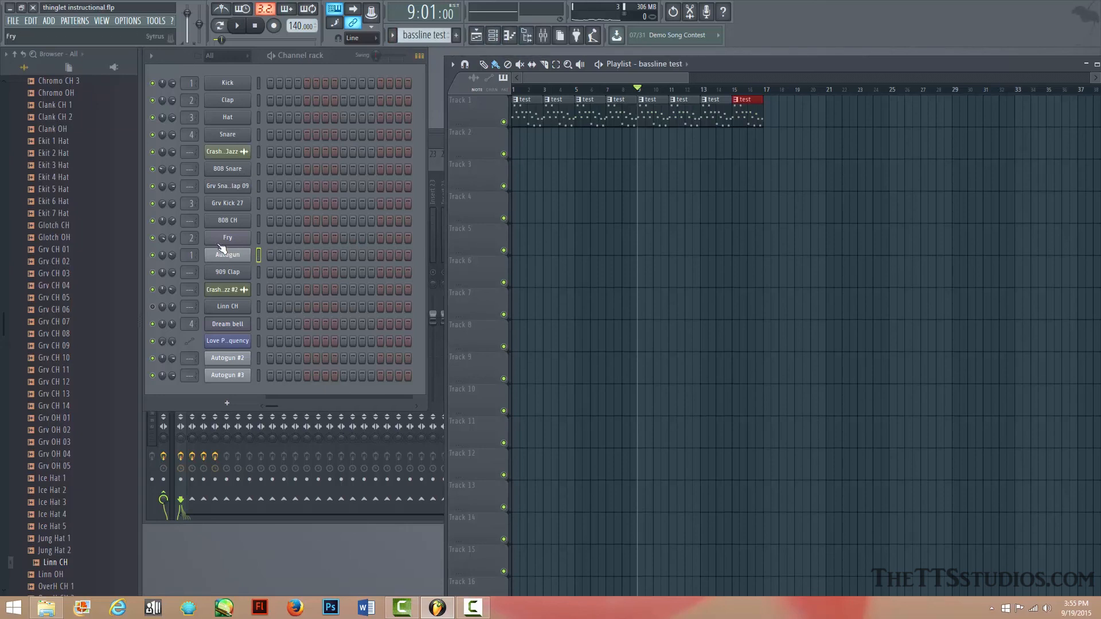
right_click(231, 379)
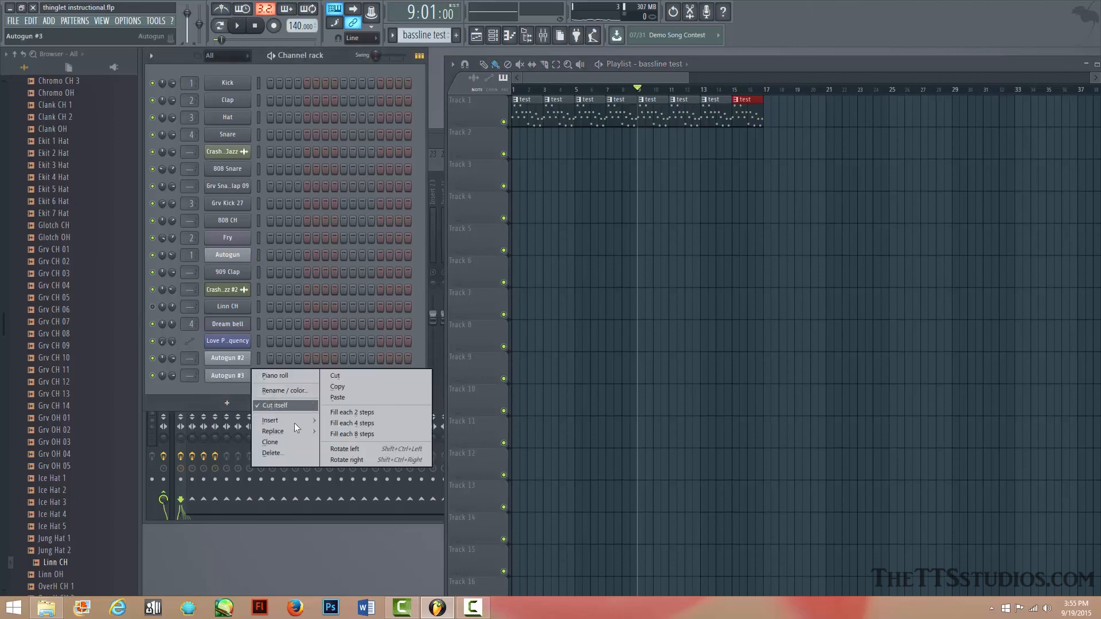
mouse_move(291, 429)
click(347, 505)
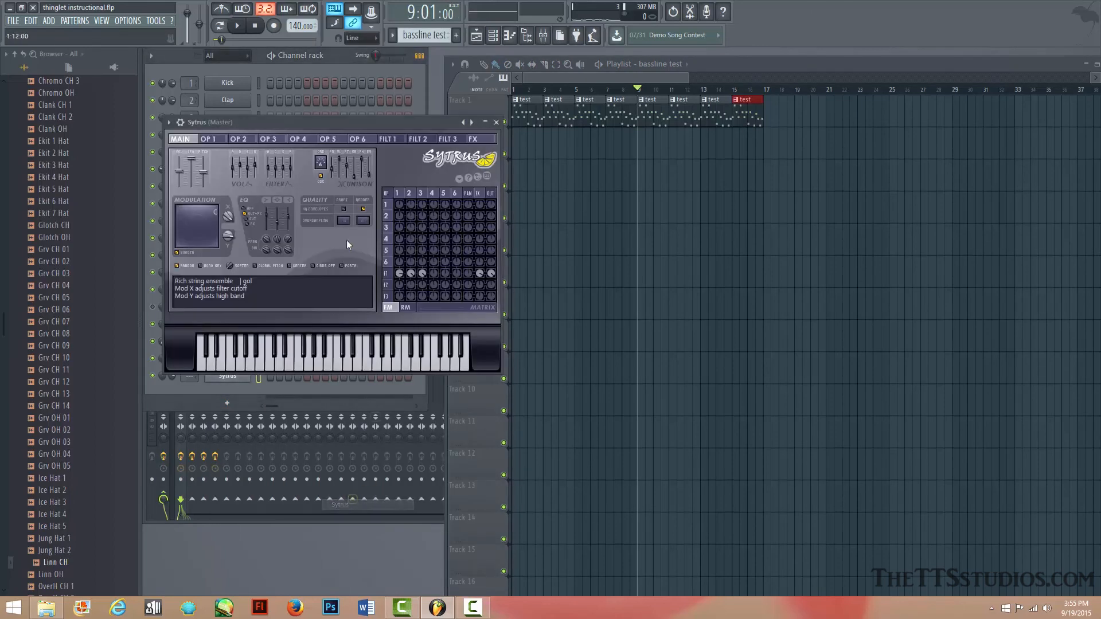
Step: Load the Fry bass preset in Sytrus
click(169, 123)
mouse_move(181, 154)
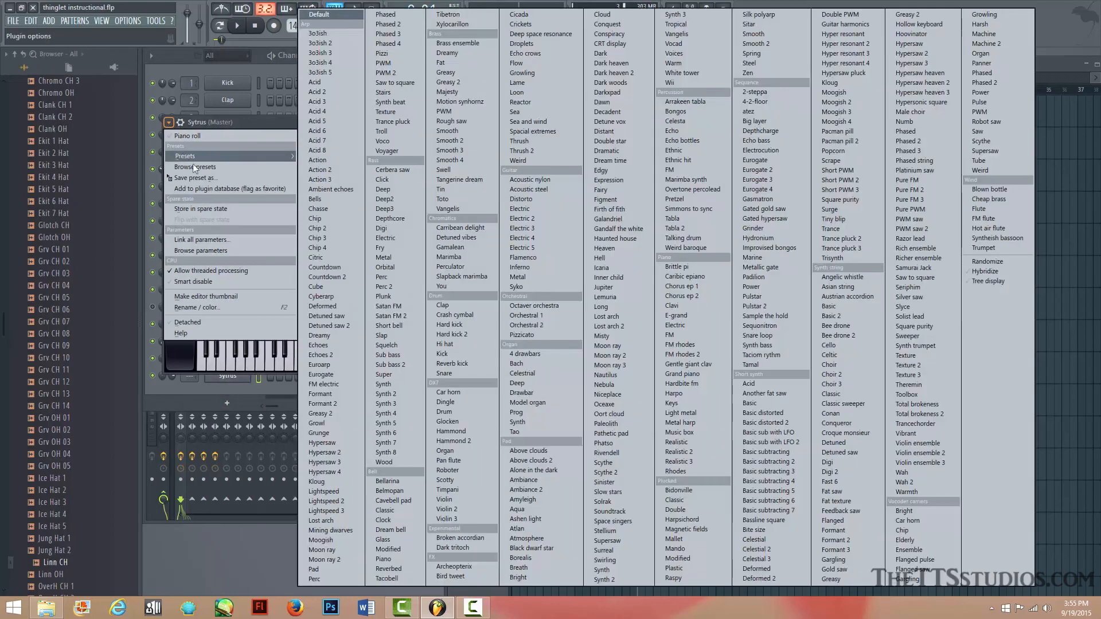
click(381, 247)
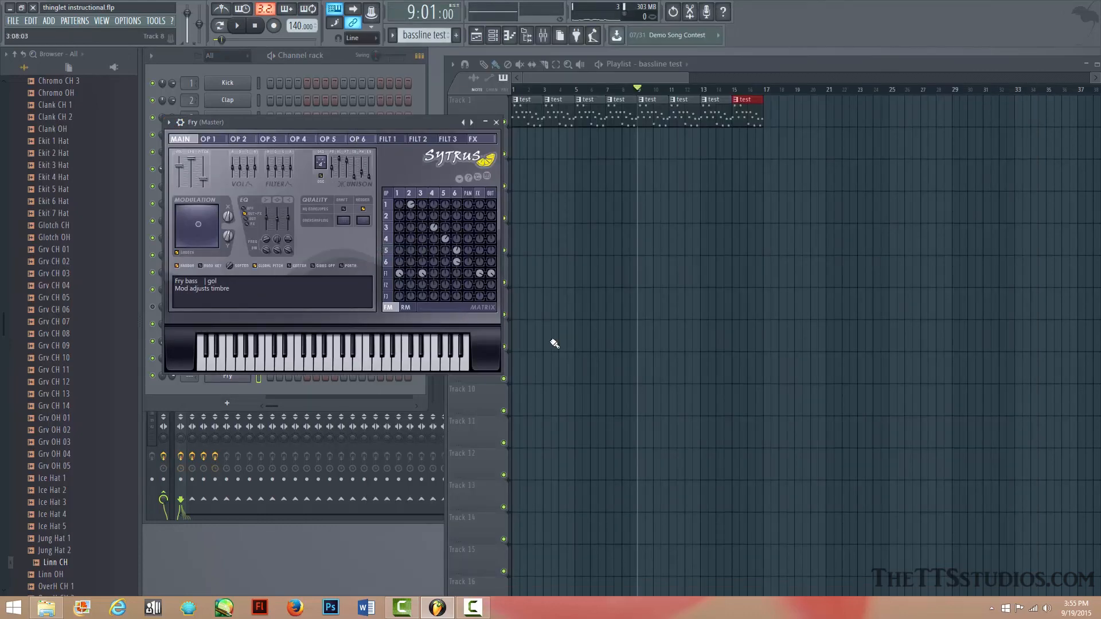
Step: Try out bass notes on the Fry instrument, first alone and also along with the song from bar 9
key(b)
key(m)
key(c)
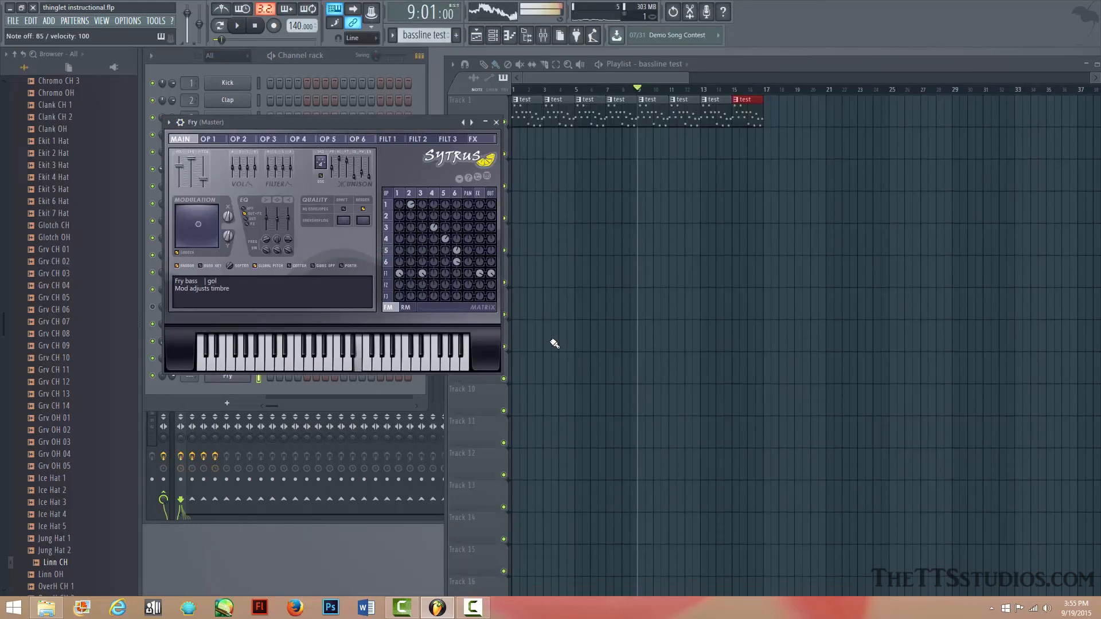
key(c)
key(b)
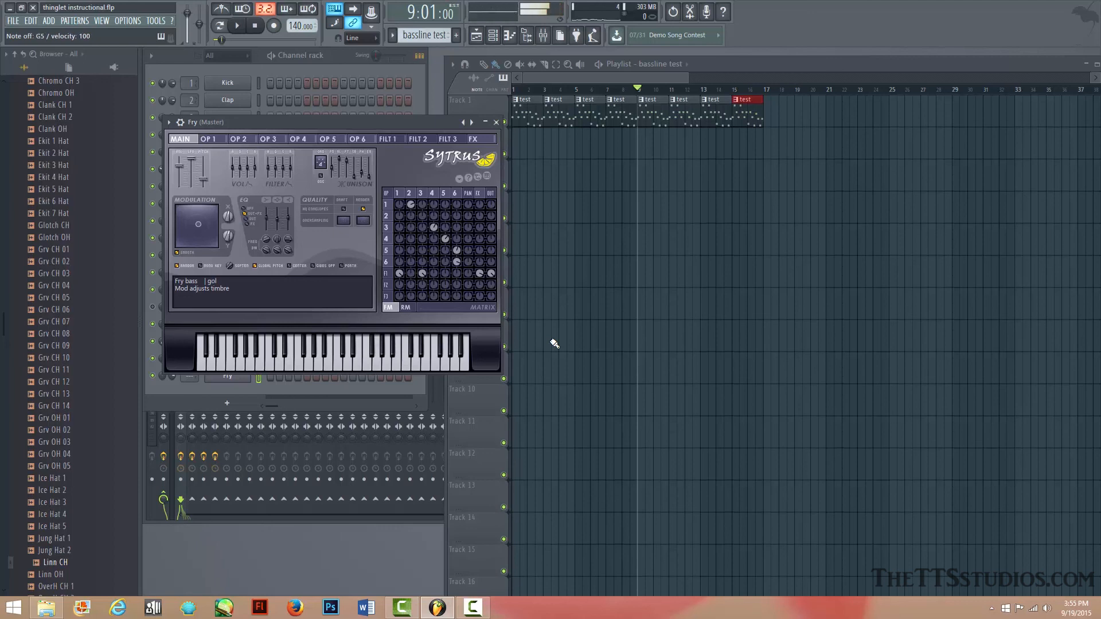
key(c)
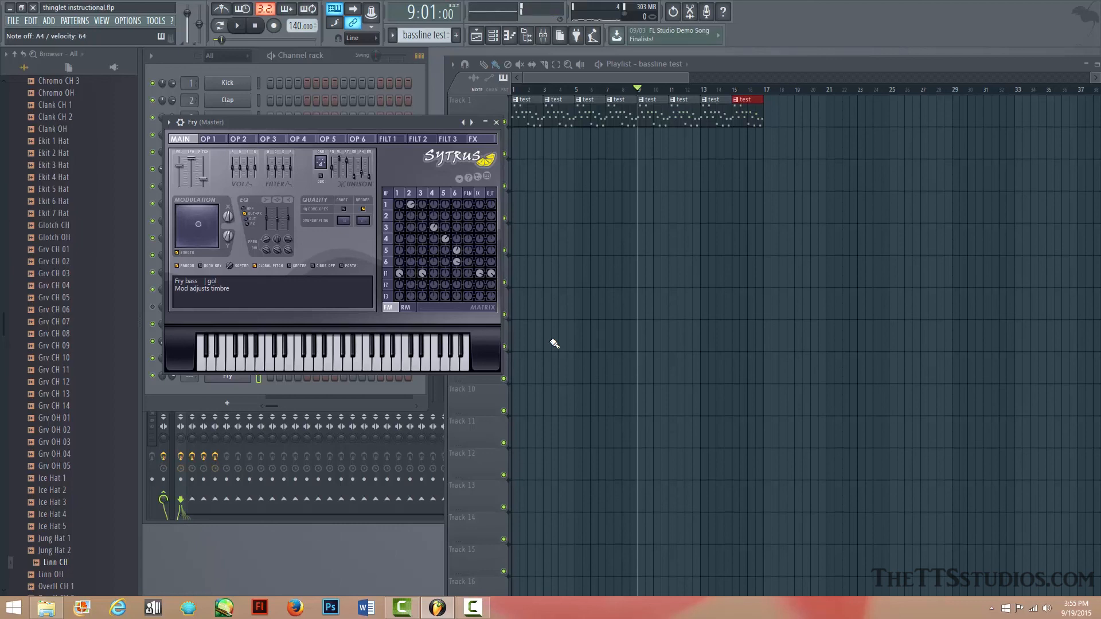
key(space)
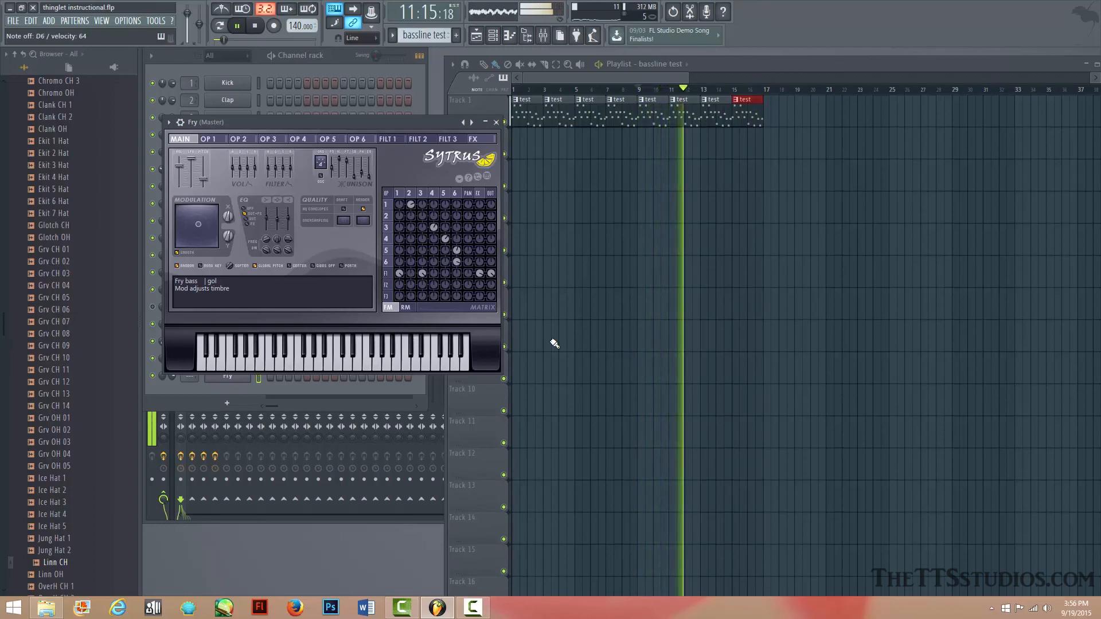
key(space)
Step: Open the existing bassline pattern from its Track 5 clip at bar 65, listen to its Fry notes, and close the piano roll
scroll(718, 92, down, 3)
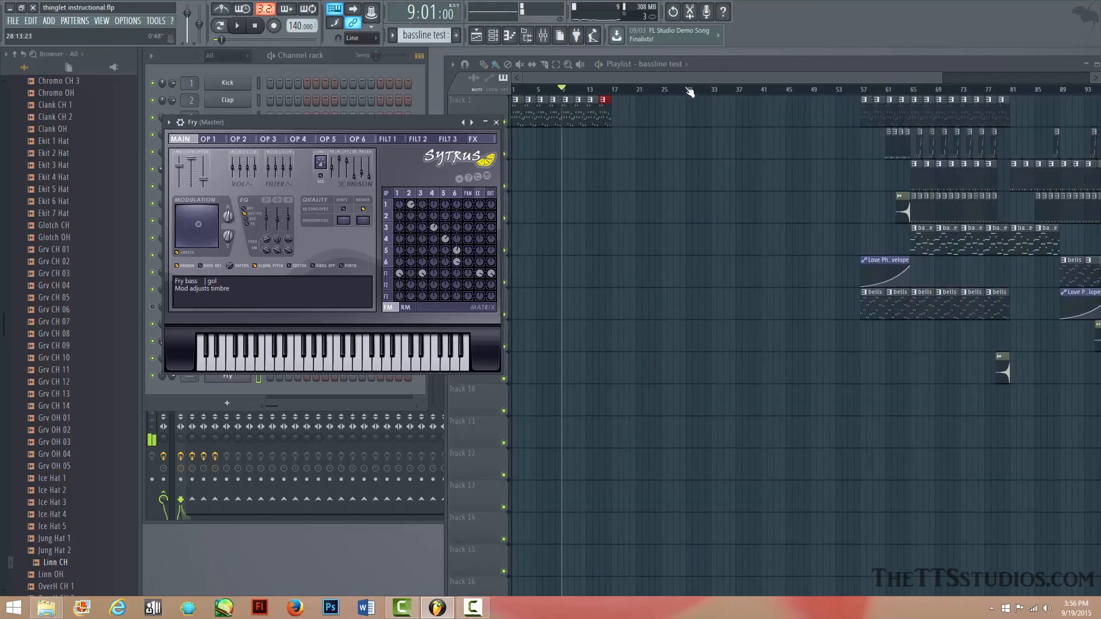
double_click(927, 247)
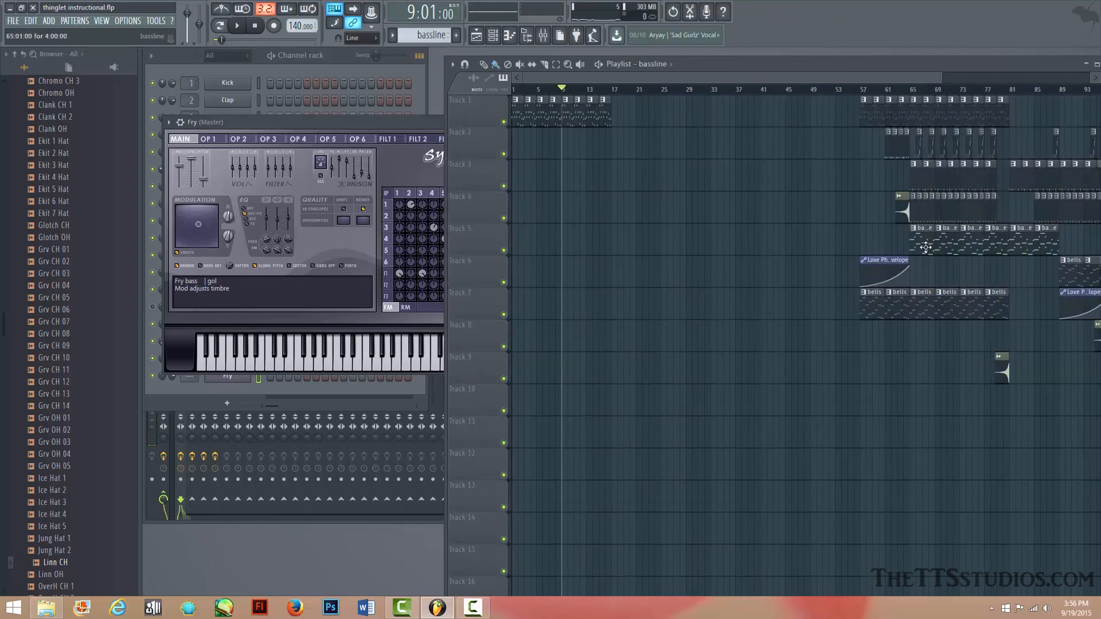
click(274, 60)
key(space)
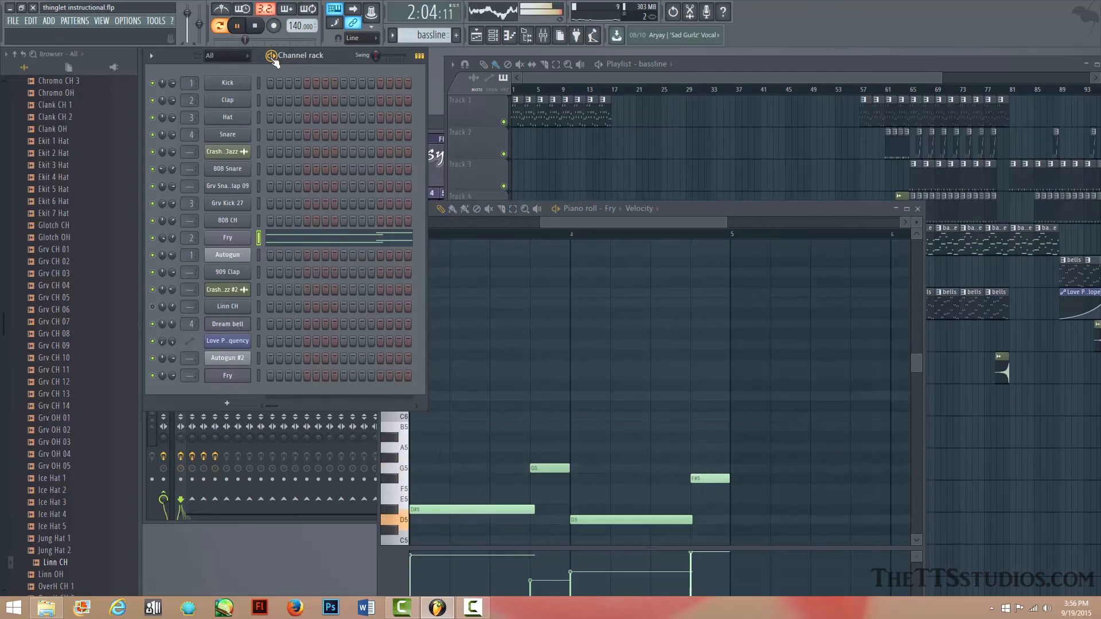
key(space)
click(918, 209)
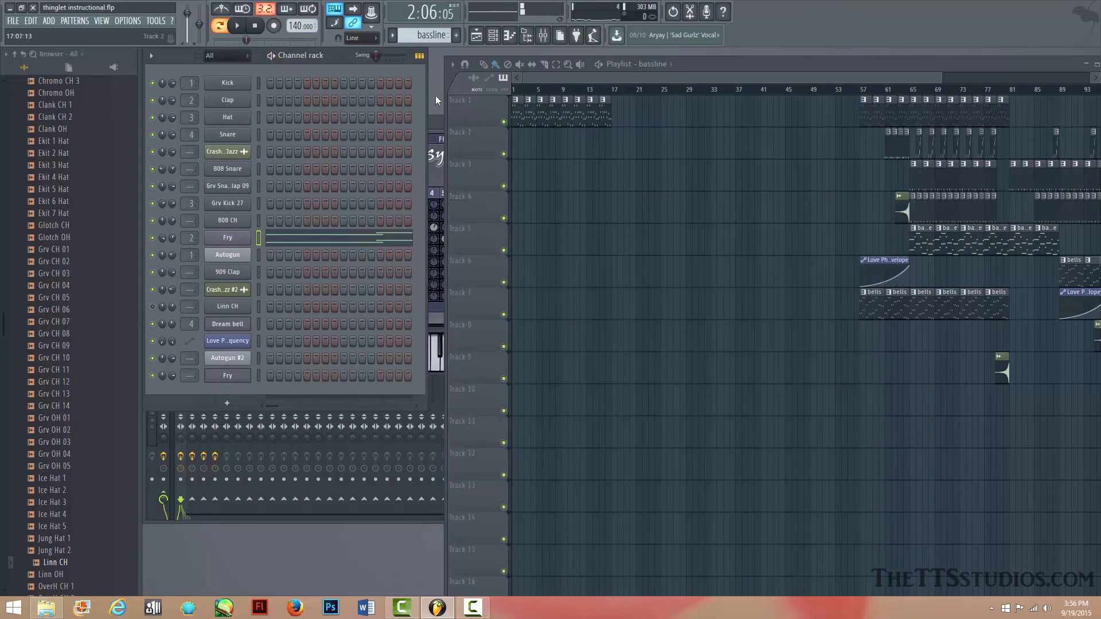
Step: Switch to the "bassline test" pattern, select the last Fry channel, and try out bass notes over the arpeggio from bar 1
click(399, 35)
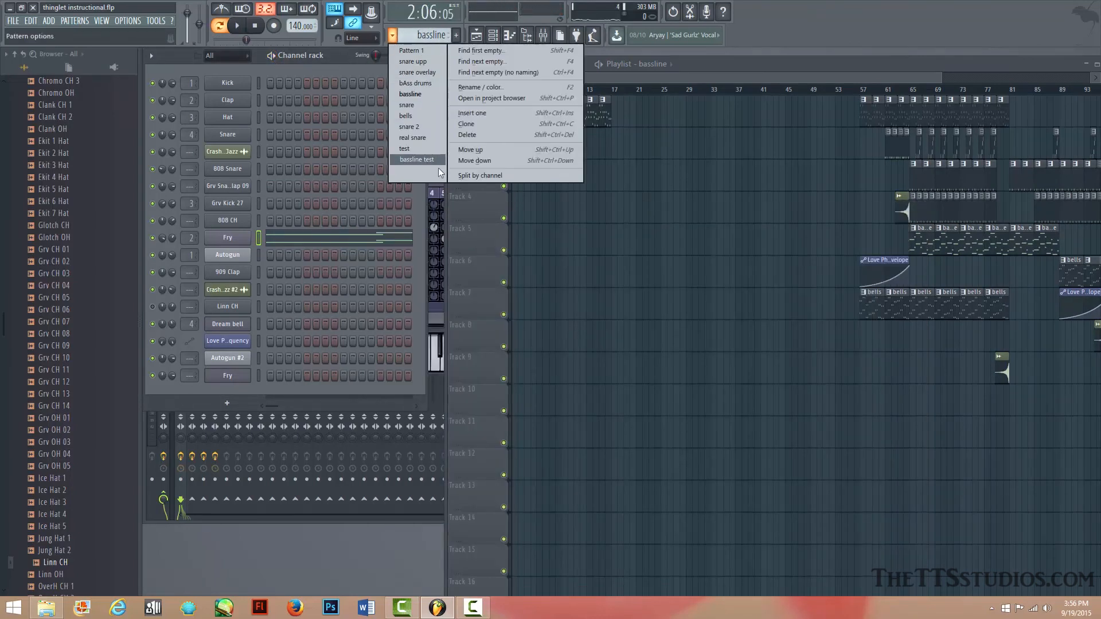
click(419, 170)
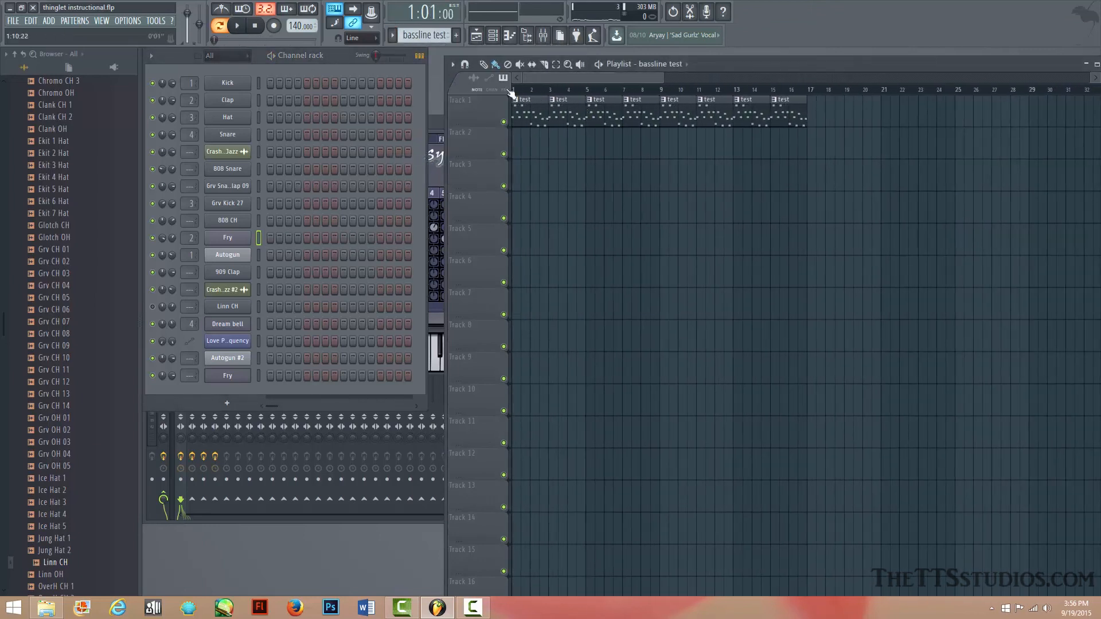
key(n)
click(258, 376)
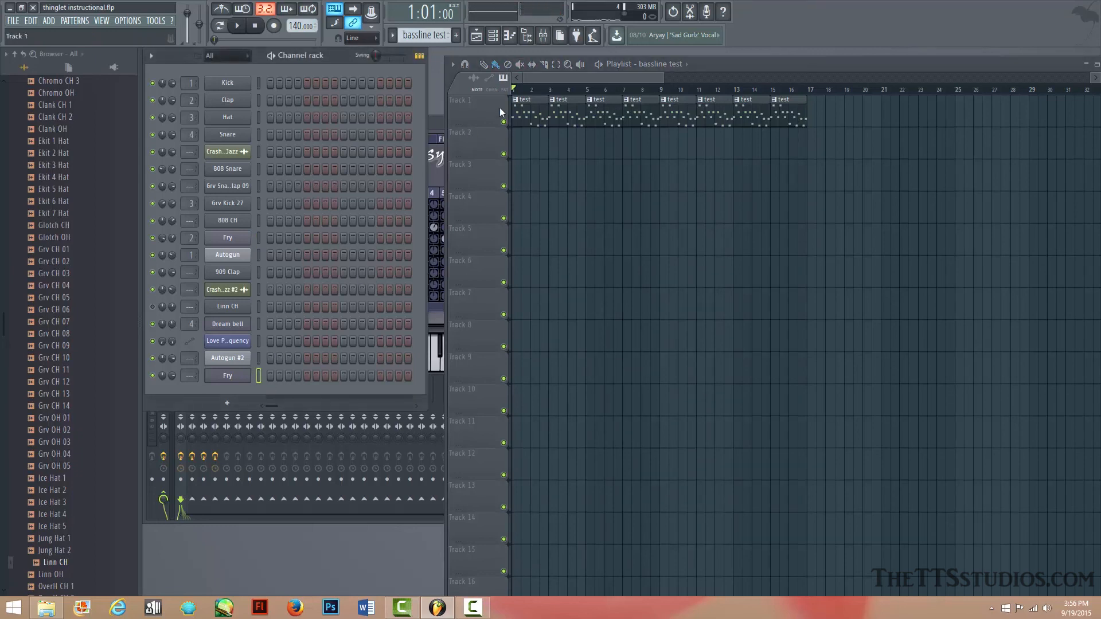
key(space)
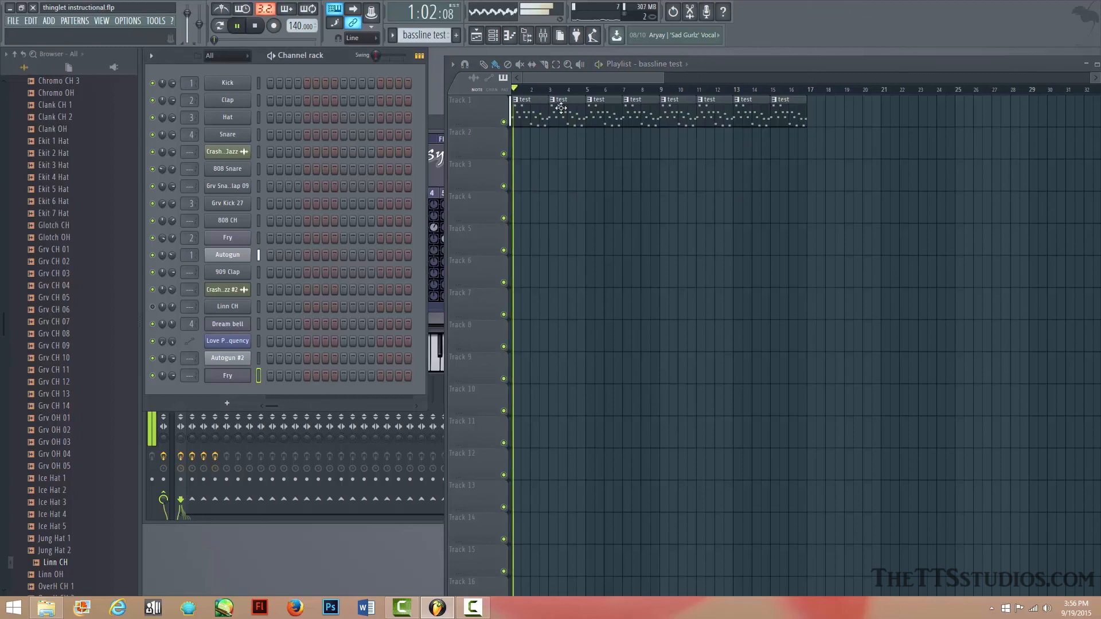
key(space)
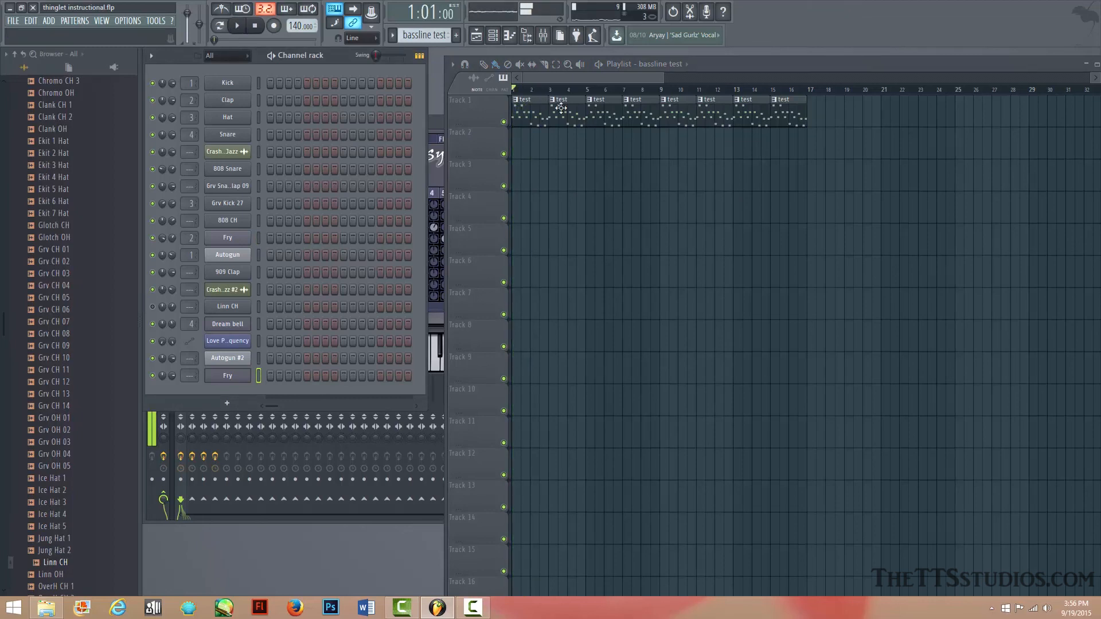
key(space)
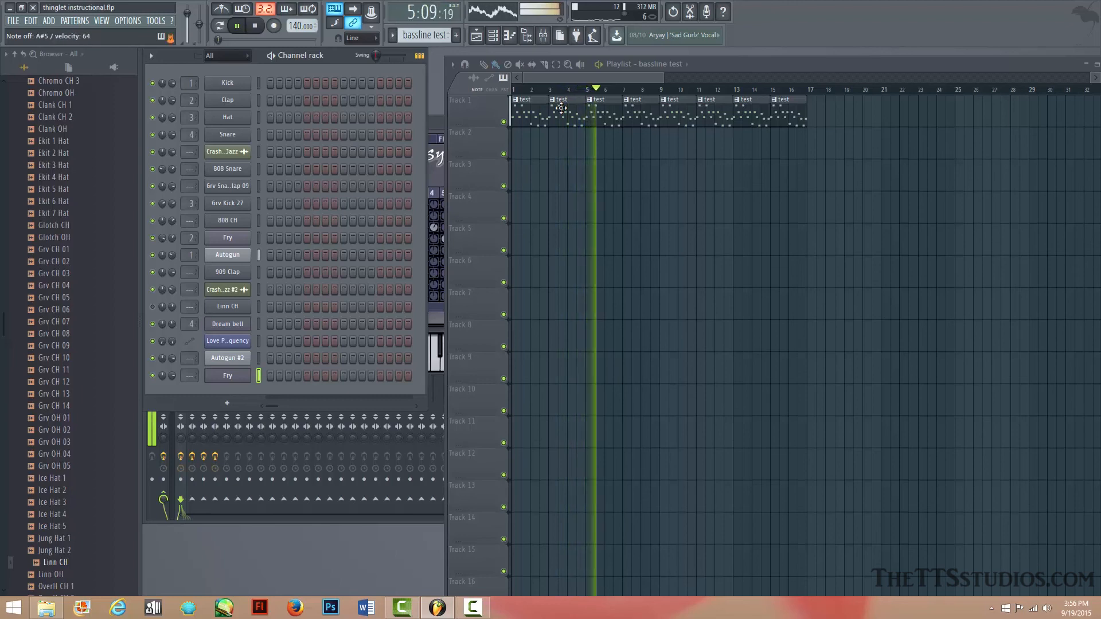
key(space)
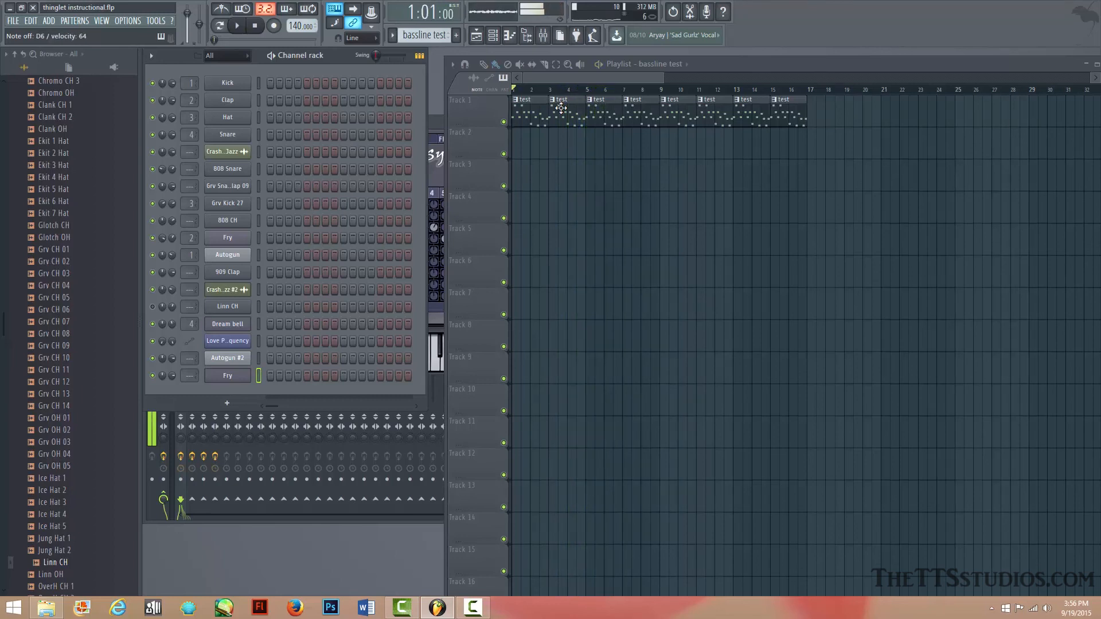
key(space)
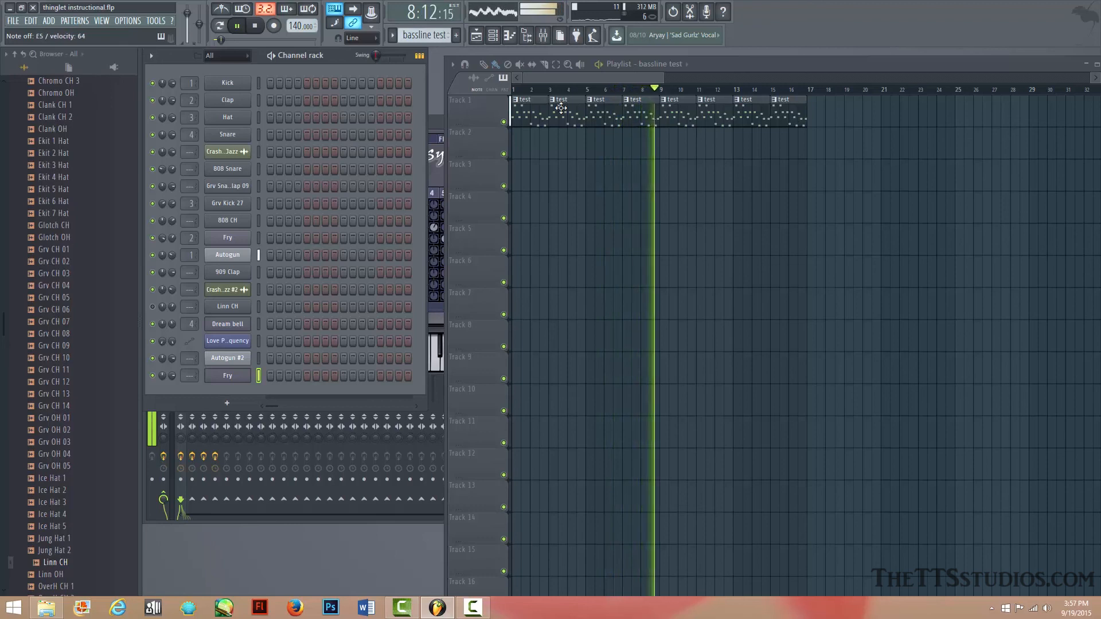
key(space)
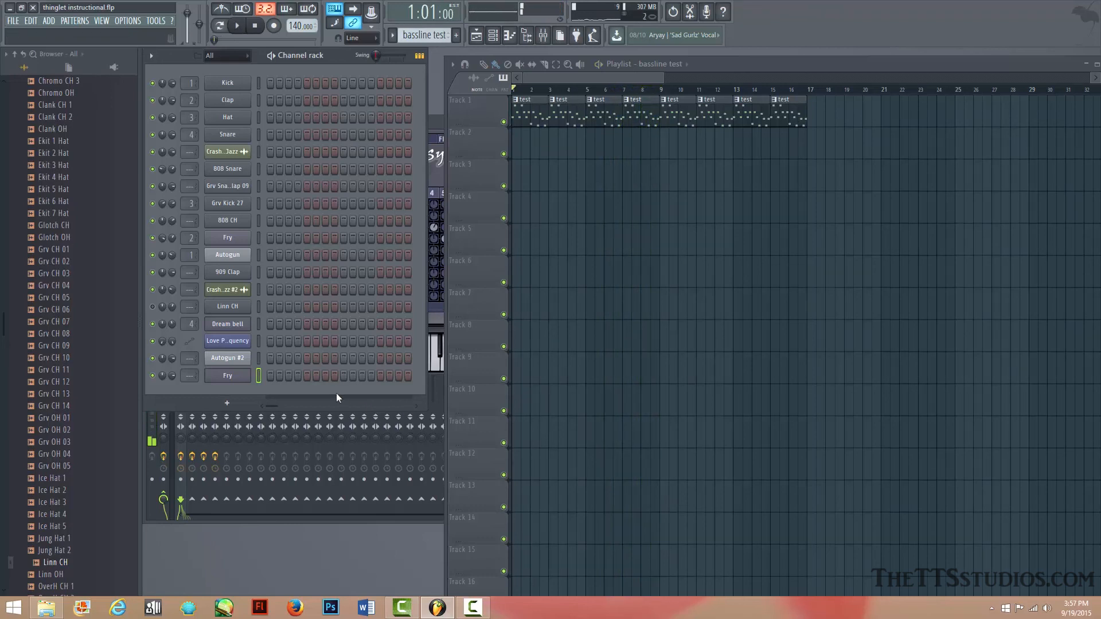
Step: Draw a one-bar G5 note in the Fry piano roll and place a bassline test clip at bar 9 on Track 2
right_click(241, 380)
click(310, 380)
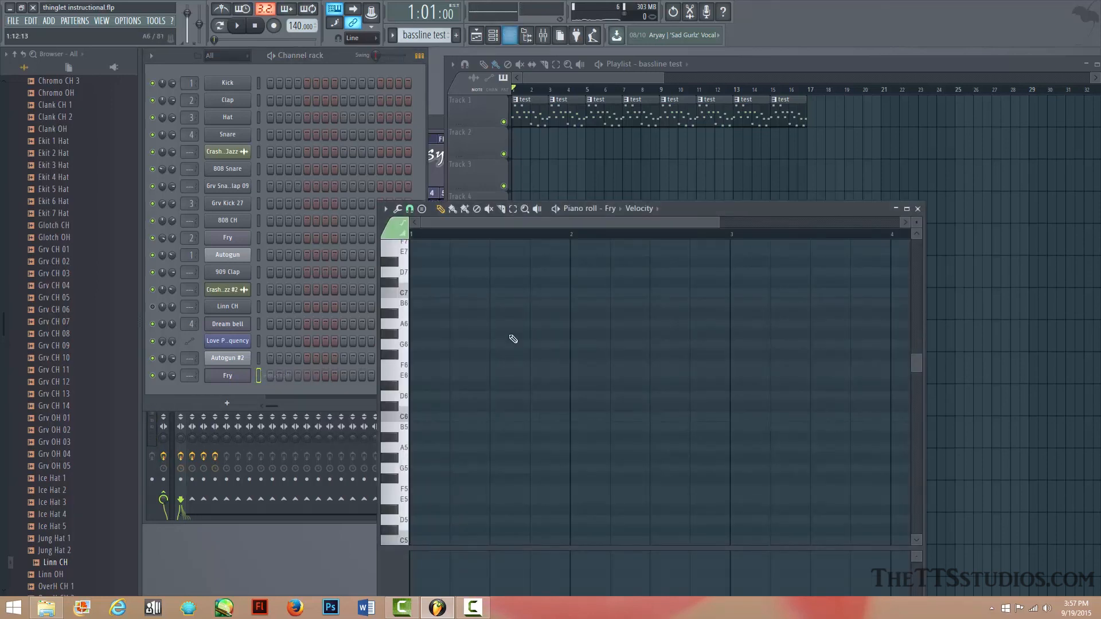
click(410, 357)
click(404, 417)
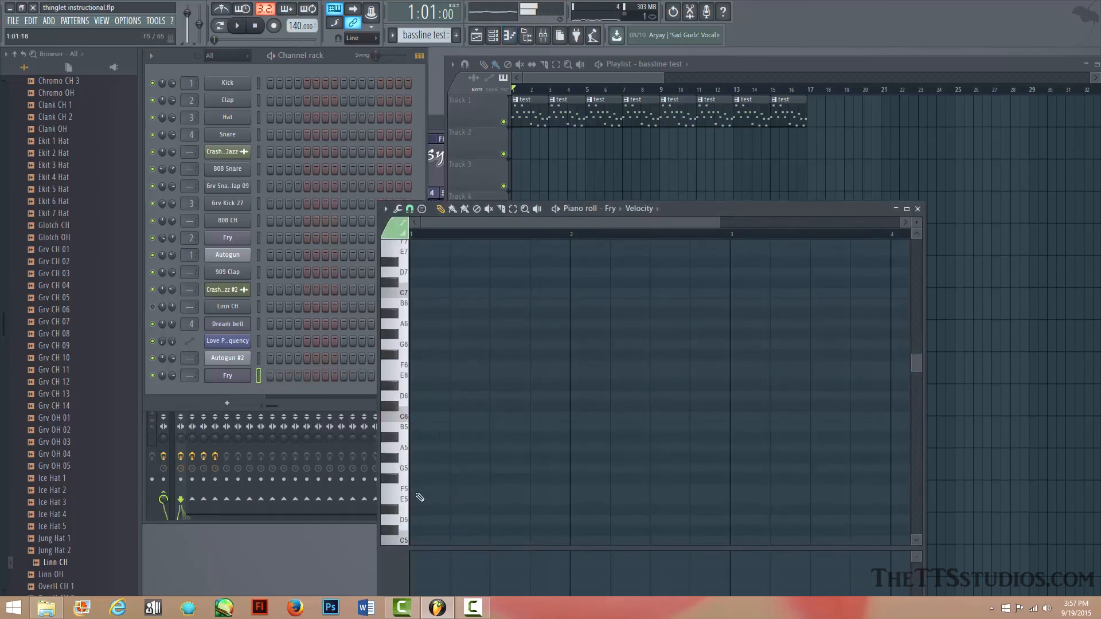
click(404, 469)
click(417, 469)
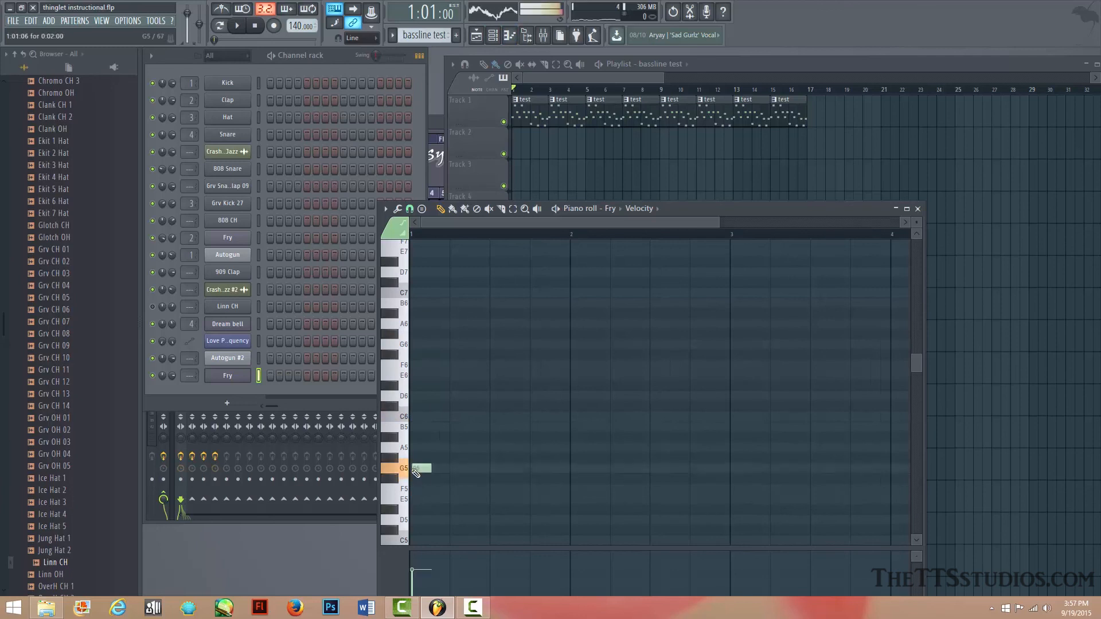
click(660, 144)
click(422, 469)
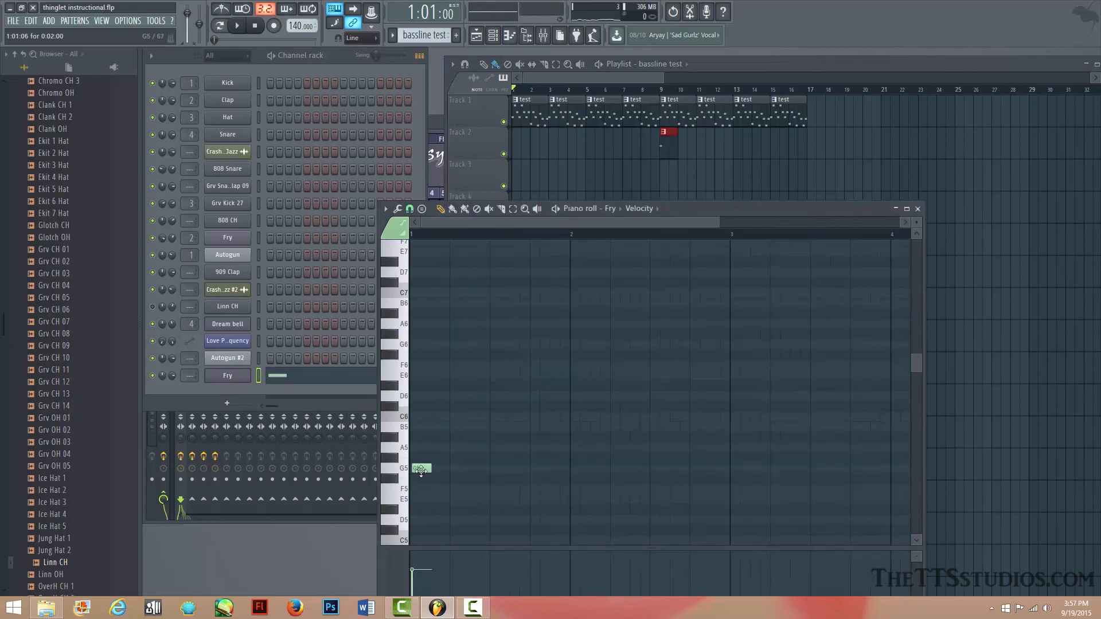
drag(431, 470, 571, 471)
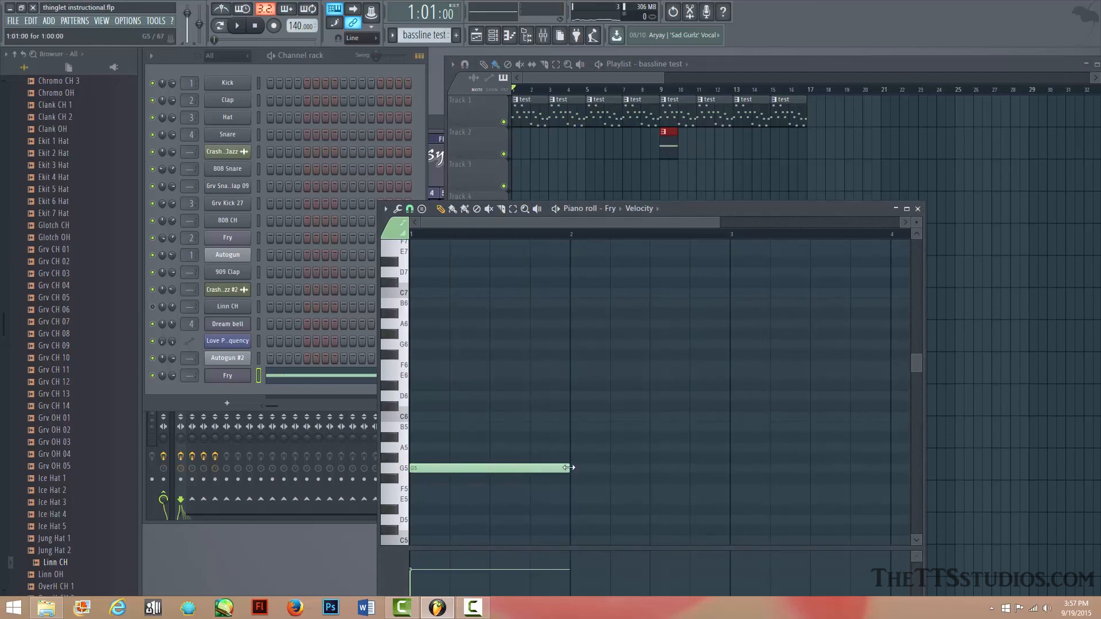
Step: Delete the G5 note, close the piano roll, and remove the bassline test clip from Track 2
right_click(530, 469)
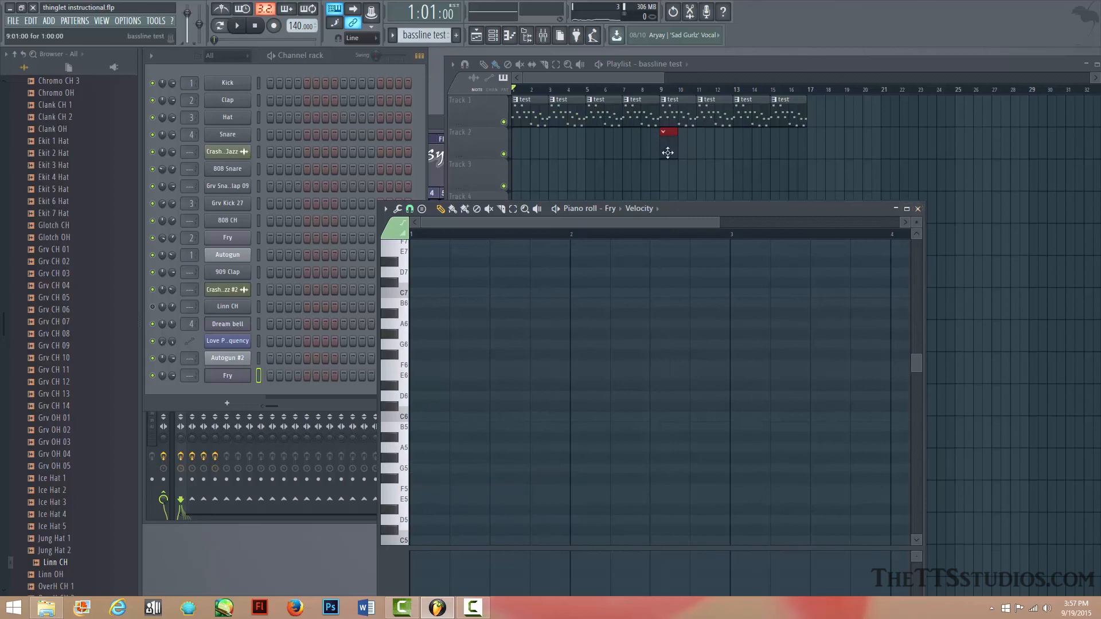
click(918, 211)
right_click(667, 135)
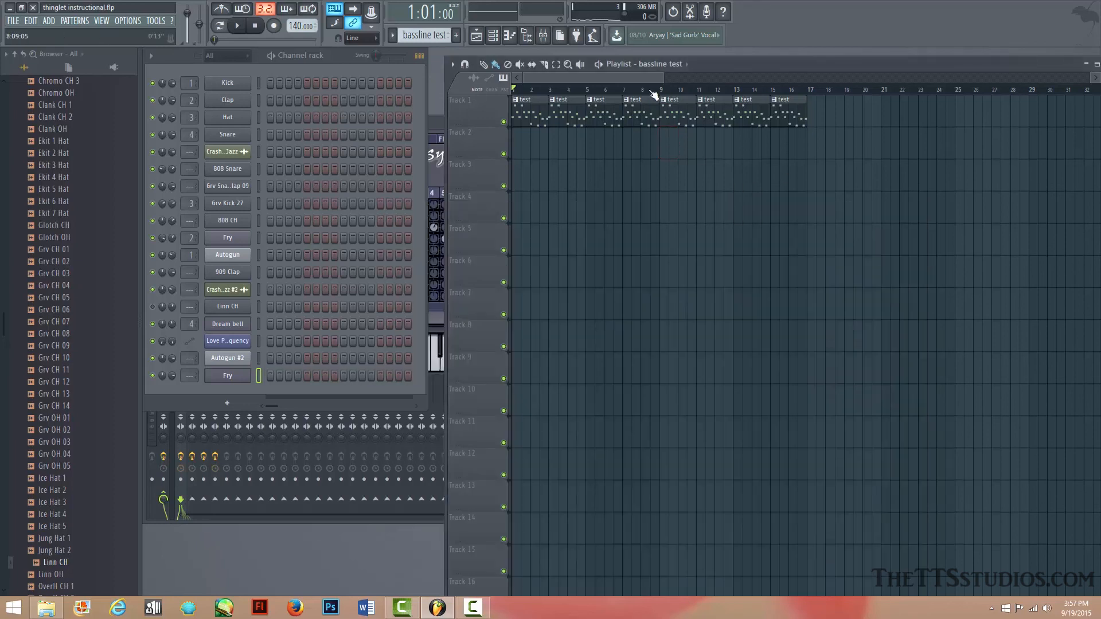
Step: Record the Fry bassline live into the bassline test pattern over the arpeggio, starting song playback from bar 7
drag(632, 92, 623, 94)
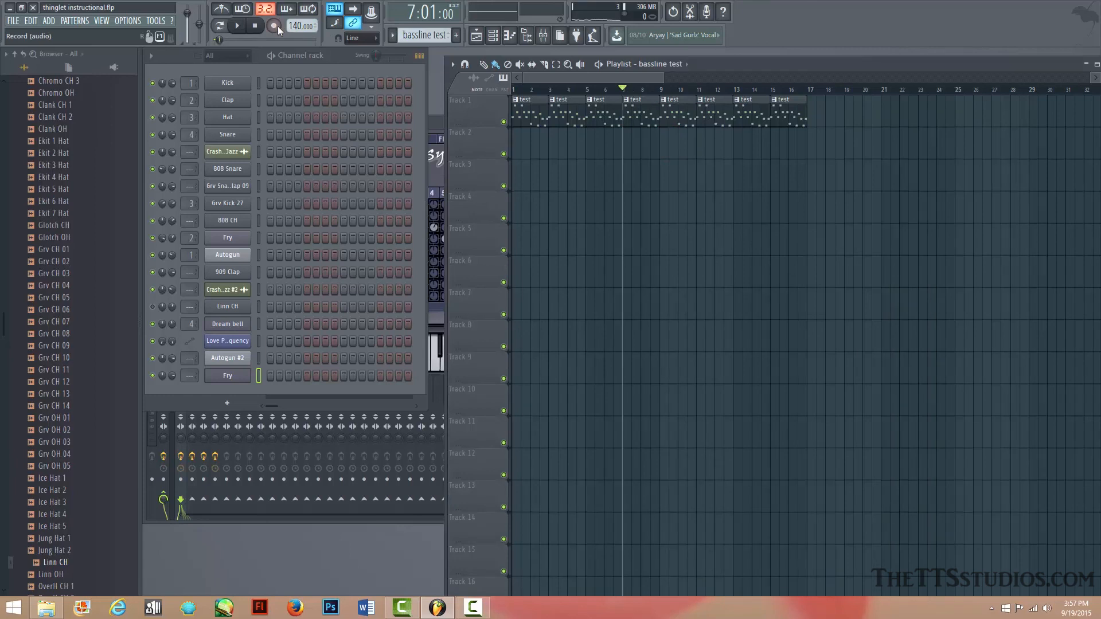
click(276, 27)
click(548, 363)
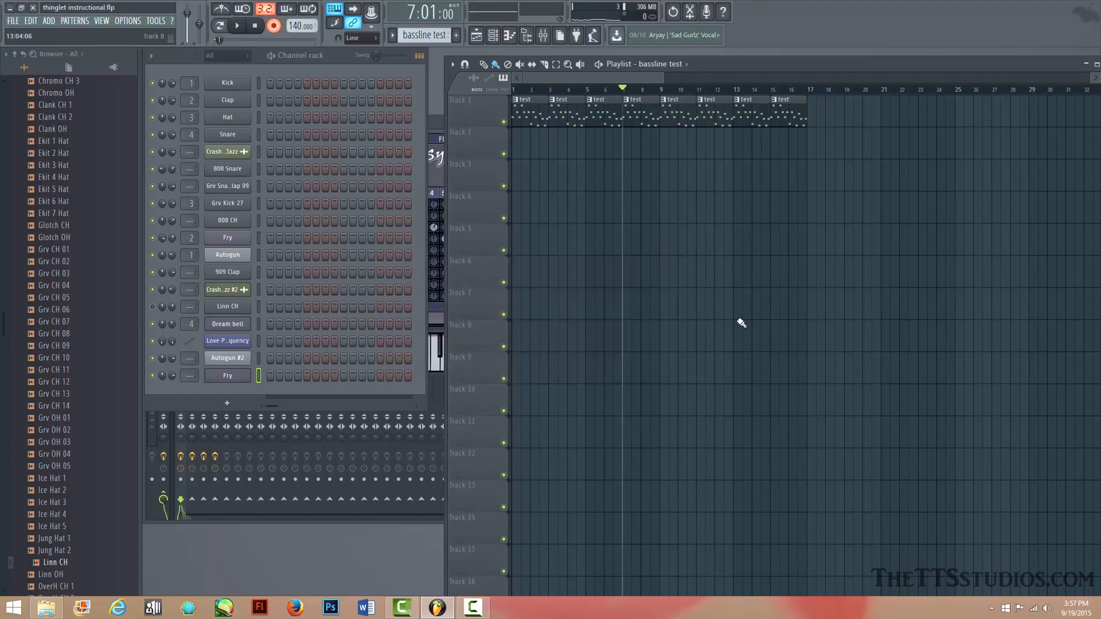
key(space)
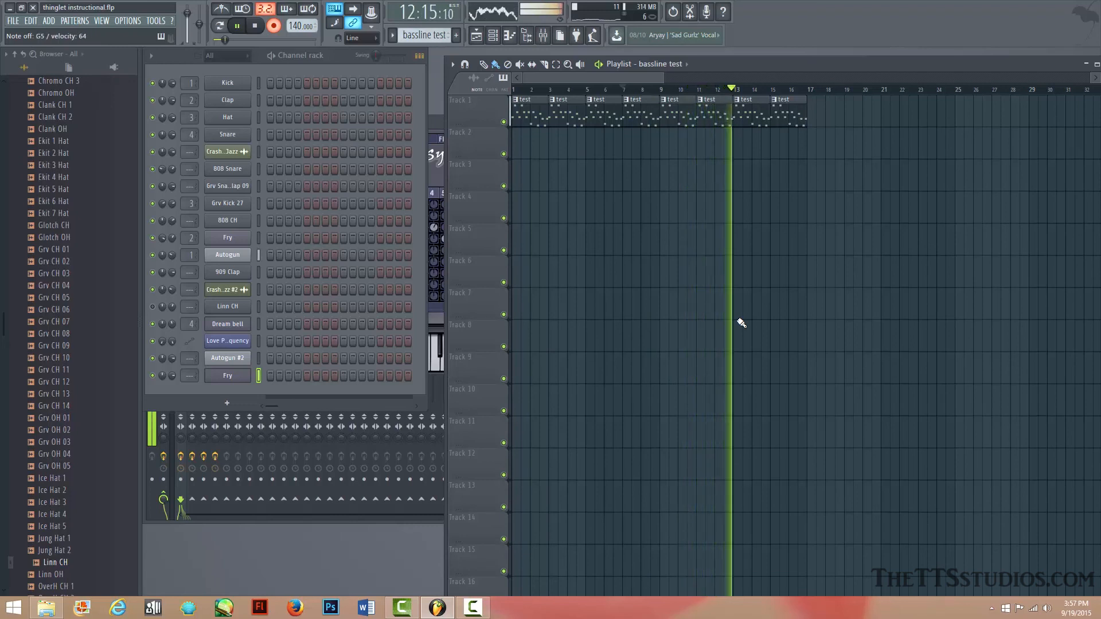
key(space)
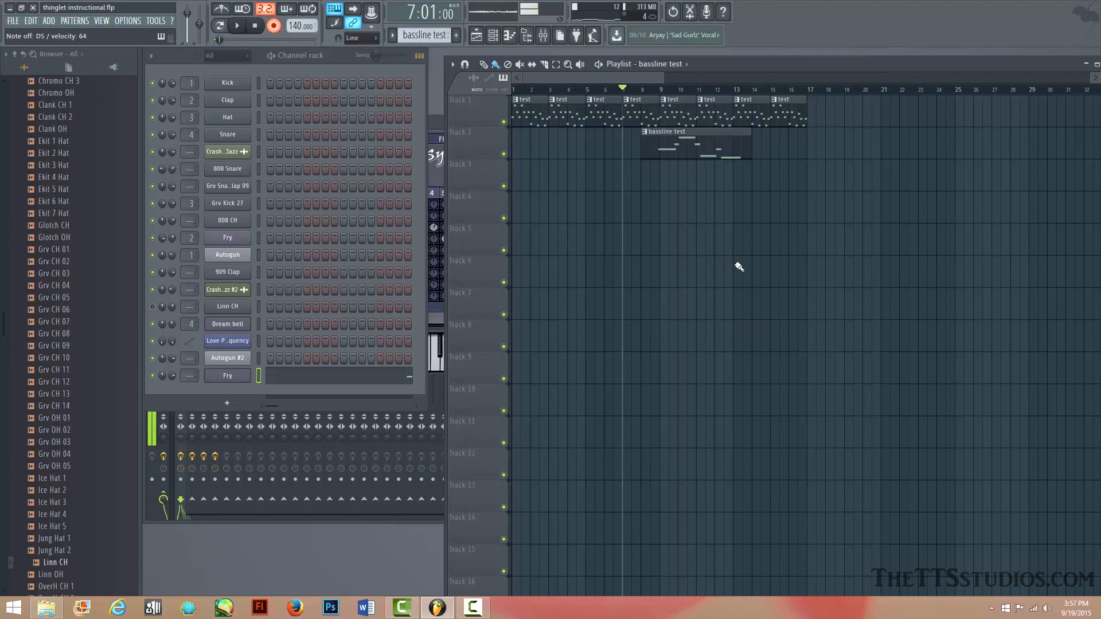
Step: Open the recorded bassline test clip in the piano roll, turn recording off, and play the pattern back
scroll(717, 92, up, 5)
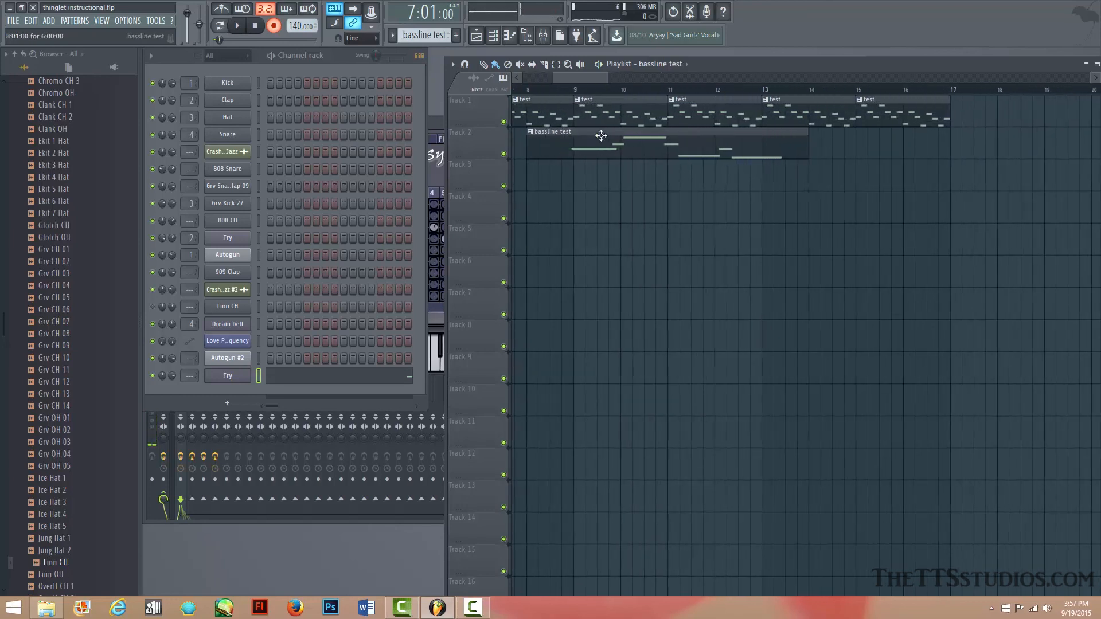
double_click(602, 136)
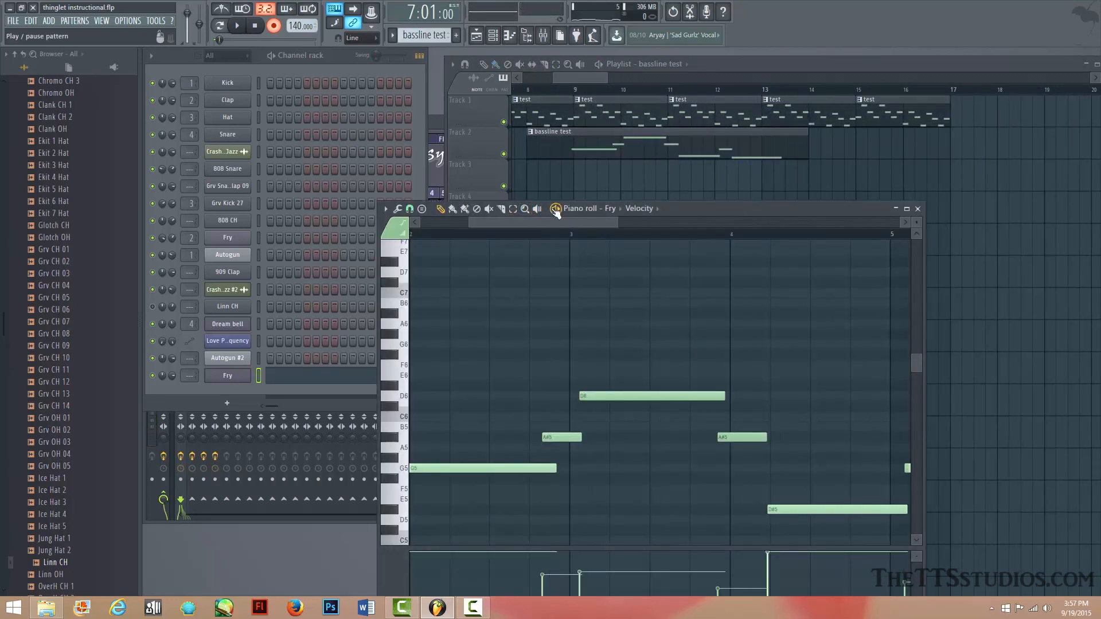
click(555, 210)
key(space)
click(273, 26)
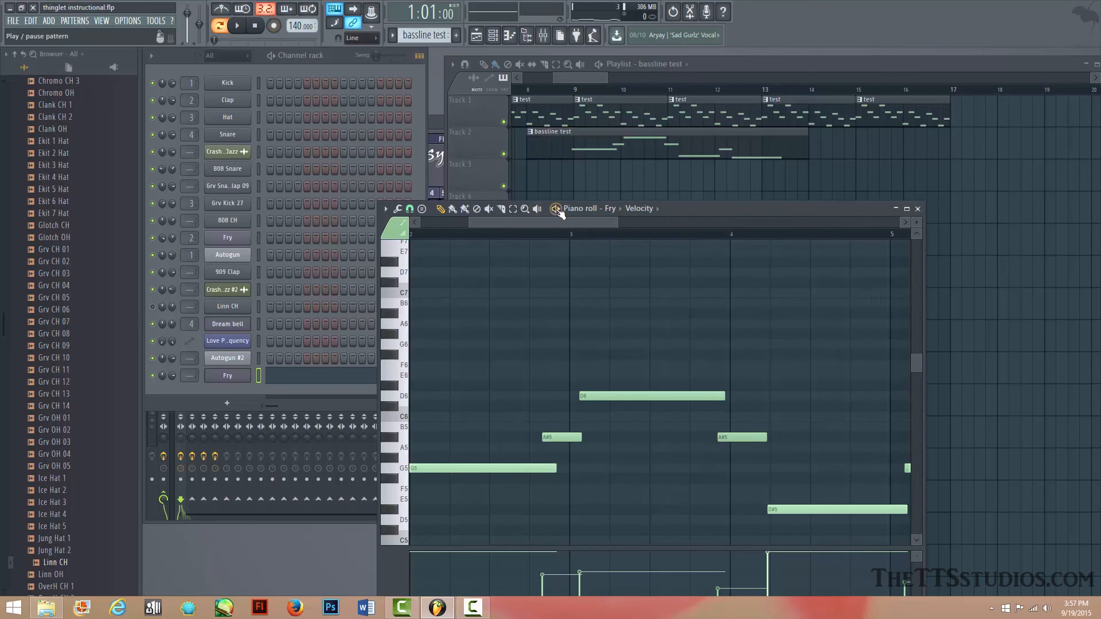
click(556, 209)
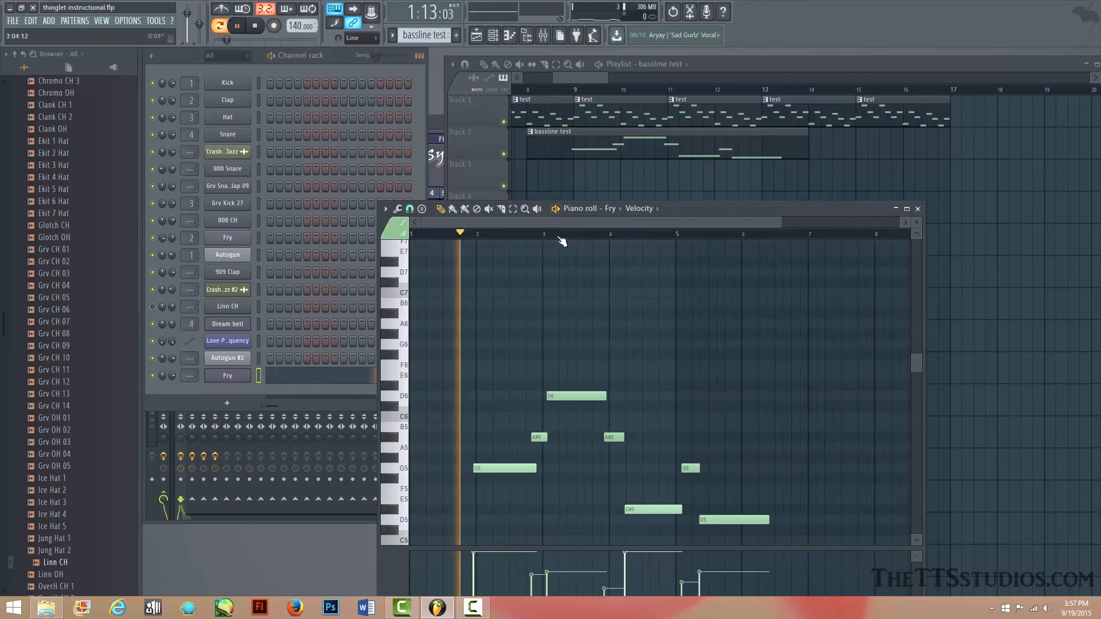
scroll(620, 309, down, 3)
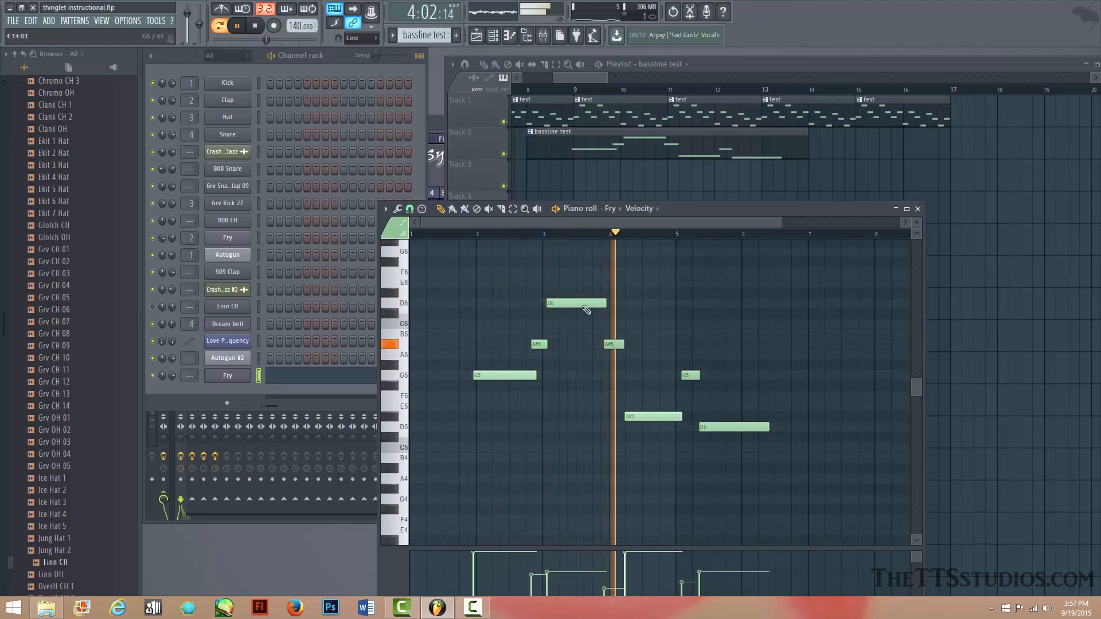
Step: Select all the recorded Fry notes and shift them one bar earlier so the first G5 note starts at bar 1
click(515, 211)
drag(832, 479, 453, 230)
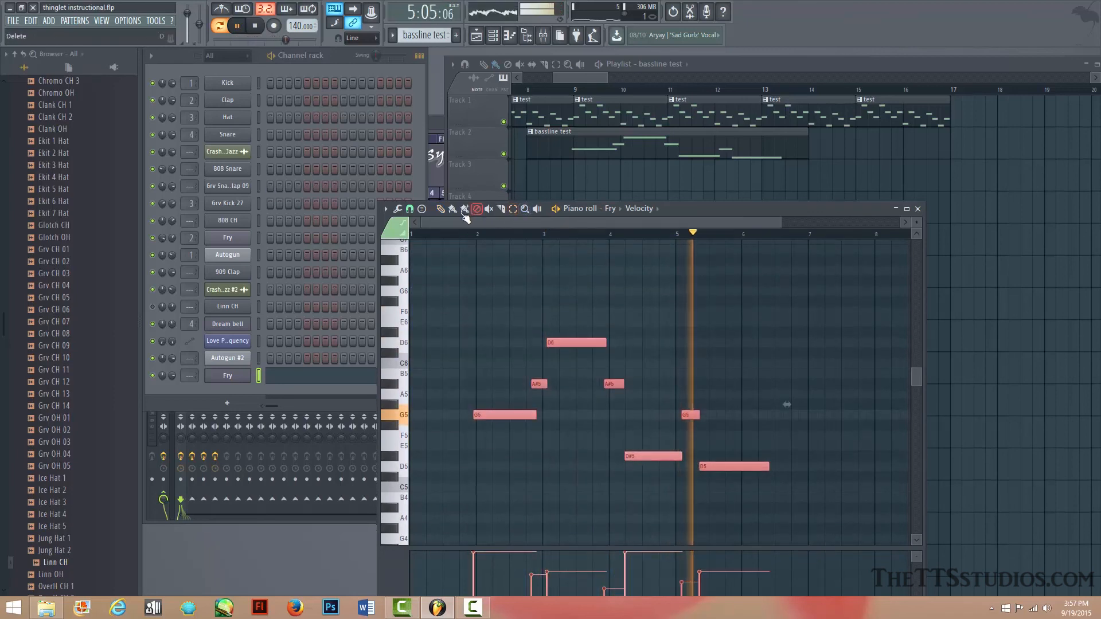
key(space)
drag(502, 410, 361, 420)
key(space)
ctrl+click(645, 299)
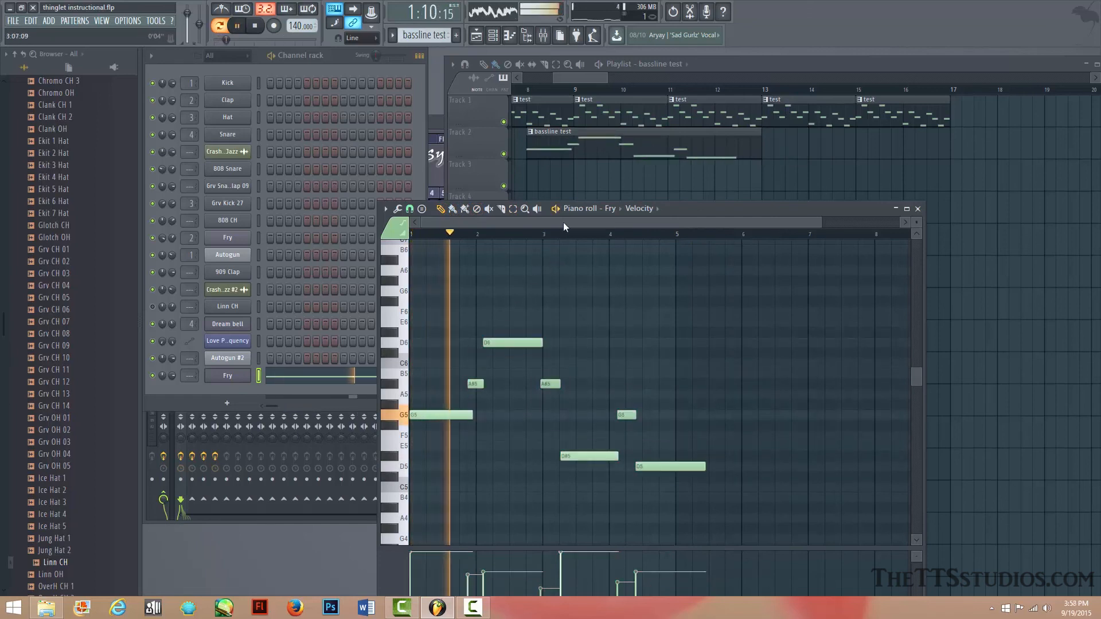
Step: Play the pattern back and trim the end of the first A#5 note to the start of bar 2
scroll(512, 234, up, 3)
scroll(513, 234, left, 3)
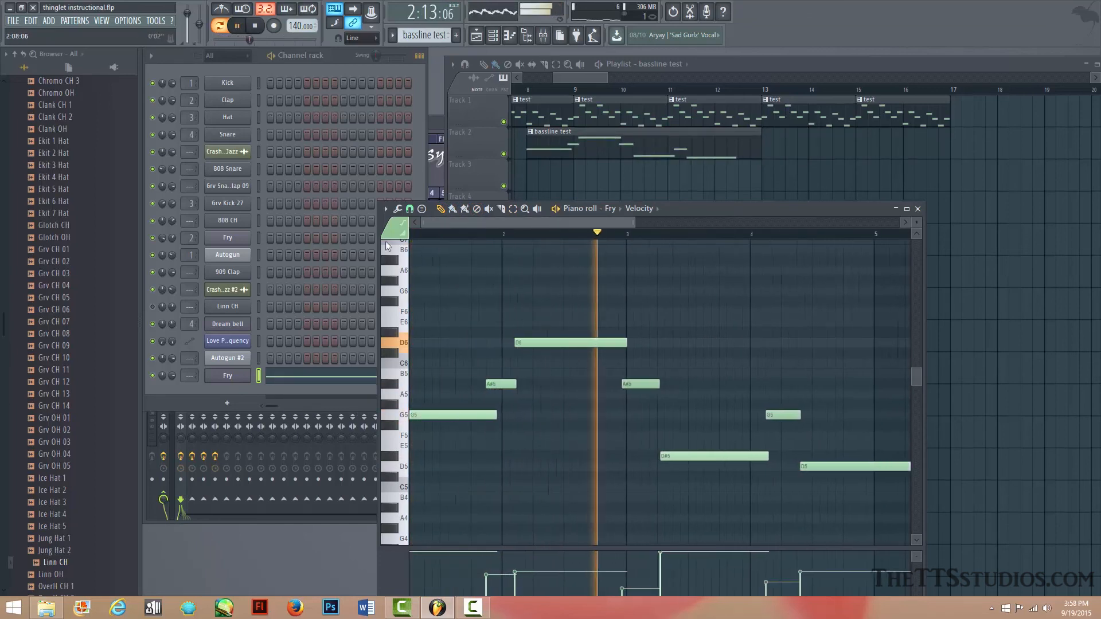
key(space)
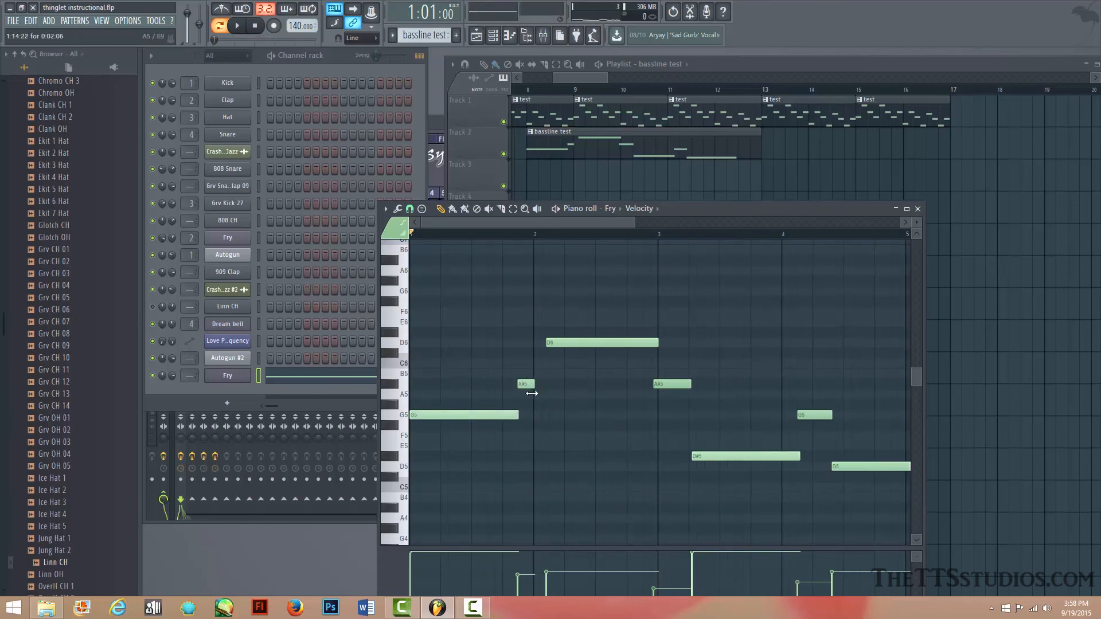
key(space)
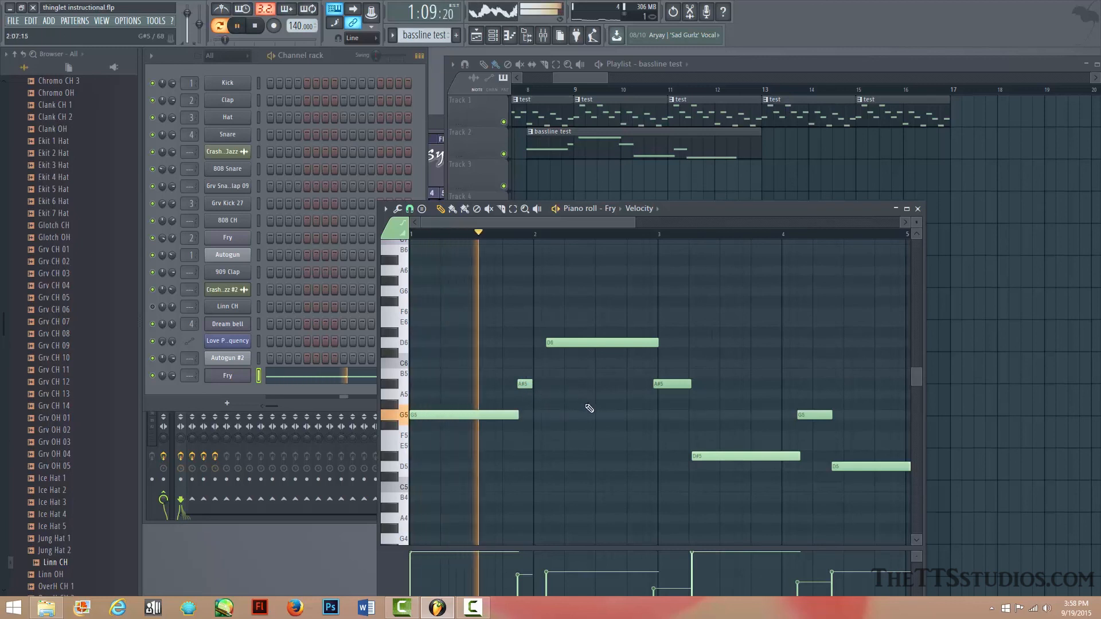
key(space)
Step: Move the D6 note earlier to the start of bar 2 and check it with playback
drag(571, 344, 561, 353)
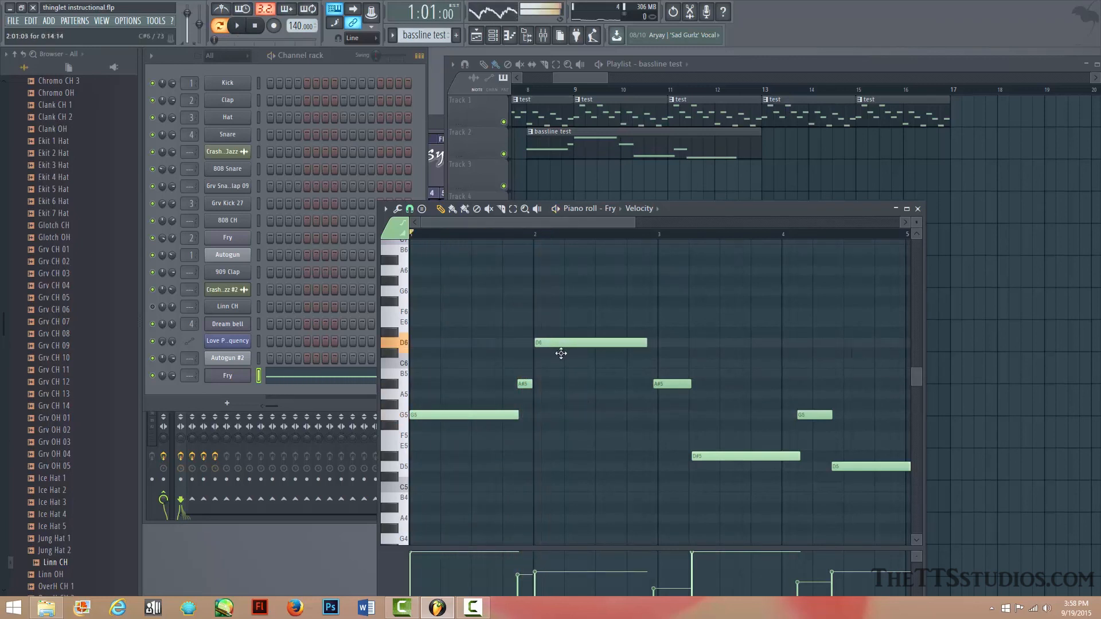
key(space)
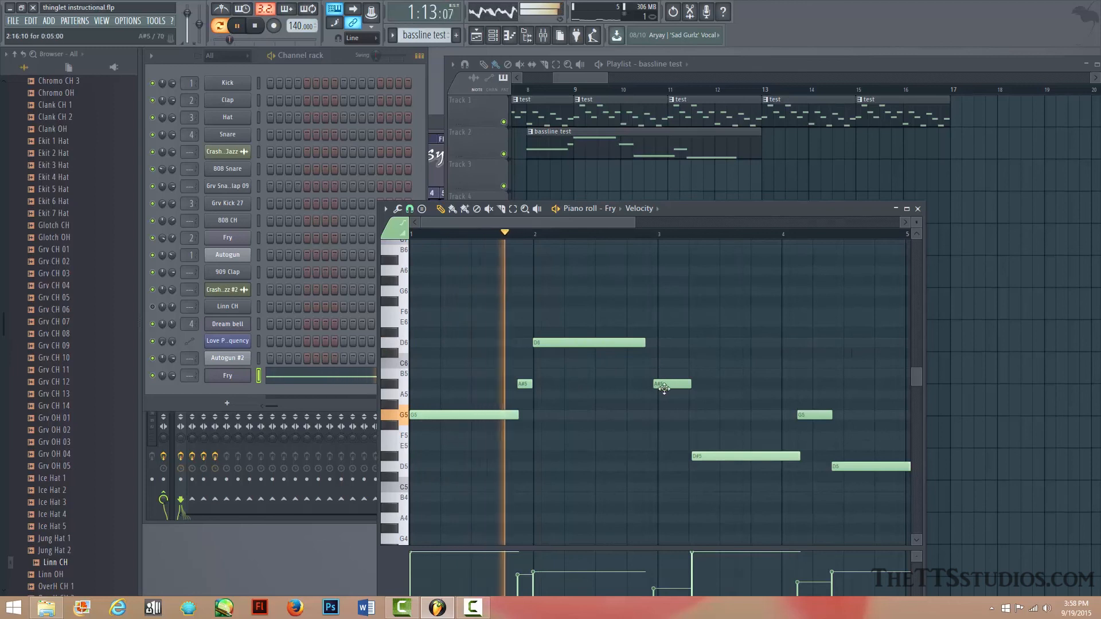
key(space)
Step: Lengthen the first A#5 note to begin at beat 4 of bar 1, with the first G5 note ending there
scroll(600, 236, up, 4)
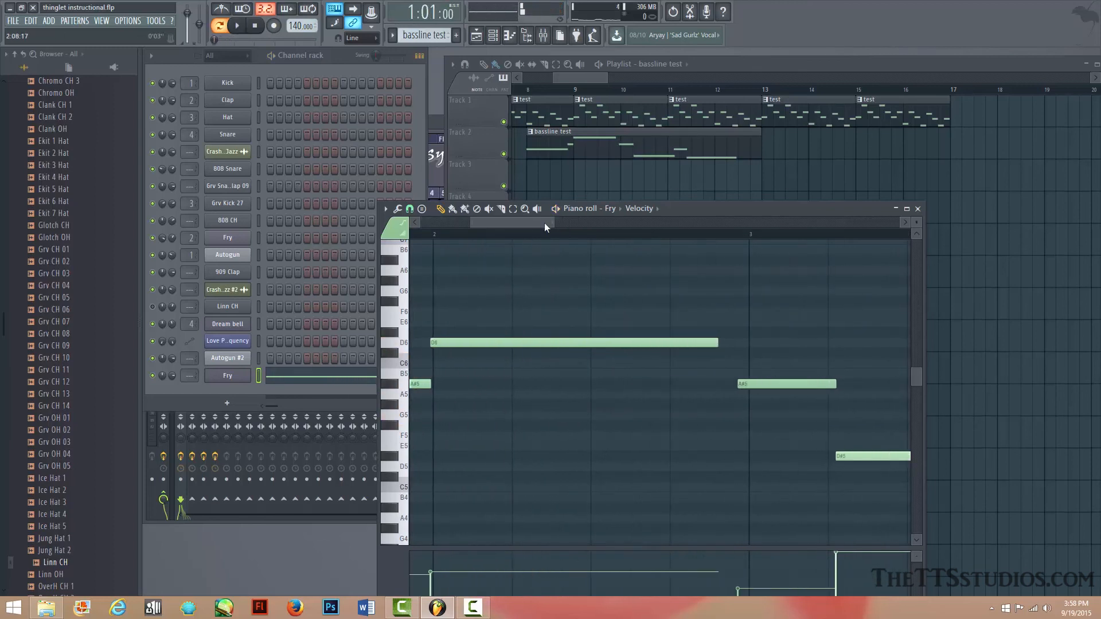
drag(545, 223, 356, 233)
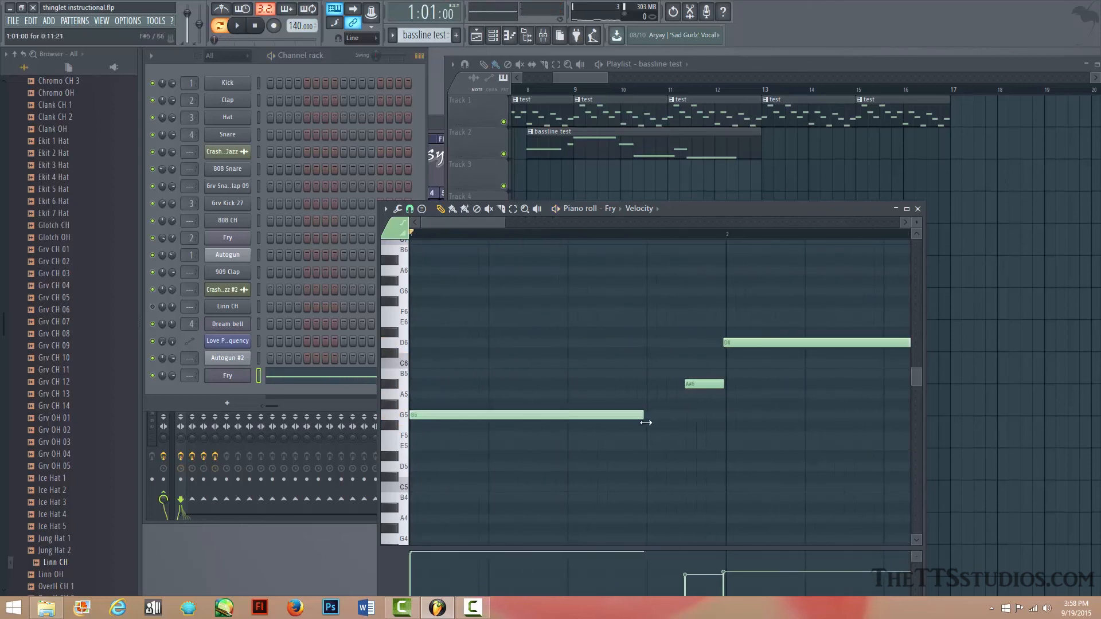
drag(698, 395, 669, 393)
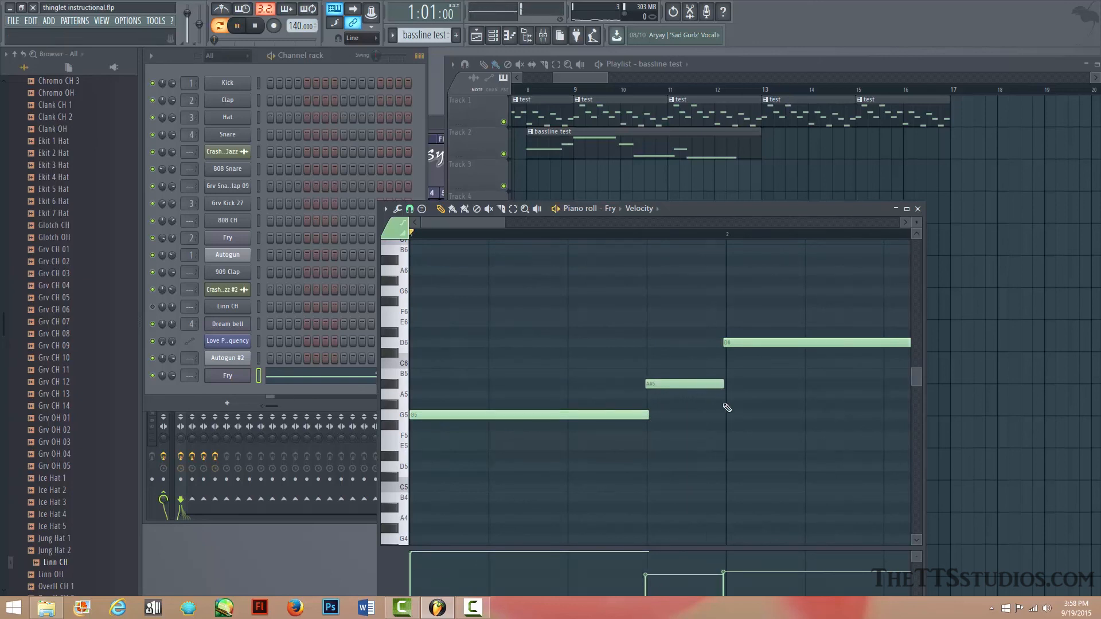
Step: Play the pattern back, and remove every Fry note after the first G5 note
key(space)
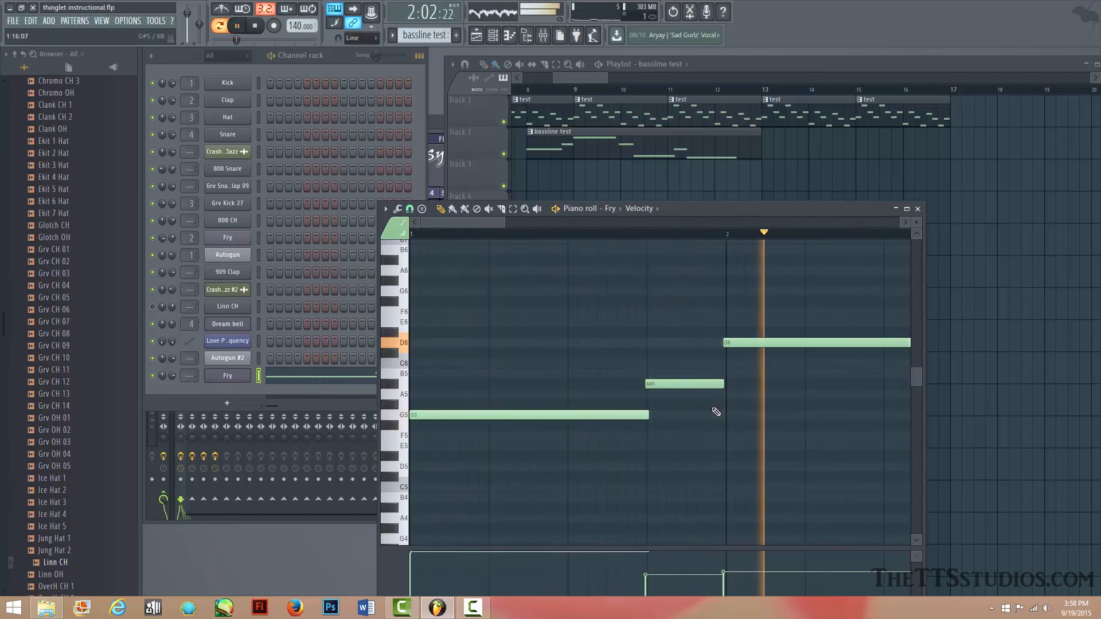
key(space)
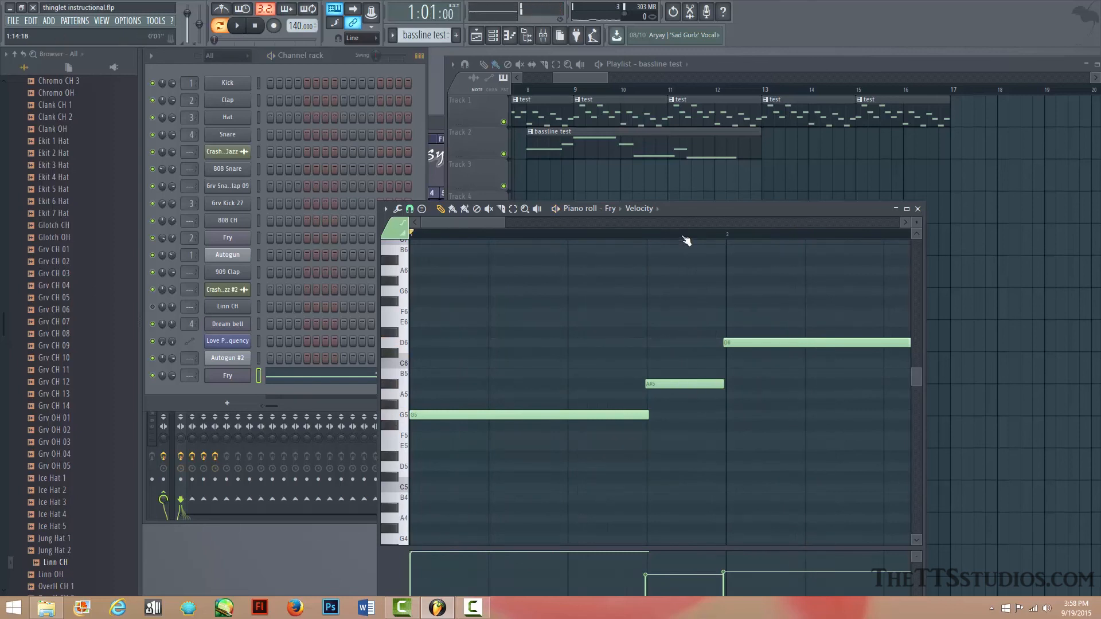
scroll(686, 241, down, 4)
key(ctrl+x)
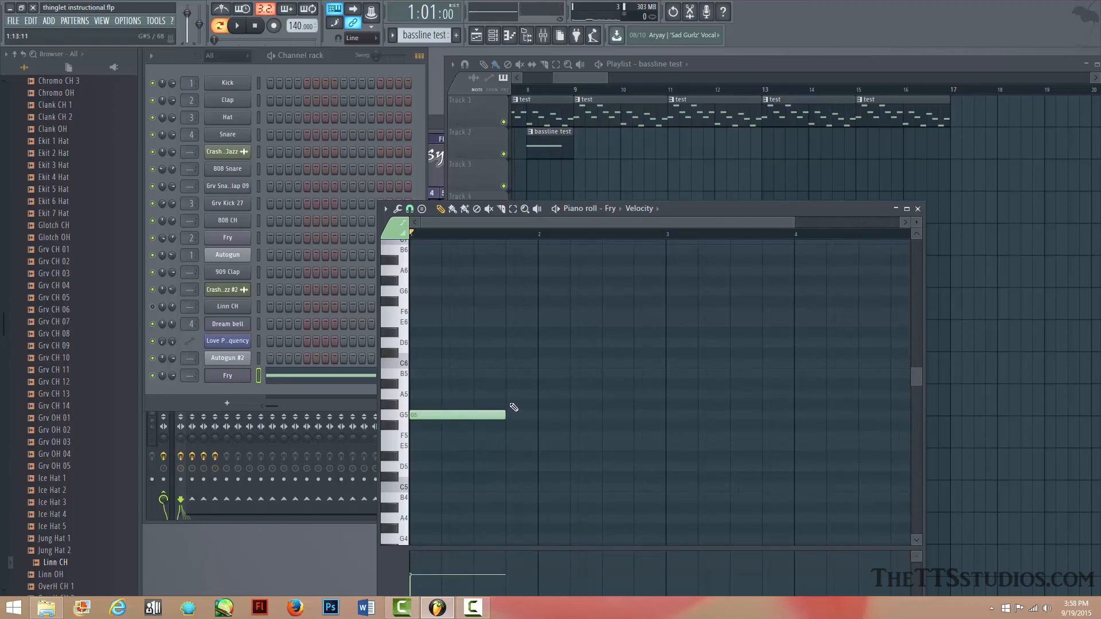
Step: Add a one-beat A#5 note on beat 4 of bar 1, ending at the start of bar 2
click(511, 384)
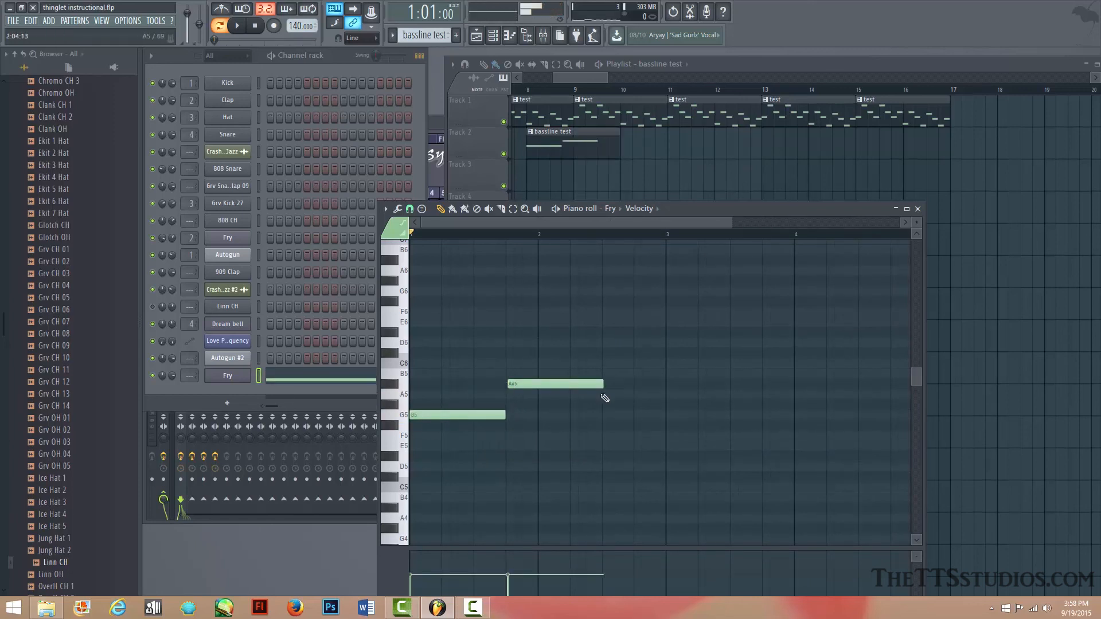
drag(538, 394, 533, 393)
scroll(559, 235, up, 4)
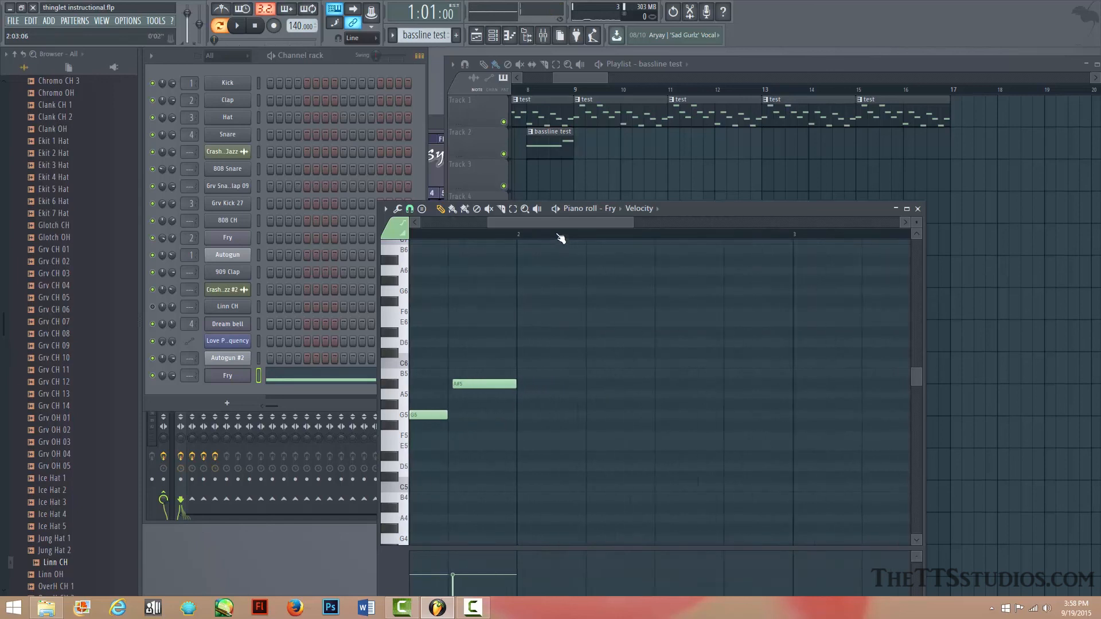
drag(560, 223, 328, 249)
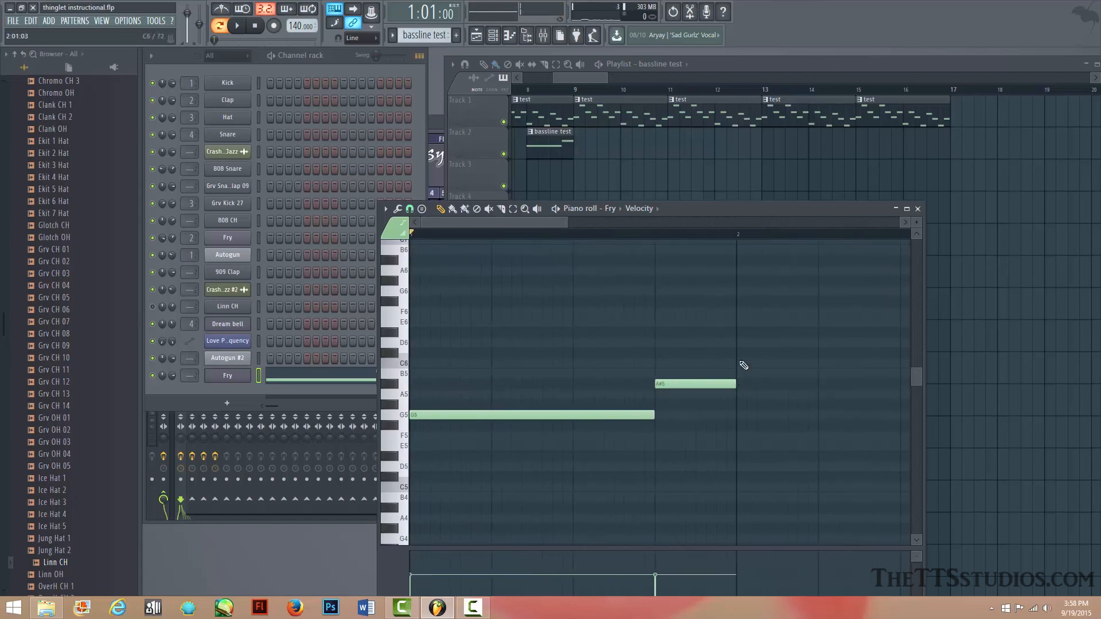
Step: Add a three-beat D6 note at the start of bar 2, followed by a one-beat A#5 note on beat 4
click(739, 344)
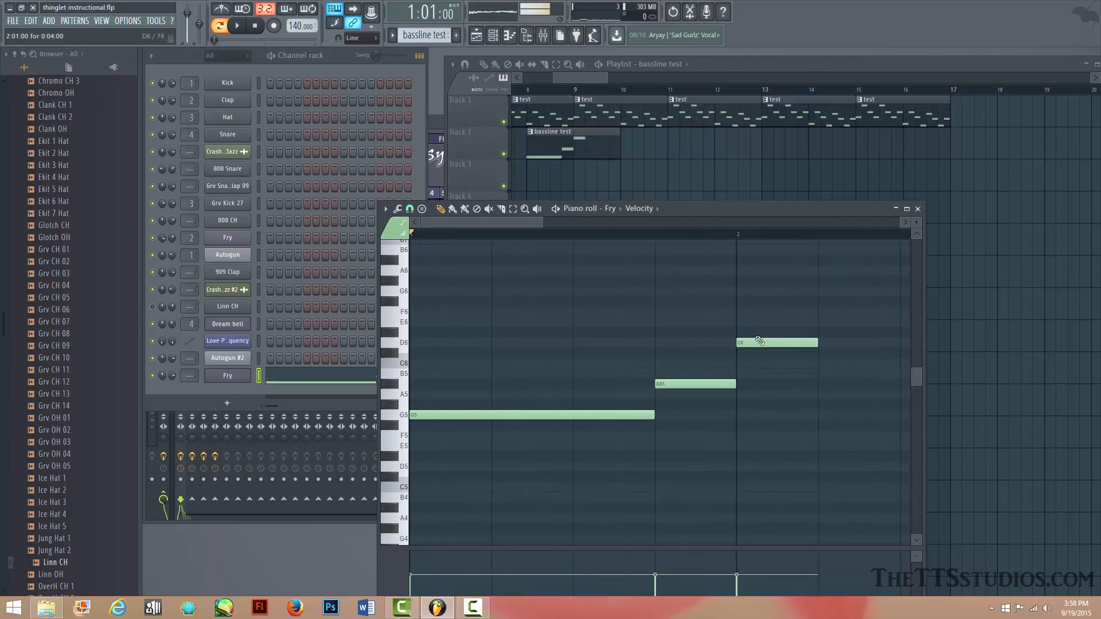
scroll(635, 245, down, 3)
drag(691, 344, 792, 381)
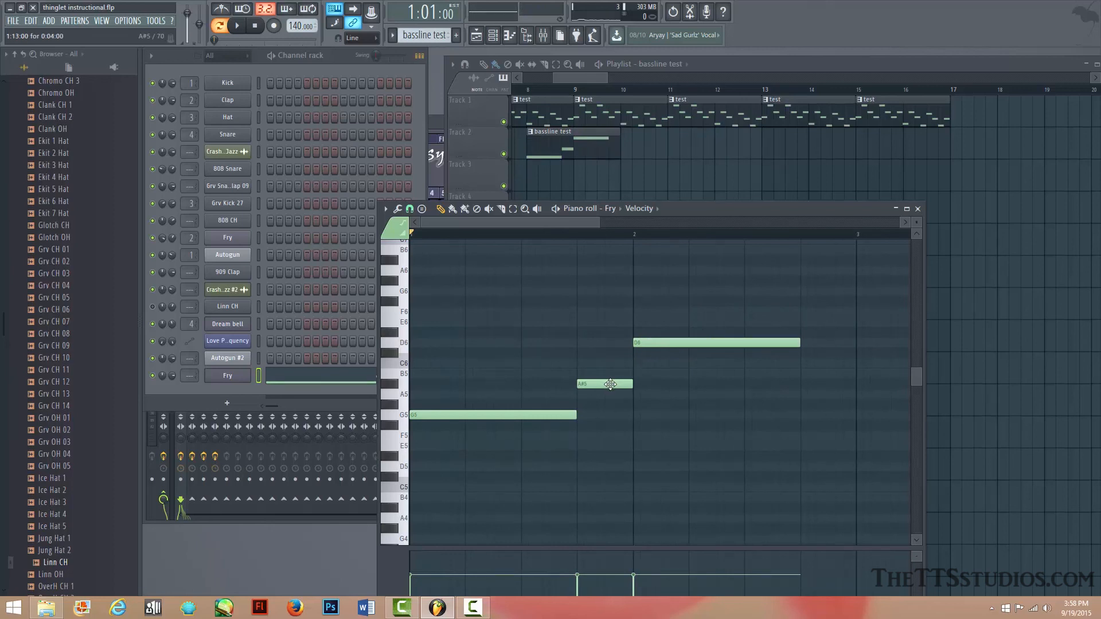
scroll(555, 229, right, 3)
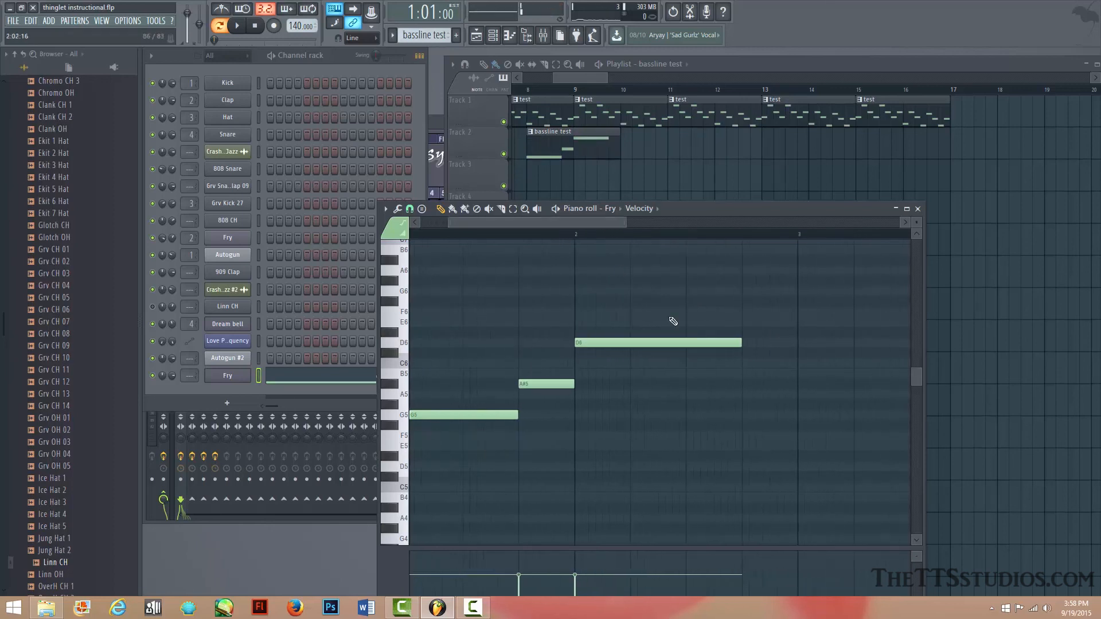
scroll(571, 225, right, 4)
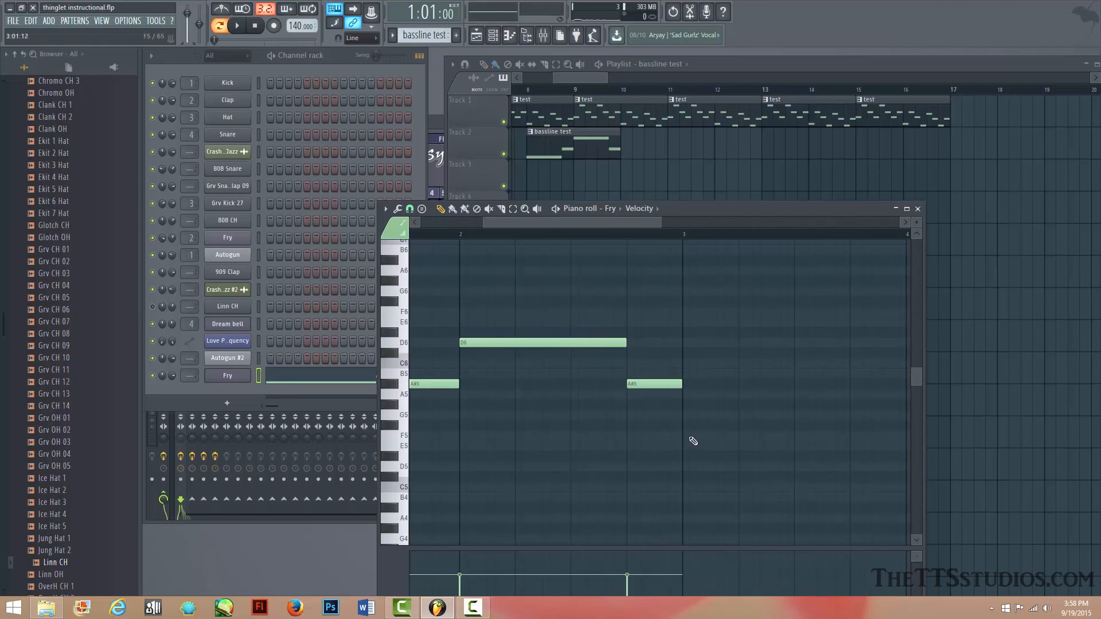
Step: Add a three-beat D#5 note at the start of bar 3 and check it with playback
click(688, 446)
drag(683, 456, 684, 457)
key(space)
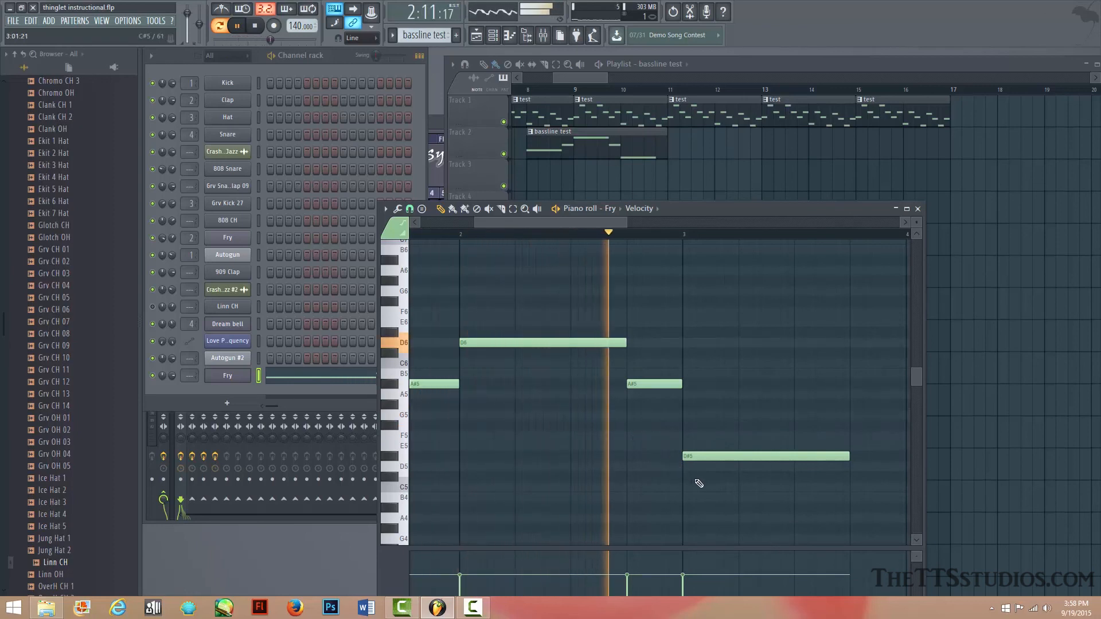
key(space)
drag(561, 222, 611, 267)
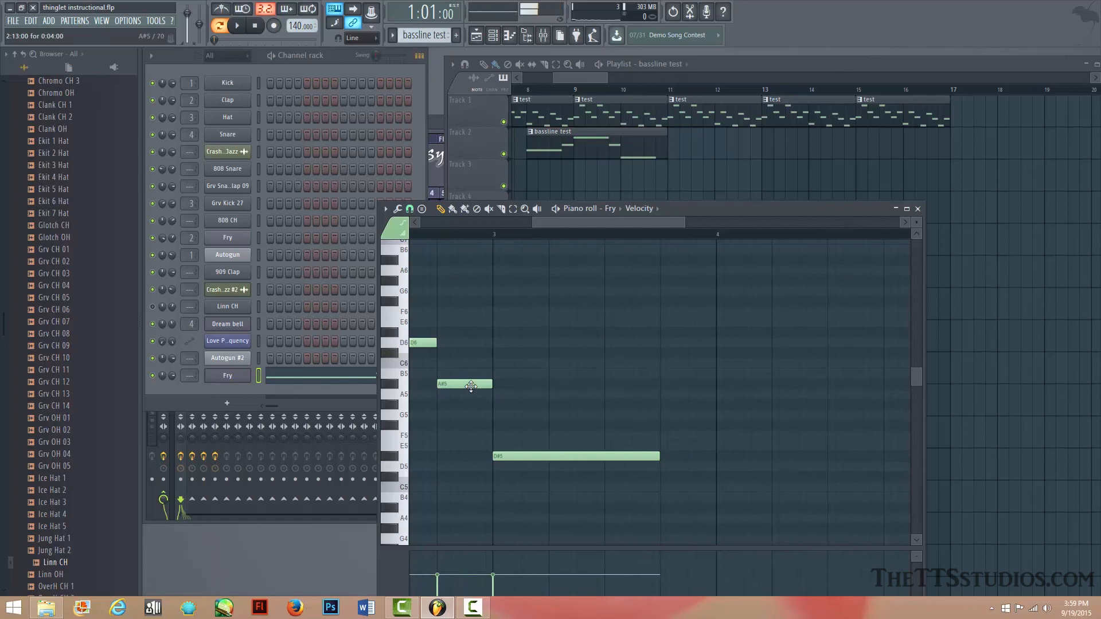
Step: Add a one-beat G5 note on beat 4 of bar 3 and a three-beat D5 note in bar 4, checking with playback
click(664, 414)
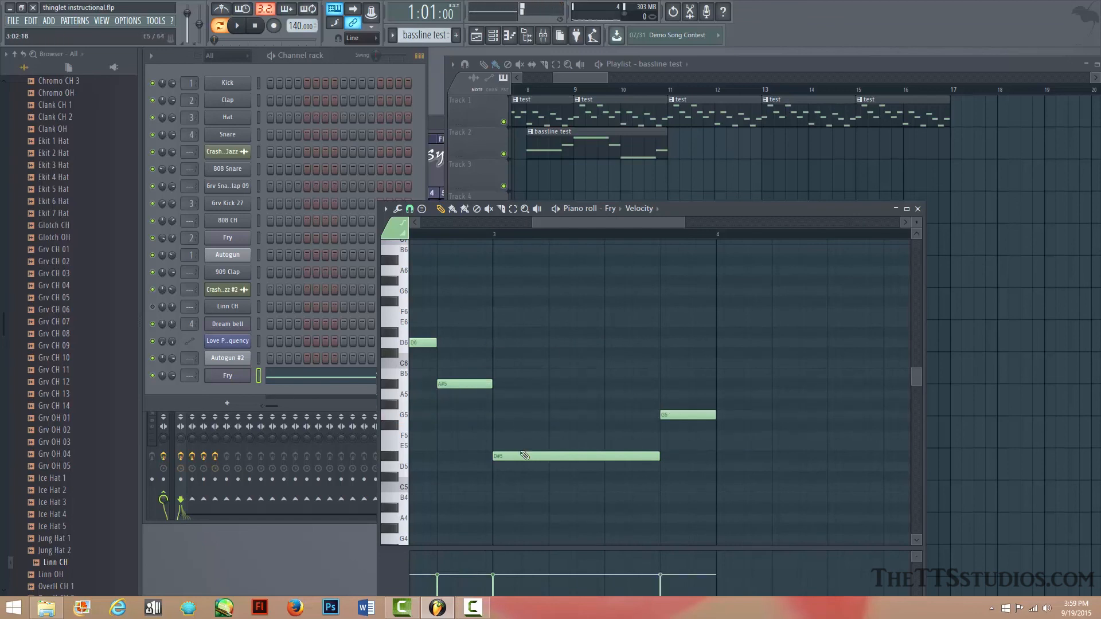
click(714, 466)
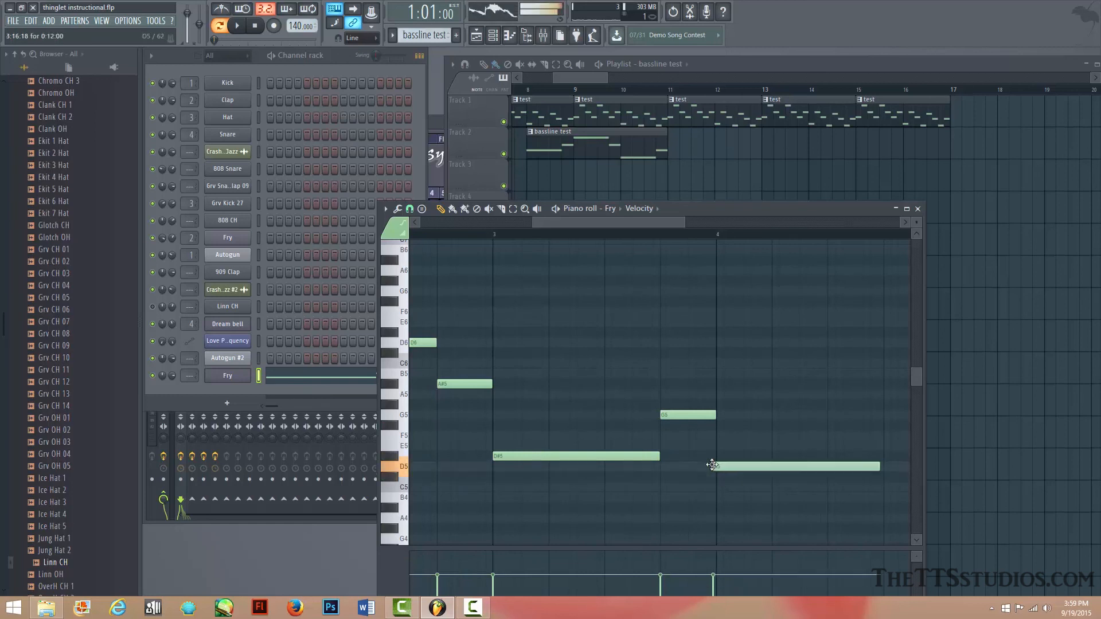
key(space)
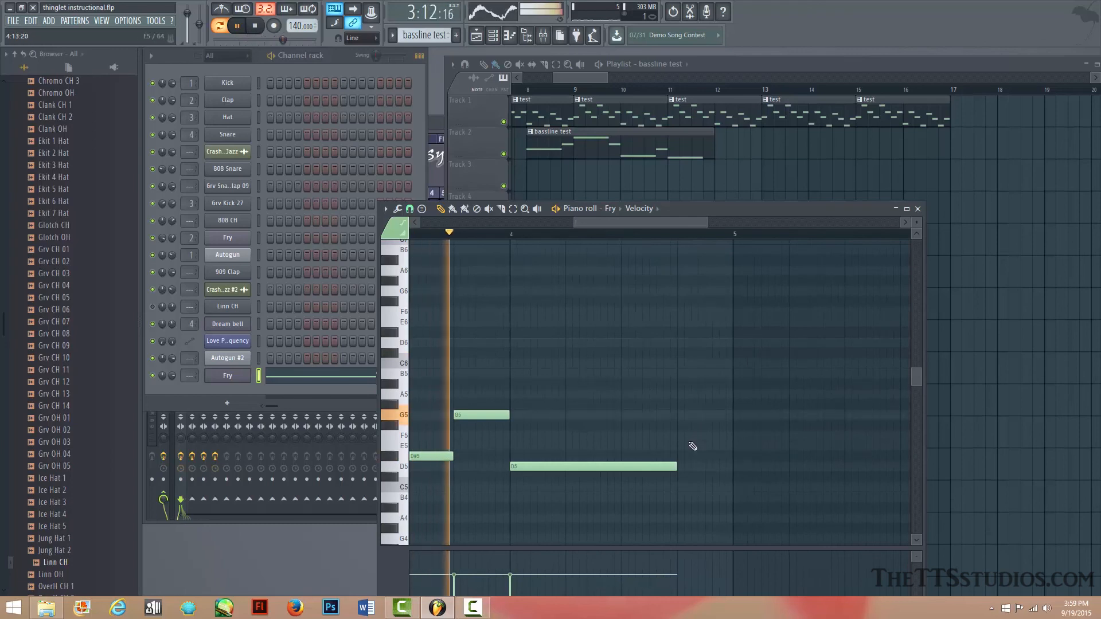
key(space)
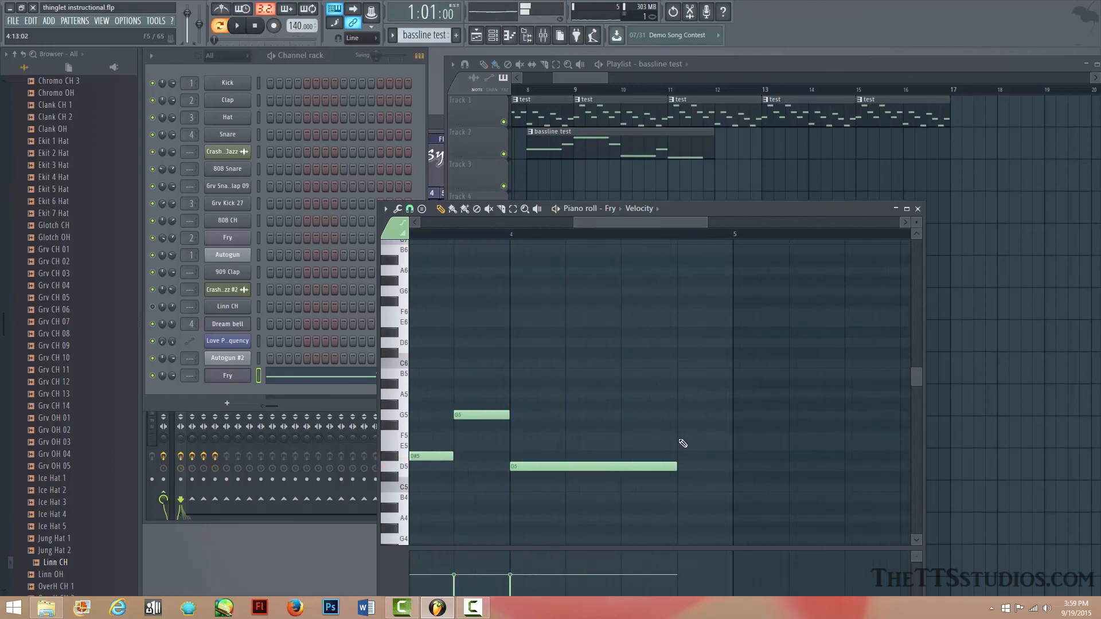
Step: Add a one-beat F#5 note on beat 4 of bar 4 and play the pattern back
click(679, 428)
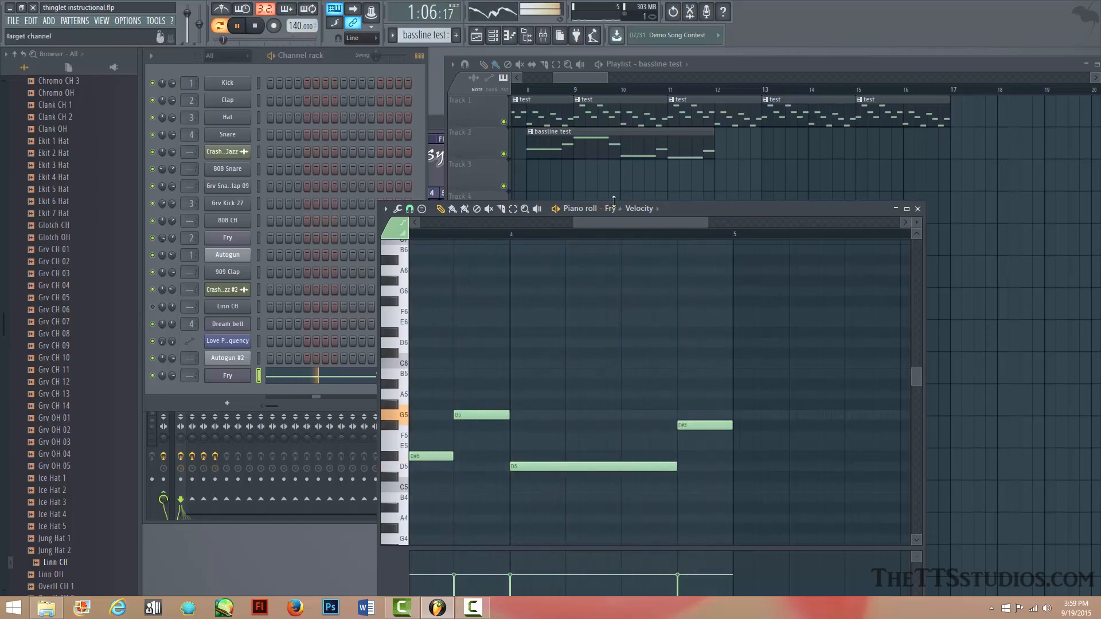
scroll(574, 235, down, 2)
key(space)
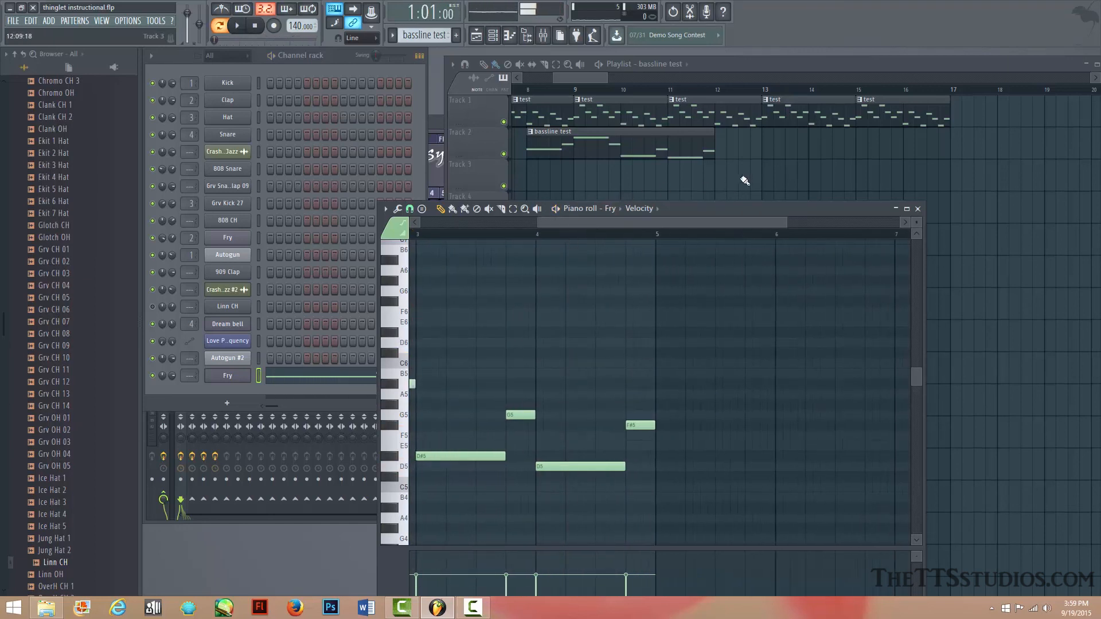
Step: Add a second bassline test clip to playlist Track 2 and shift both clips to start at bars 7 and 11
click(722, 146)
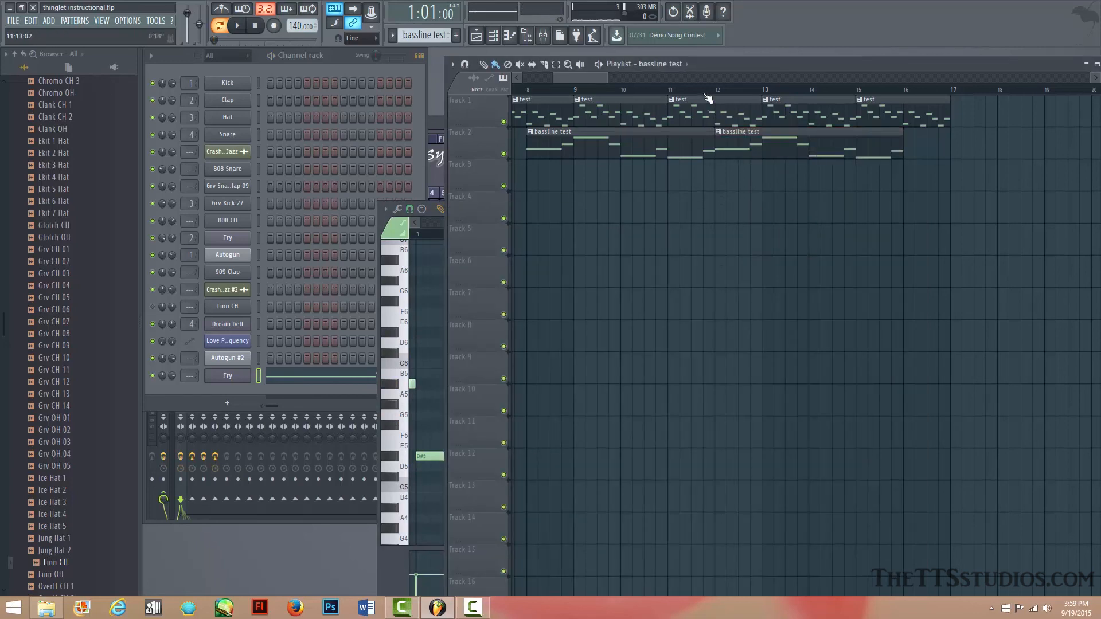
scroll(708, 99, down, 3)
drag(659, 144, 633, 144)
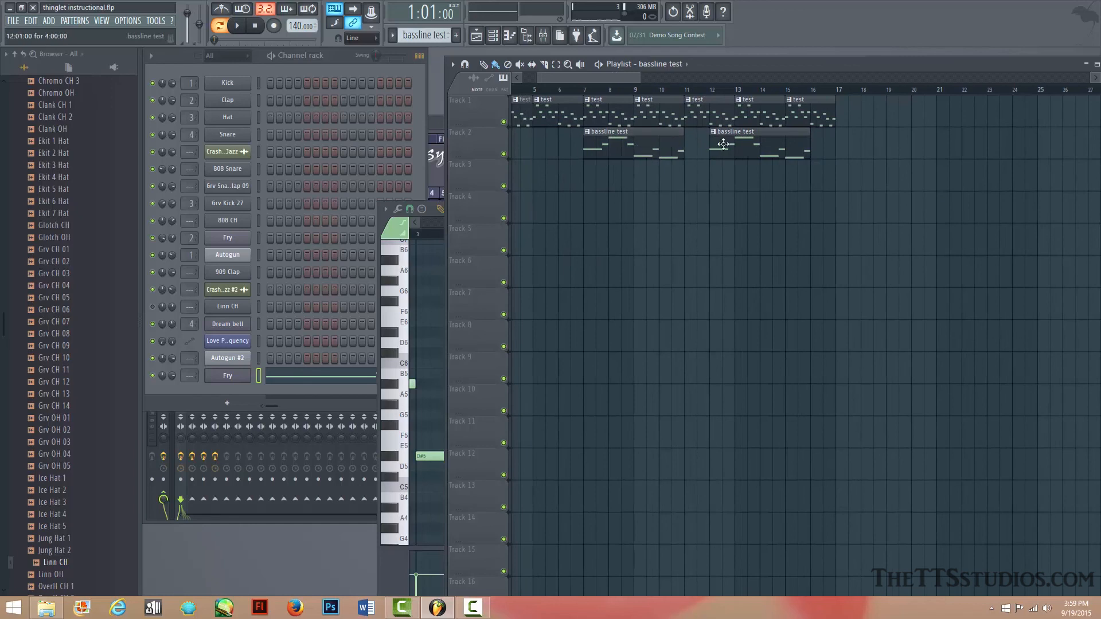
drag(723, 144, 698, 144)
Step: Play the arrangement from bar 6 and delete the last test clip on Track 1, at bar 15
click(558, 92)
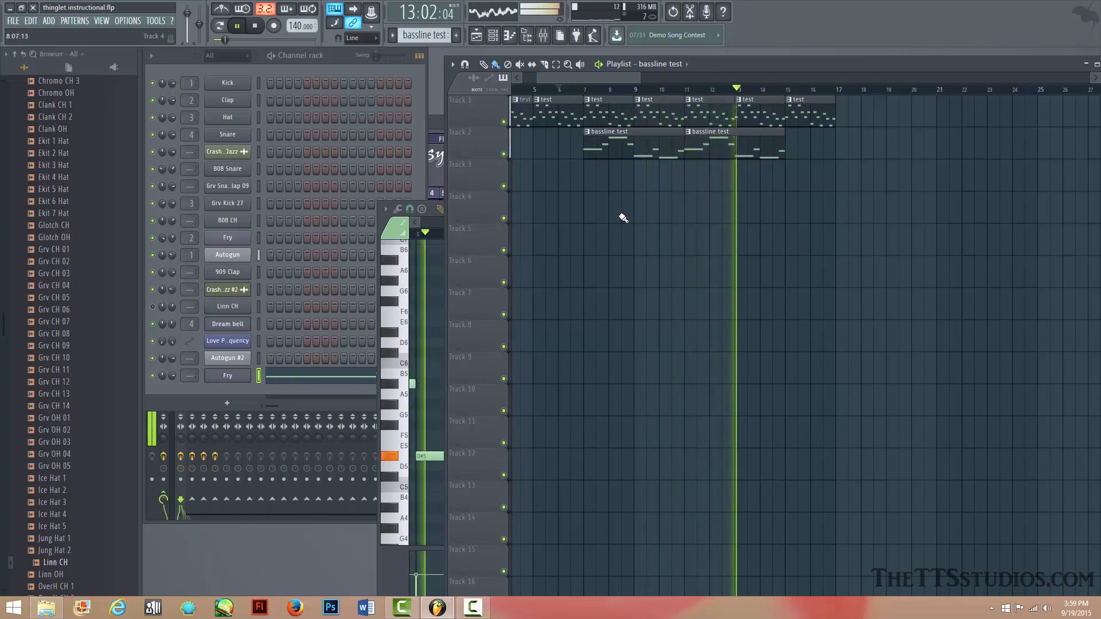
key(space)
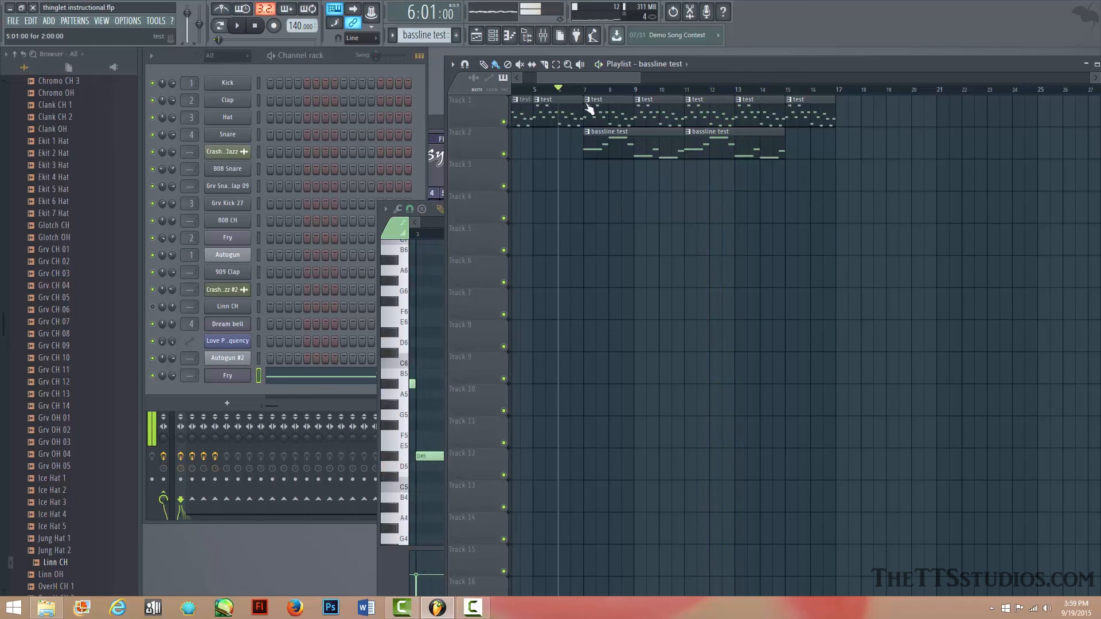
drag(579, 77, 543, 87)
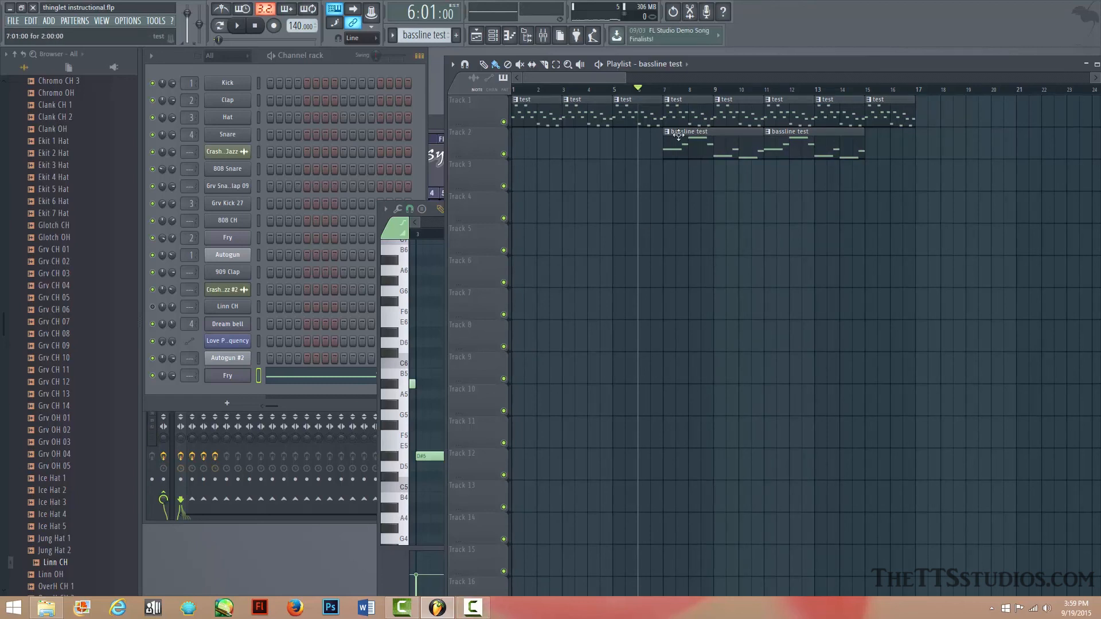
right_click(900, 107)
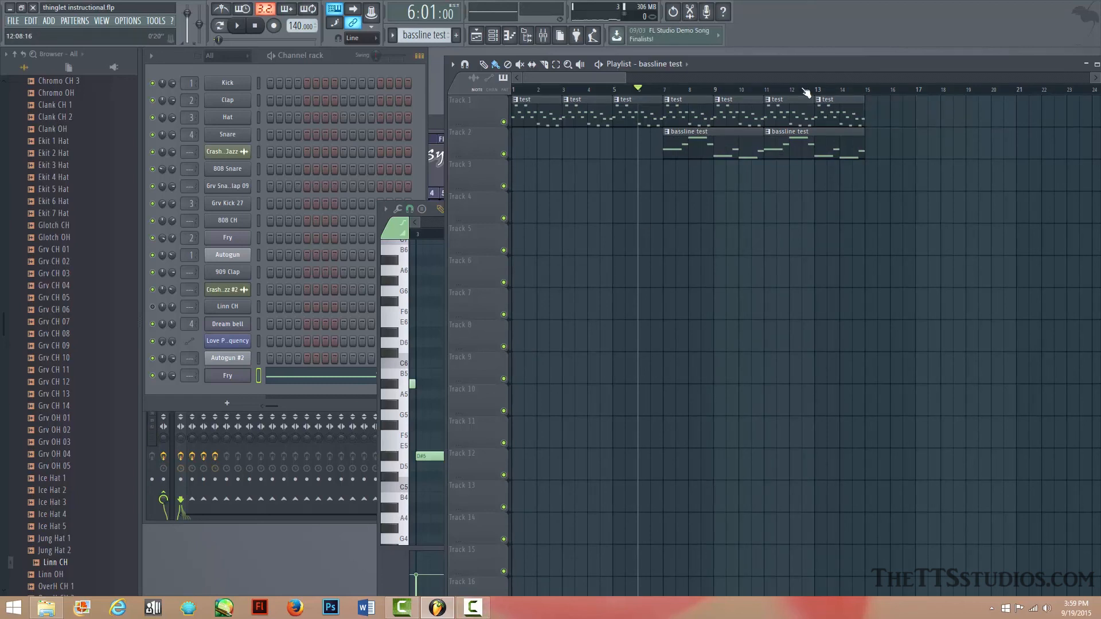
Step: Open the bassline test pattern's notes and the Fry Sytrus synth, and start playing the pattern
scroll(805, 91, down, 3)
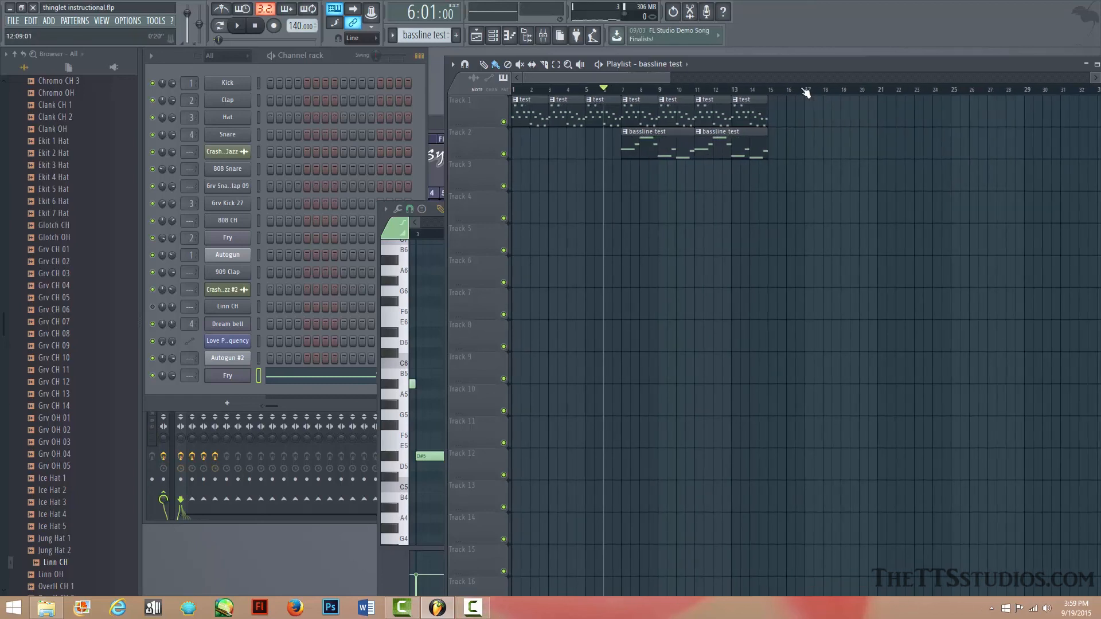
double_click(640, 152)
scroll(600, 235, up, 3)
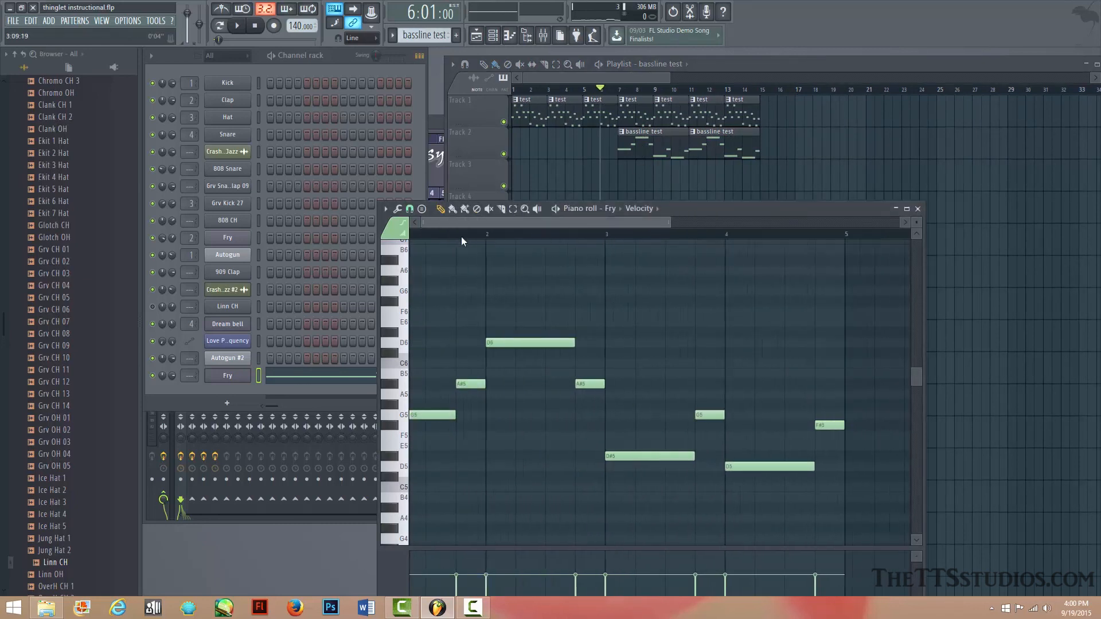
click(225, 377)
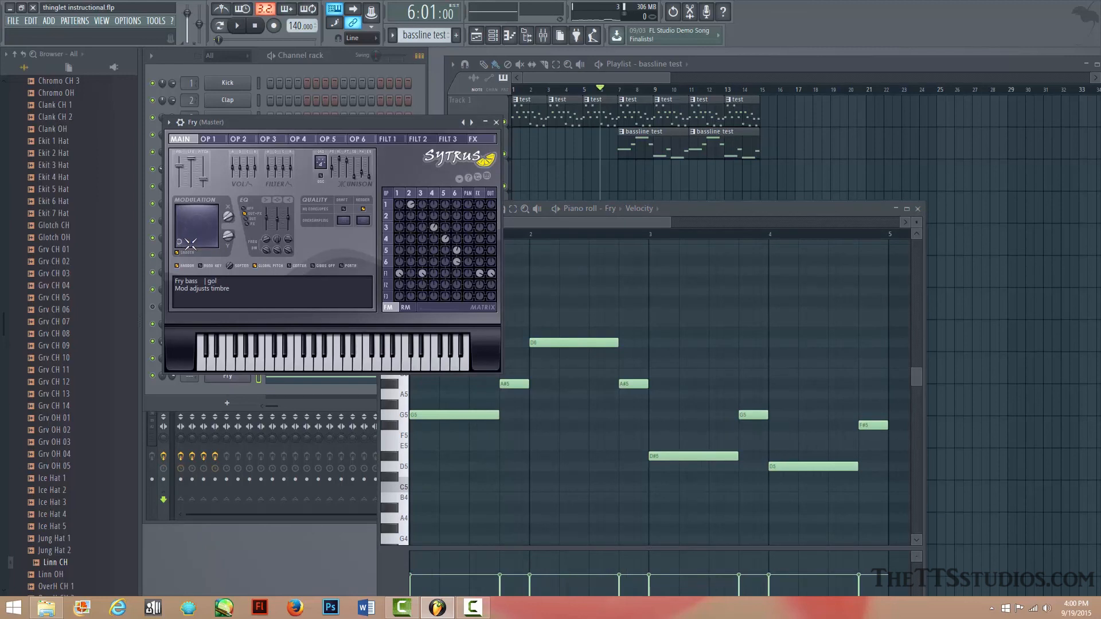
click(564, 215)
key(space)
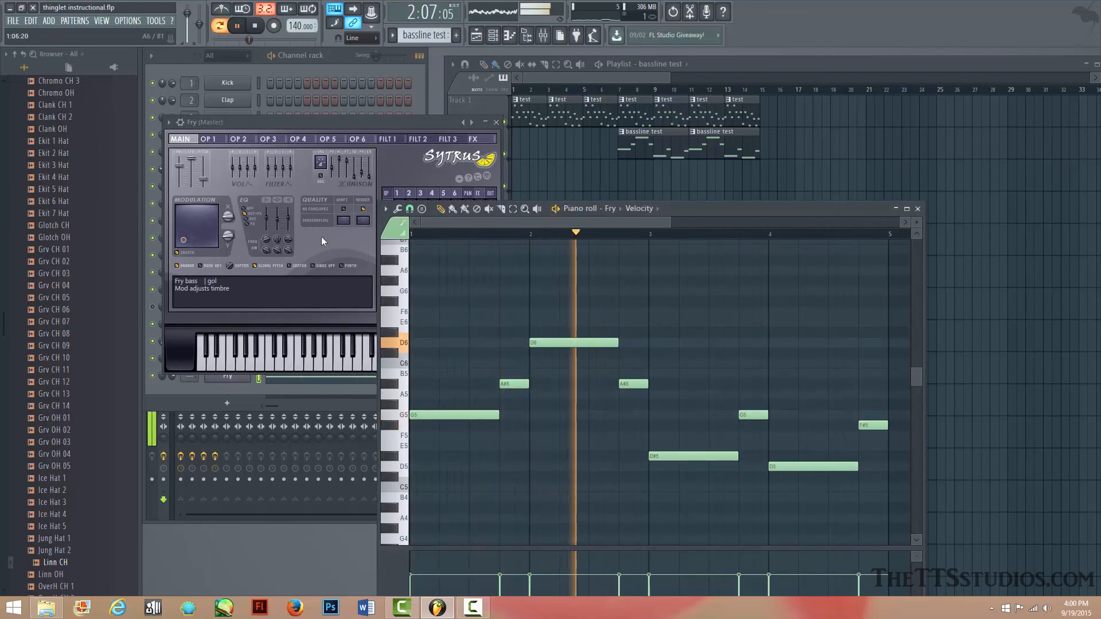
Step: Nudge the modulation point in Fry's Sytrus and check the bassline's timbre with playback
mouse_move(185, 240)
mouse_down()
mouse_move(205, 223)
mouse_move(183, 243)
mouse_up()
key(space)
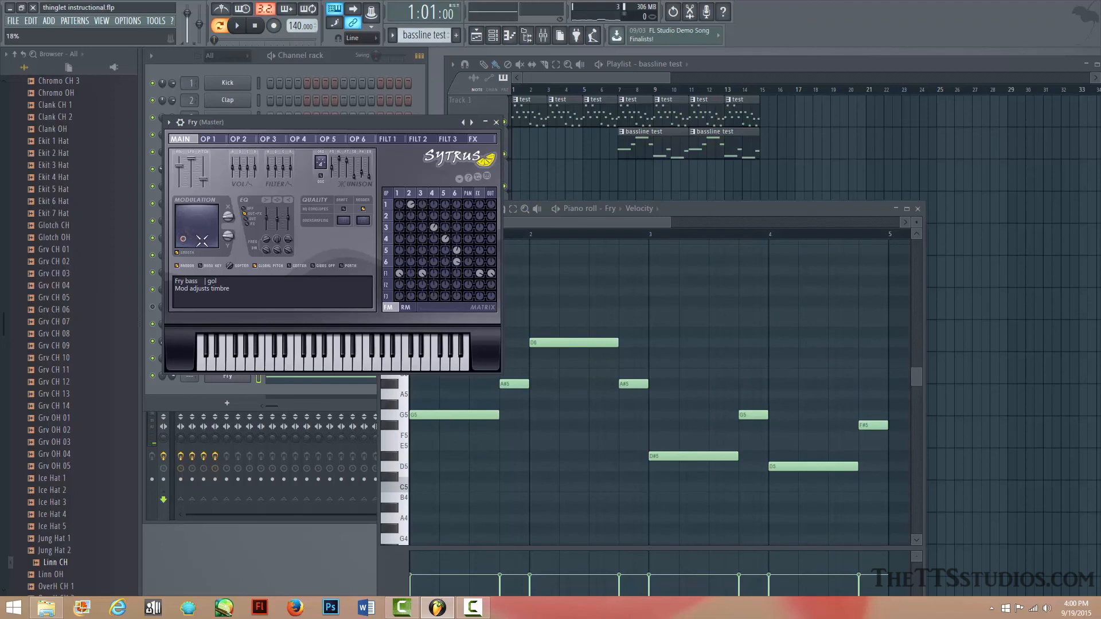
key(space)
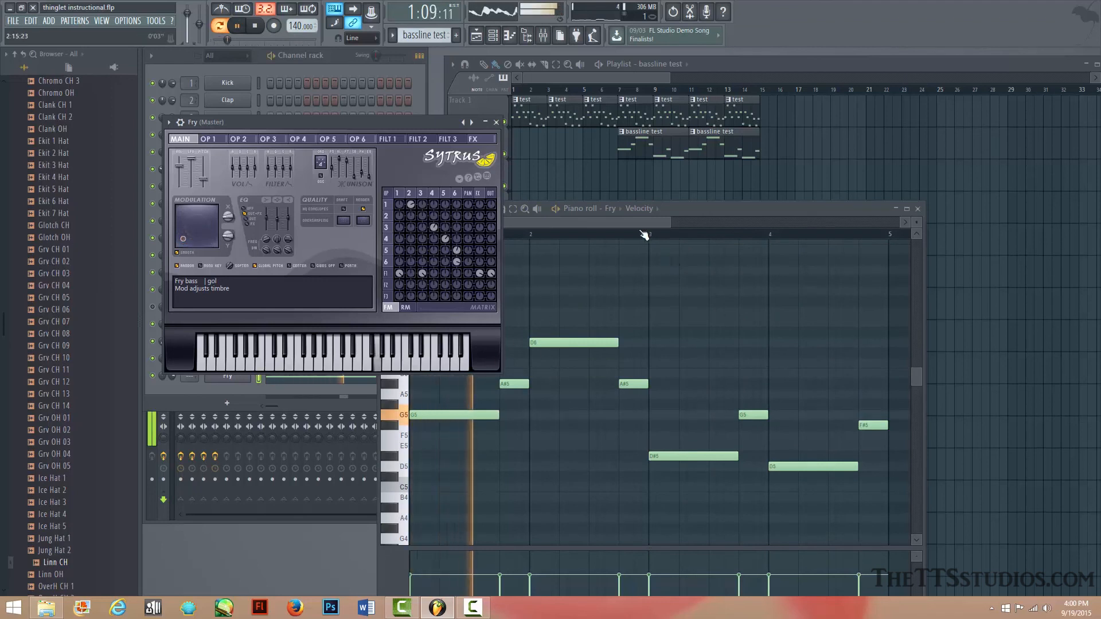
scroll(511, 233, down, 1)
click(577, 246)
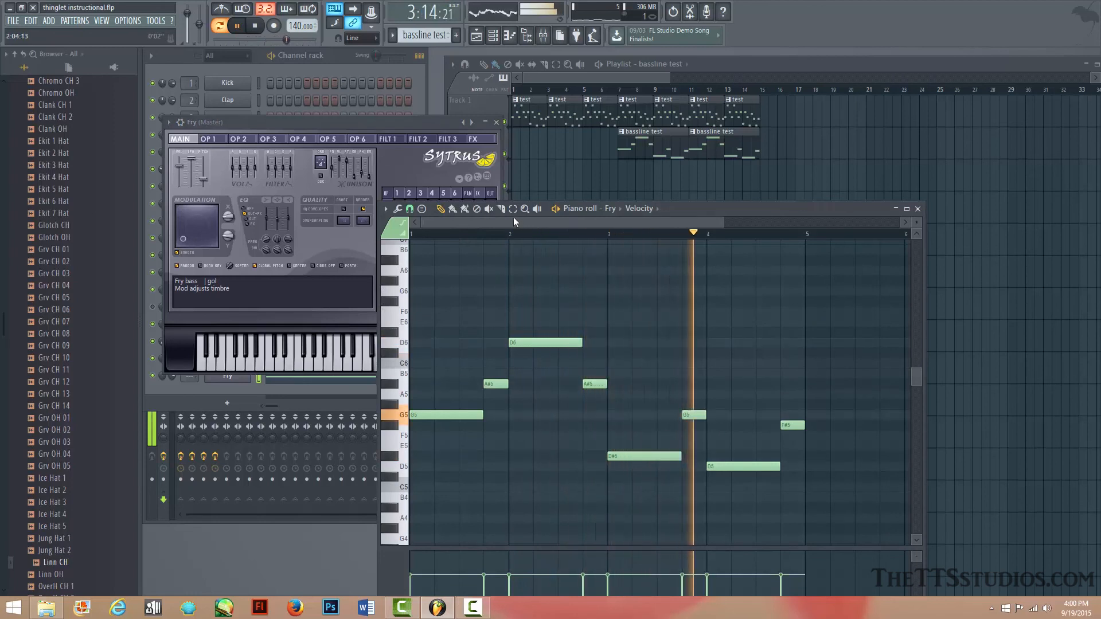
key(space)
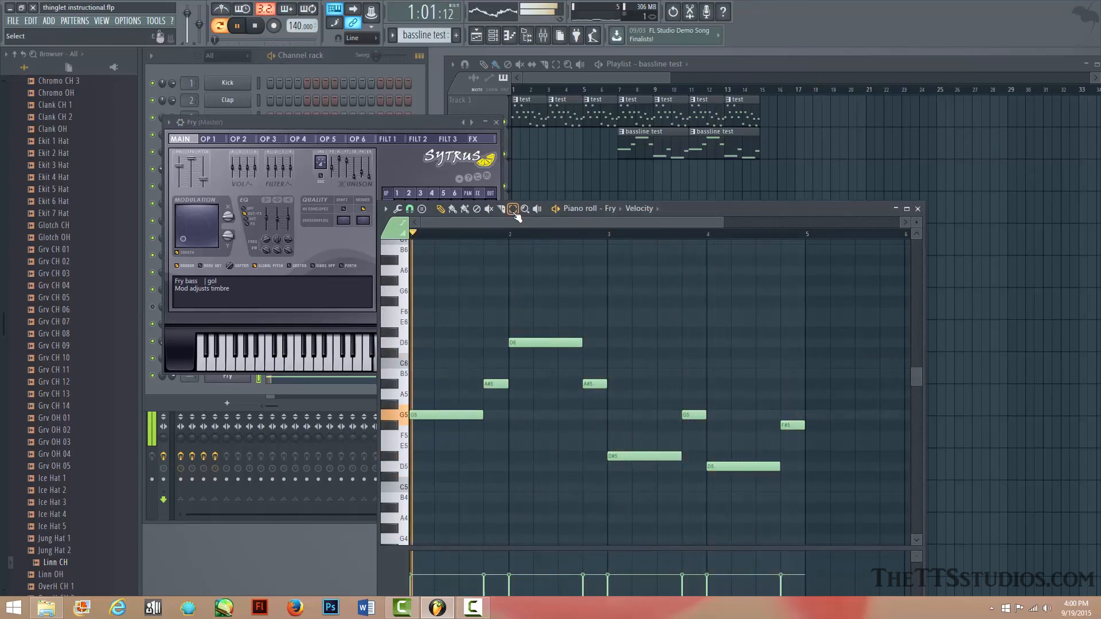
Step: Duplicate all of the bassline test notes one octave higher, starting on G6, and play the pattern
drag(856, 499, 410, 172)
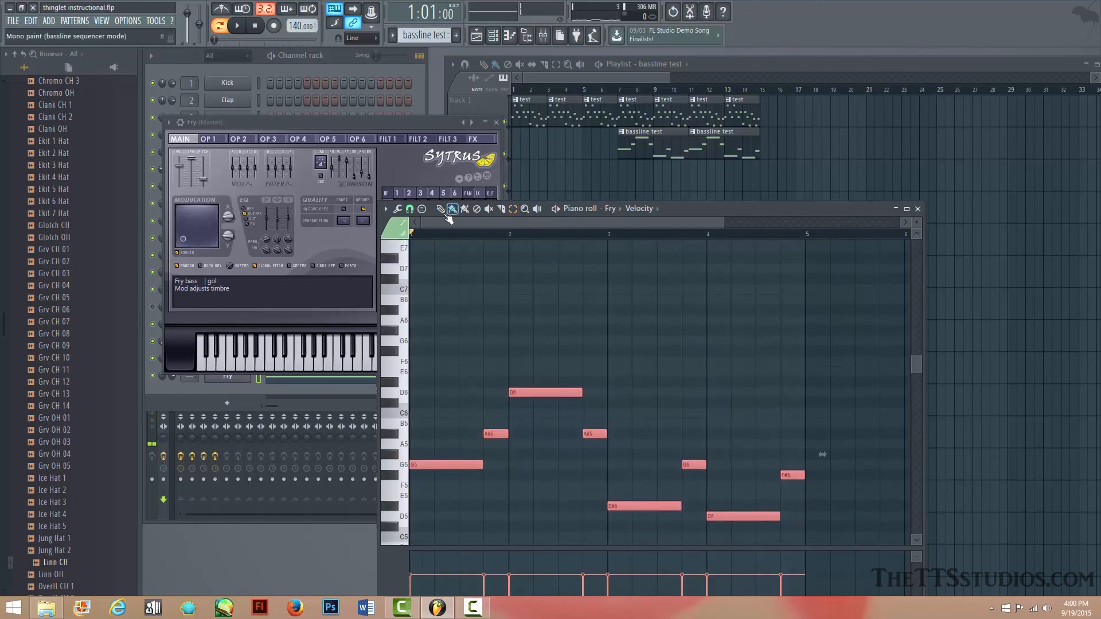
scroll(564, 288, down, 3)
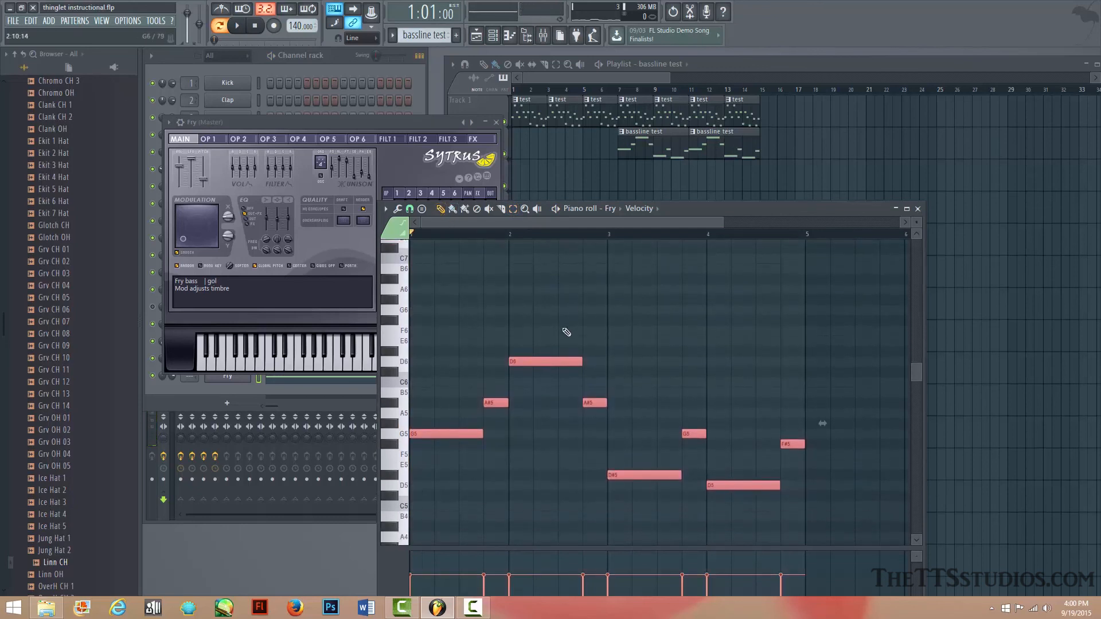
drag(542, 363, 481, 281)
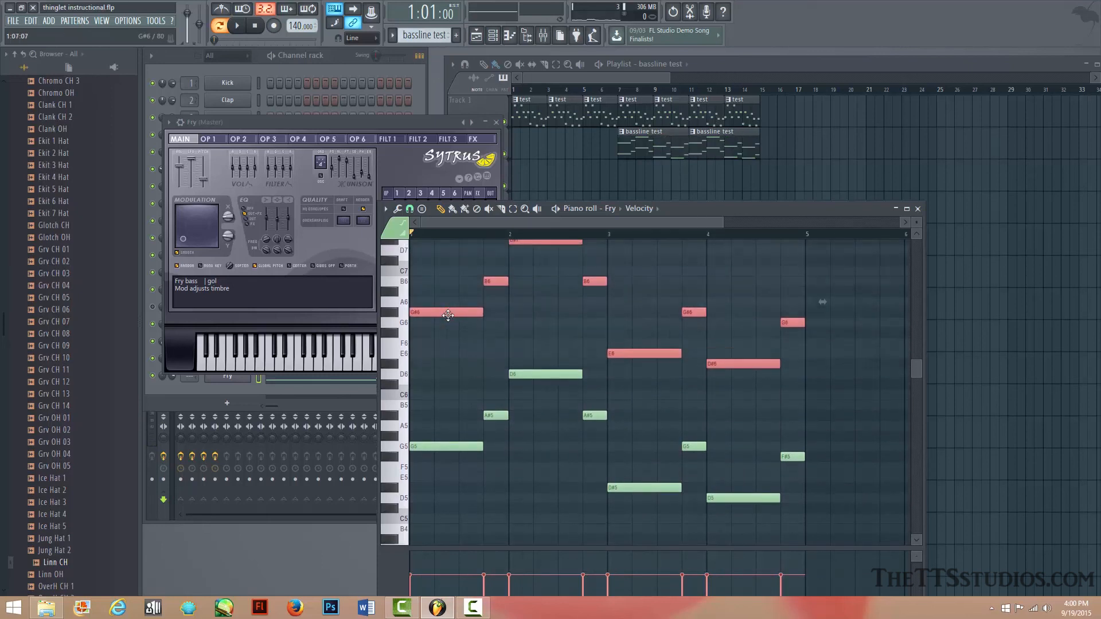
drag(446, 323, 446, 333)
key(space)
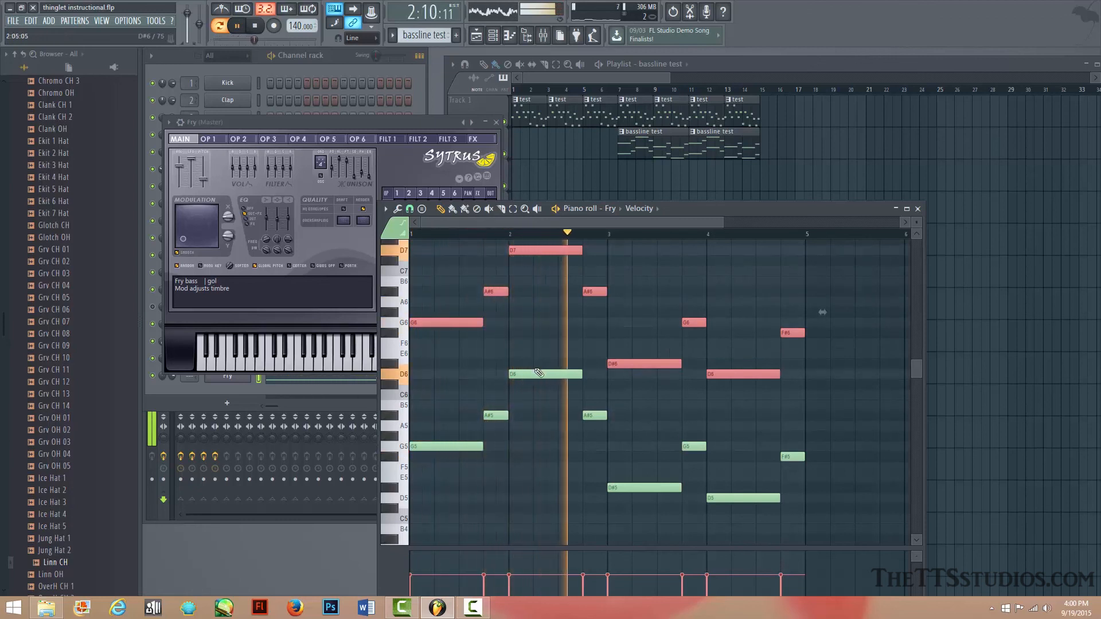
Step: Move the duplicated notes two octaves down so they start on G4, and play the layered bassline
key(space)
drag(442, 325, 413, 481)
key(space)
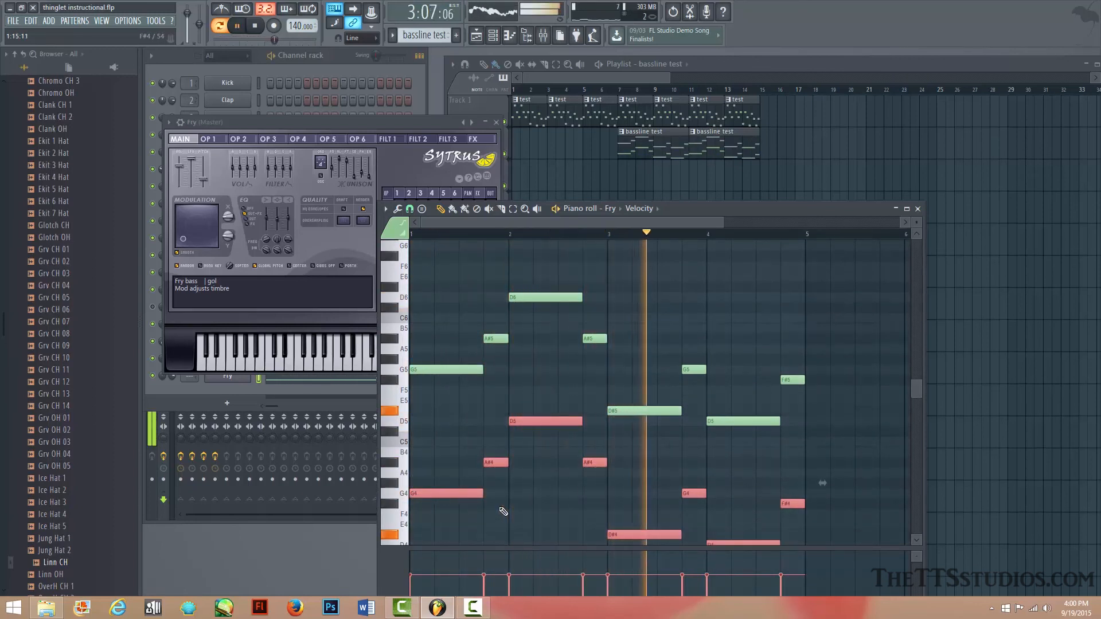
key(space)
Step: Play the arrangement from bar 6 to hear the layered bassline under the melody
click(603, 90)
key(space)
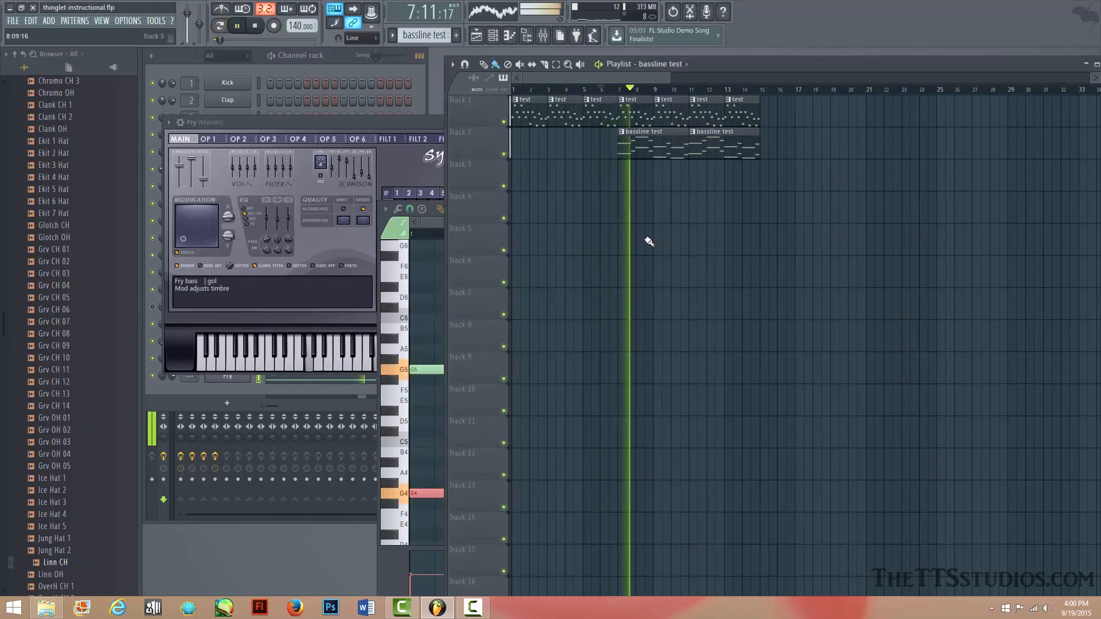
key(space)
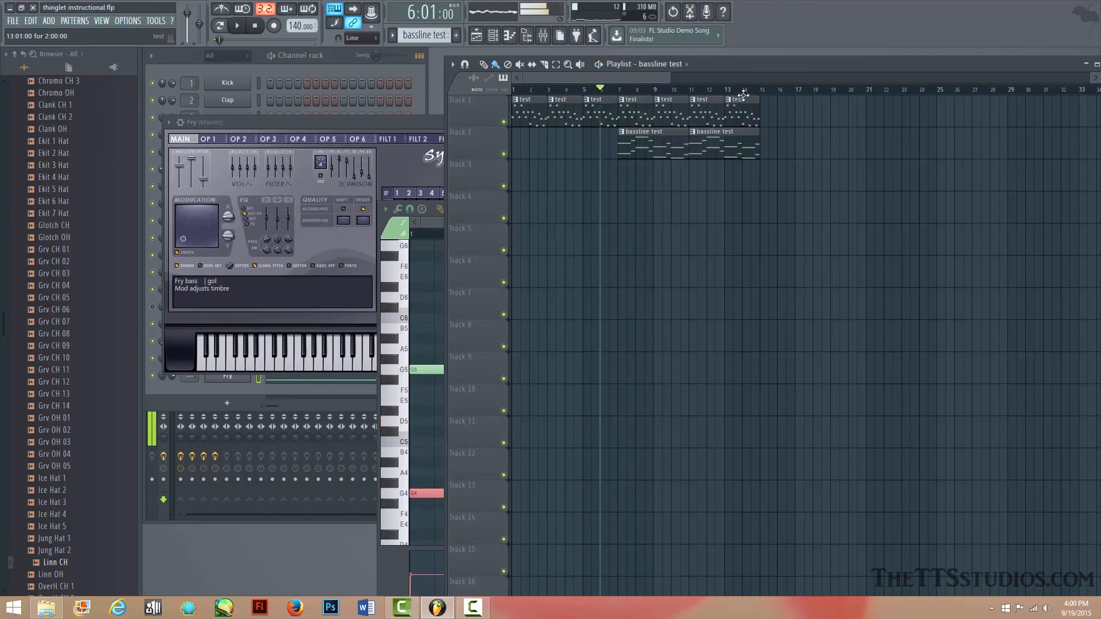
Step: Play the original song section from bar 67 for comparison
scroll(756, 94, down, 1)
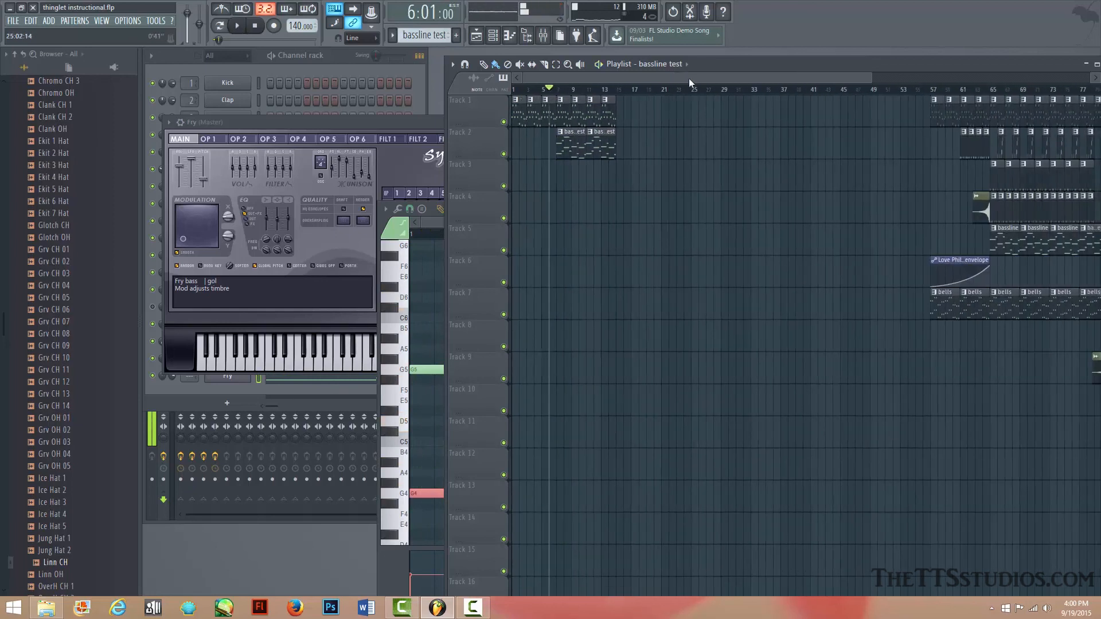
drag(689, 79, 902, 92)
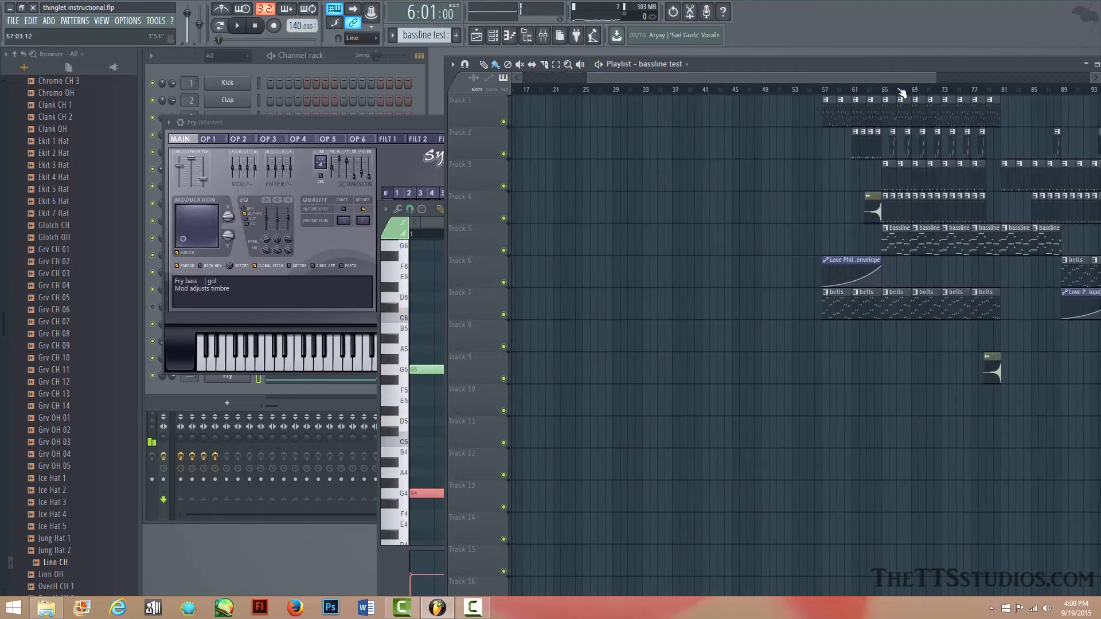
key(space)
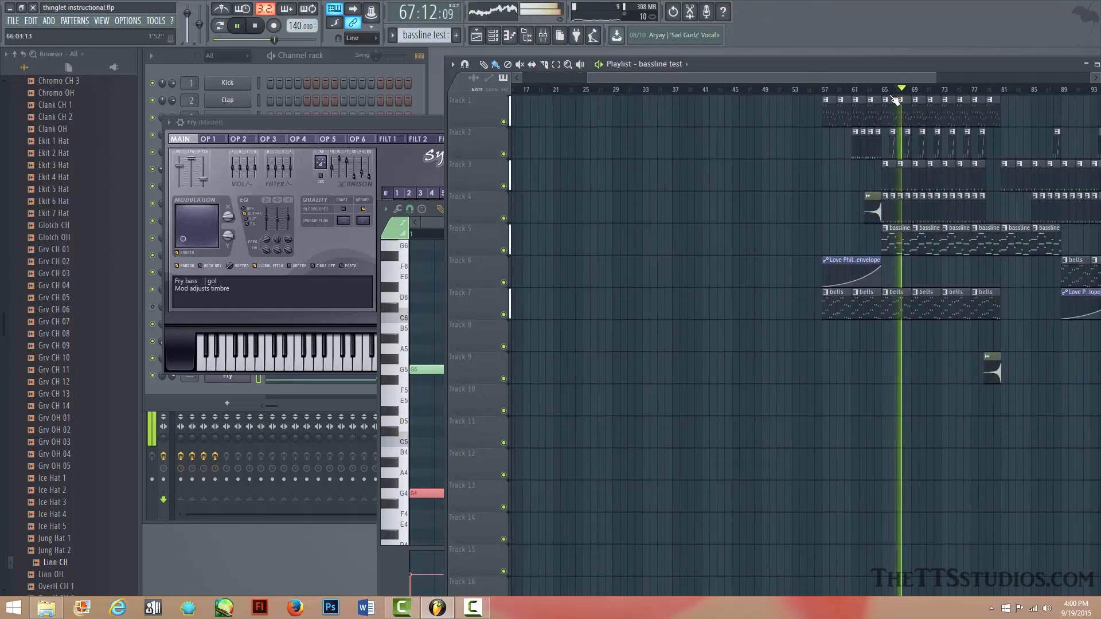
key(space)
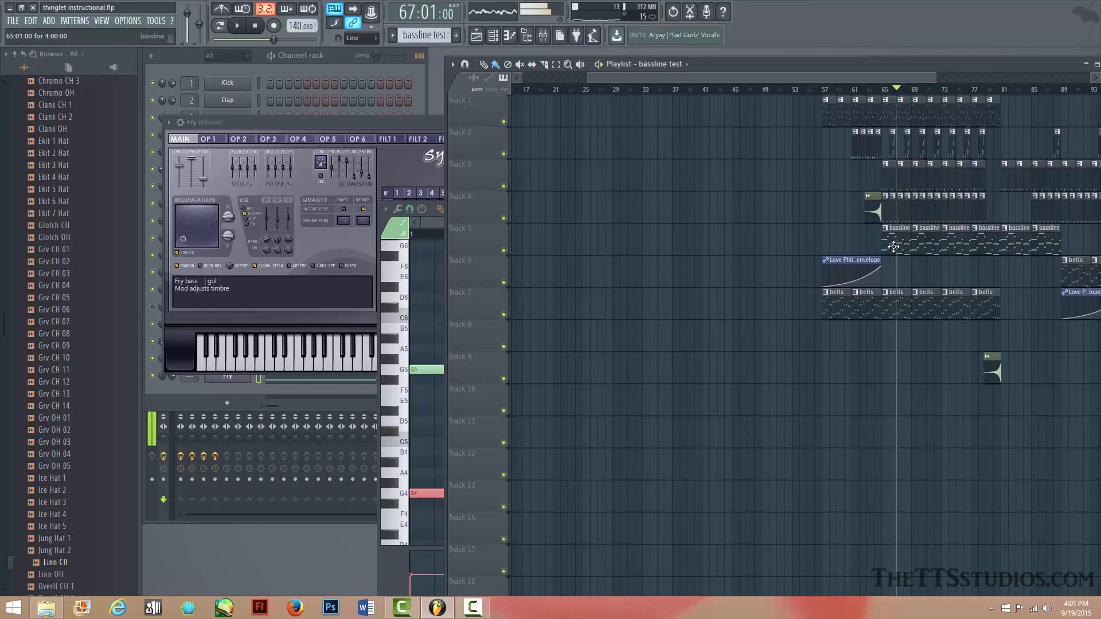
Step: Switch to the bassline pattern, play it, and examine the Fry channel's notes before closing them
click(394, 36)
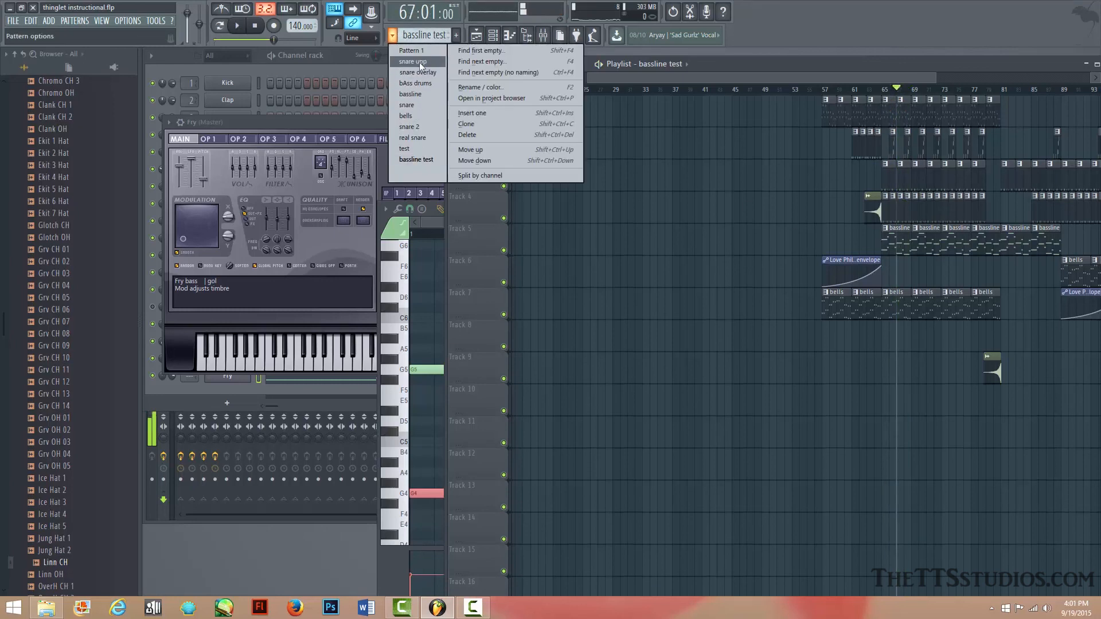
click(418, 94)
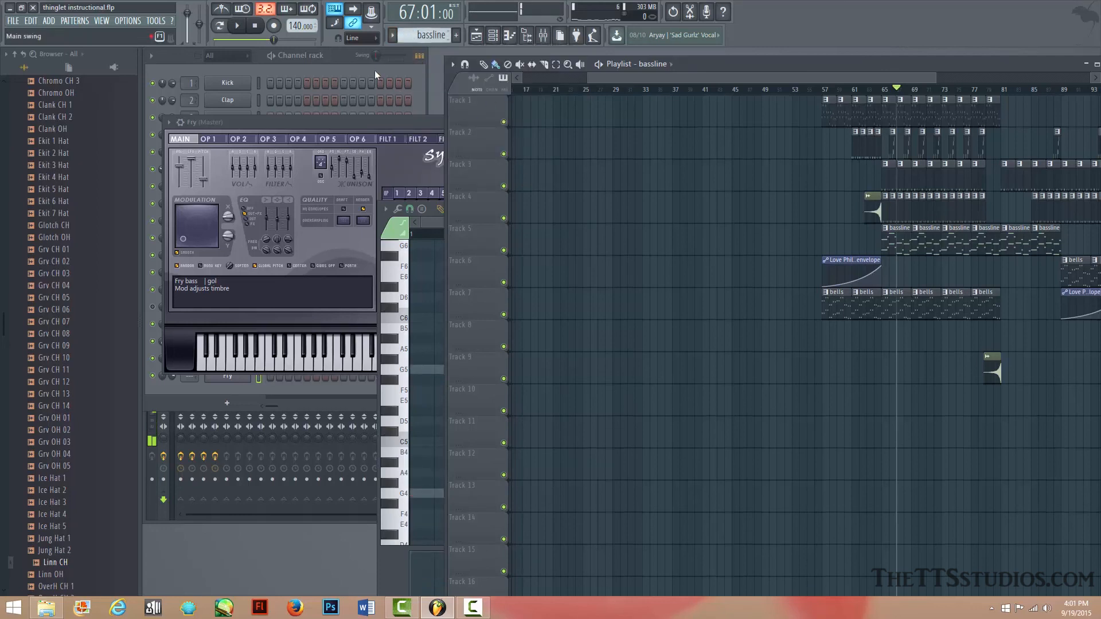
click(284, 57)
key(space)
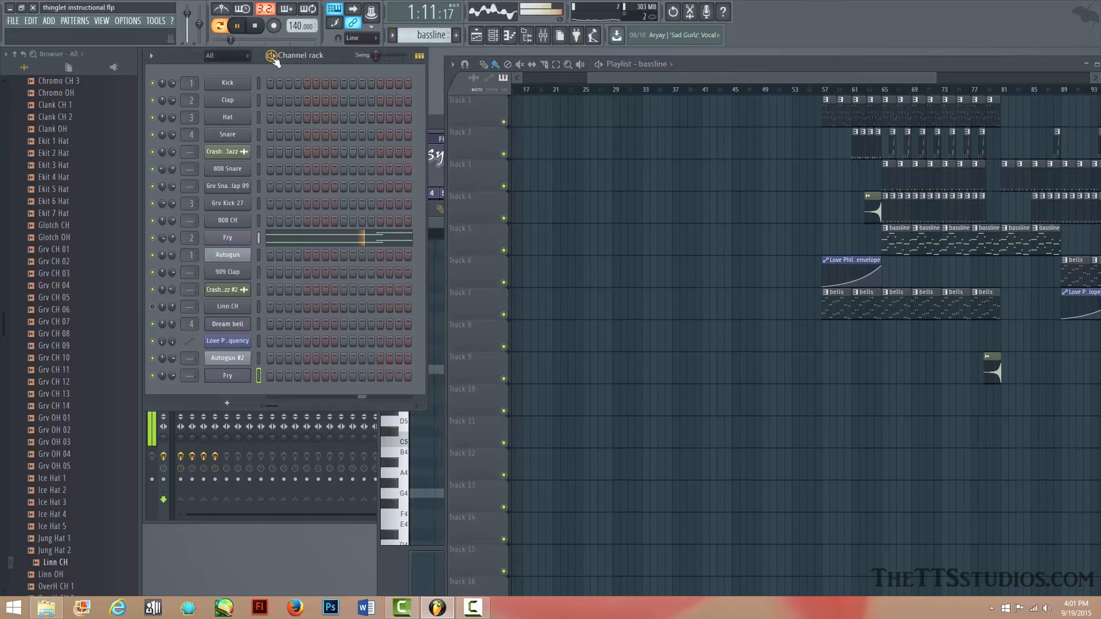
click(310, 238)
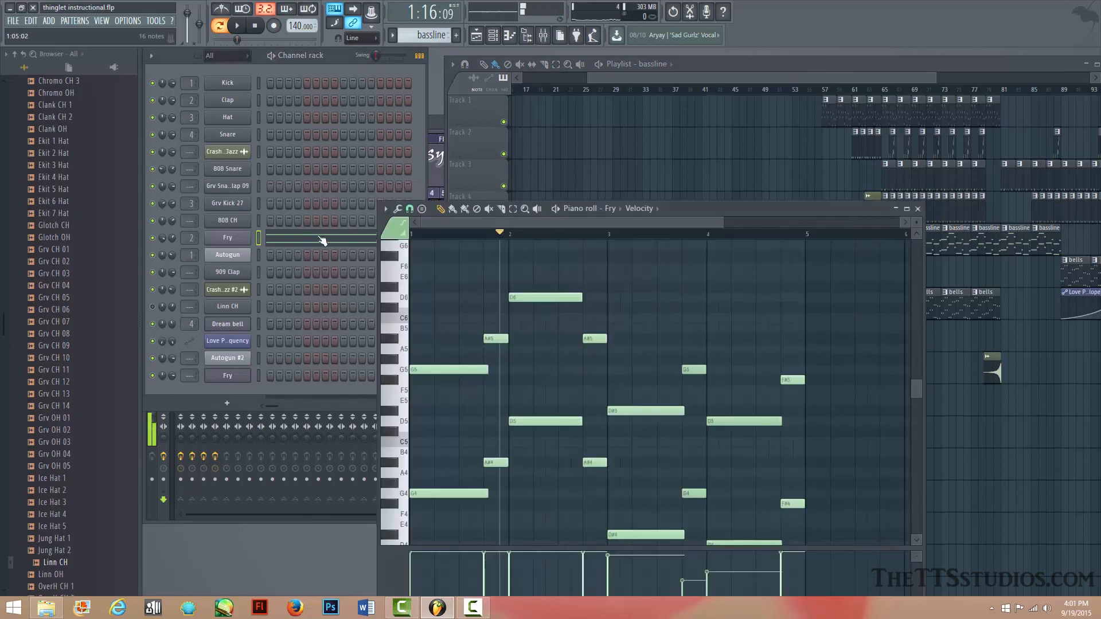
click(919, 210)
Step: Return to the bassline test pattern, open its Fry notes, and play them for comparison
click(400, 34)
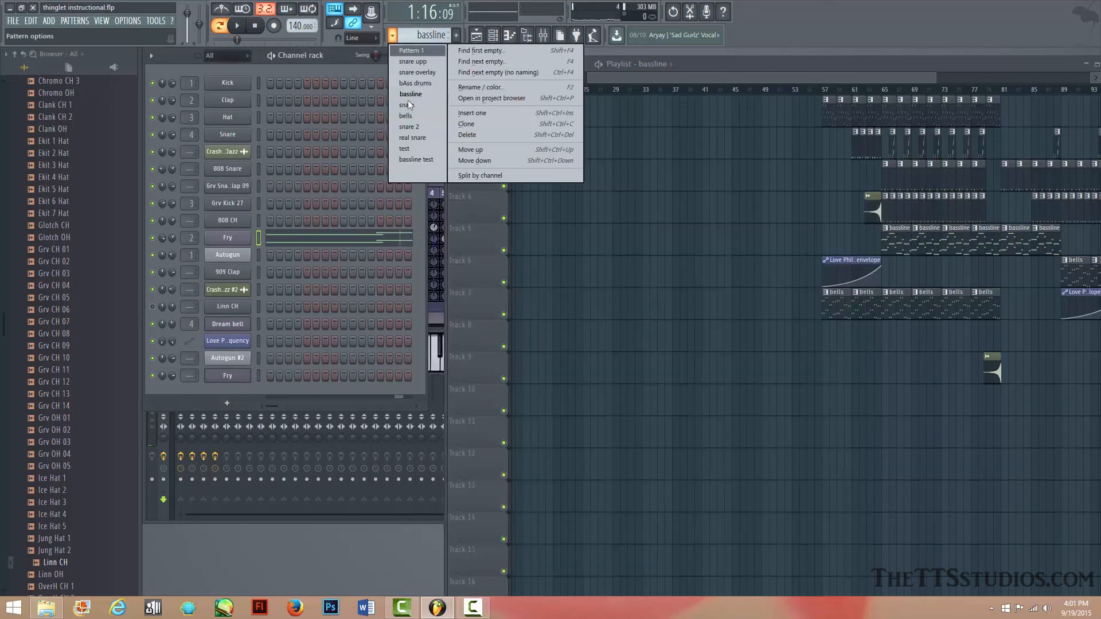
click(421, 164)
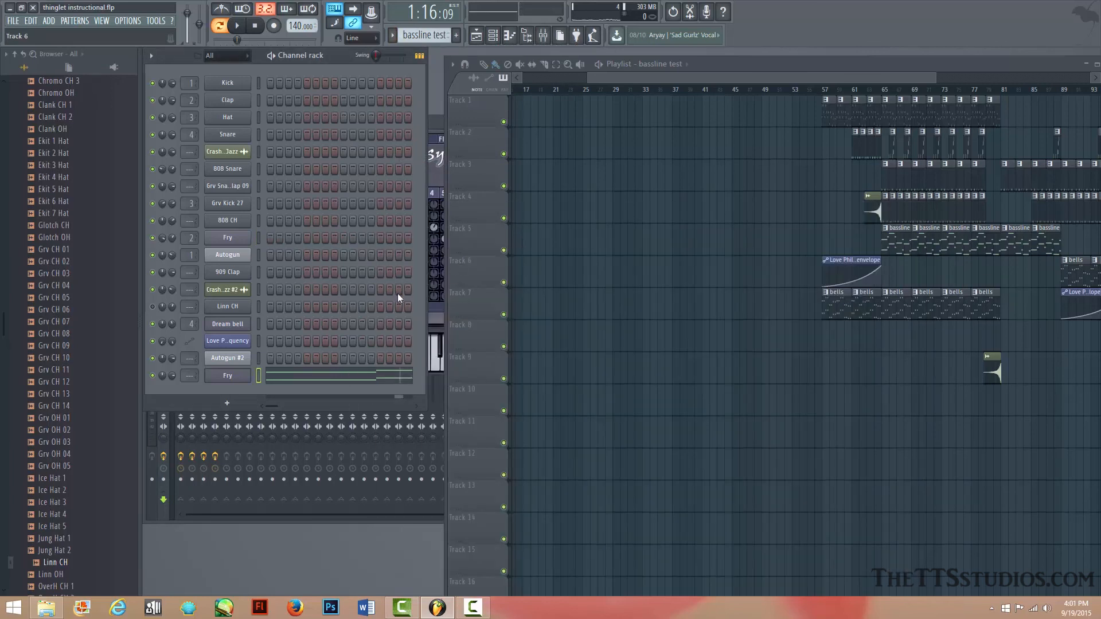
click(354, 388)
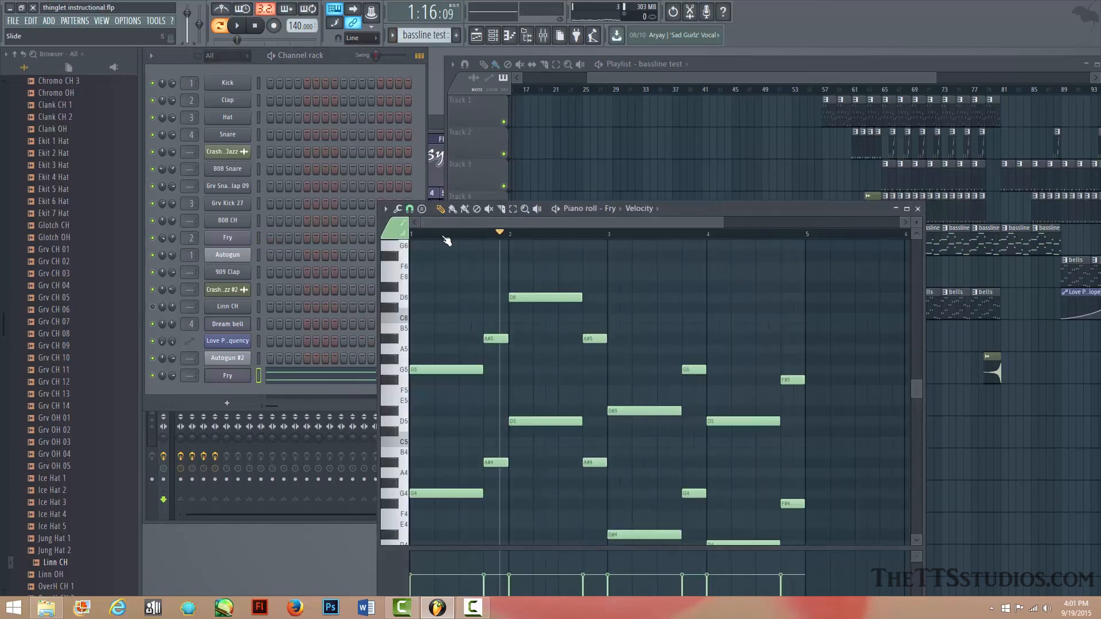
key(space)
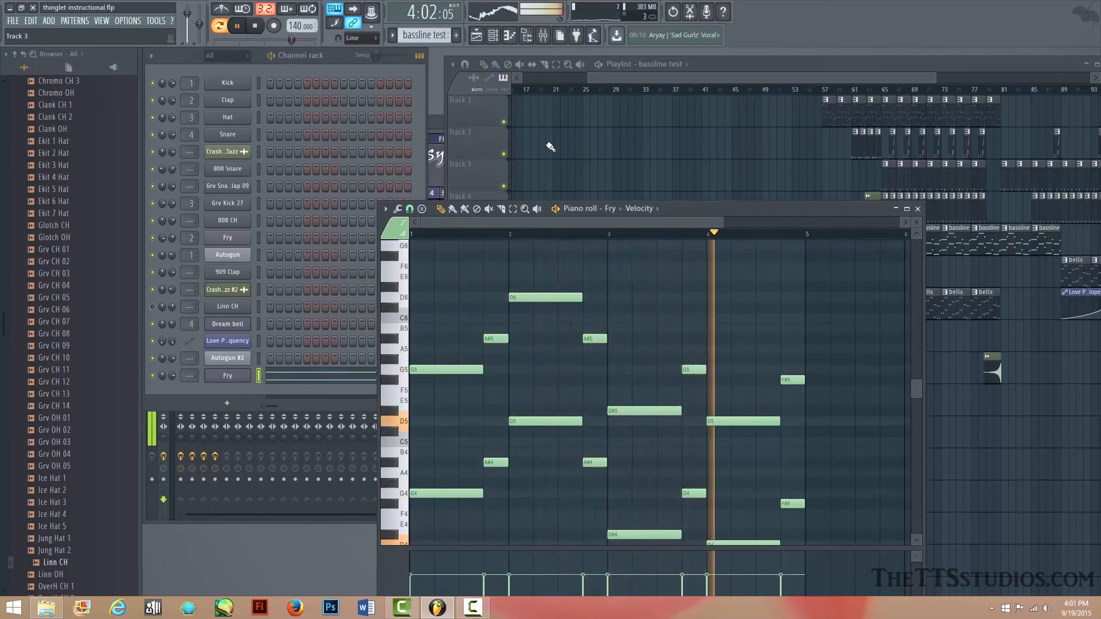
Step: Switch playback to song mode and play the test arrangement from bar 7
drag(642, 77, 456, 85)
key(l)
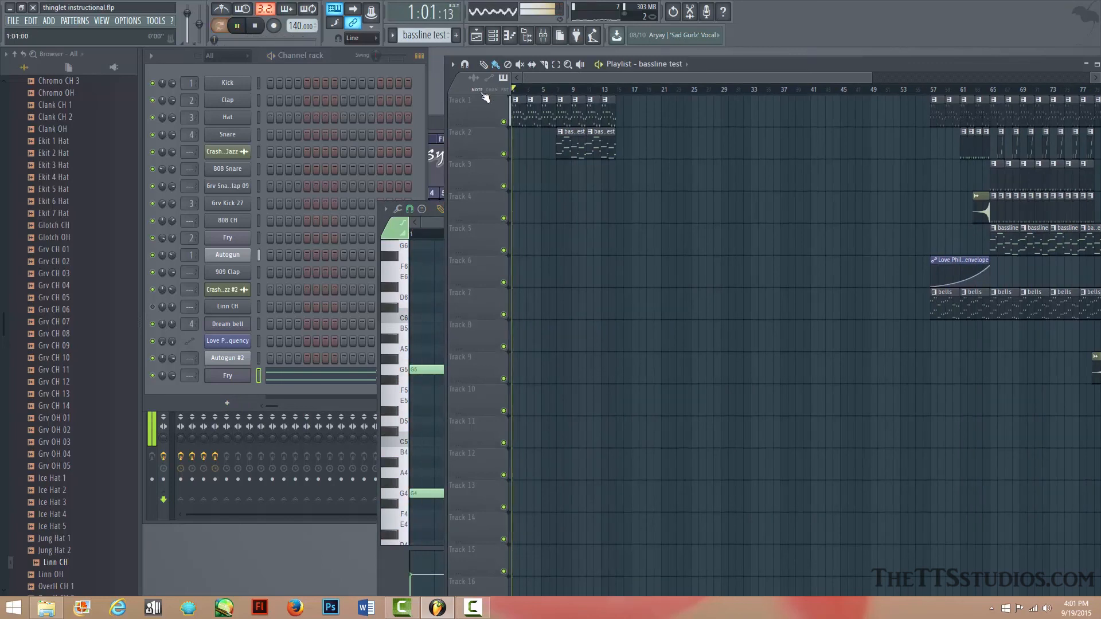
click(557, 89)
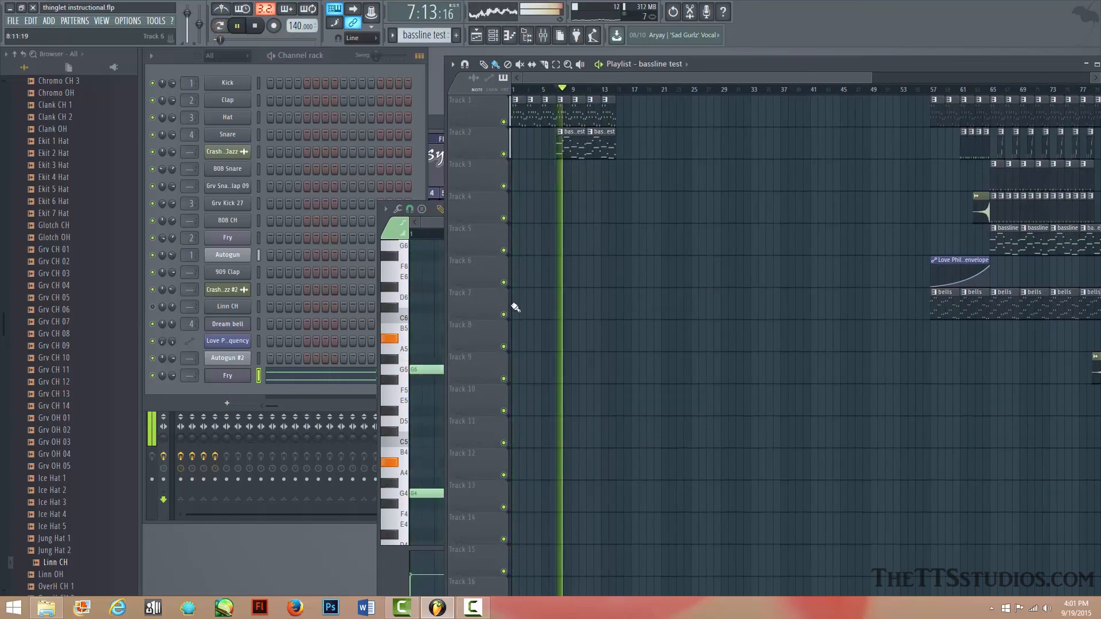
key(space)
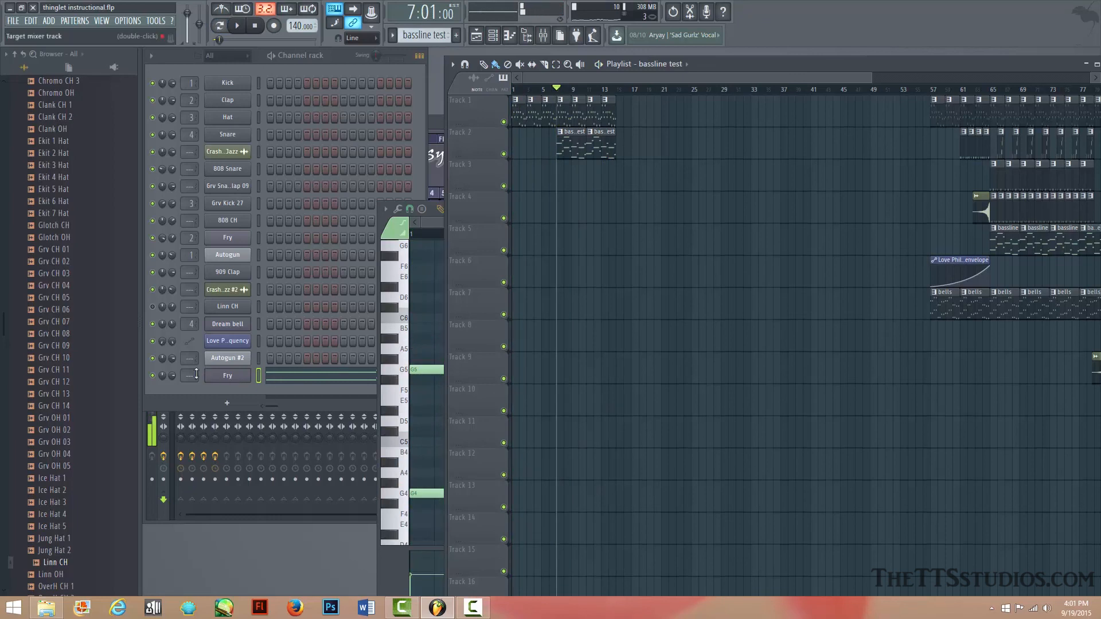
Step: Route the bassline test's Fry channel to mixer track 2 and open the Soundgoodizer on Insert 2
drag(193, 377, 193, 368)
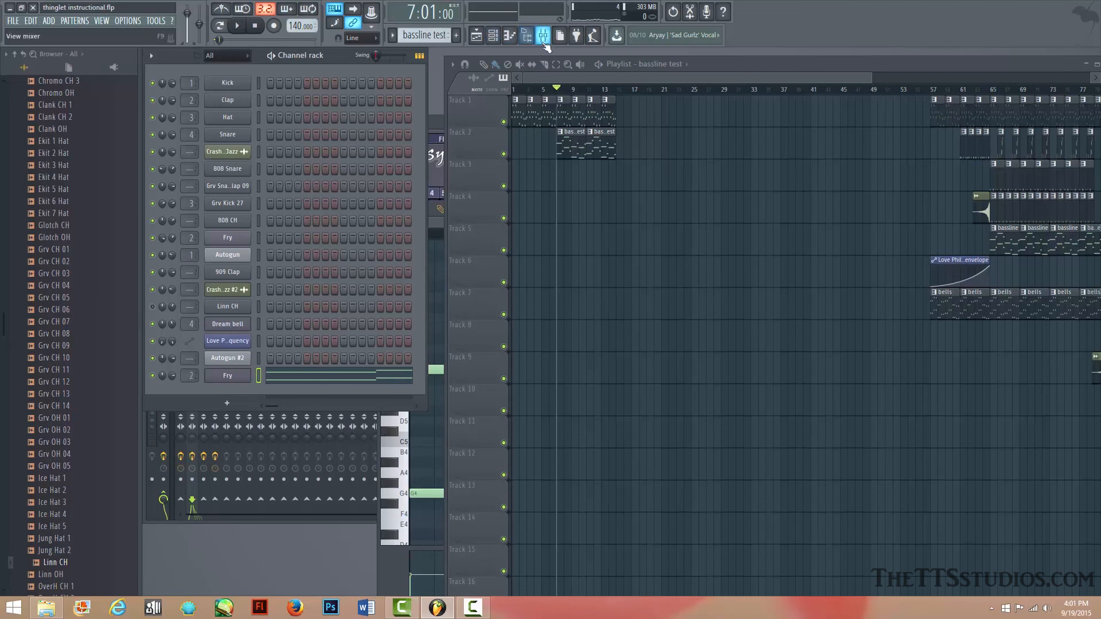
click(543, 34)
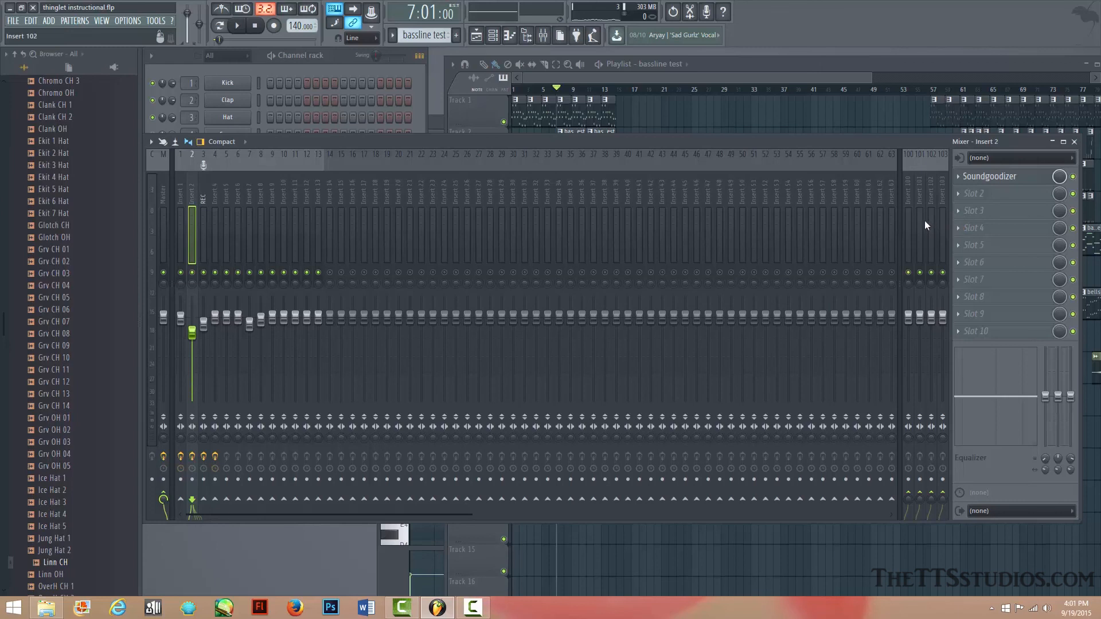
click(992, 176)
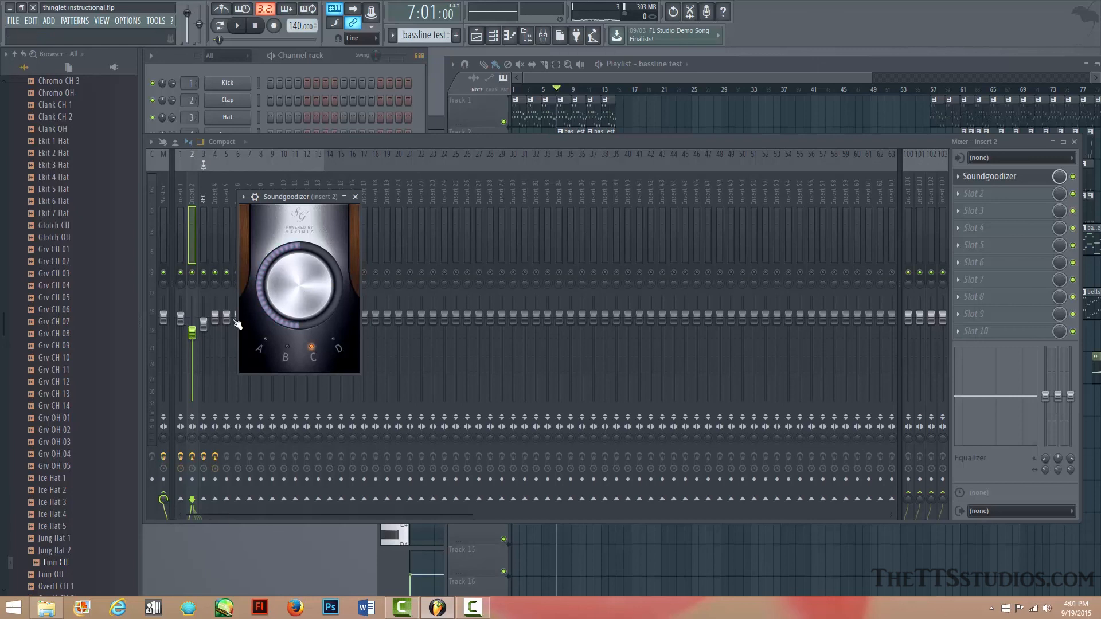
Step: Adjust the mixer volume of Insert 2 during playback from bar 7, leaving it slightly above its previous level
key(space)
drag(192, 333, 192, 297)
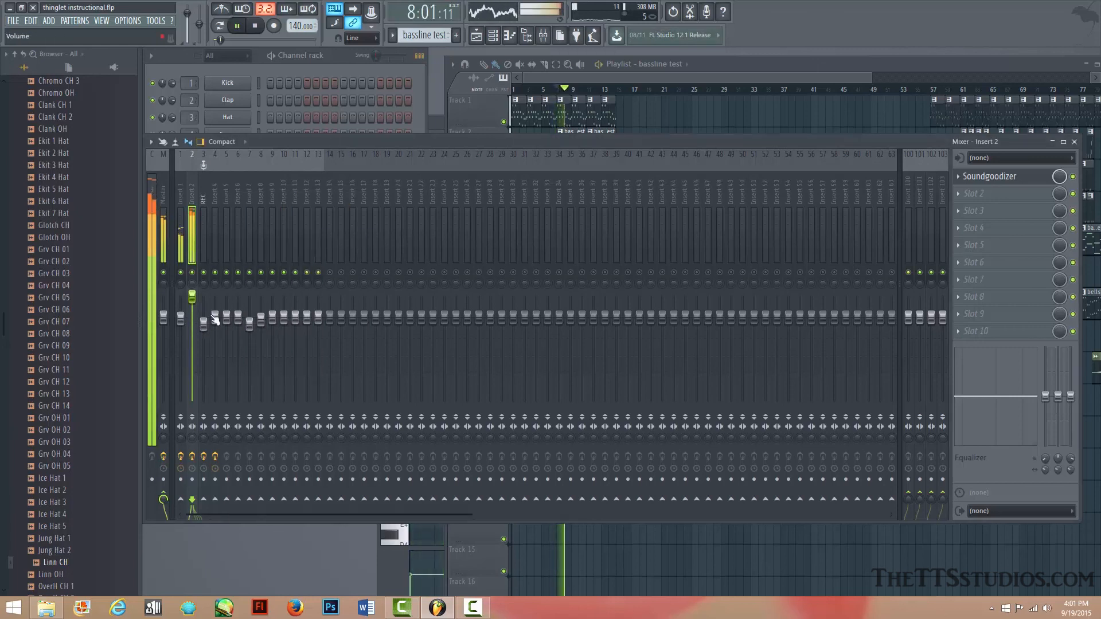
key(space)
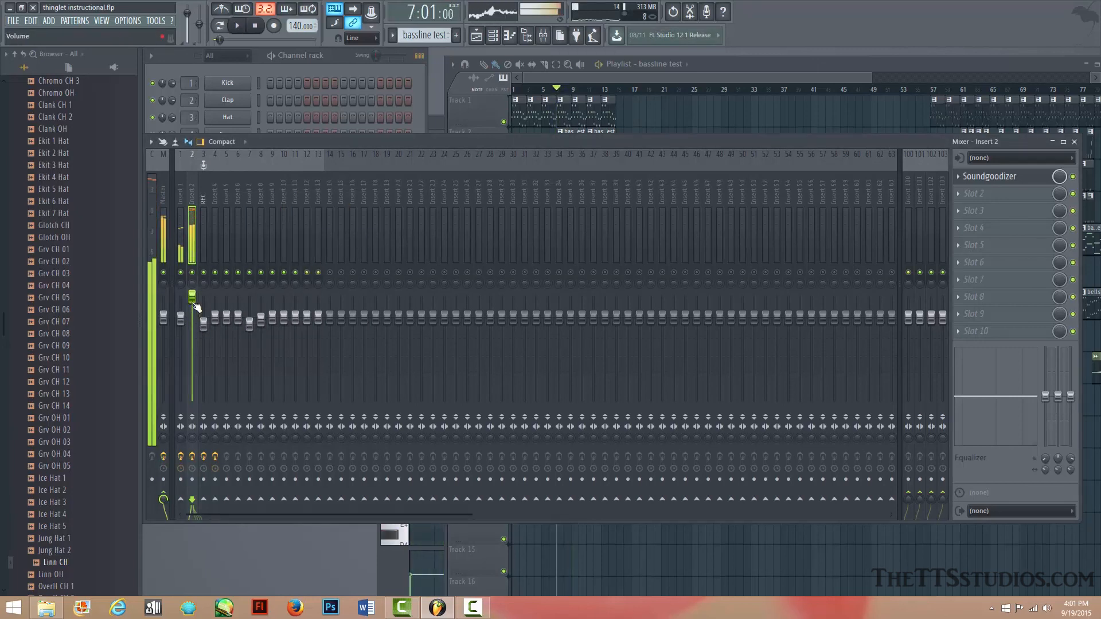
drag(194, 304, 193, 322)
key(space)
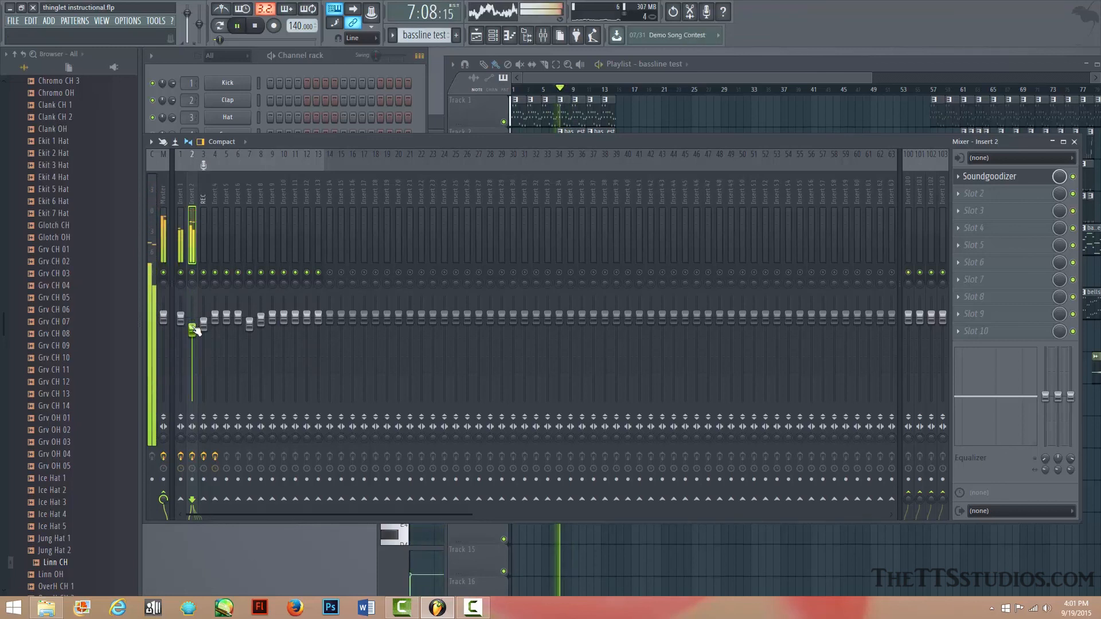
key(space)
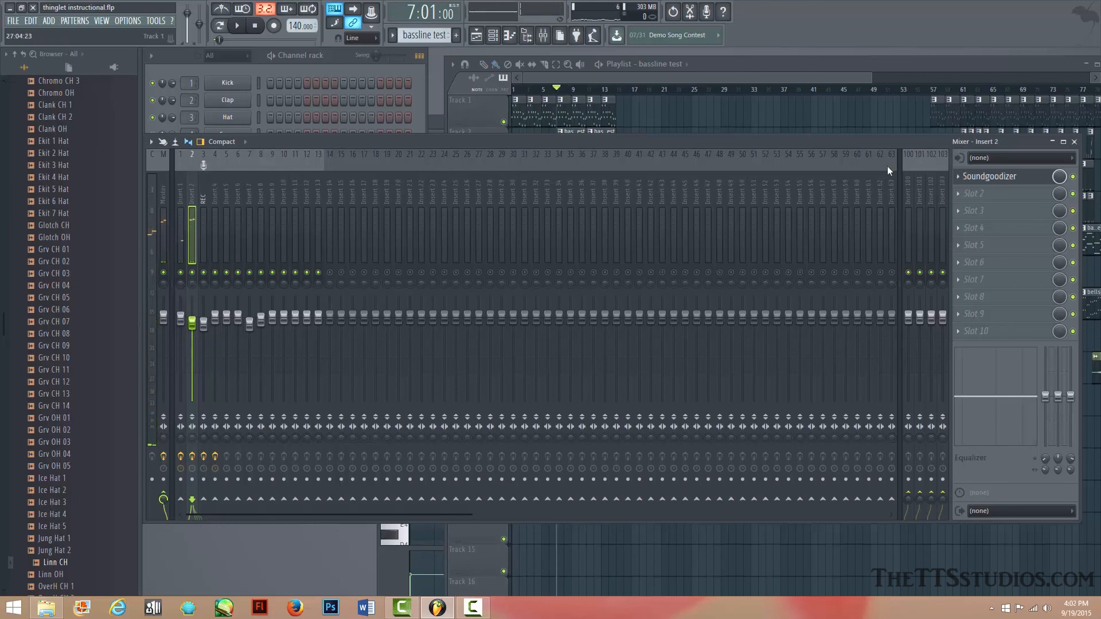
Step: Reopen Insert 2's Soundgoodizer and play the arrangement from bar 7 to check the processed bassline
click(989, 178)
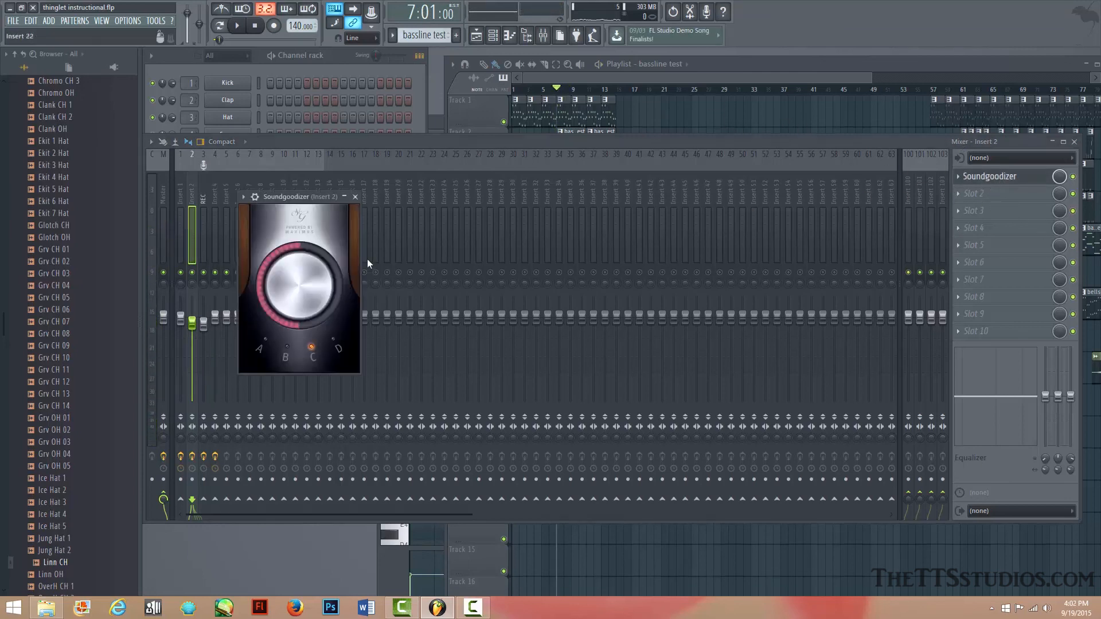
click(661, 105)
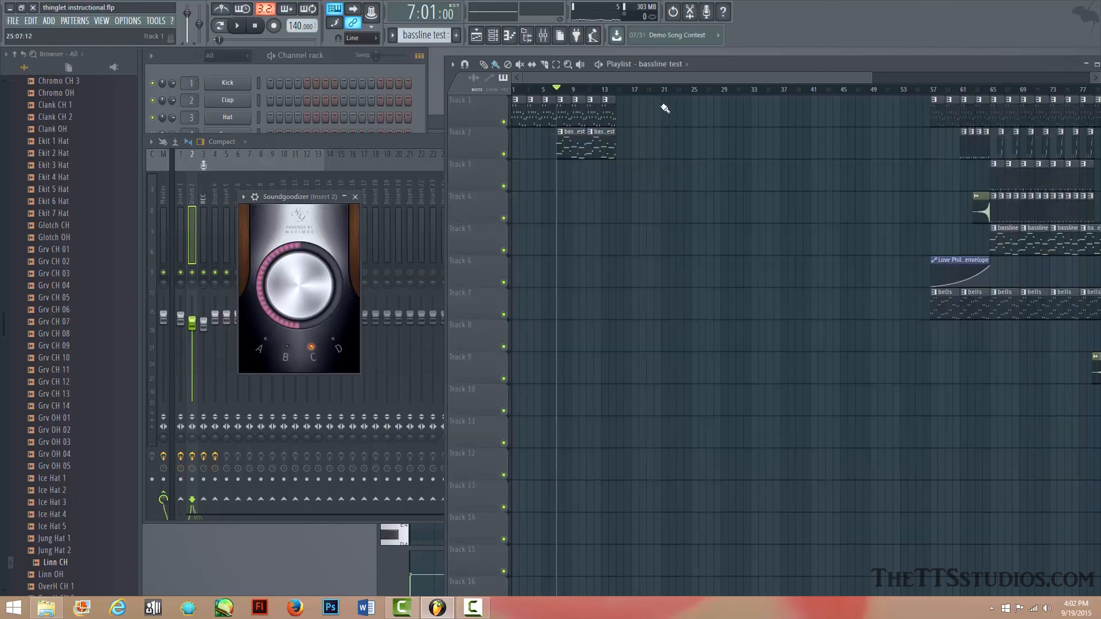
key(space)
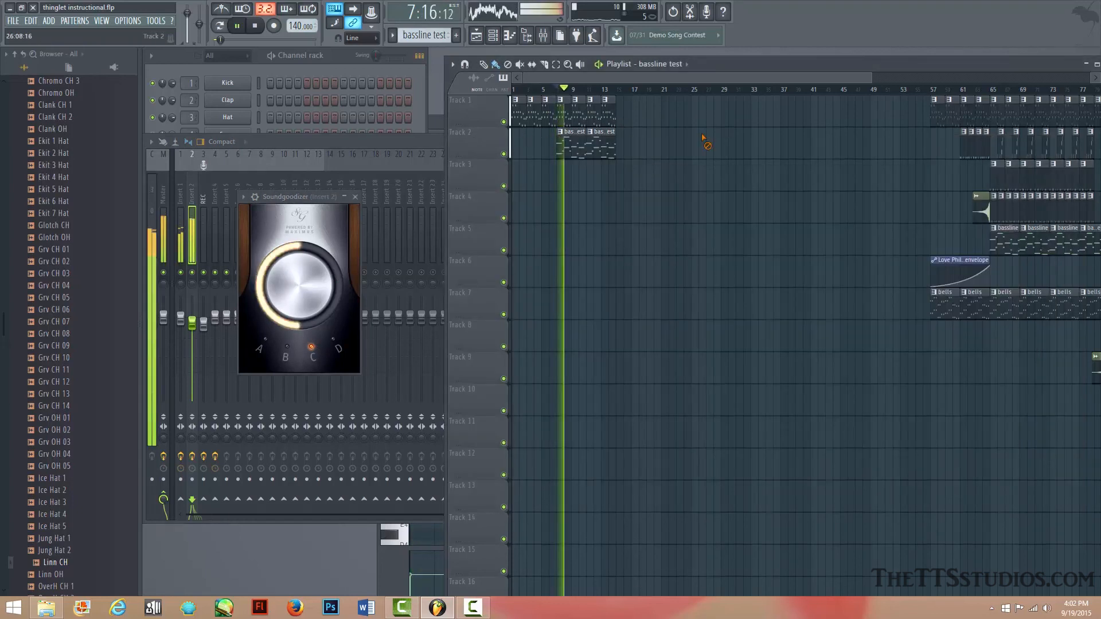
click(415, 105)
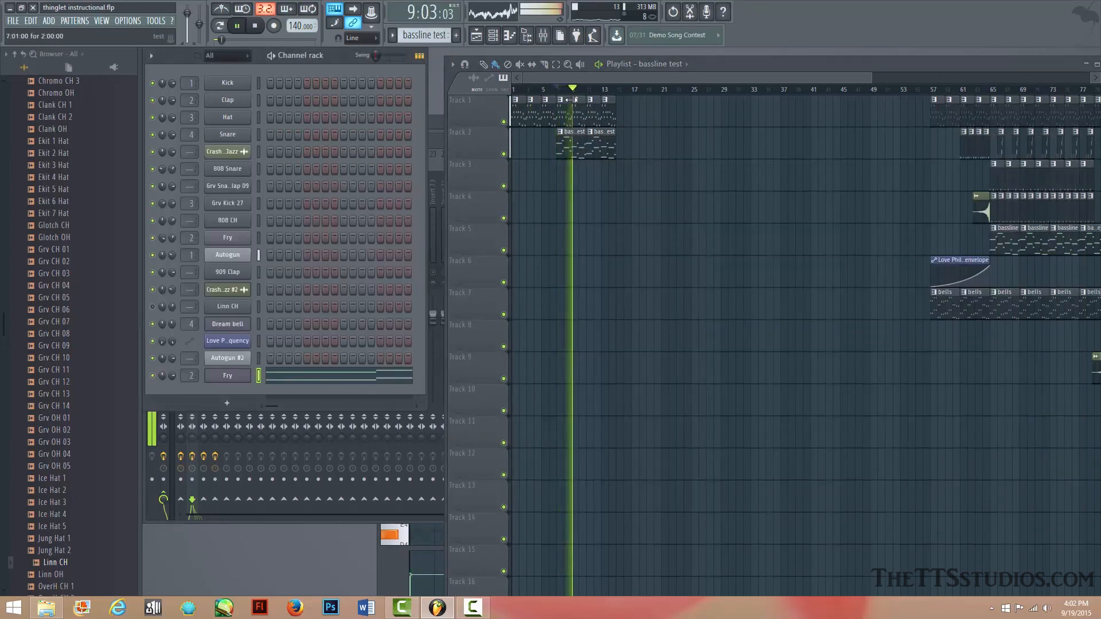
key(space)
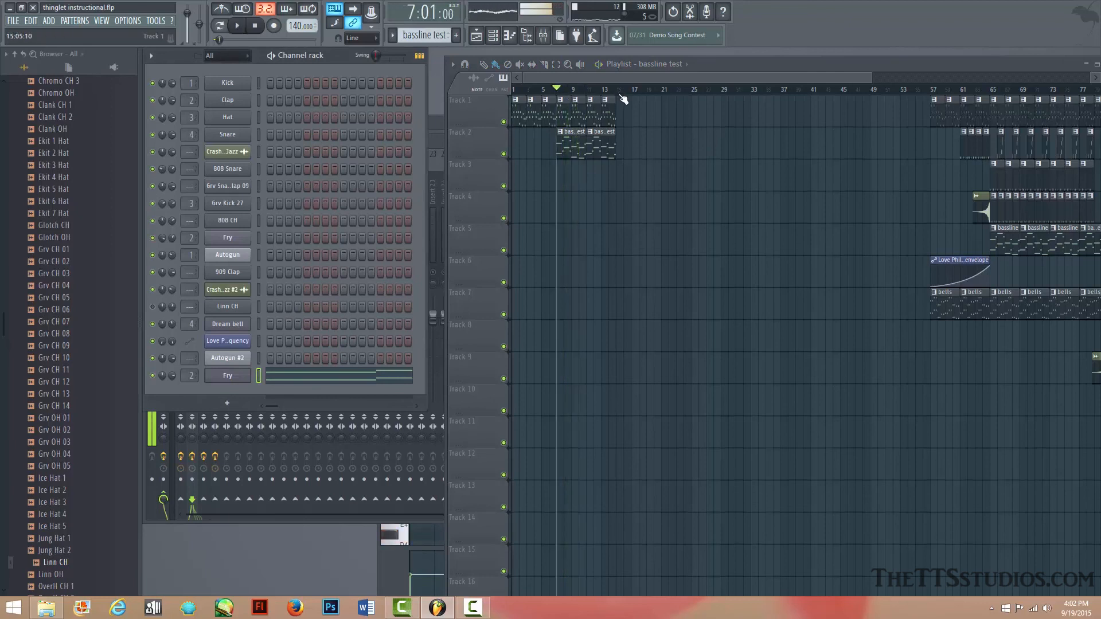
scroll(585, 91, up, 5)
scroll(595, 92, up, 2)
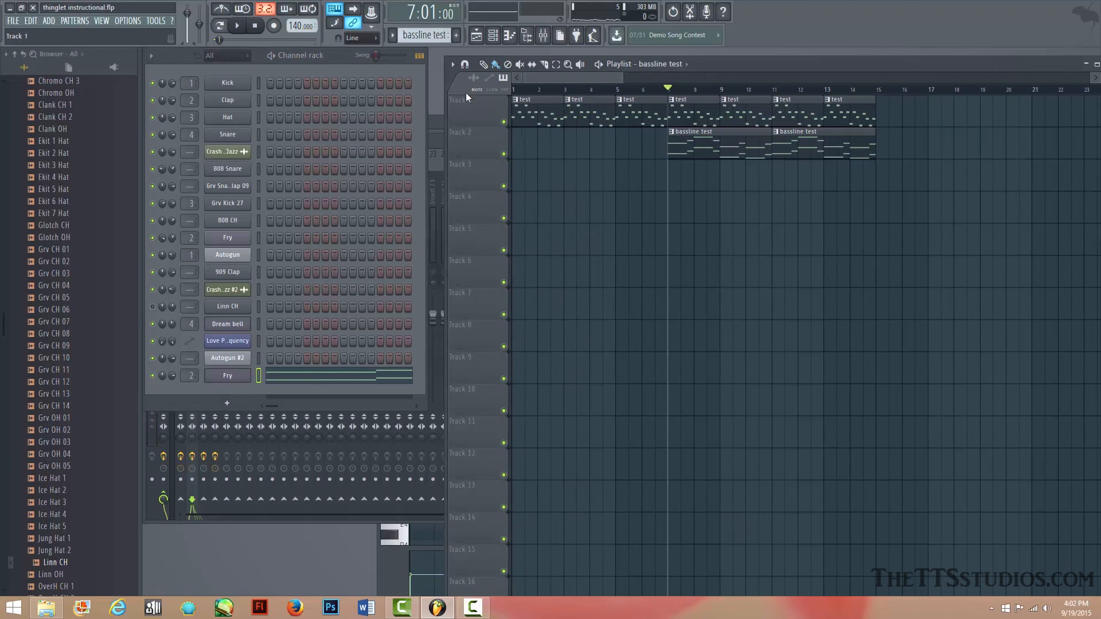
Step: Switch to the bAss drums pattern and play it on its own in pattern mode
click(456, 38)
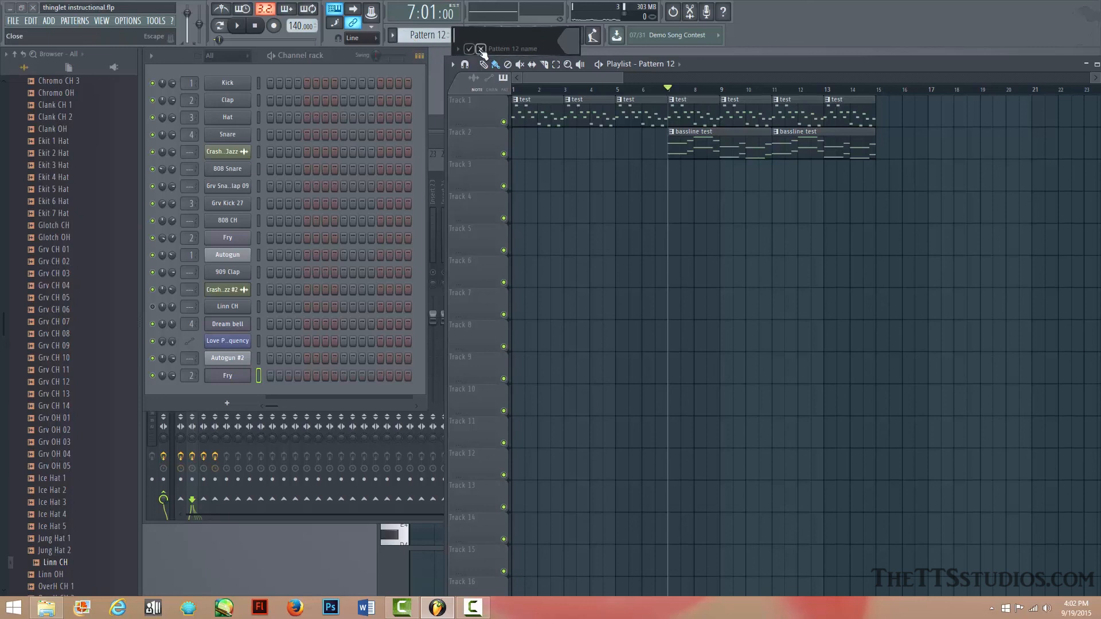
click(481, 50)
click(392, 35)
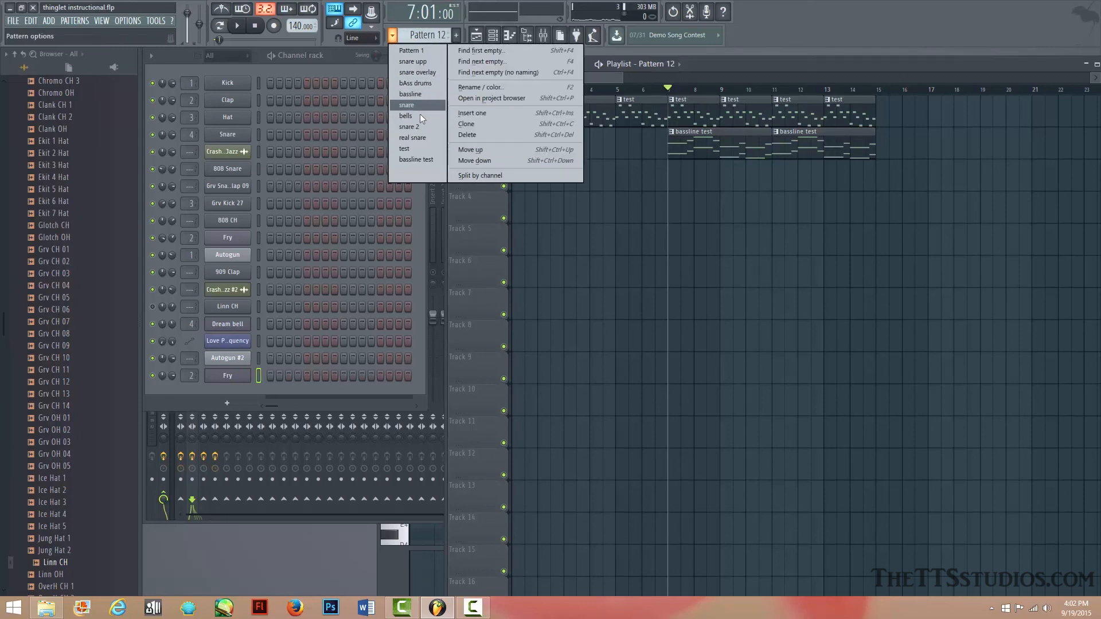
click(419, 82)
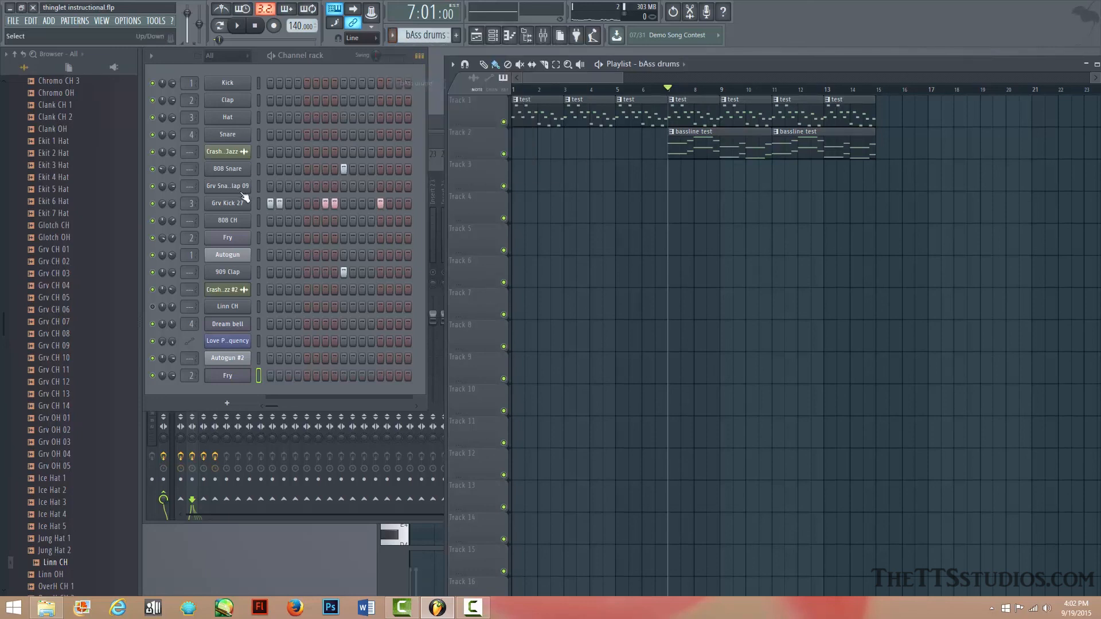
key(space)
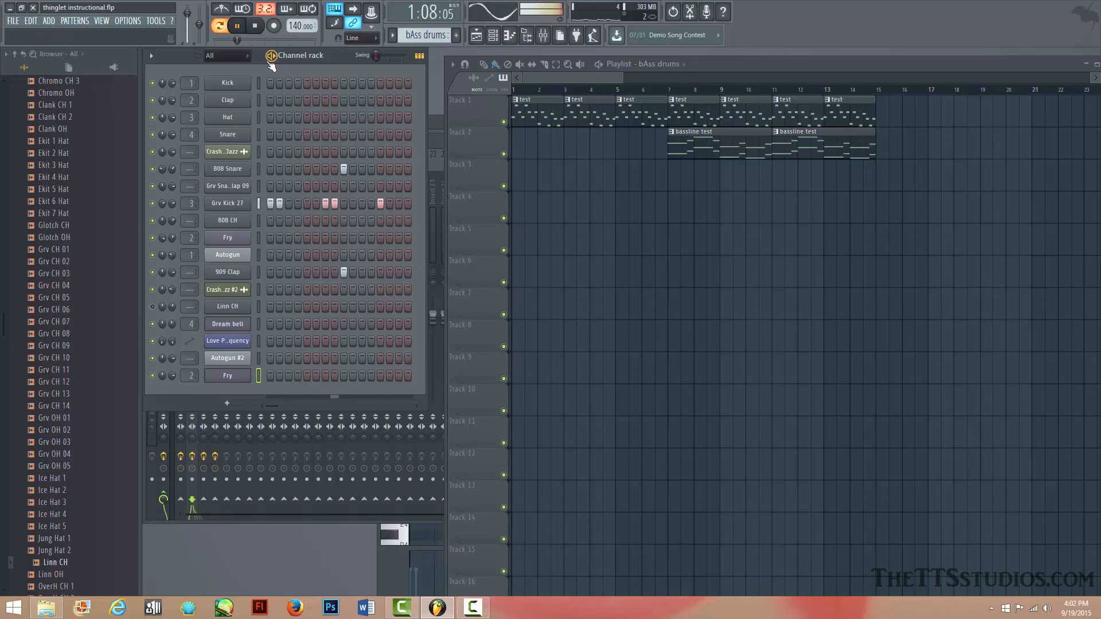
key(space)
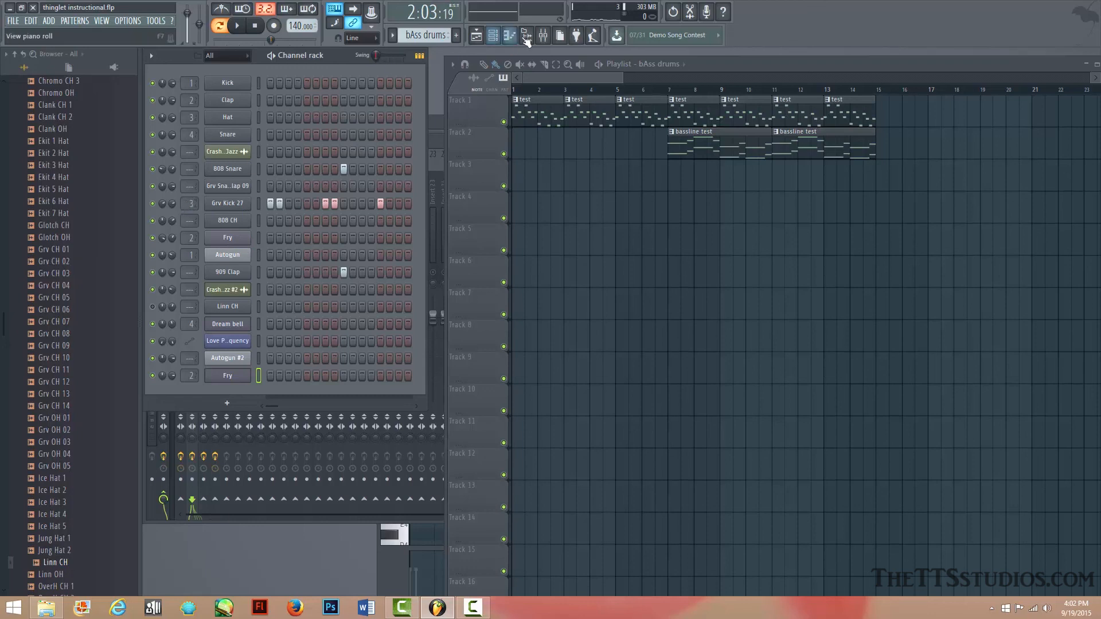
Step: Inspect the Fruity Reeverb 2 and Soundgoodizer effects on the mixer's REC track
click(543, 35)
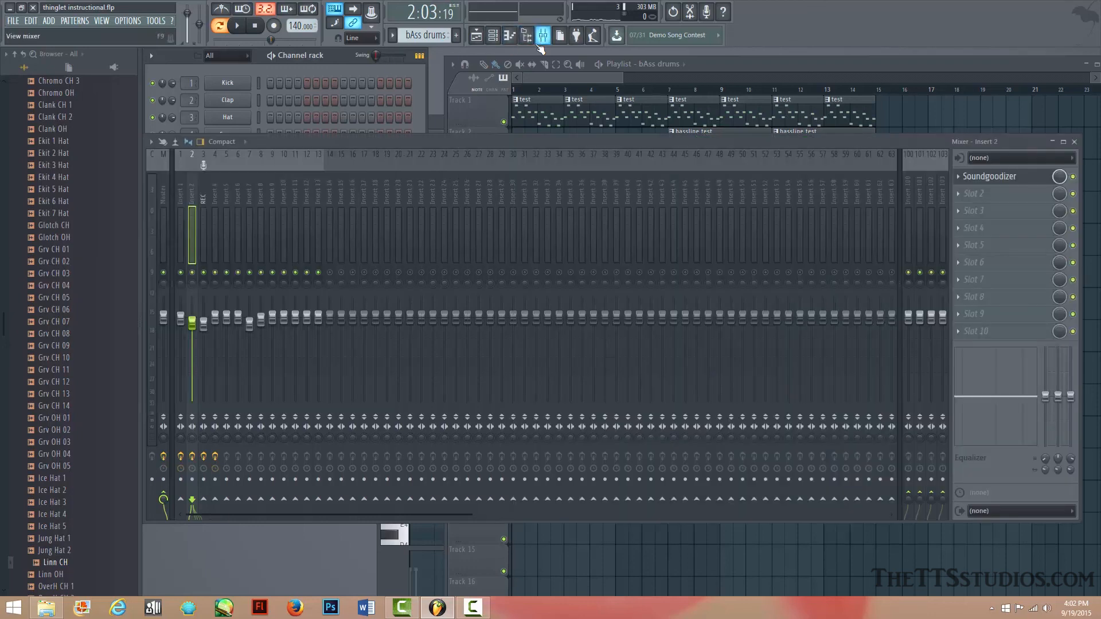
click(207, 195)
click(994, 195)
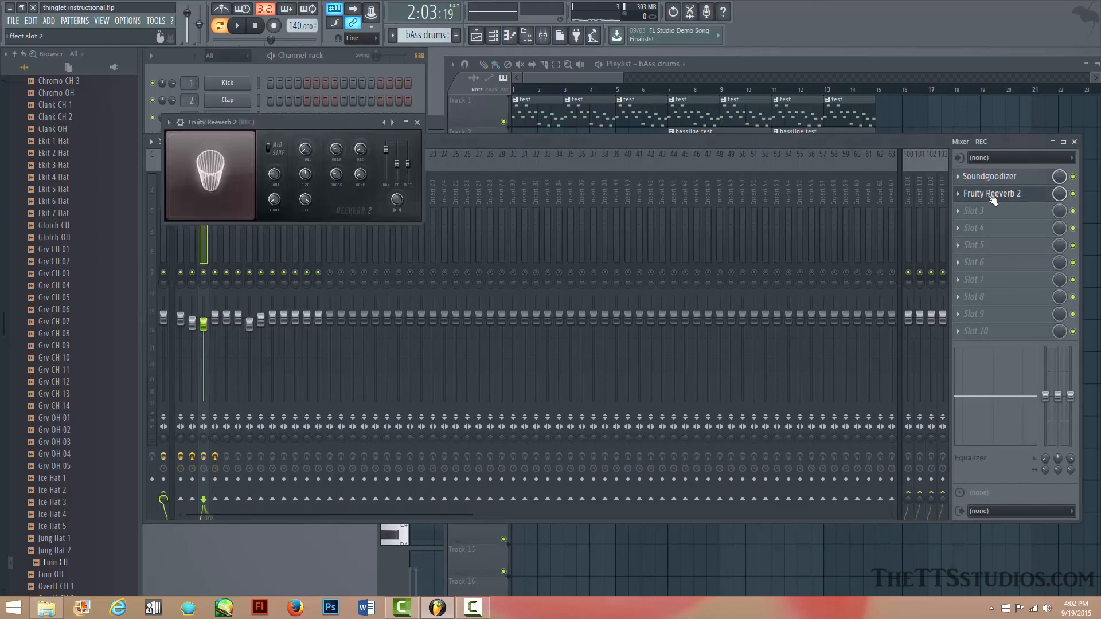
click(1011, 177)
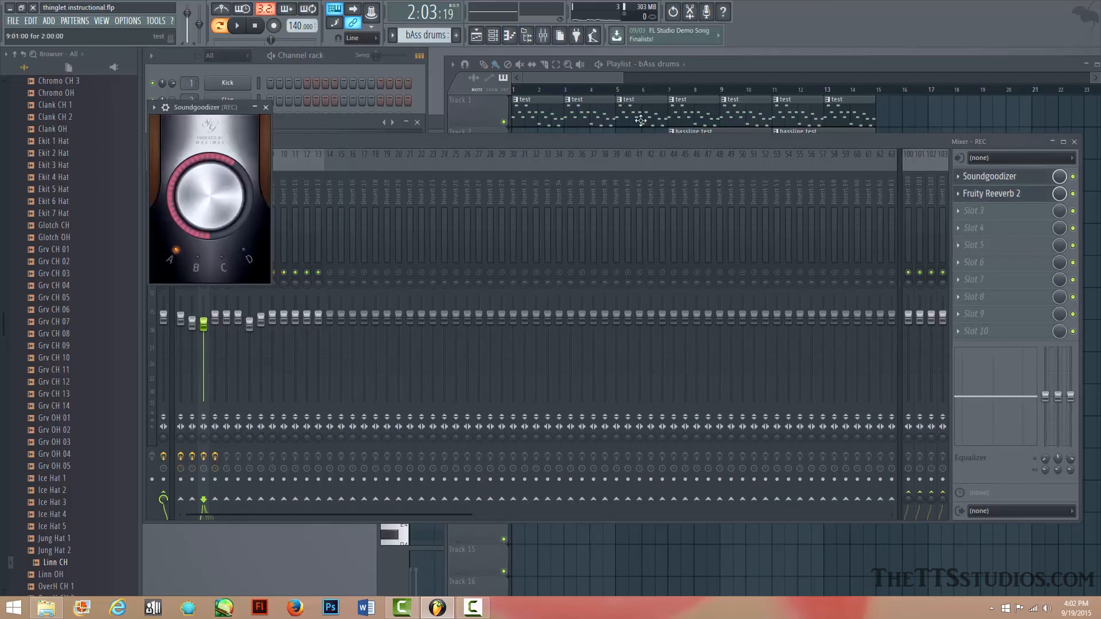
Step: Play the bAss drums pattern with Grv Kick 27 taken off mixer track 3, and restore that routing
click(700, 76)
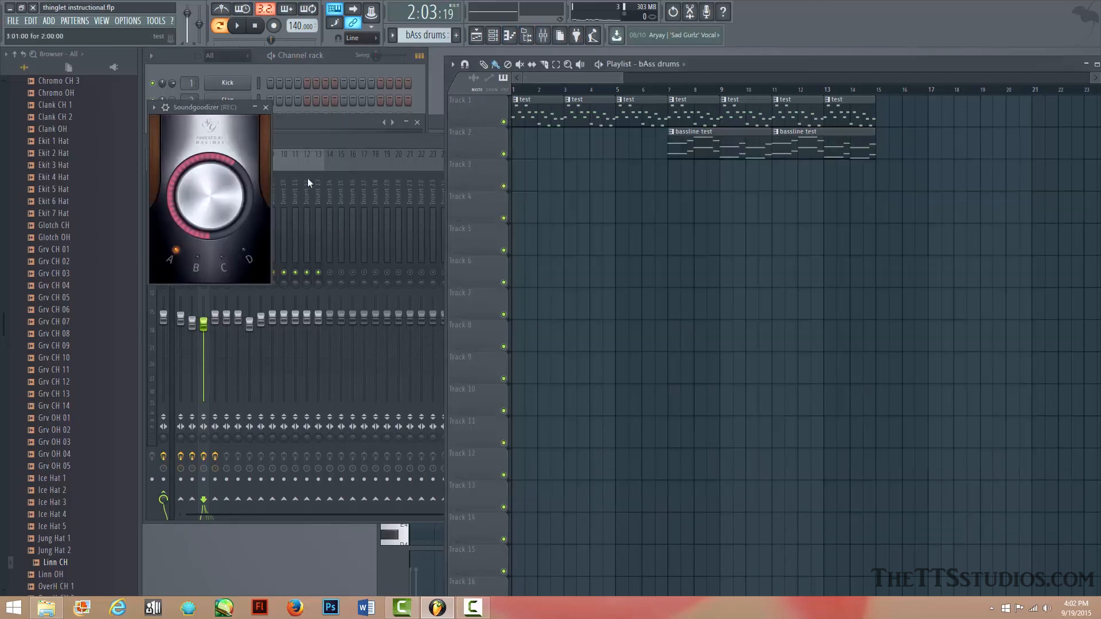
click(408, 82)
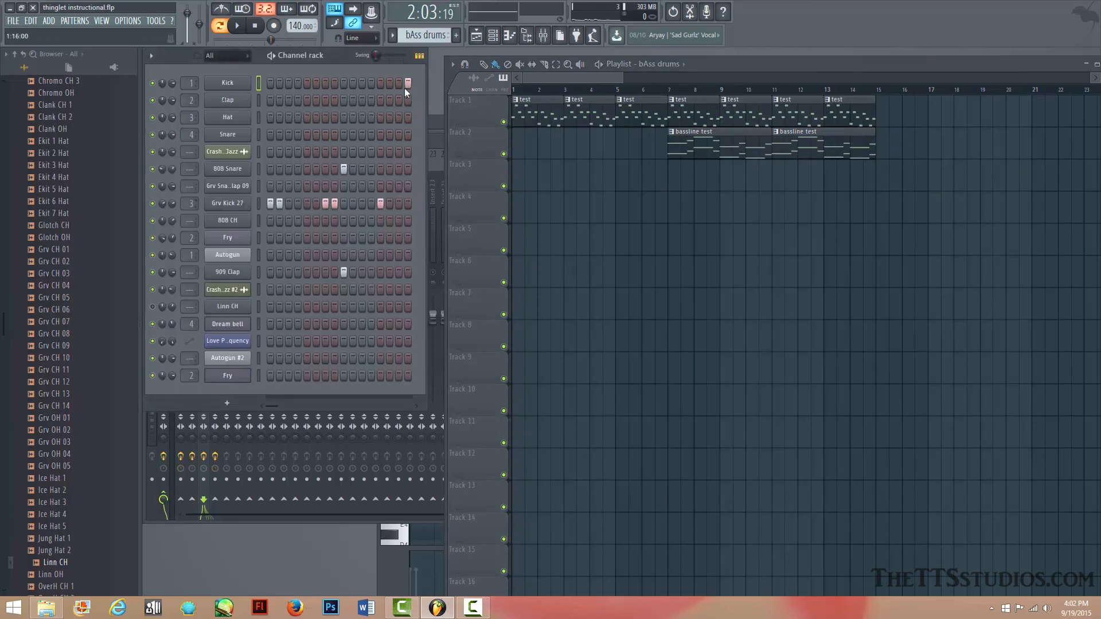
drag(187, 203, 187, 192)
key(space)
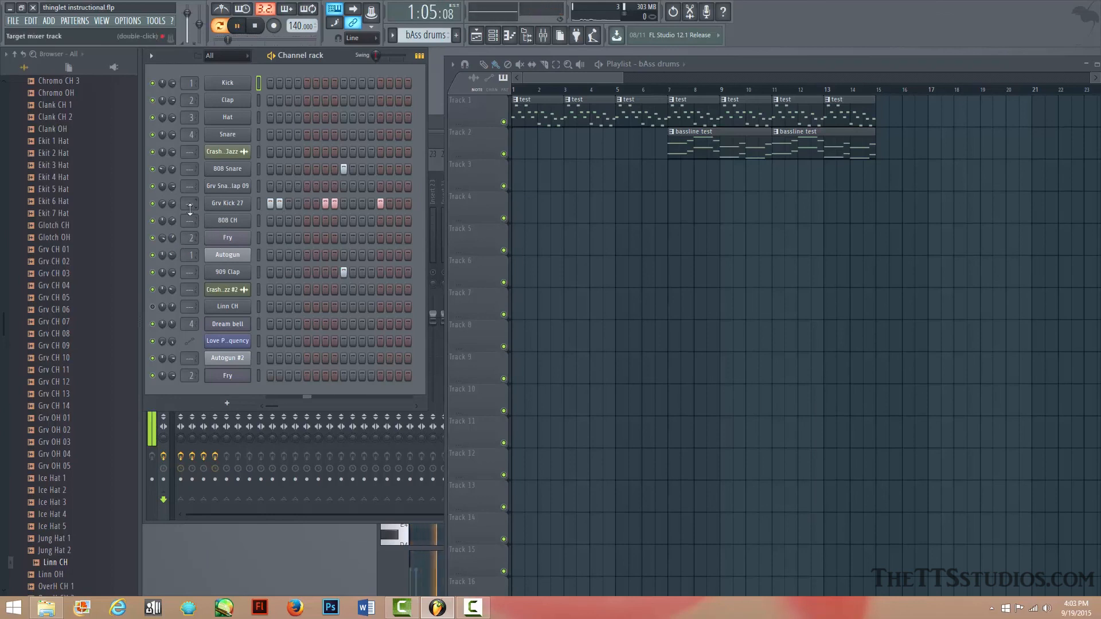
key(space)
drag(191, 209, 191, 201)
key(space)
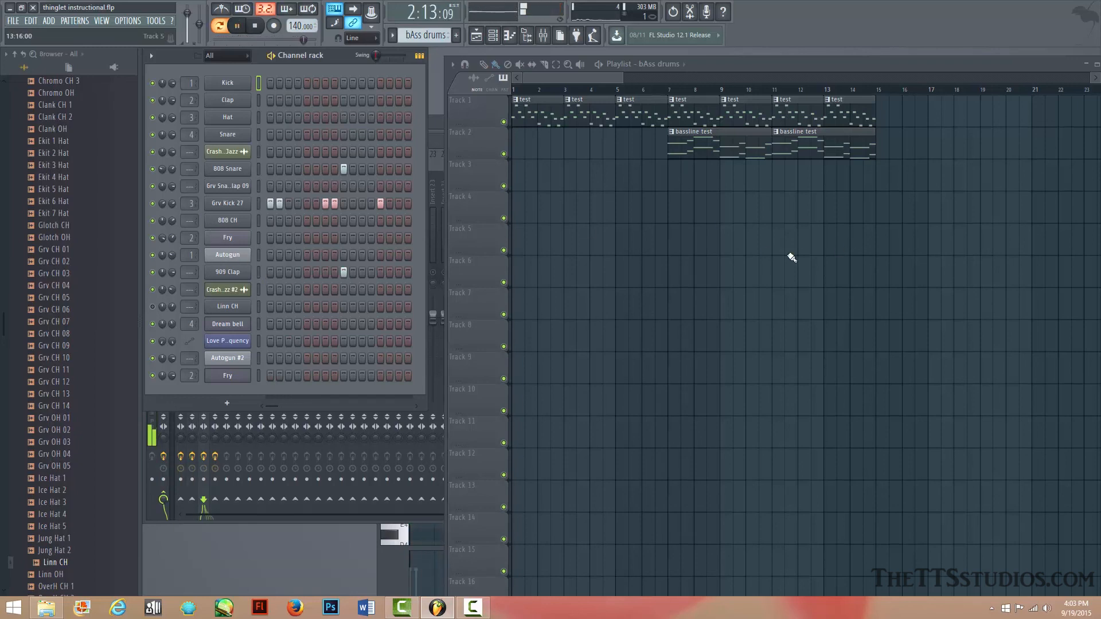
key(space)
Step: Place four bAss drums clips on Track 3 from bar 7 to bar 15 and play the arrangement from bar 6
drag(681, 184, 864, 212)
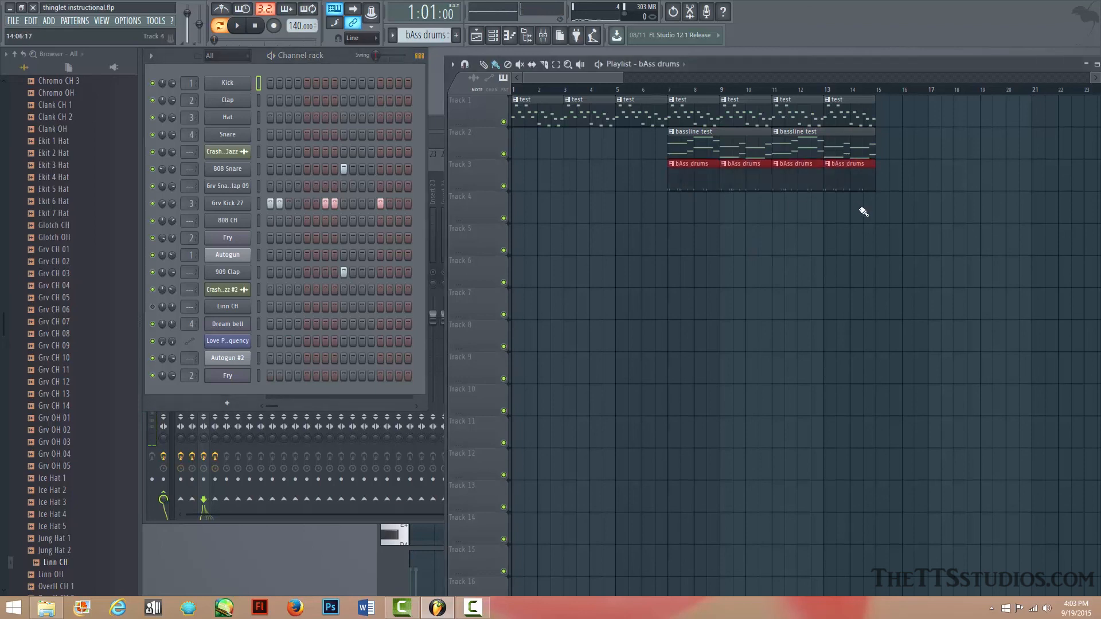
click(656, 89)
key(space)
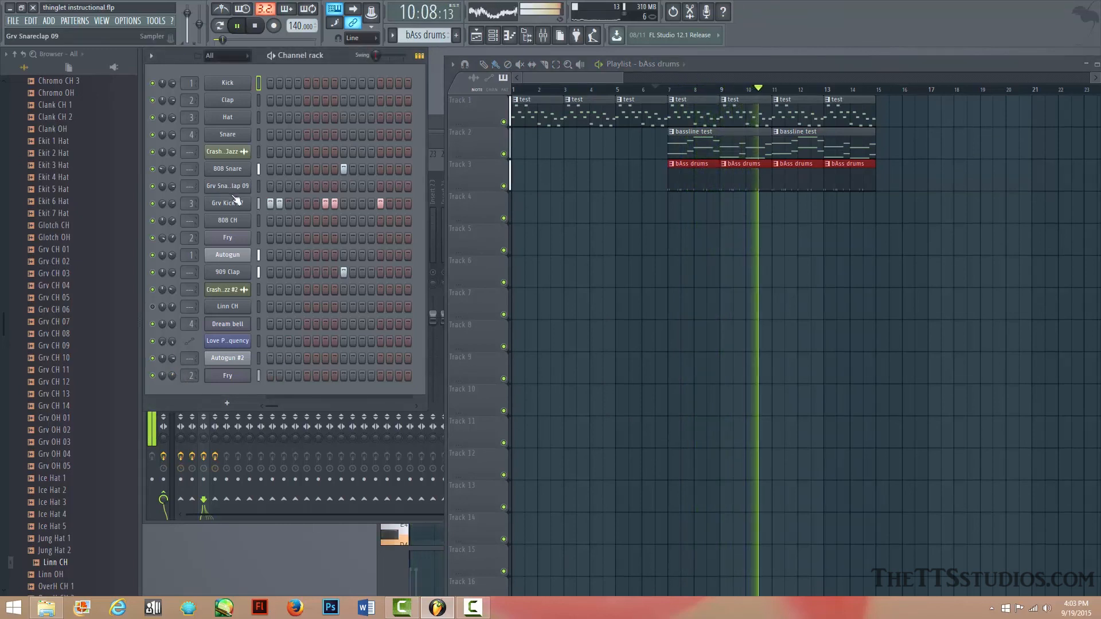
key(space)
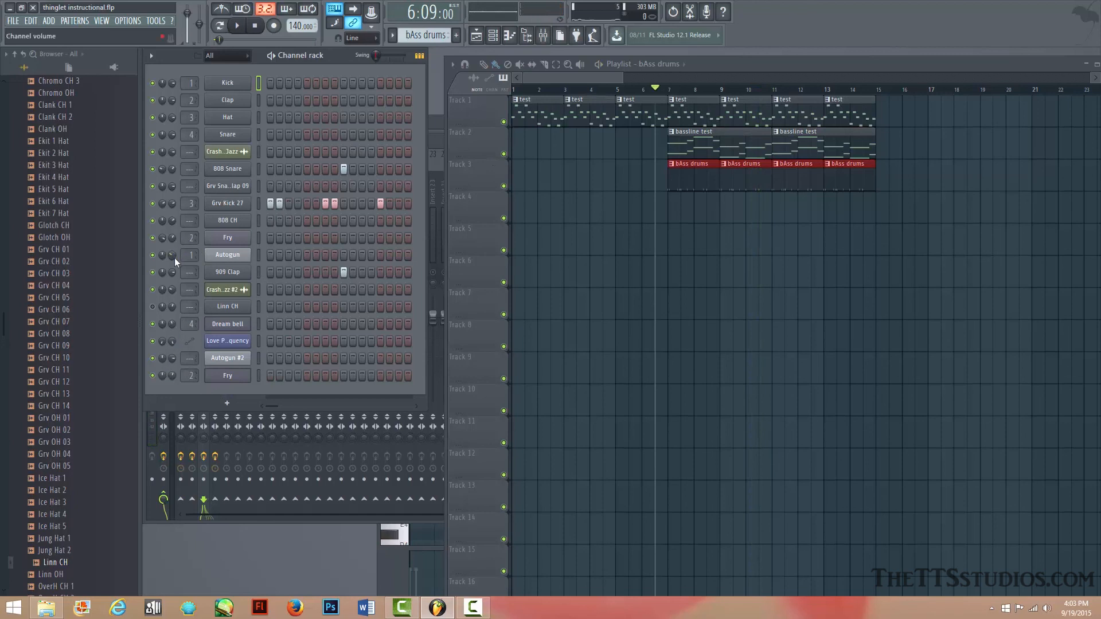
Step: Check the Autogun notes of the test pattern in the piano roll and replay the arrangement from bar 6
double_click(640, 117)
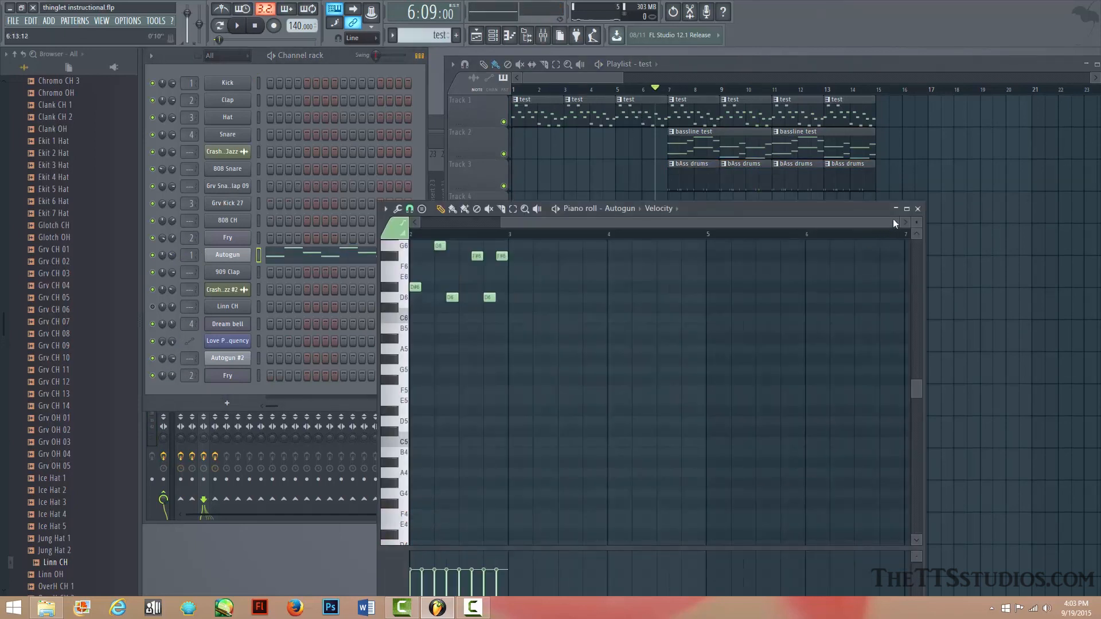
click(918, 211)
key(space)
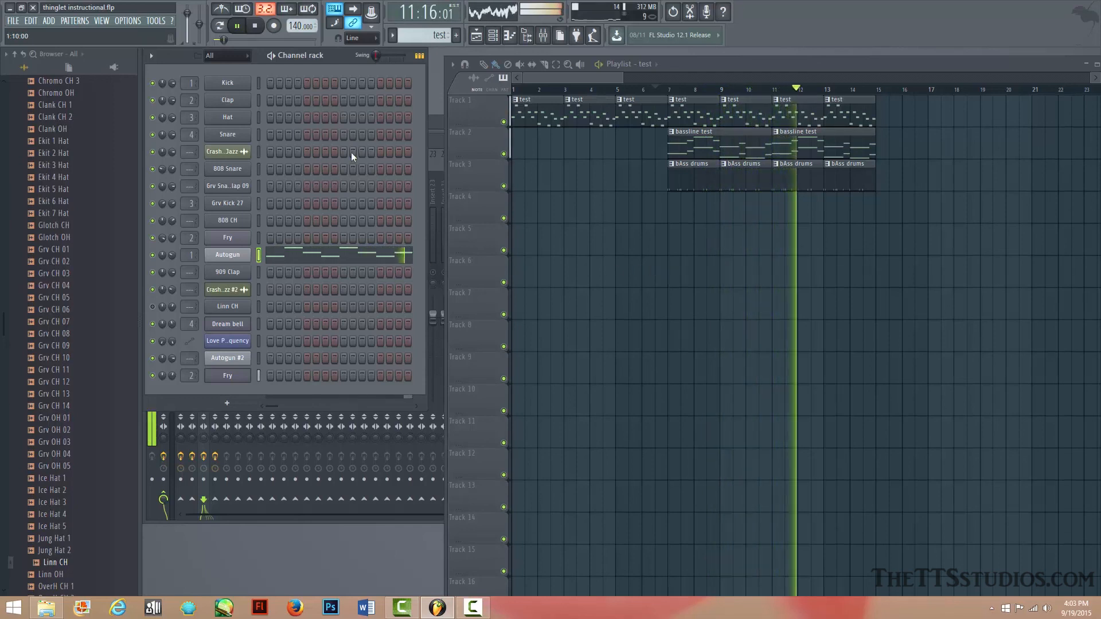
key(space)
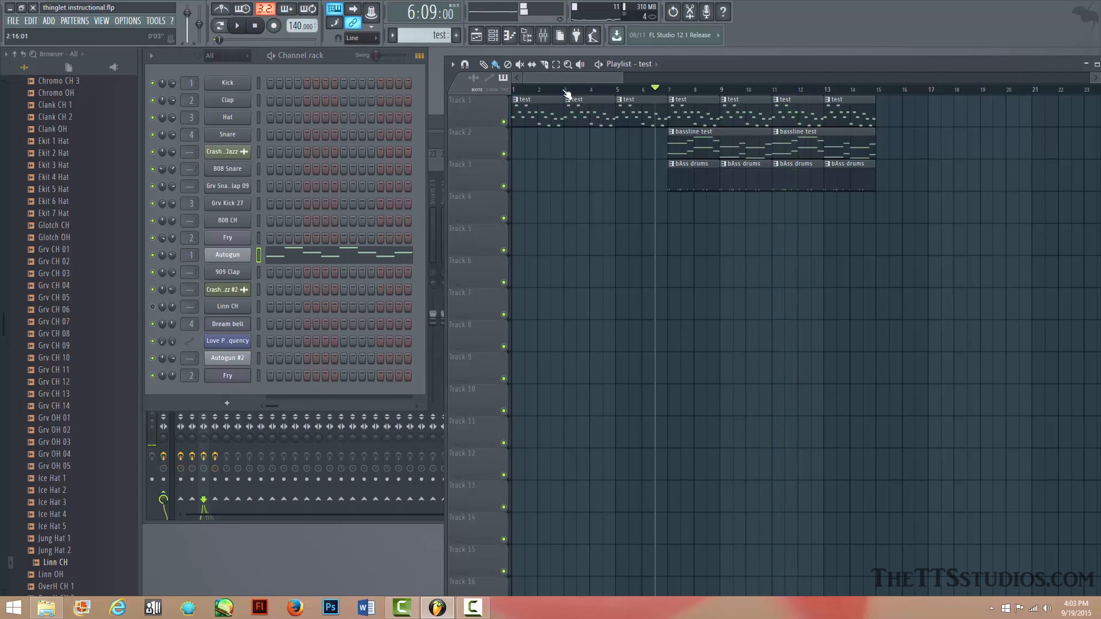
Step: Shift all playlist clips two bars later and add a test clip at bar 1 on Track 1
scroll(567, 93, down, 1)
scroll(567, 94, down, 1)
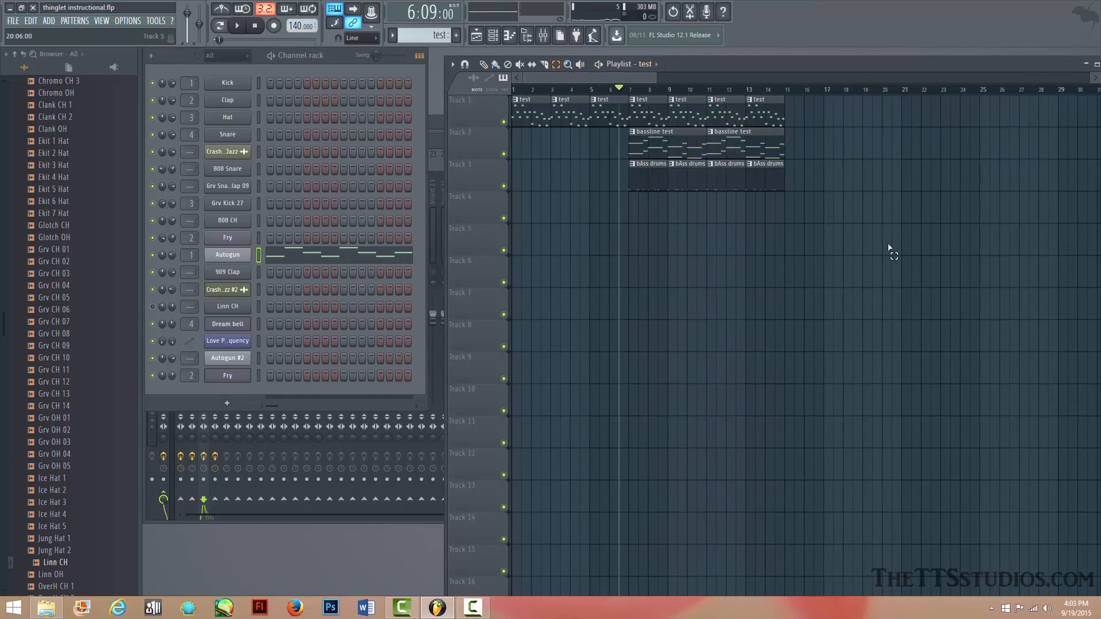
key(ctrl+a)
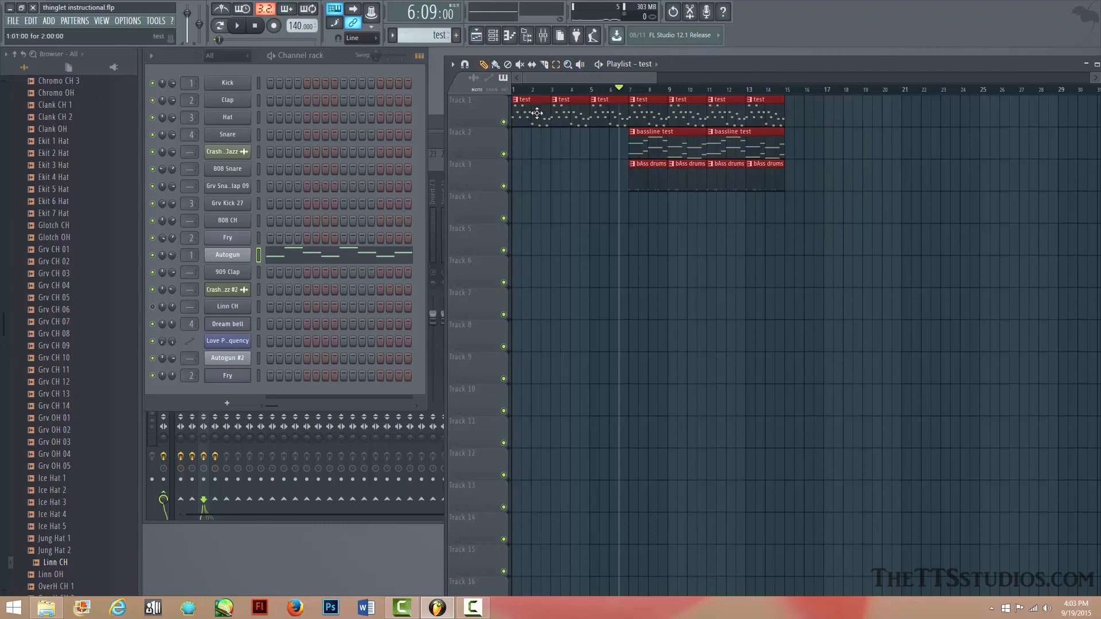
drag(537, 113, 576, 117)
click(566, 167)
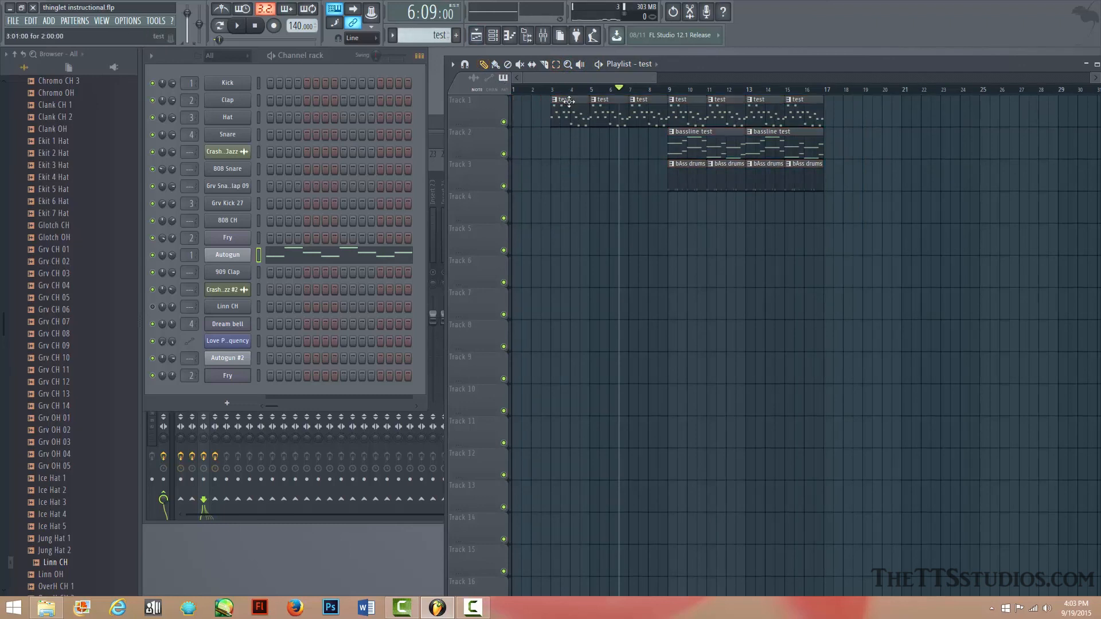
click(521, 118)
Step: Play the arrangement from bar 1 and skip ahead to around bar 8 to hear the bass and drums enter
click(522, 94)
key(space)
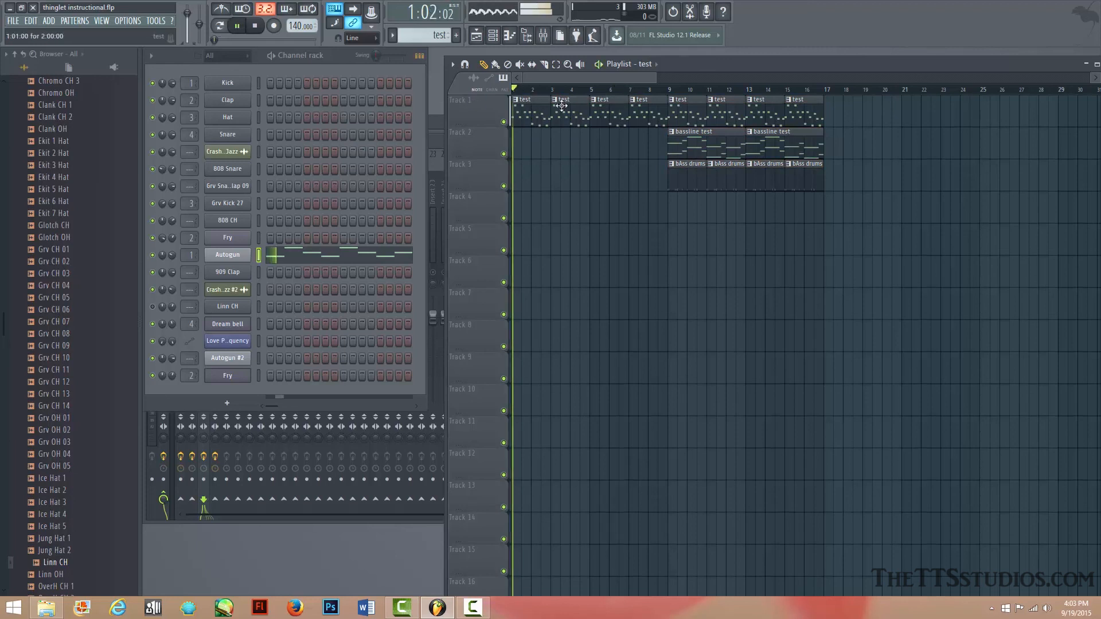
click(630, 90)
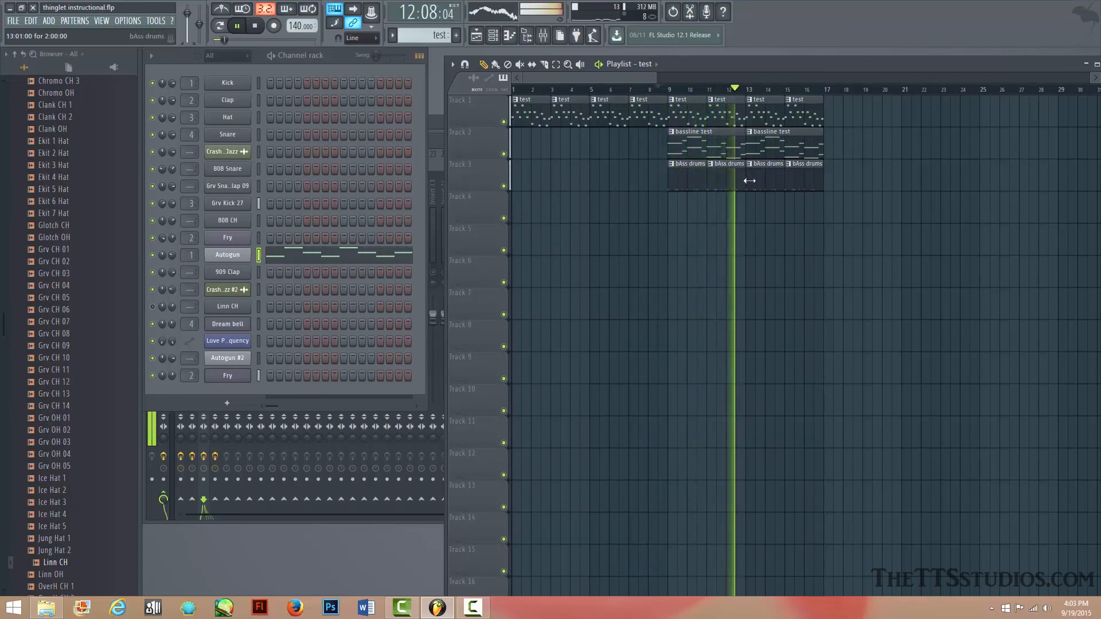
key(space)
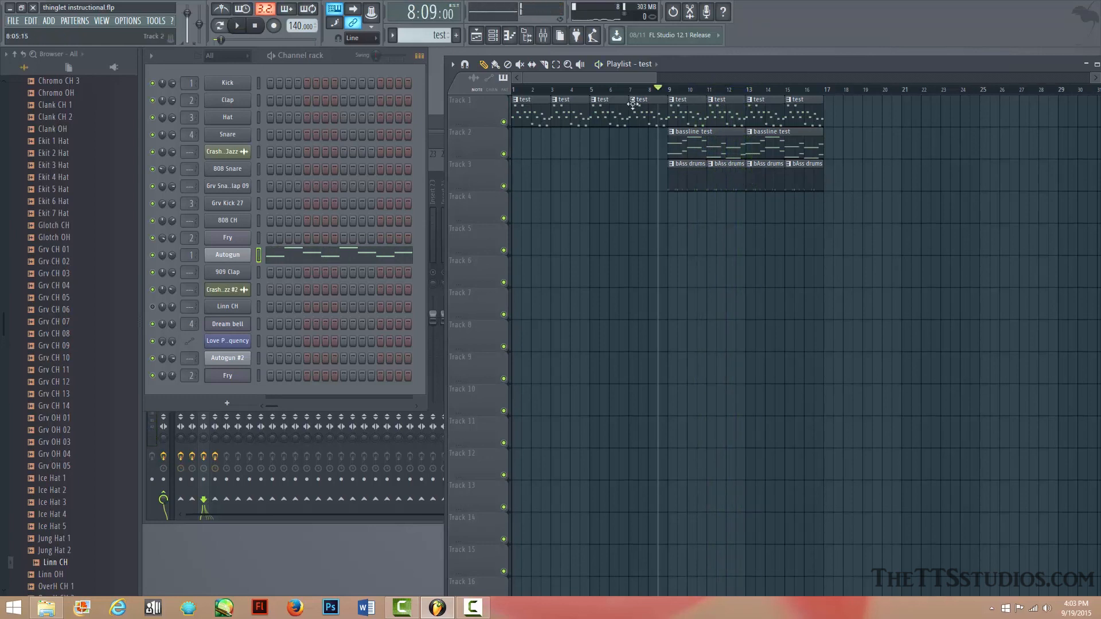
Step: Switch to the snare pattern and clear all steps from its Linn CH channel
drag(614, 78, 665, 172)
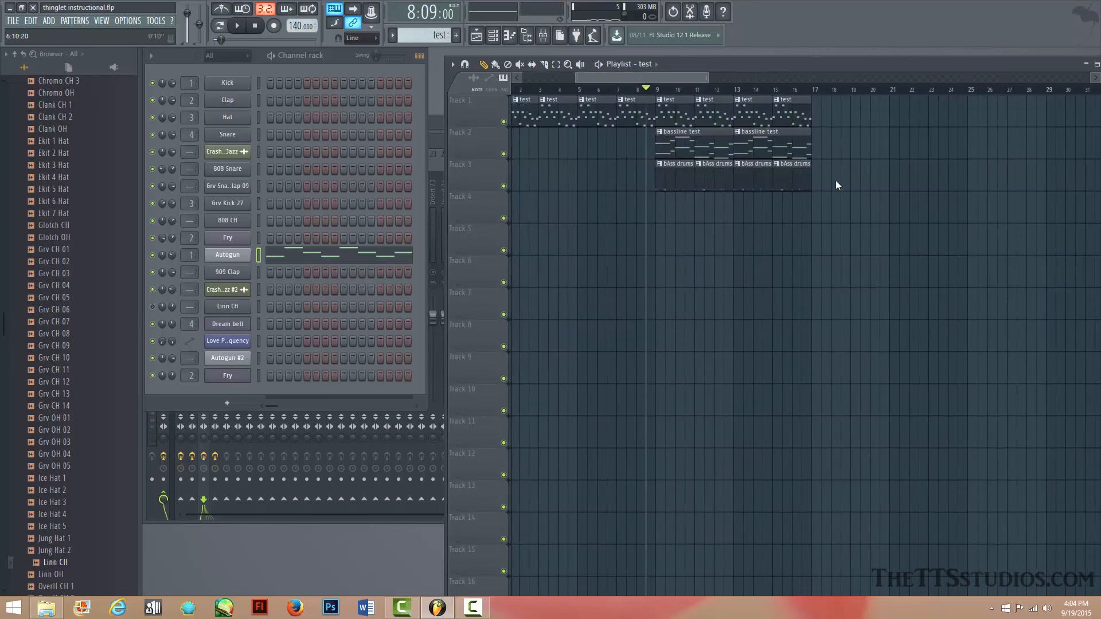
drag(836, 181, 453, 206)
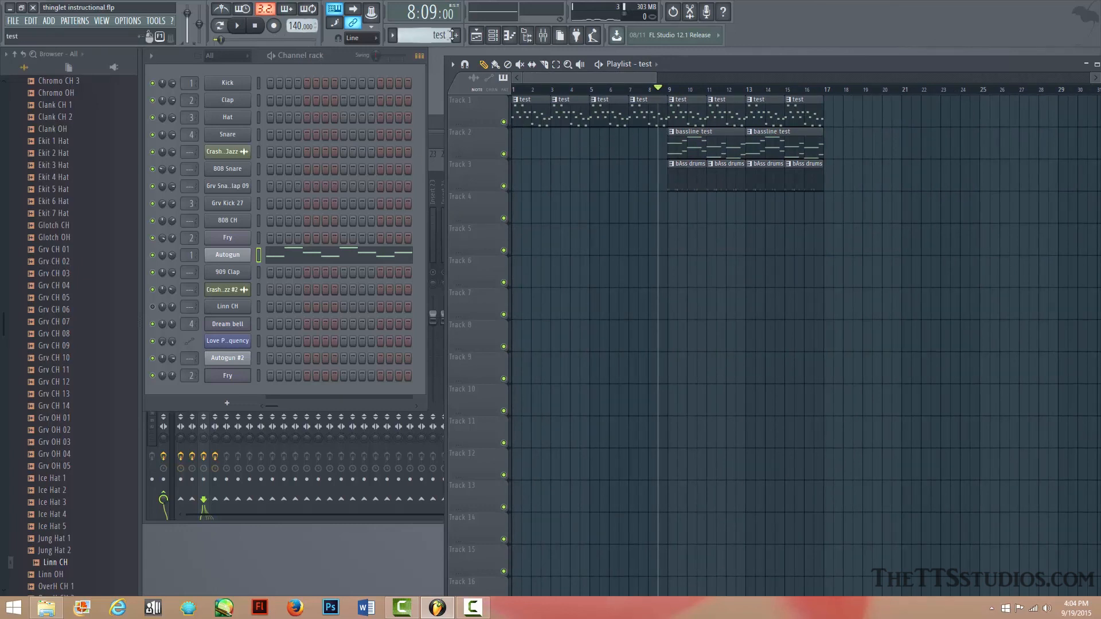
click(393, 36)
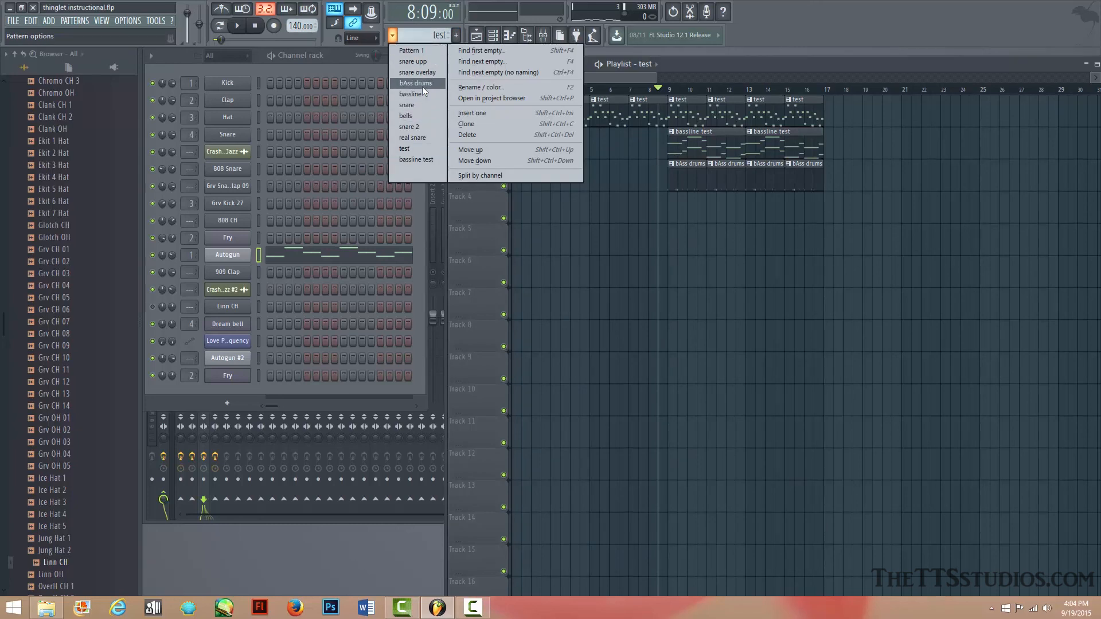
click(422, 105)
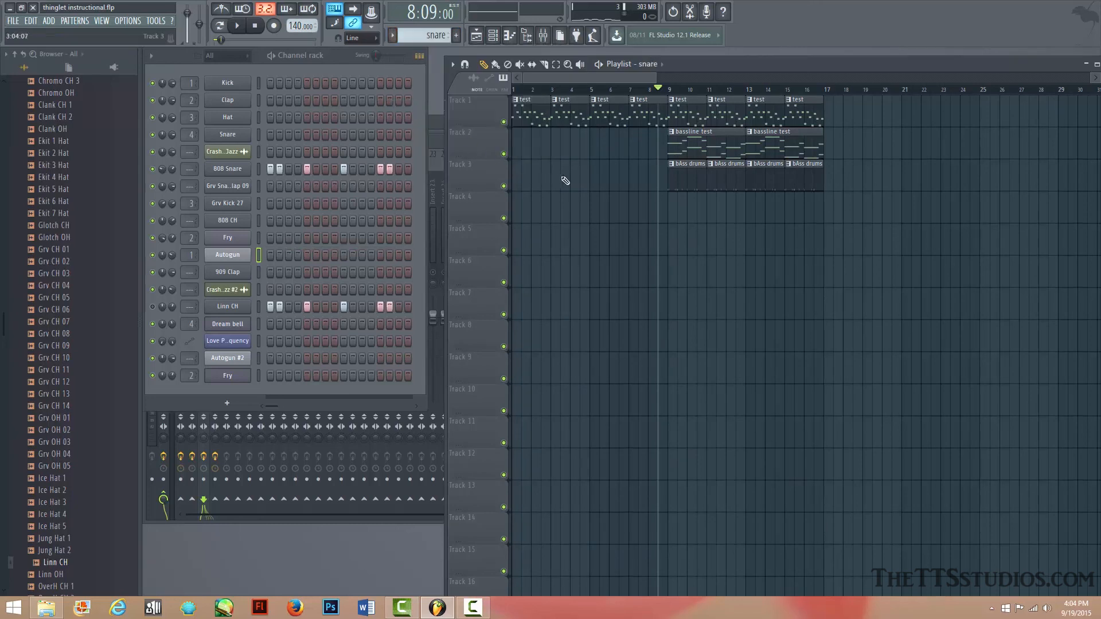
right_click(390, 307)
right_click(380, 307)
right_click(344, 307)
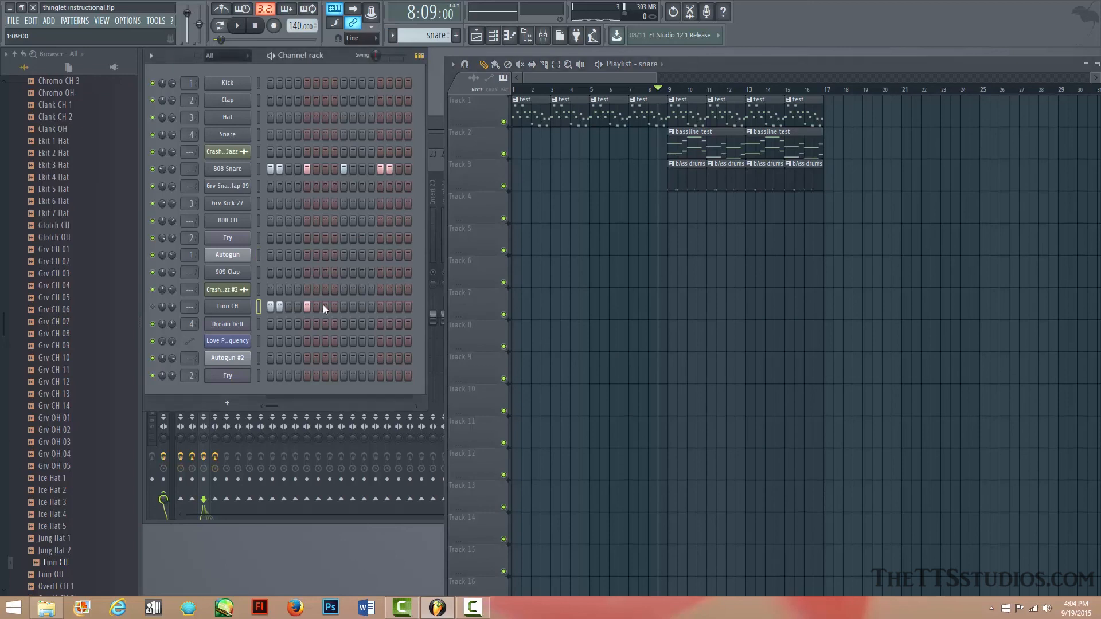
Step: Audition the 808 Snare part and fill Track 2 with snare clips from bar 5 up to bar 9
click(605, 154)
click(592, 88)
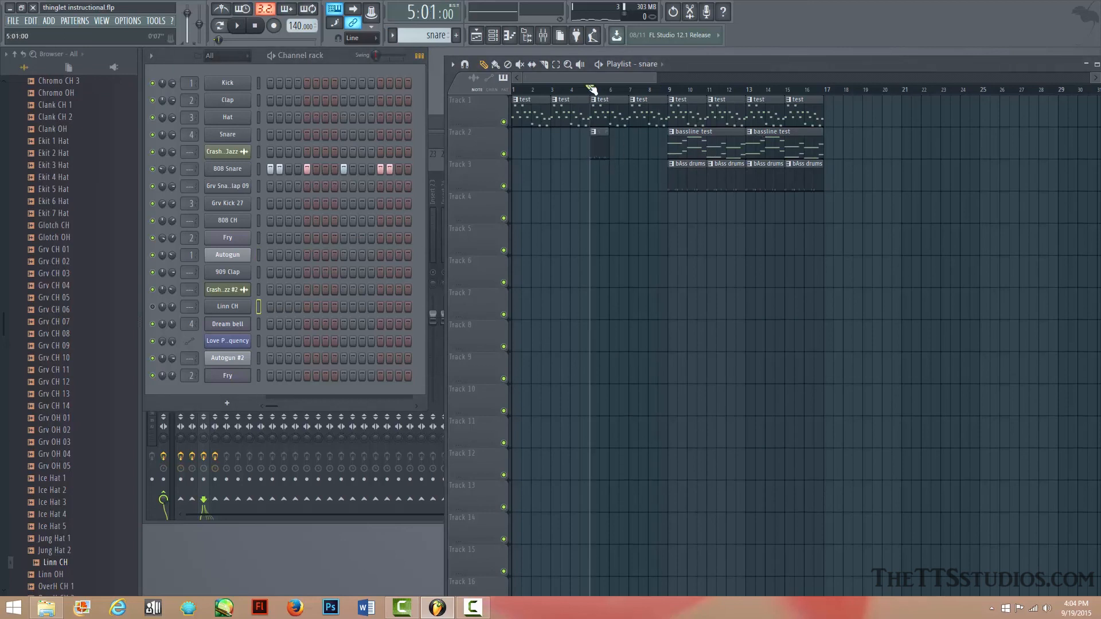
double_click(600, 155)
click(268, 63)
key(space)
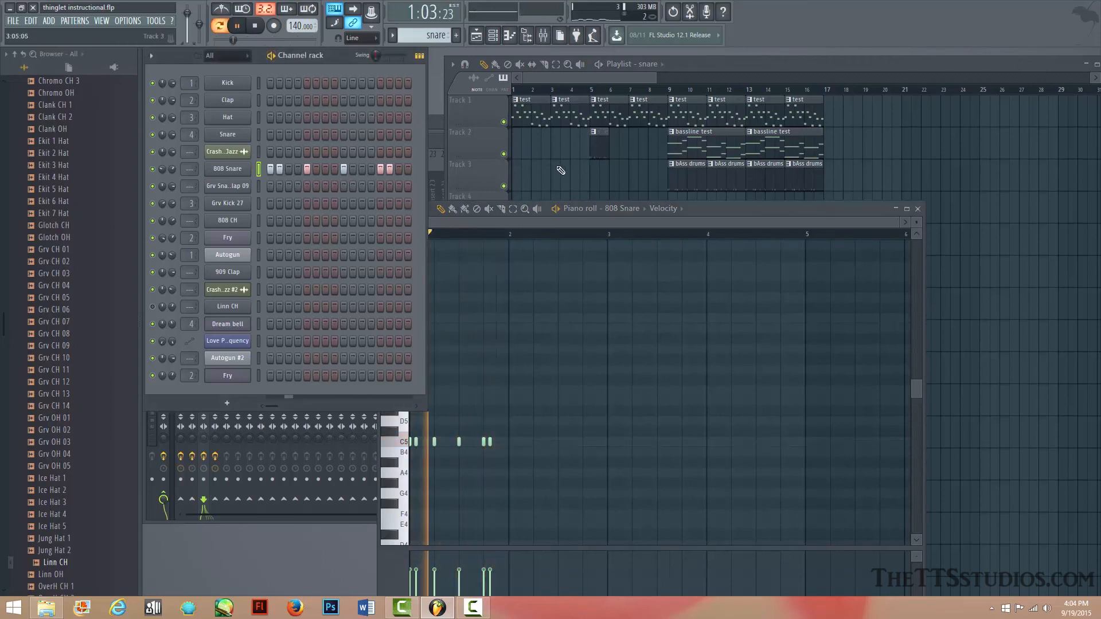
click(591, 166)
drag(609, 148, 667, 148)
Step: Play the full song from bar 1 to hear the snare build lead into the bassline and drums
key(space)
key(space)
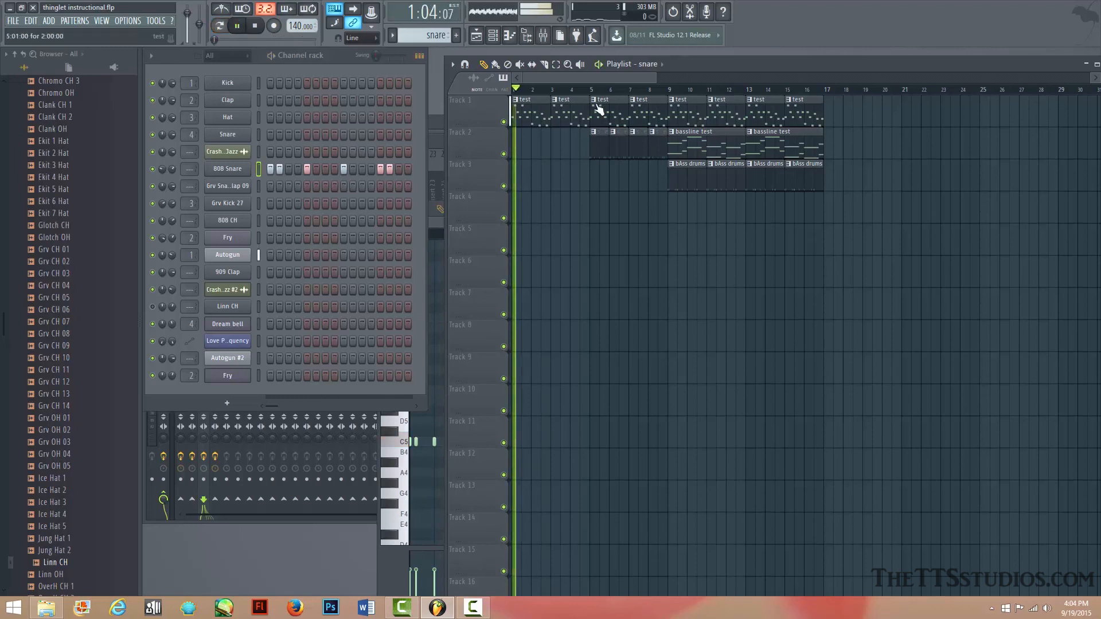
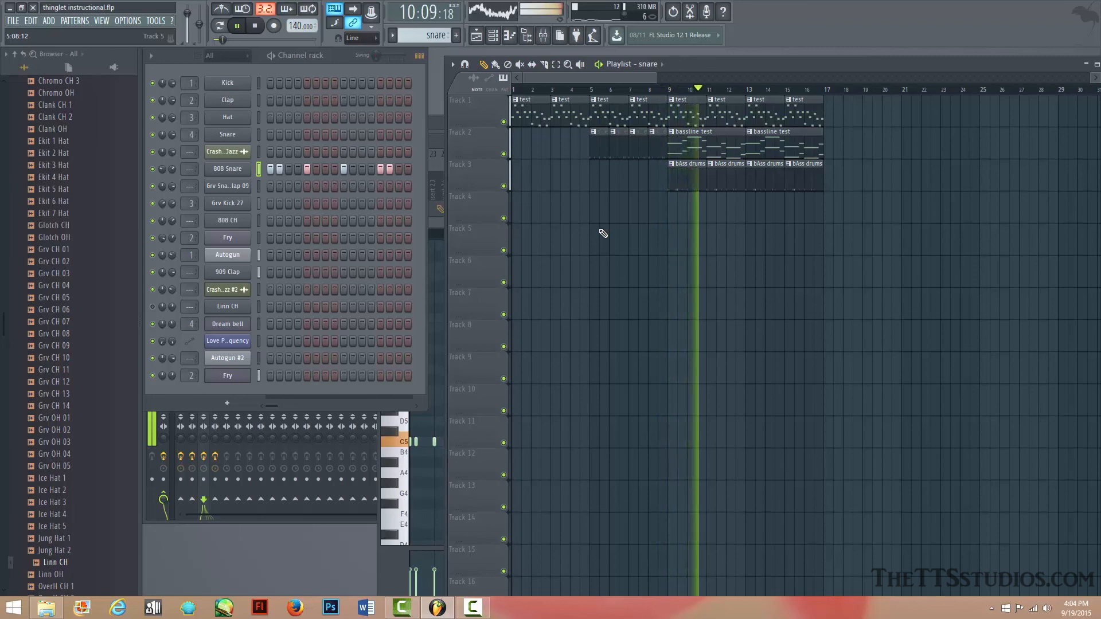
key(space)
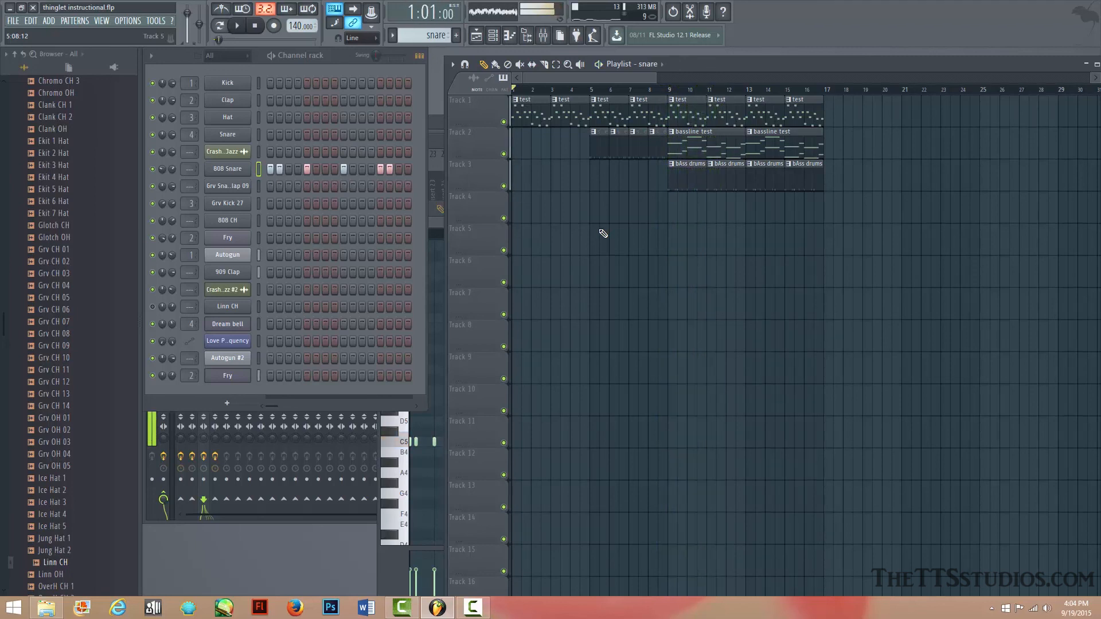
Step: Audition the sounds of the 808 Snare, 808 CH and Grv Snareclap 09 channels
click(258, 171)
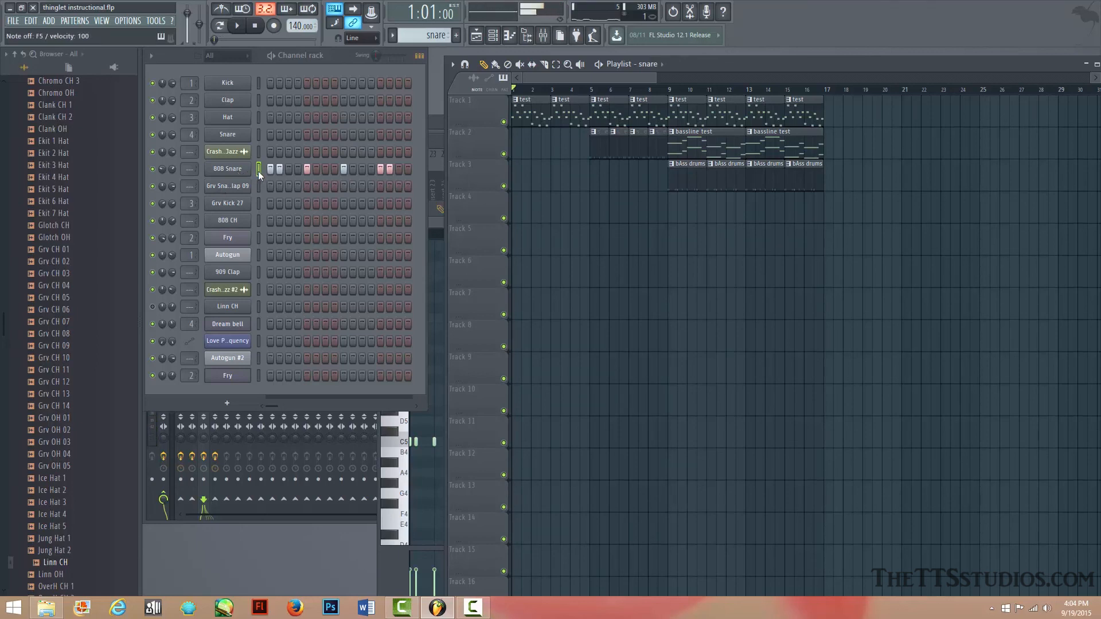
click(258, 220)
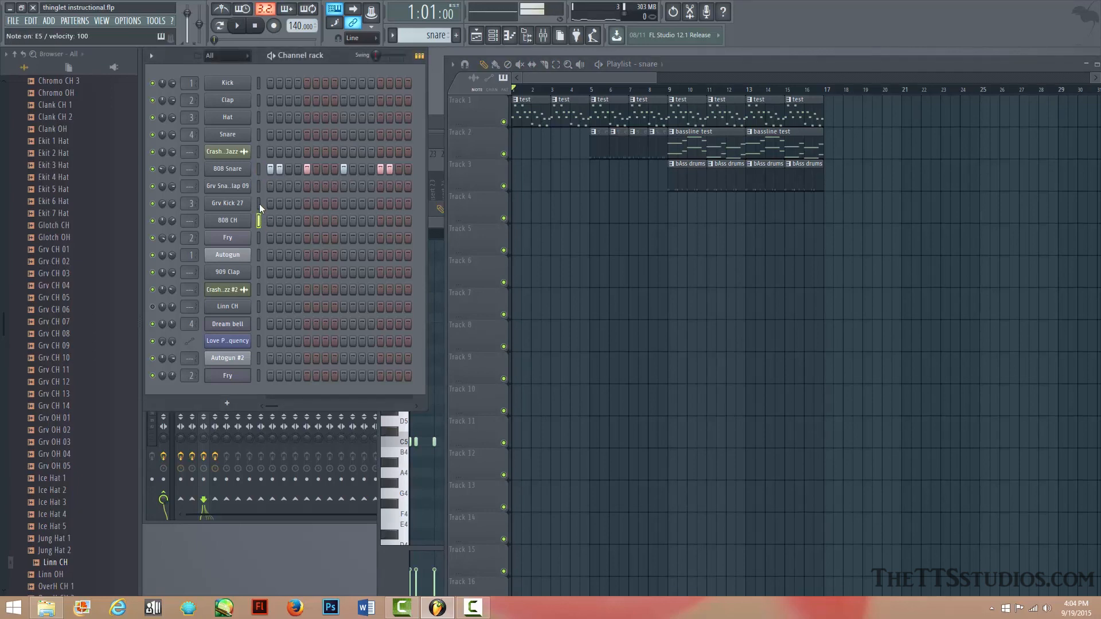
click(258, 204)
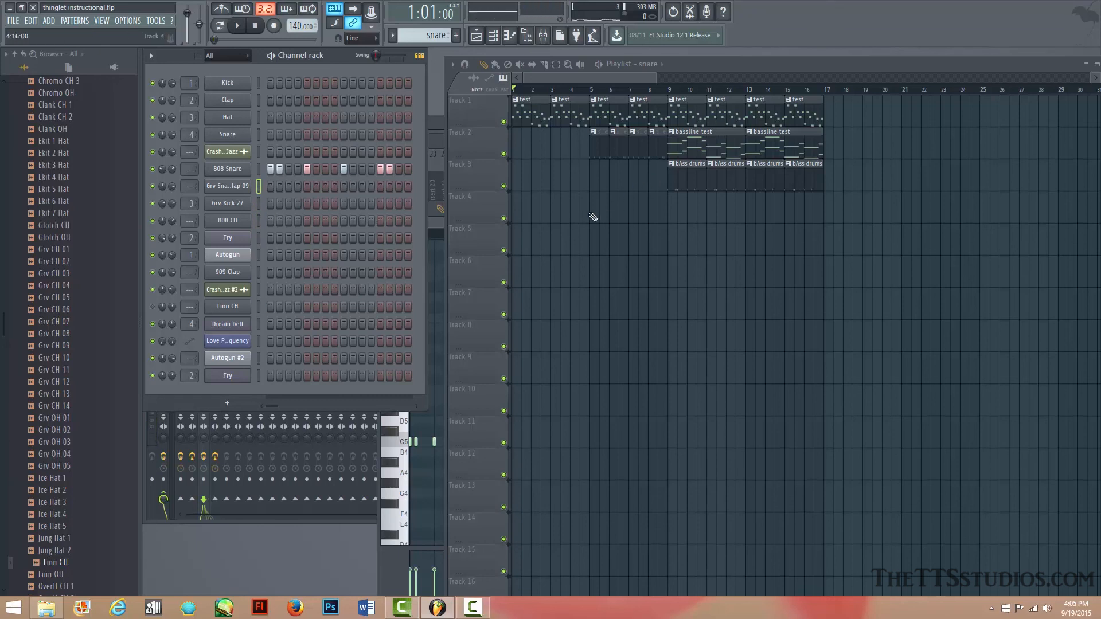
Step: Duplicate the clips on Tracks 1 to 3 that span bars 9 to 17, placing the copy at bar 17
click(557, 66)
drag(849, 254, 696, 98)
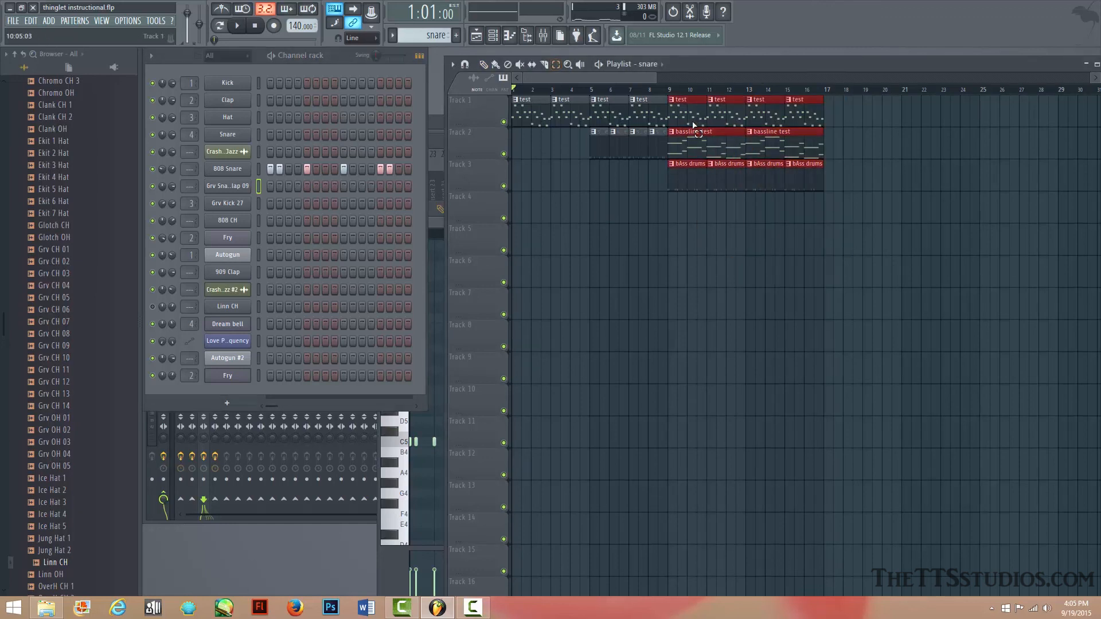
key(ctrl+z)
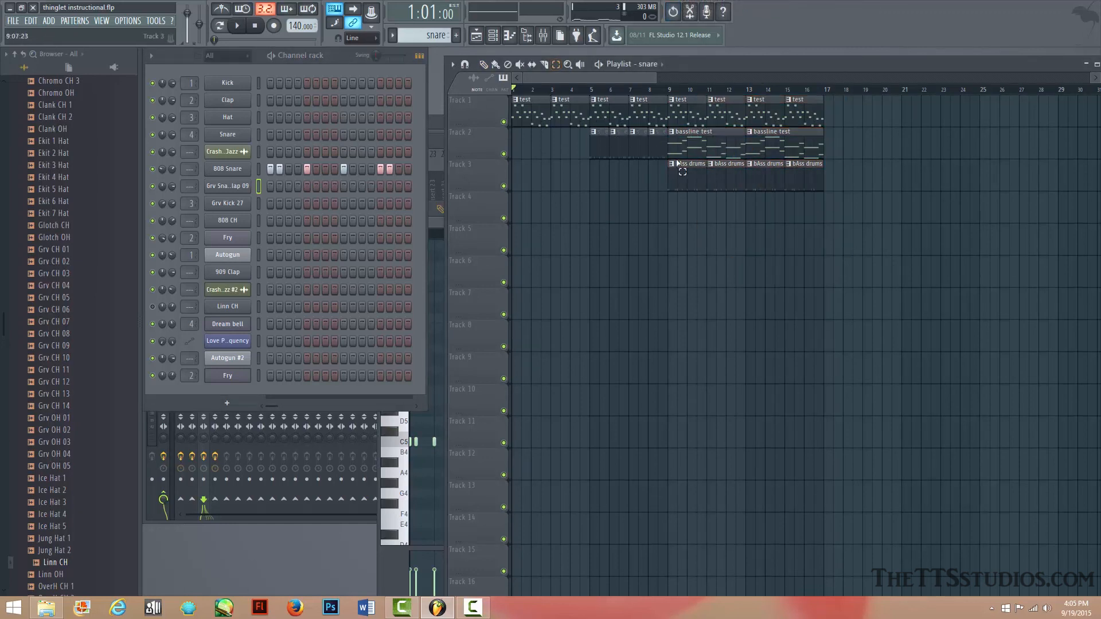
click(31, 21)
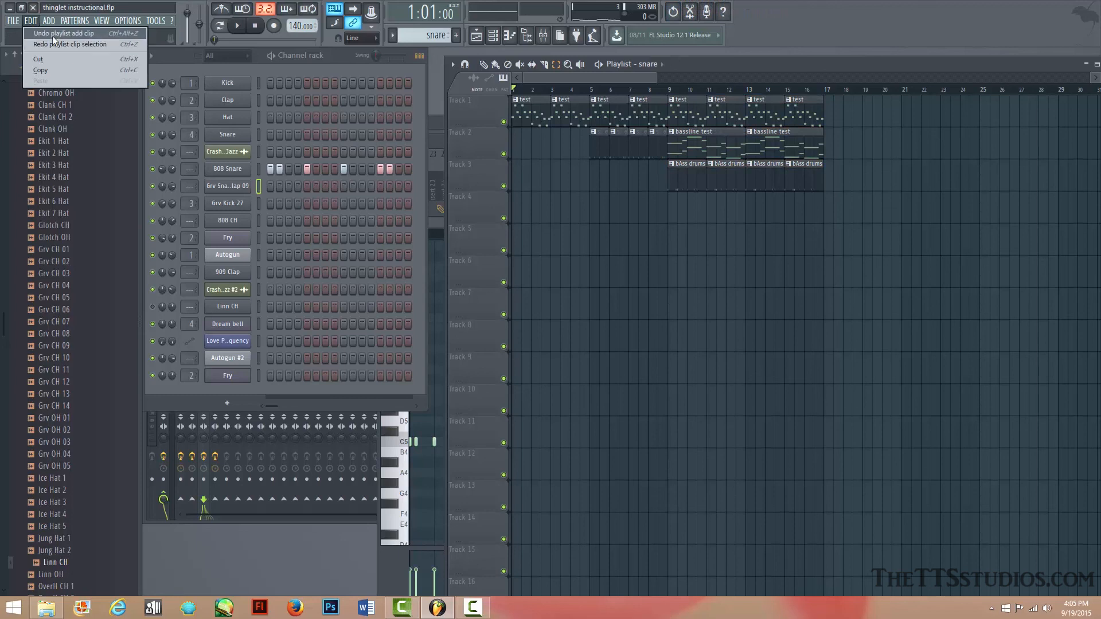
click(63, 45)
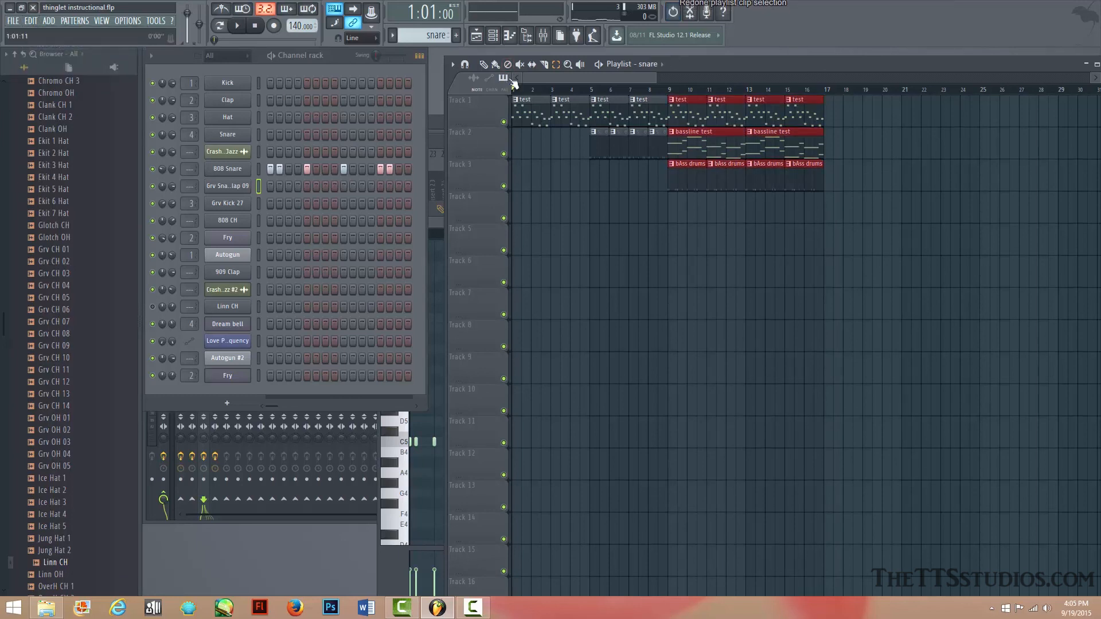
key(ctrl+v)
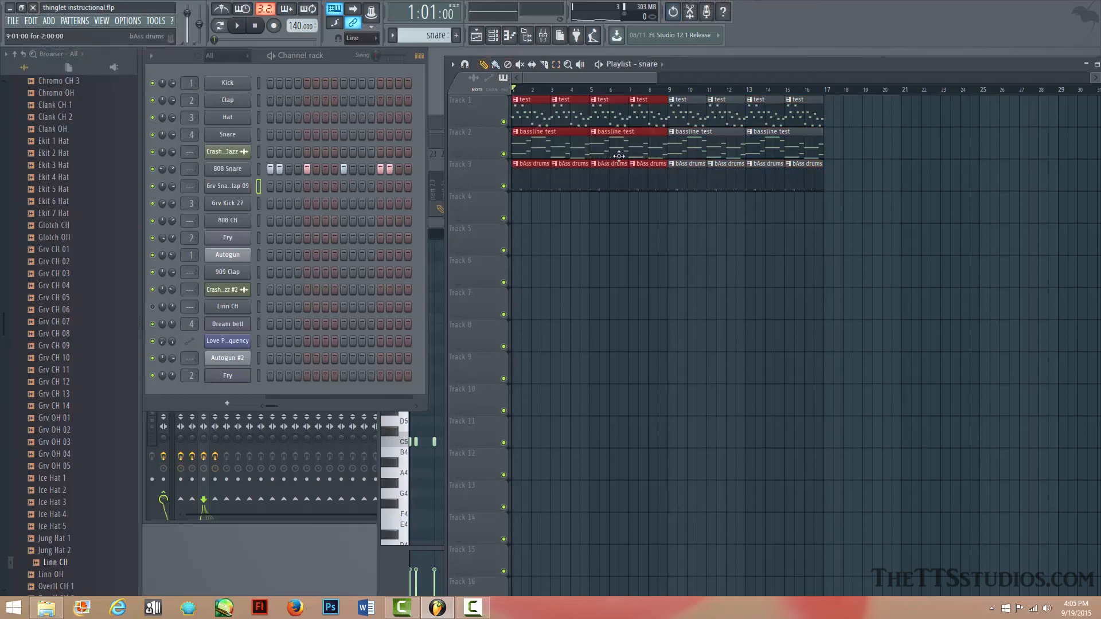
drag(544, 141, 849, 144)
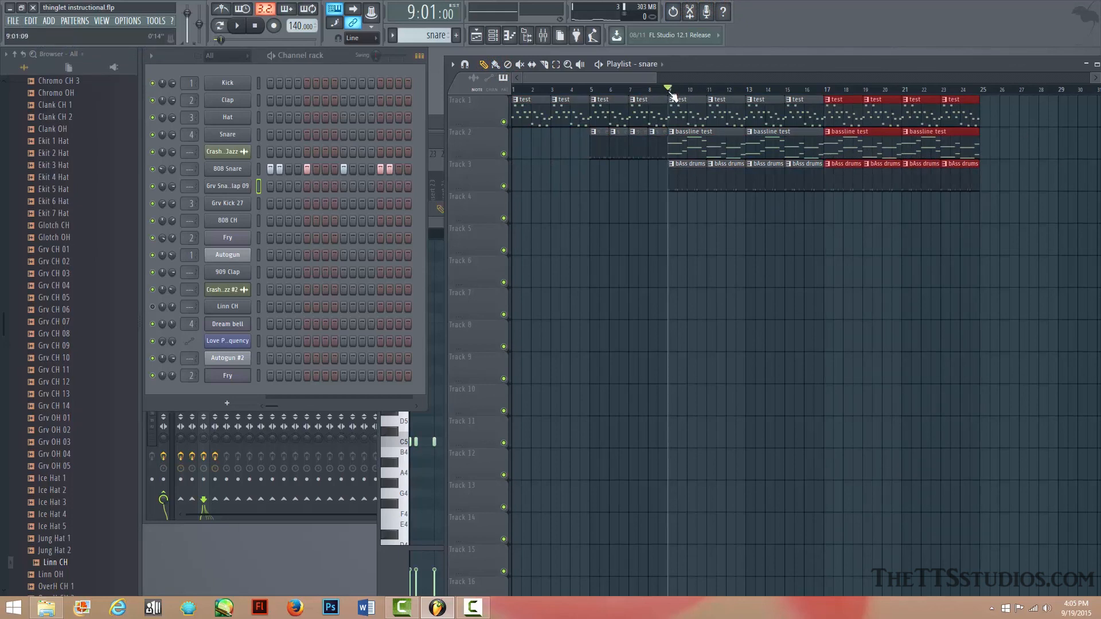
Step: Play the main section from bar 9 and return the playhead to bar 1
key(space)
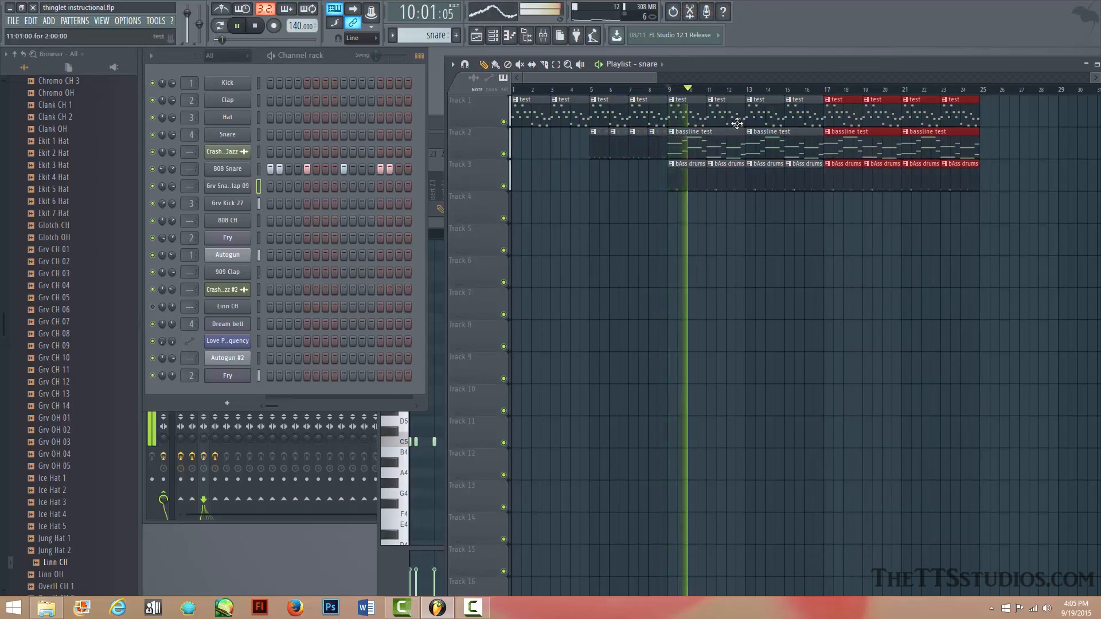
key(space)
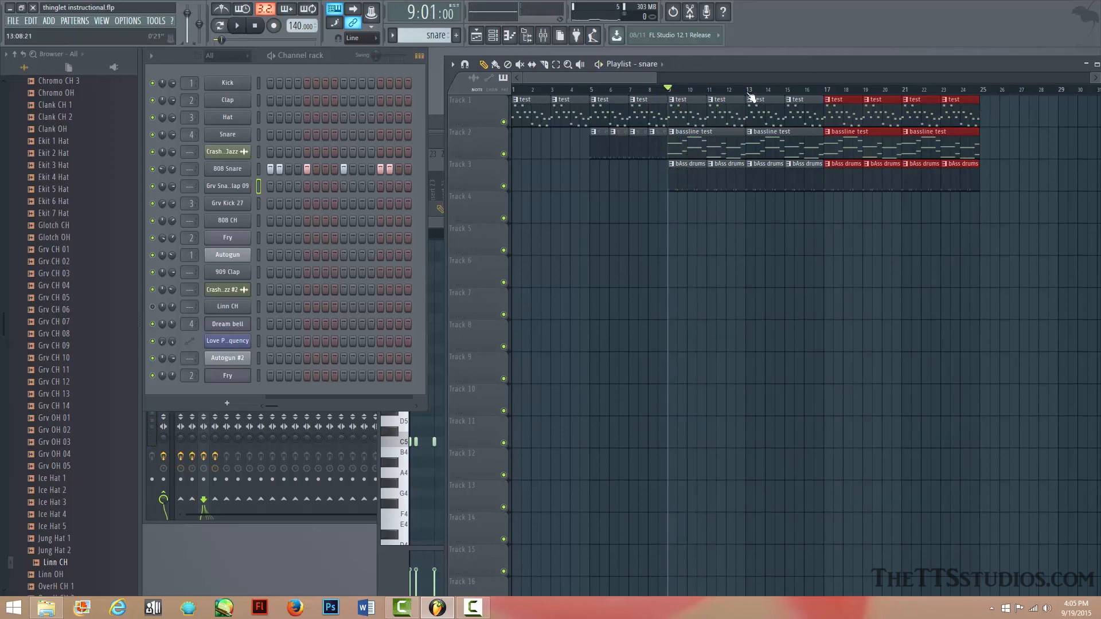
drag(668, 92, 505, 101)
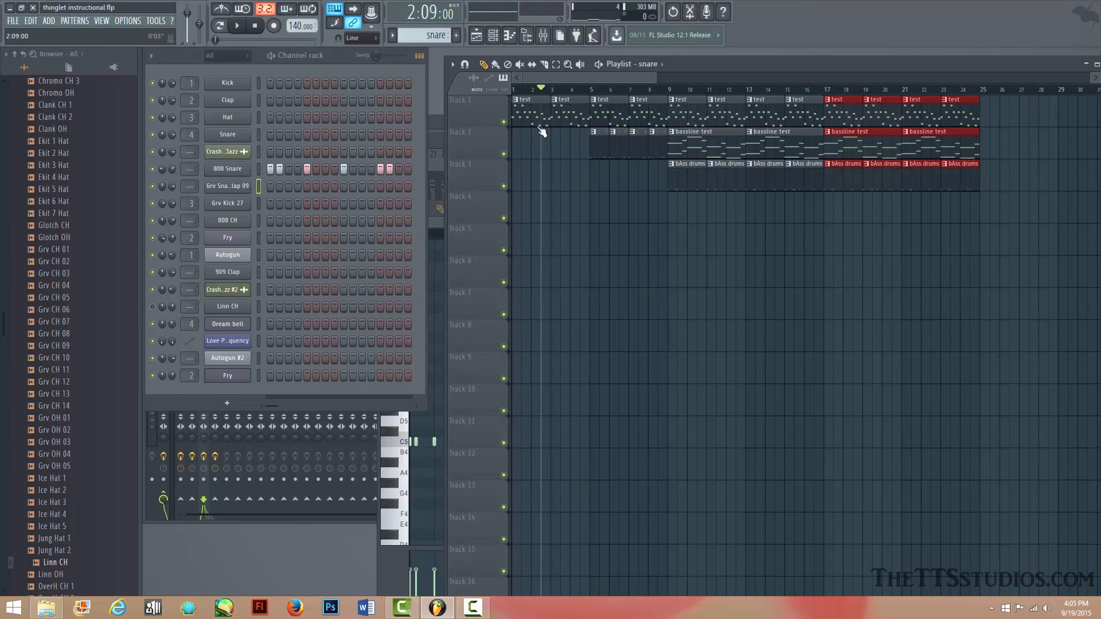
drag(542, 132, 523, 165)
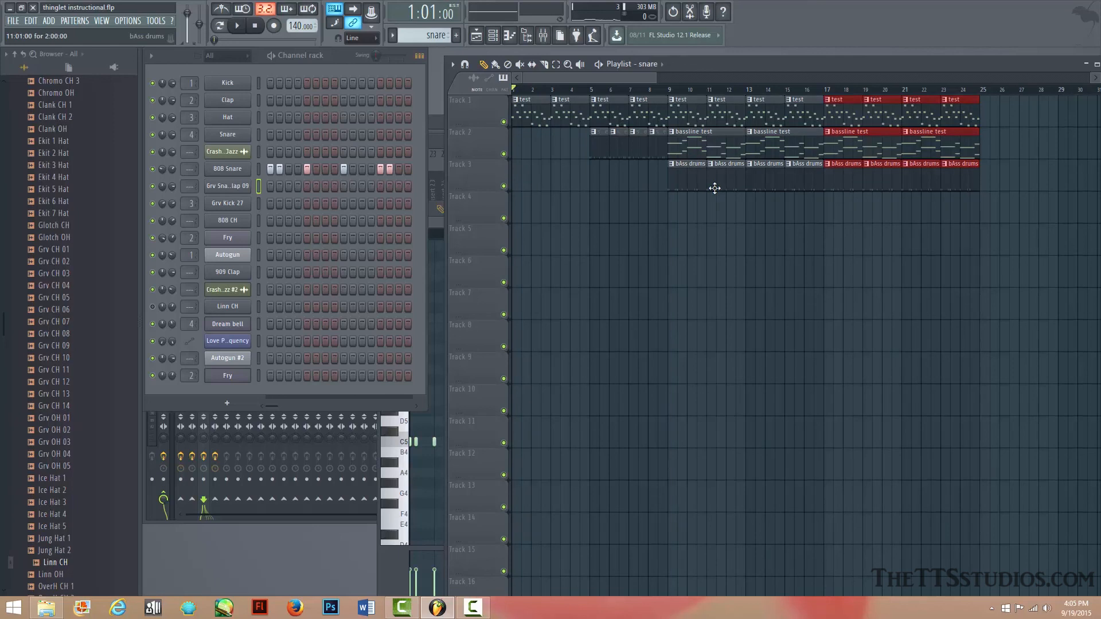
Step: Audition the 808 CH sound and the snare 2 pattern, and fill Track 4 with snare 2 clips from bar 9 up to bar 25
click(259, 222)
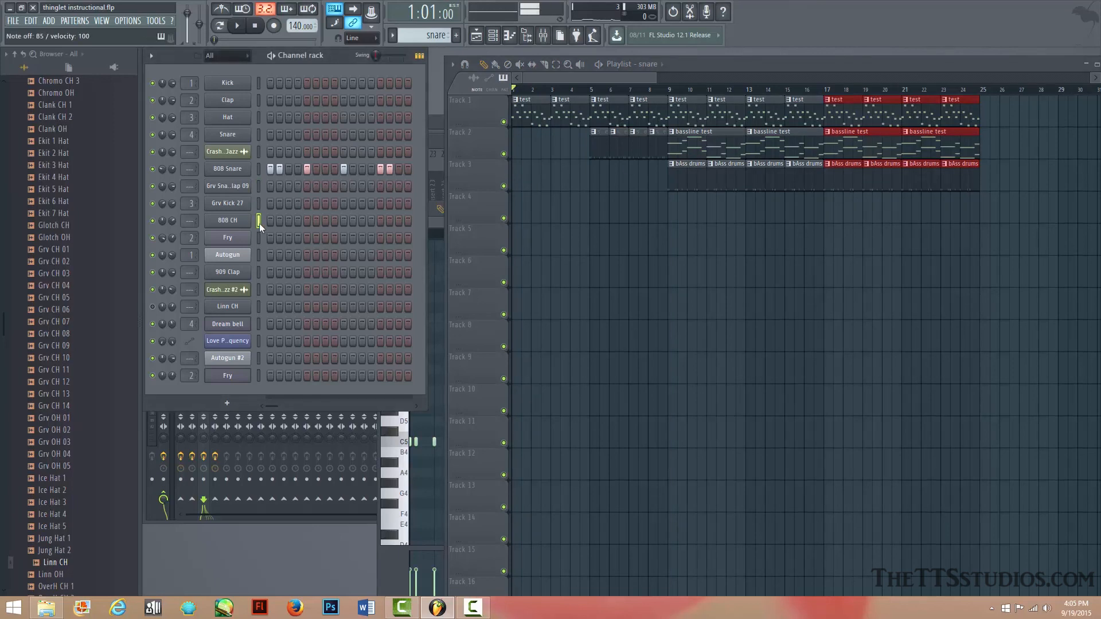
key(e)
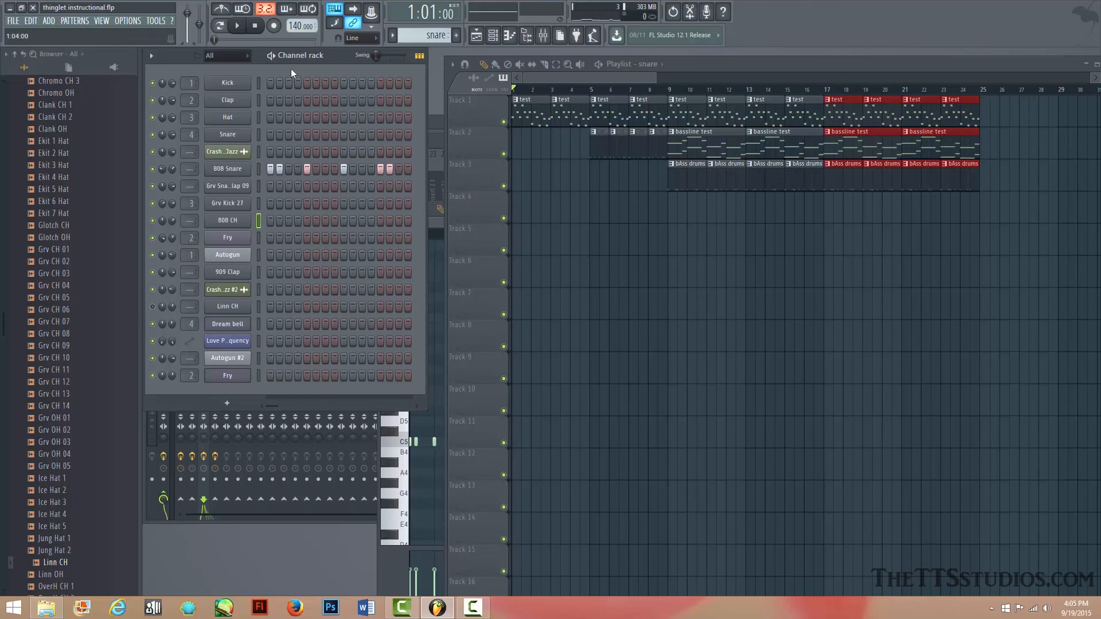
click(393, 37)
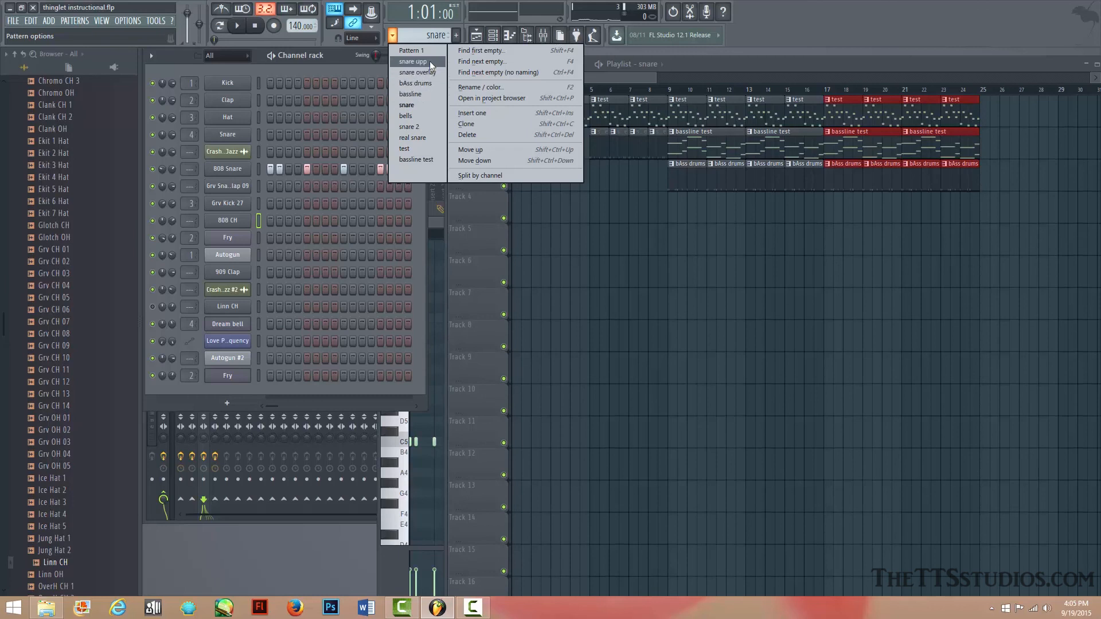
click(425, 126)
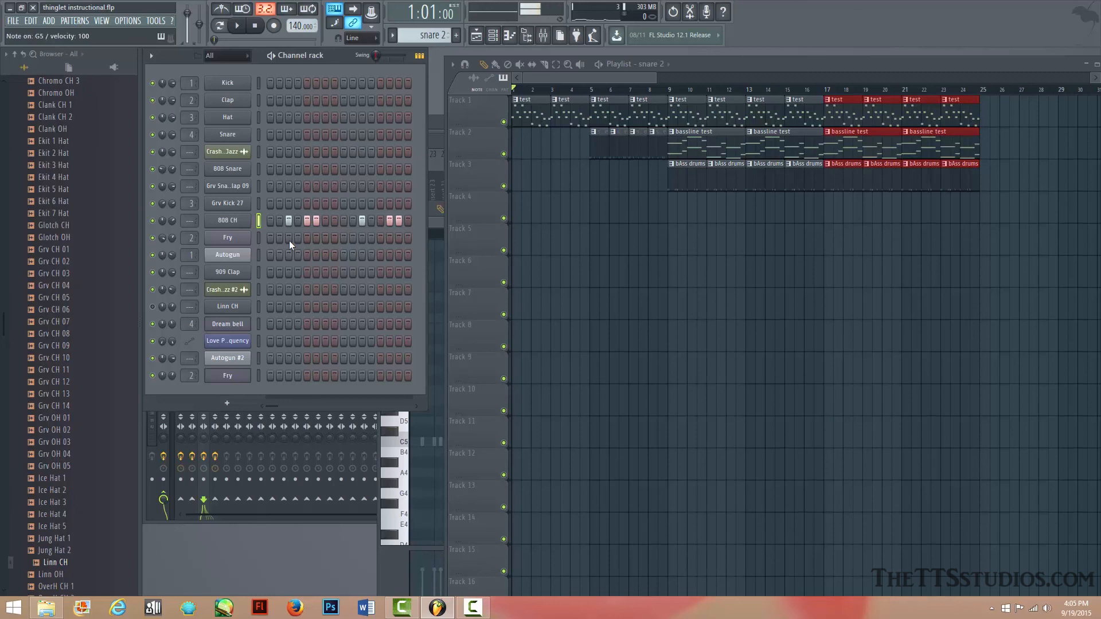
key(space)
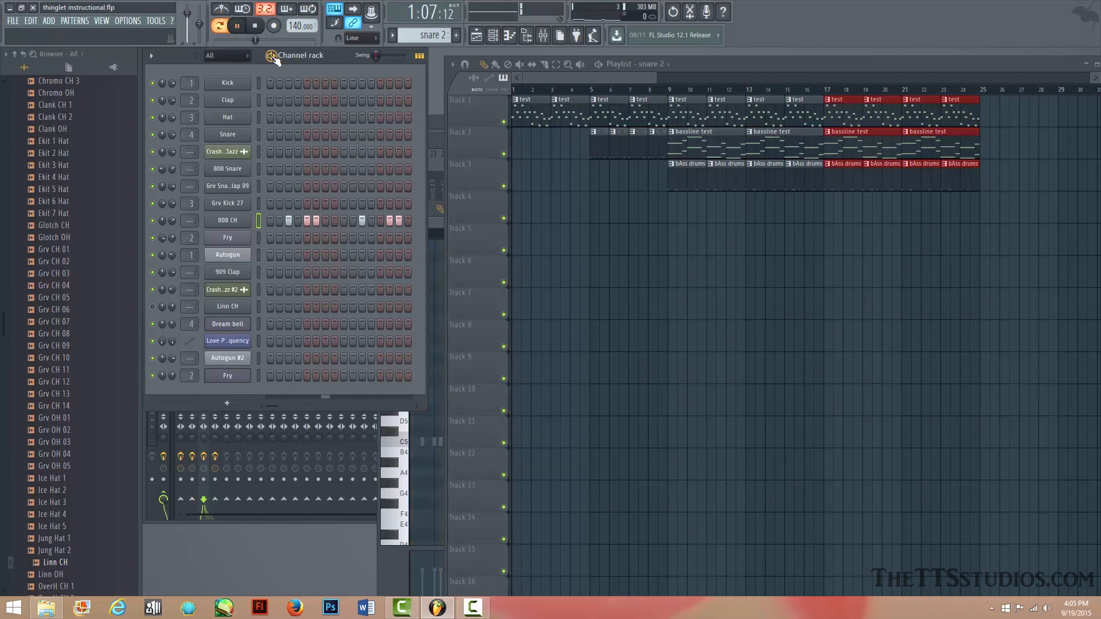
key(space)
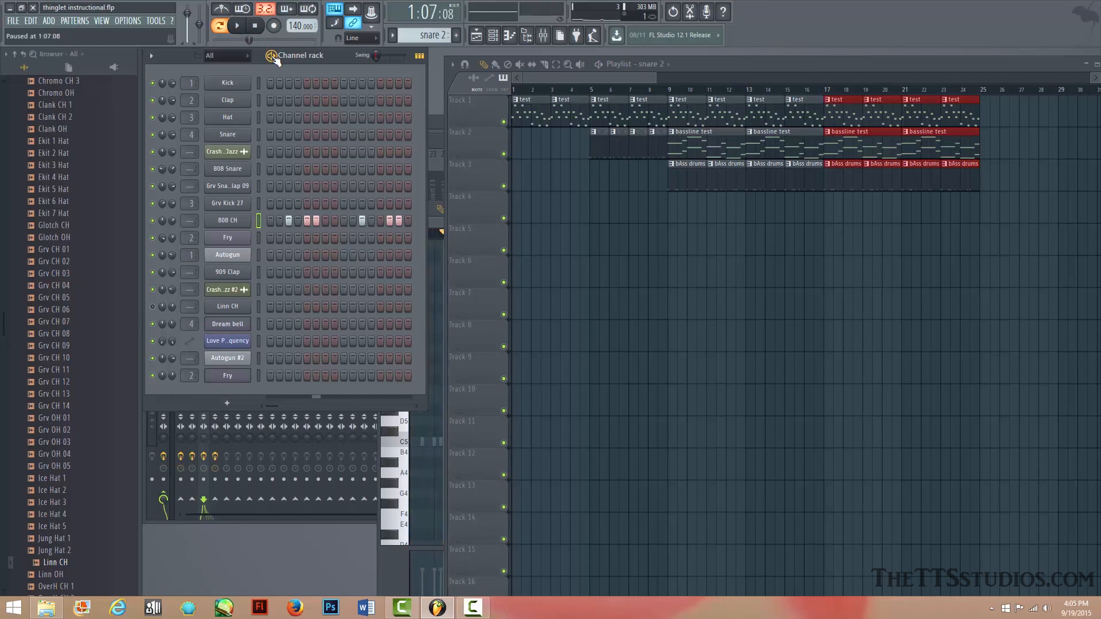
click(673, 221)
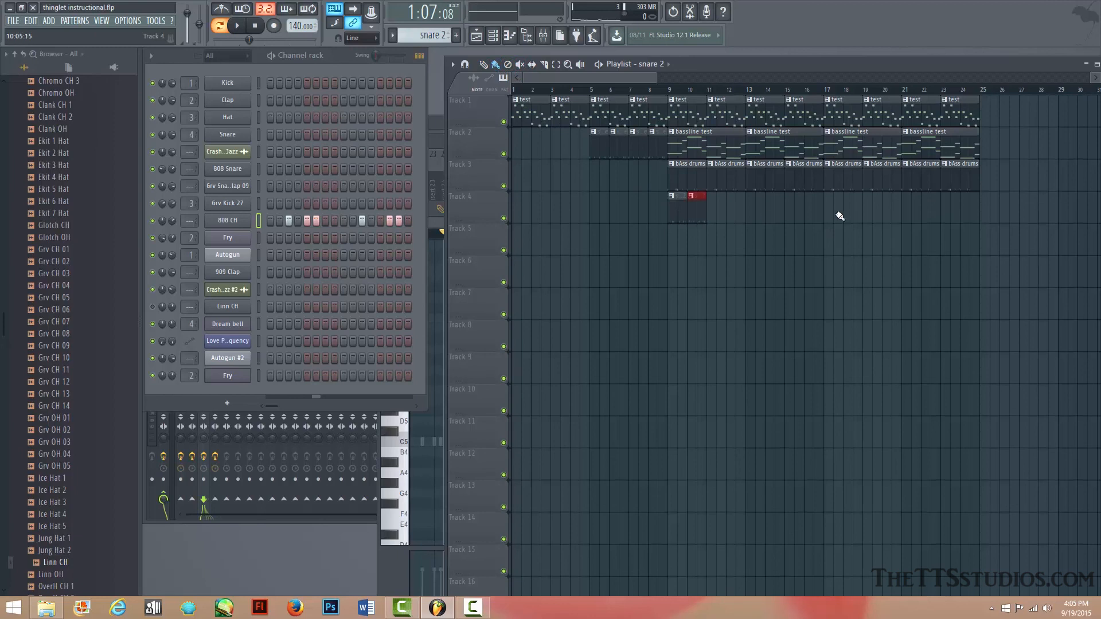
drag(840, 217, 967, 234)
Step: Play the arrangement from bar 8, temporarily muting Tracks 1 and 2 to hear the drum and snare layers alone
click(654, 96)
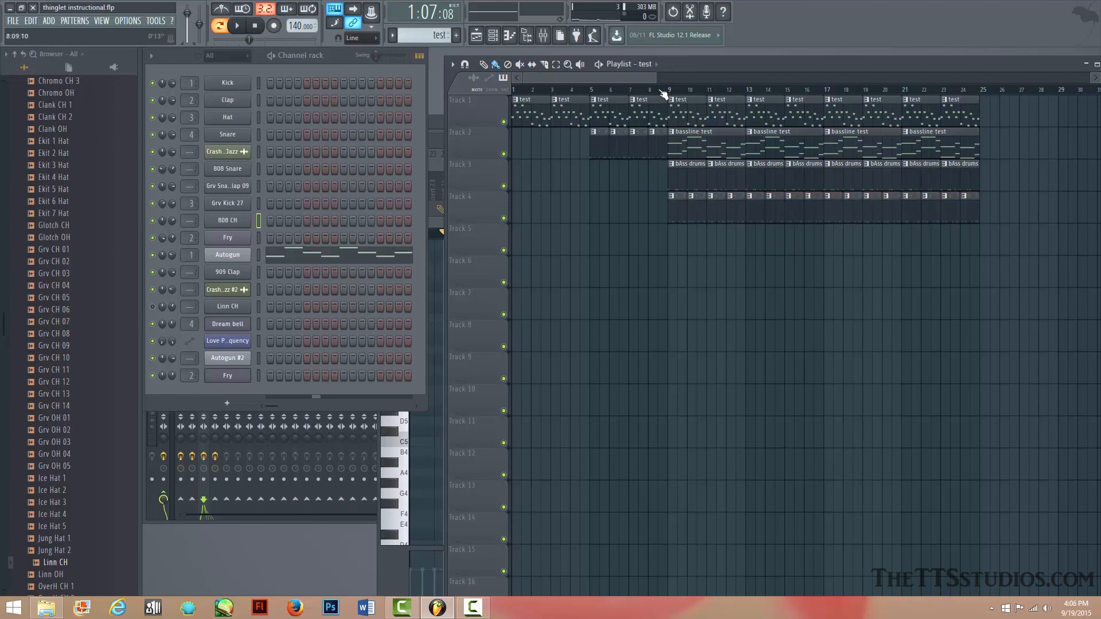
click(659, 90)
key(l)
key(space)
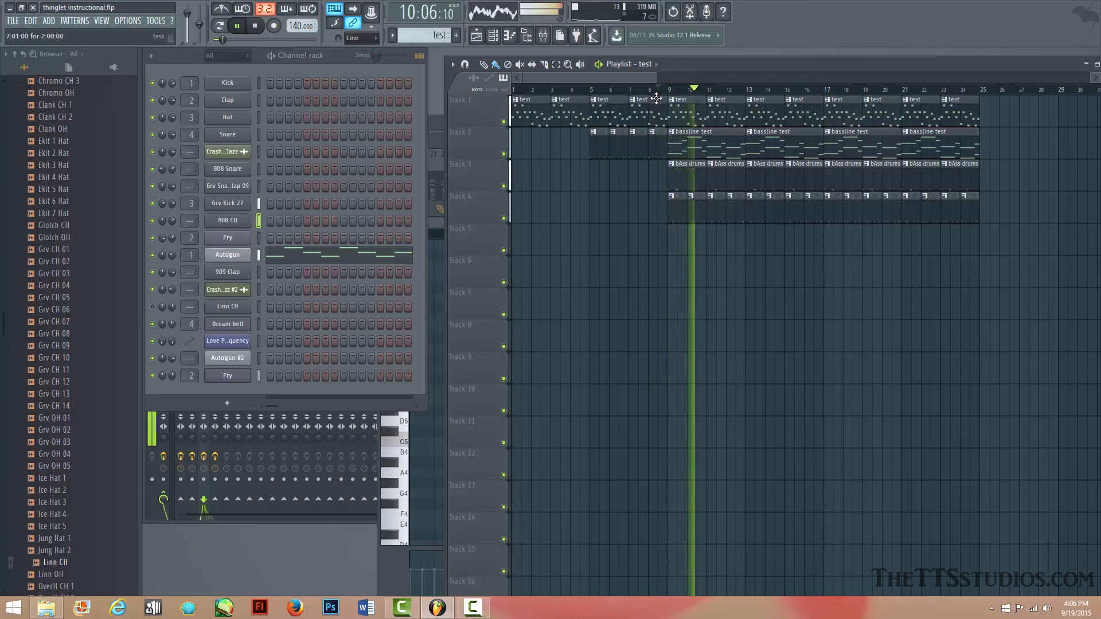
click(504, 153)
click(503, 123)
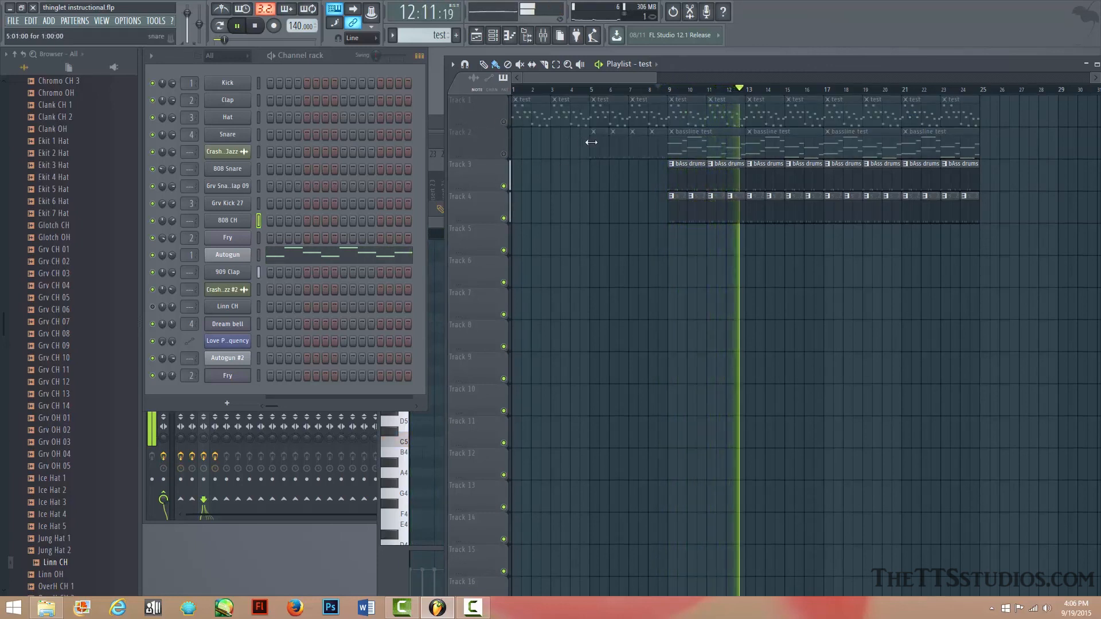
click(504, 154)
click(504, 123)
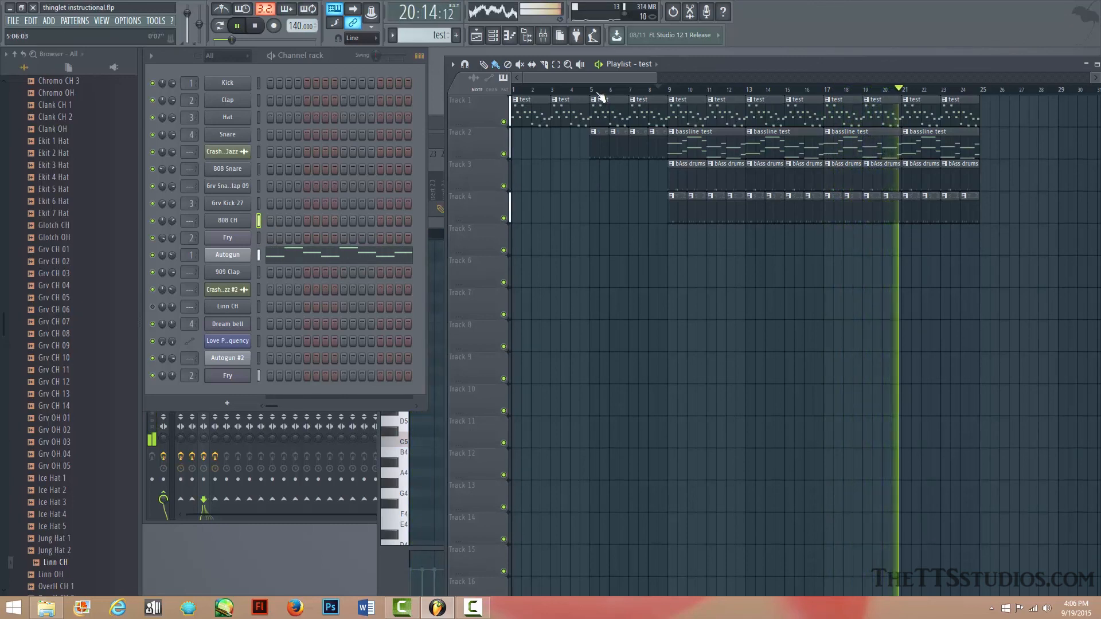
key(space)
Step: Browse the drum packs to the HQ Jazz Kit and preview the Crash HQ Jazz #7 sample
scroll(601, 92, down, 3)
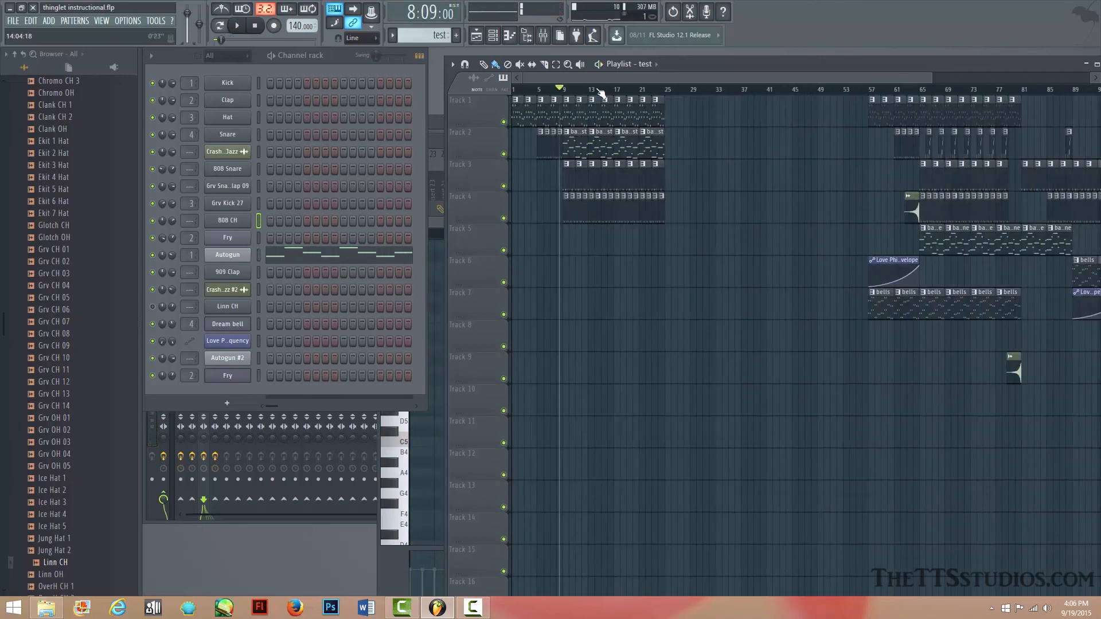
scroll(602, 94, up, 3)
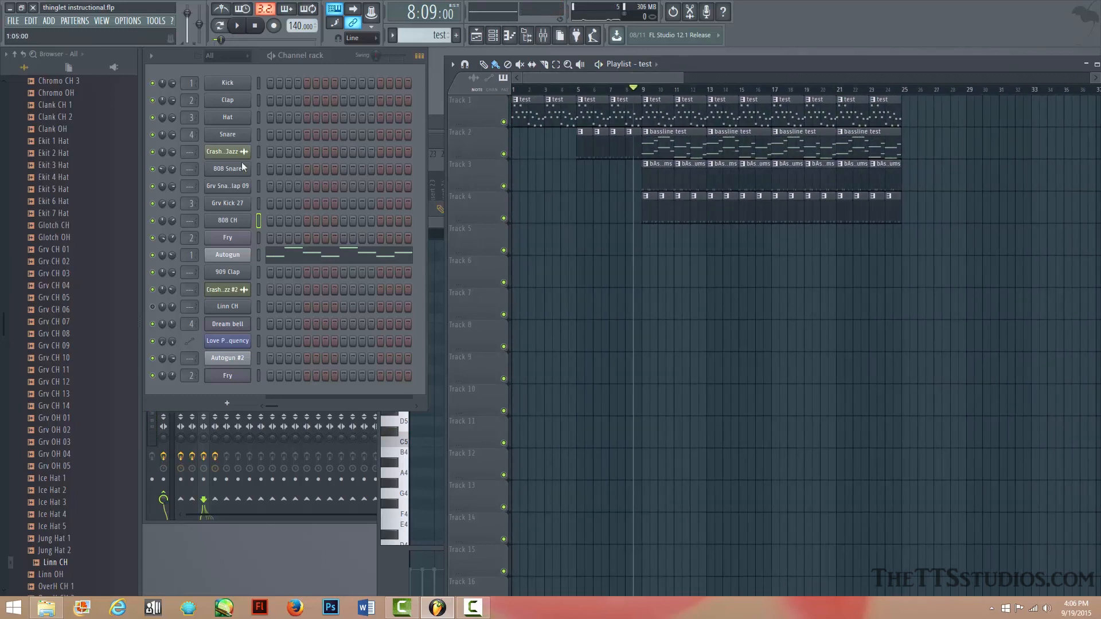
scroll(74, 321, up, 10)
click(60, 324)
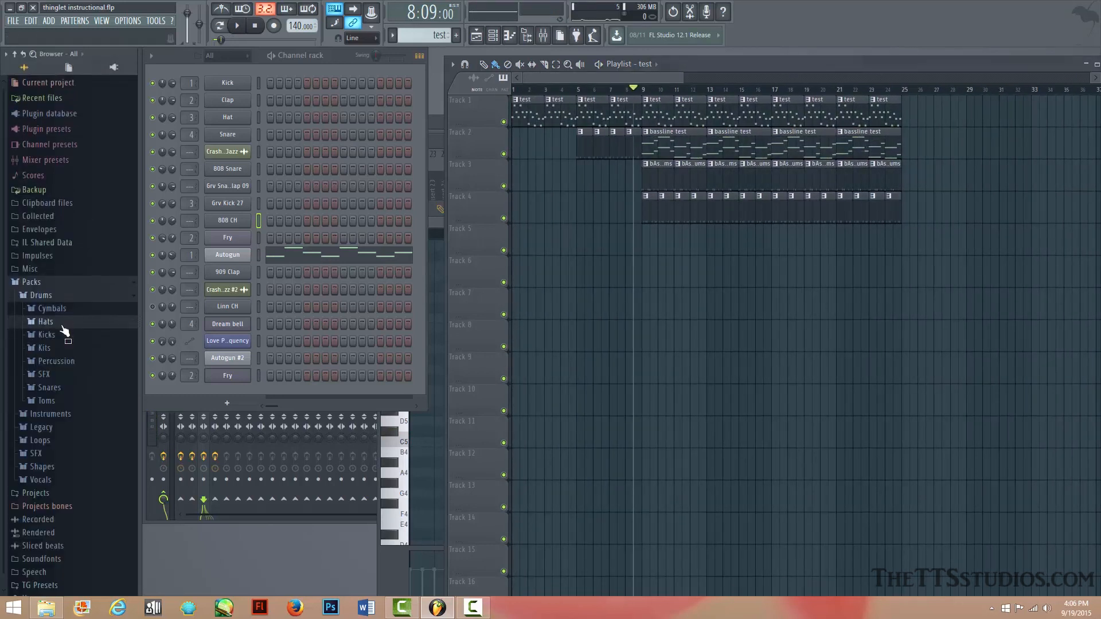
scroll(72, 341, down, 1)
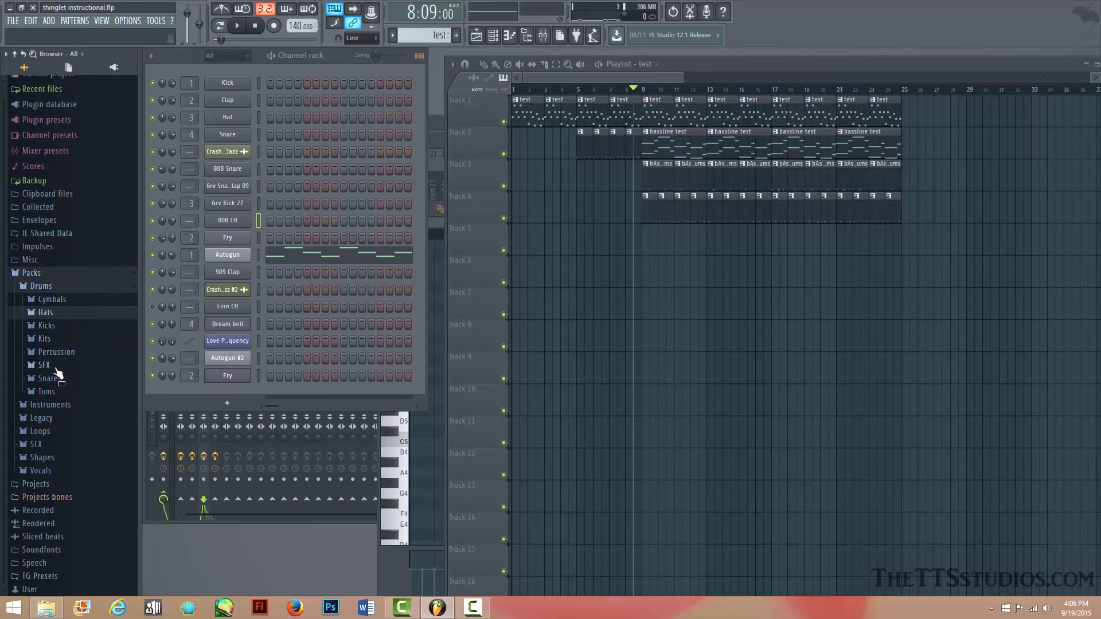
click(45, 339)
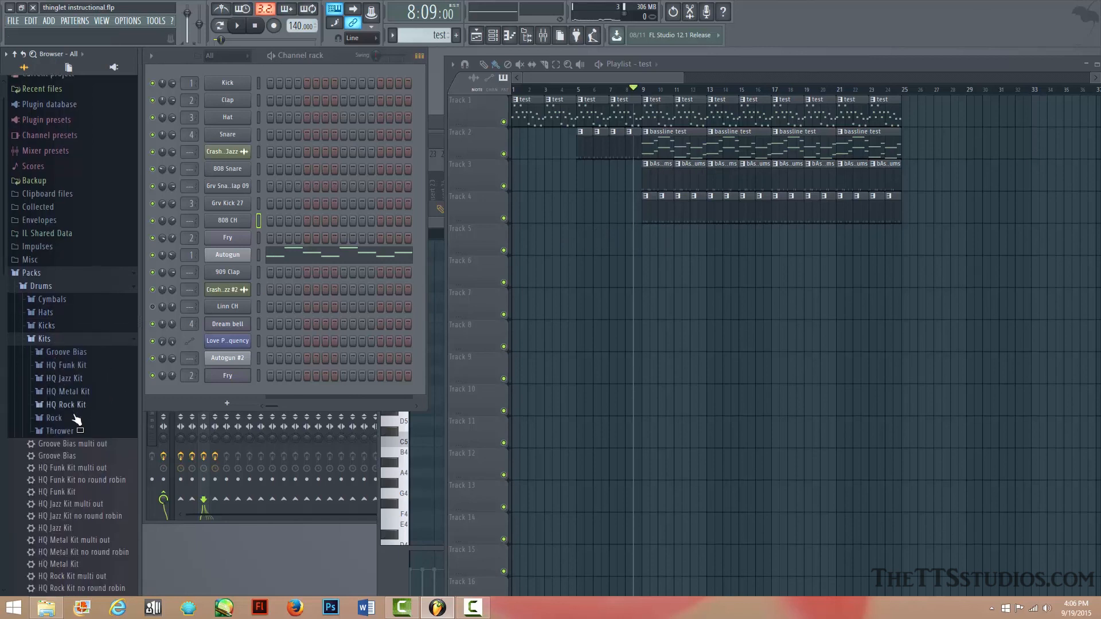
click(73, 379)
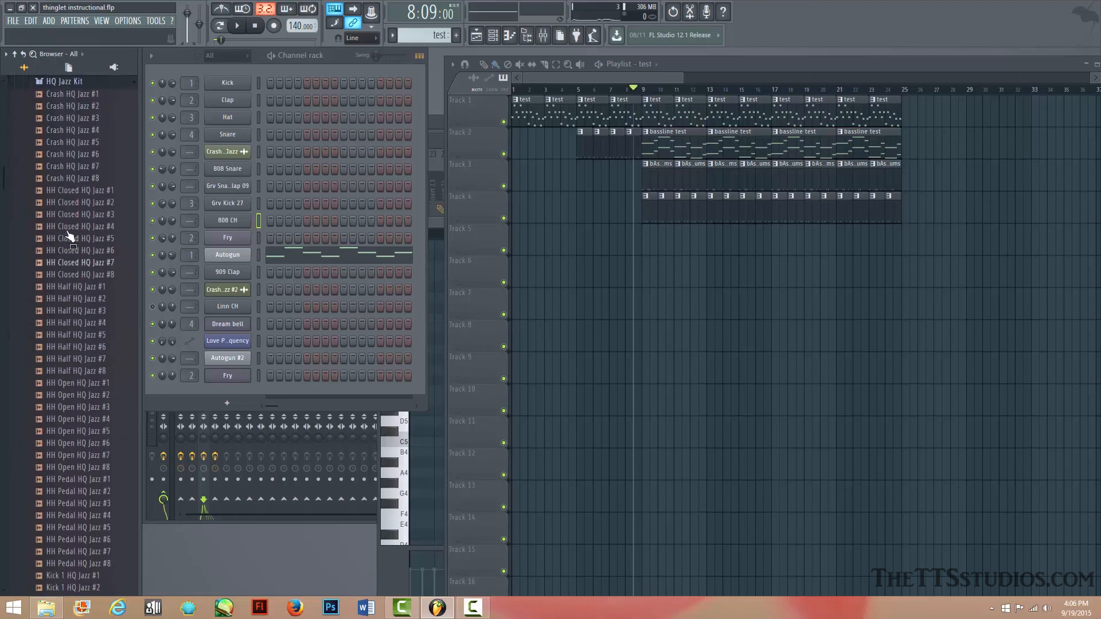
click(81, 167)
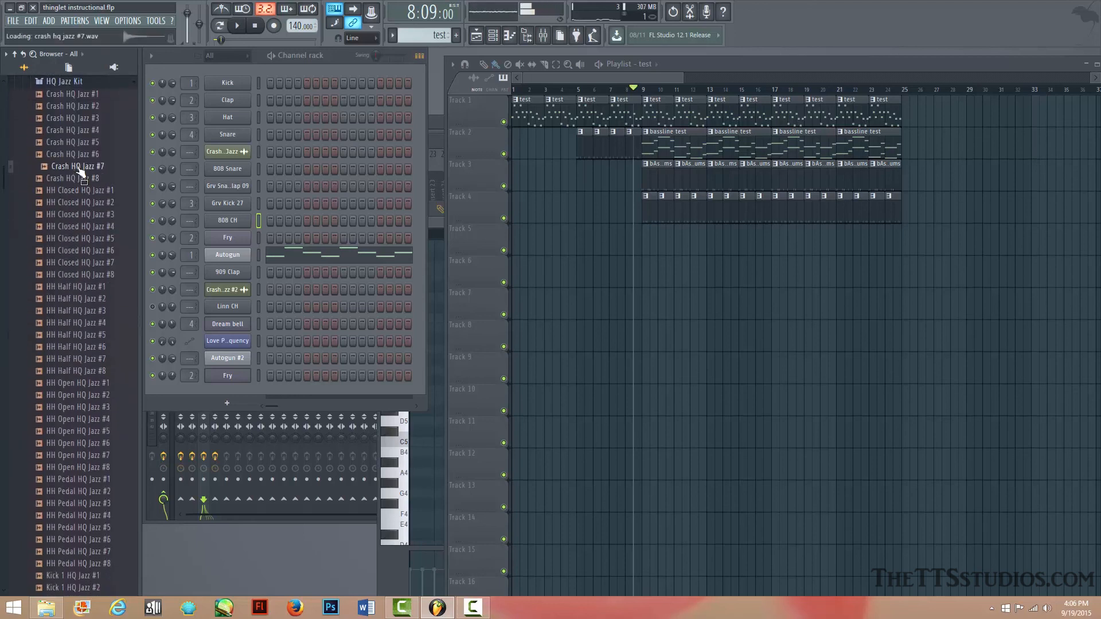
Step: Place the Crash HQ Jazz #7 sample on Track 6, open its sample settings, and align the clip's end with the start of bar 9
drag(81, 173, 607, 276)
double_click(620, 270)
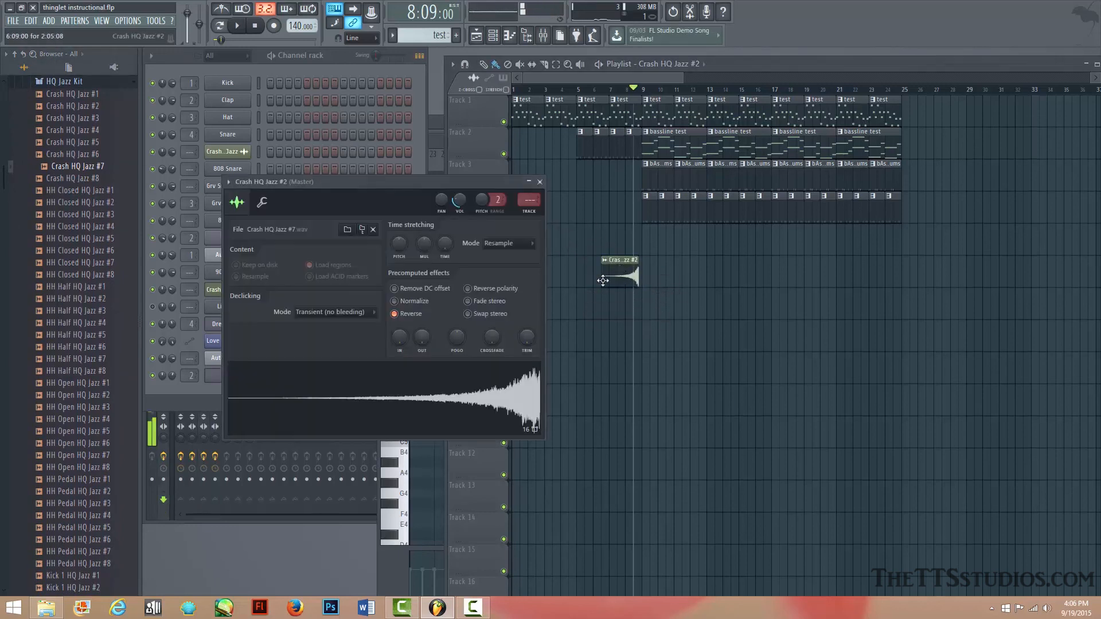
right_click(784, 308)
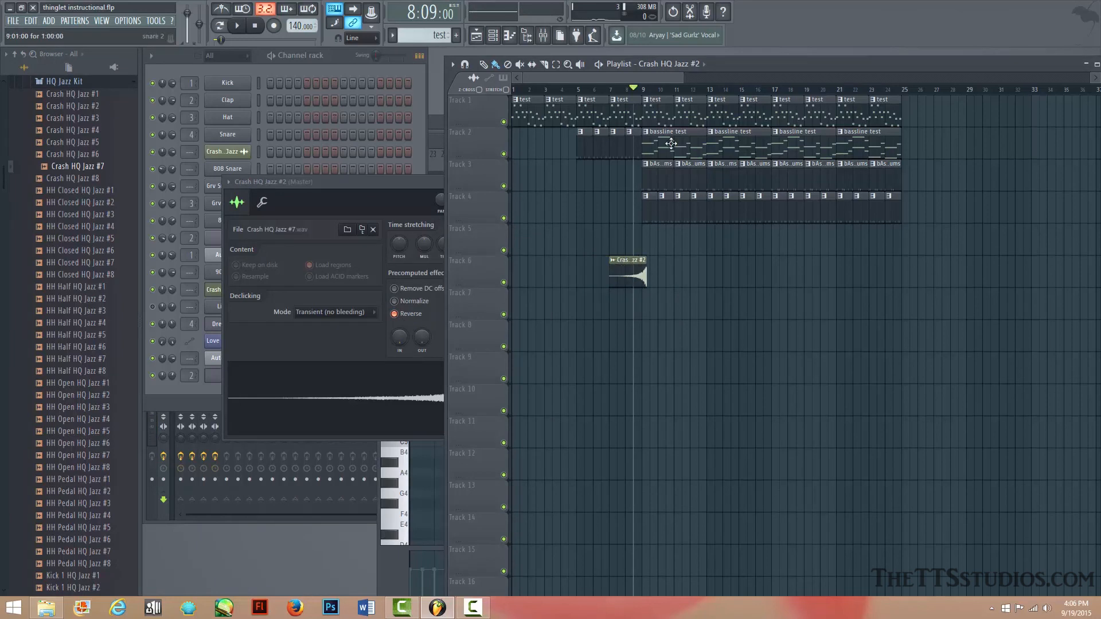
scroll(674, 97, up, 2)
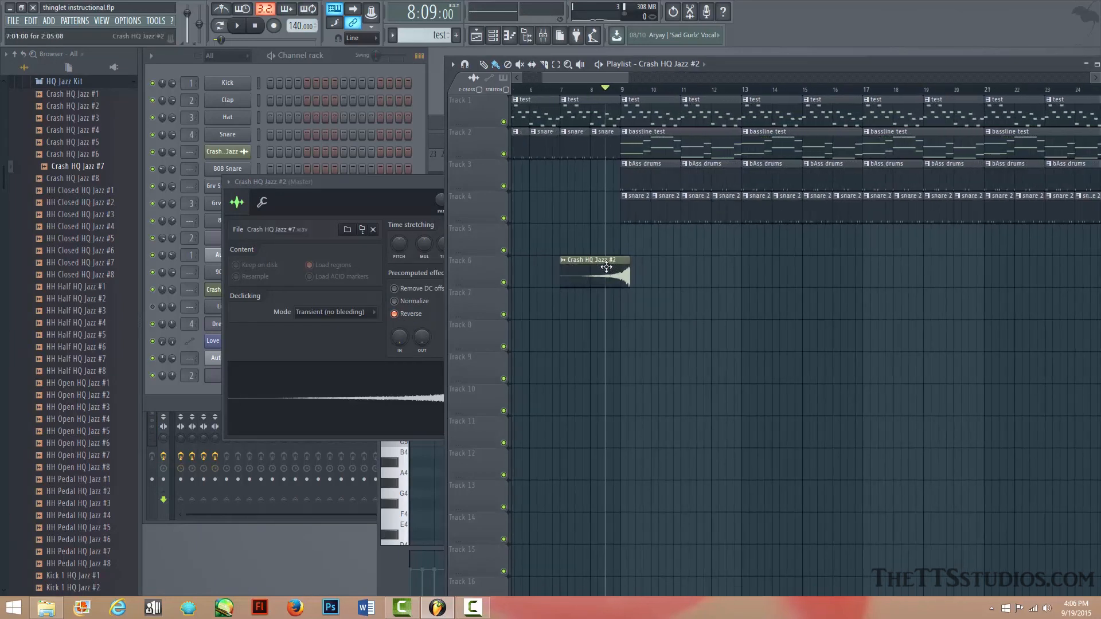
drag(607, 266, 602, 260)
Step: Play the song to hear the crash lead into bar 9, checking the crash's sample settings along the way
key(space)
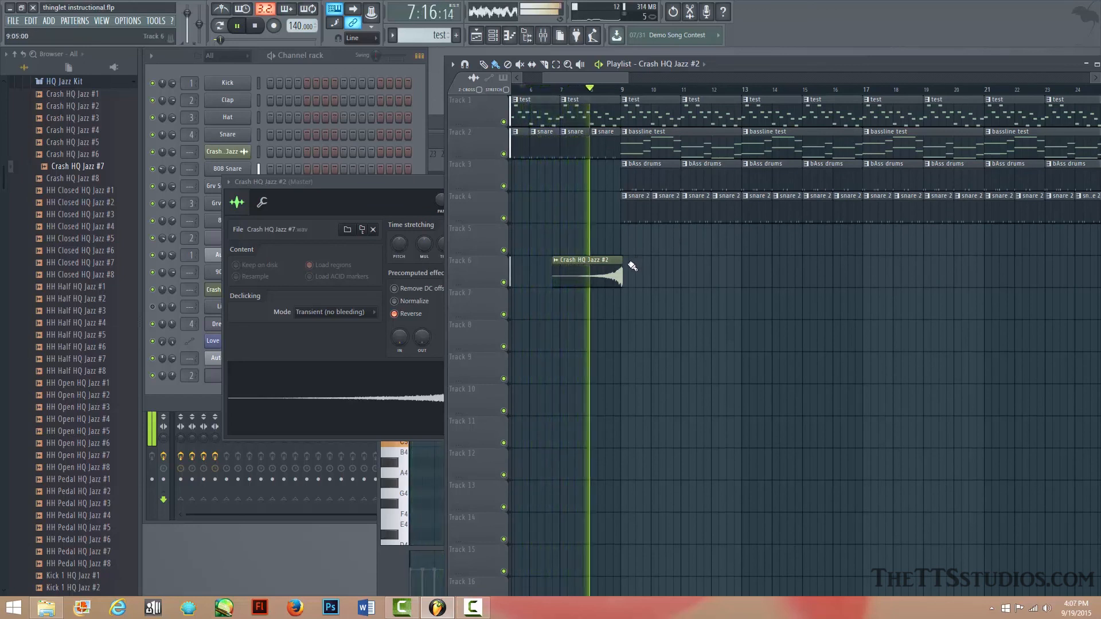
double_click(587, 270)
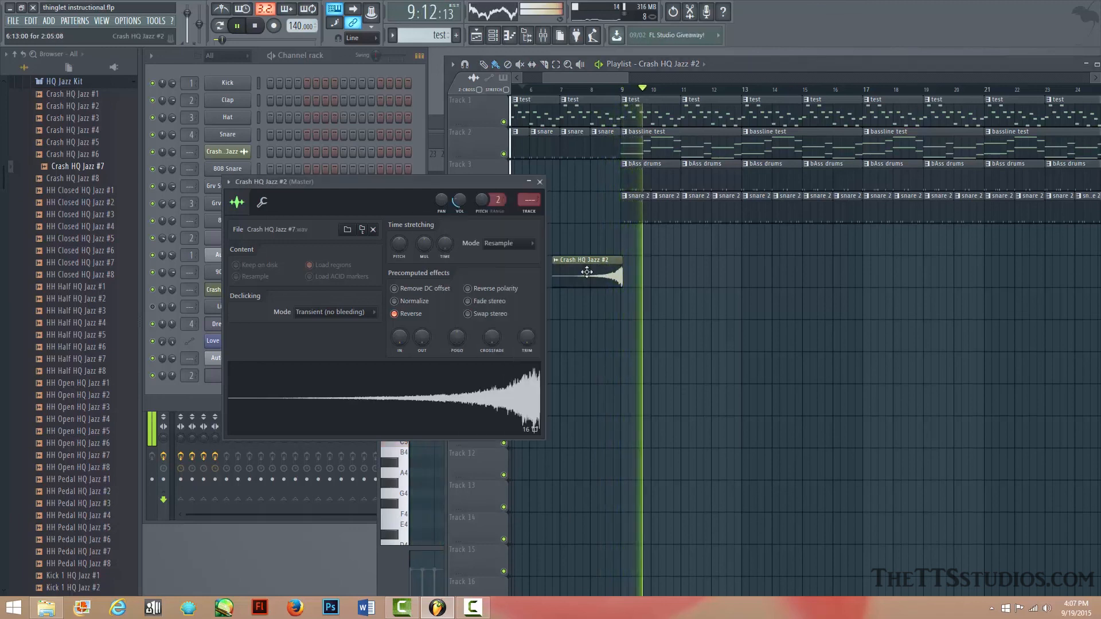
click(539, 182)
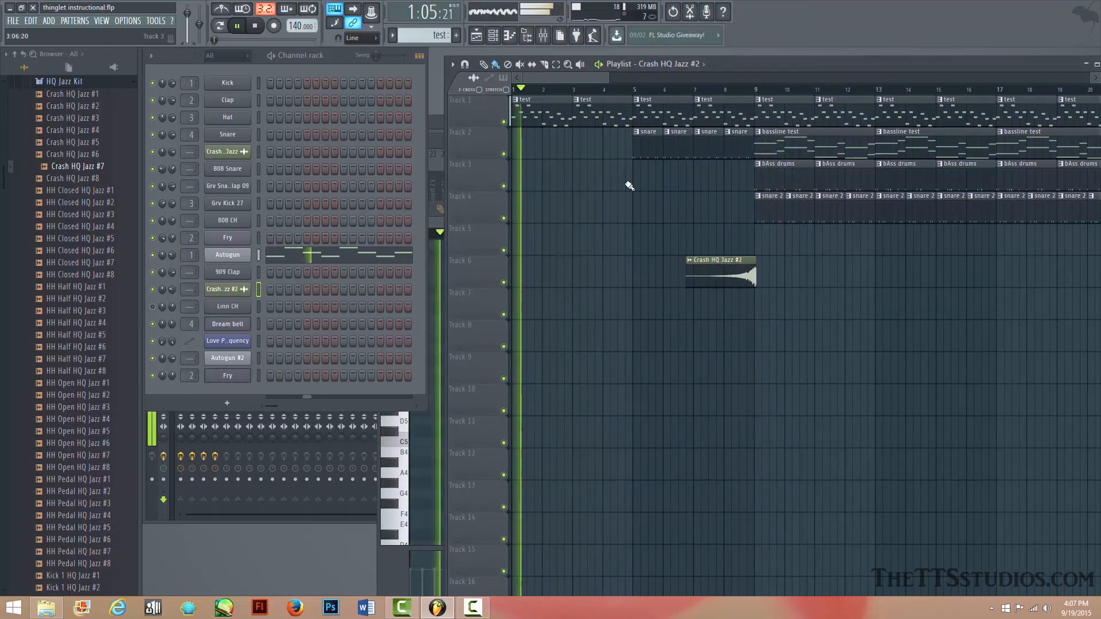
scroll(704, 91, down, 2)
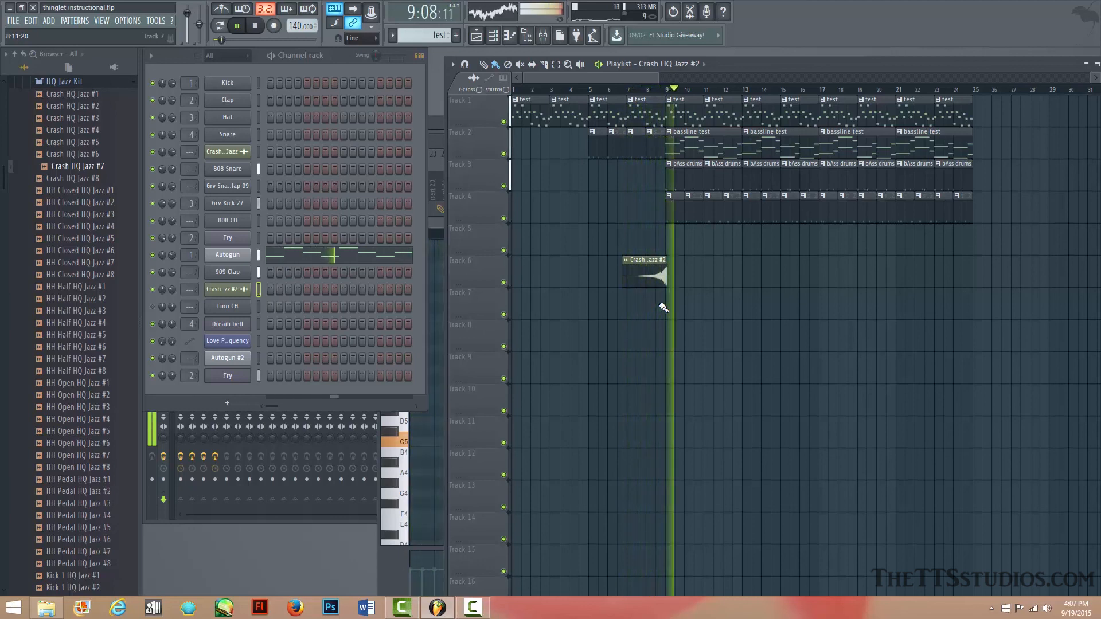
key(space)
Step: Inspect the crash clip's alignment at bar 9 and replay the song from bar 5 through the build-up into the main section
scroll(666, 150, up, 3)
scroll(668, 150, up, 3)
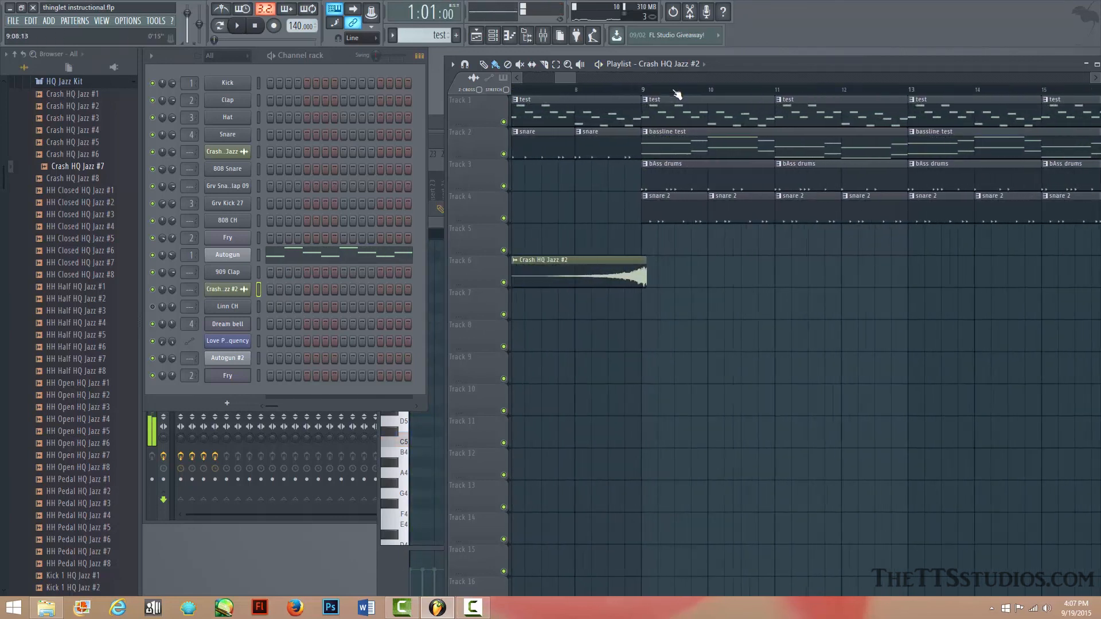
scroll(612, 261, up, 1)
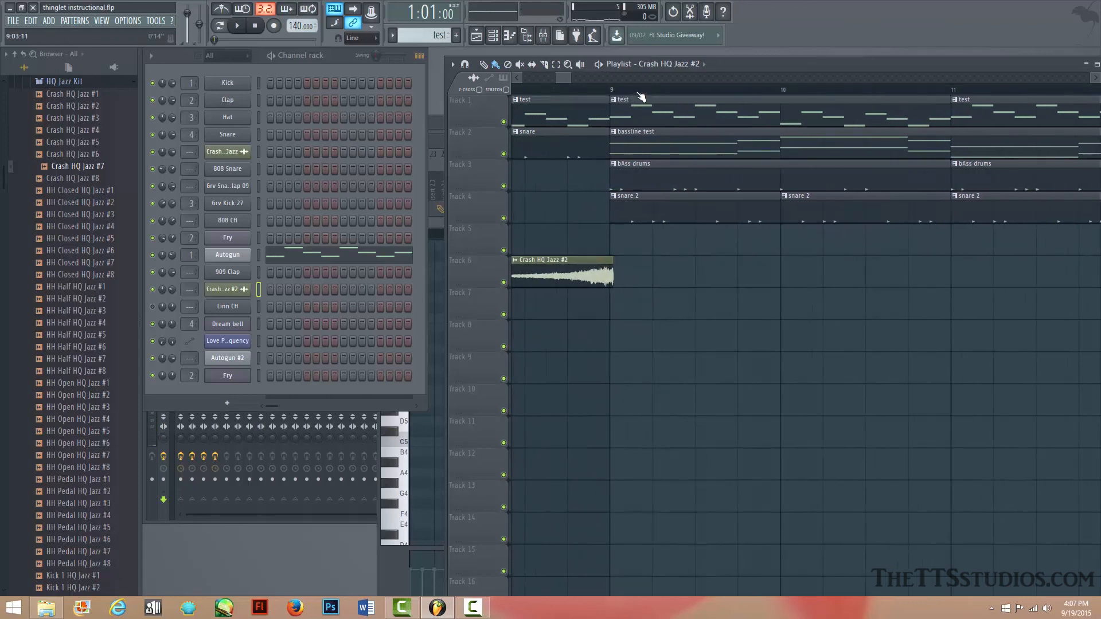
scroll(637, 101, up, 2)
scroll(626, 101, down, 6)
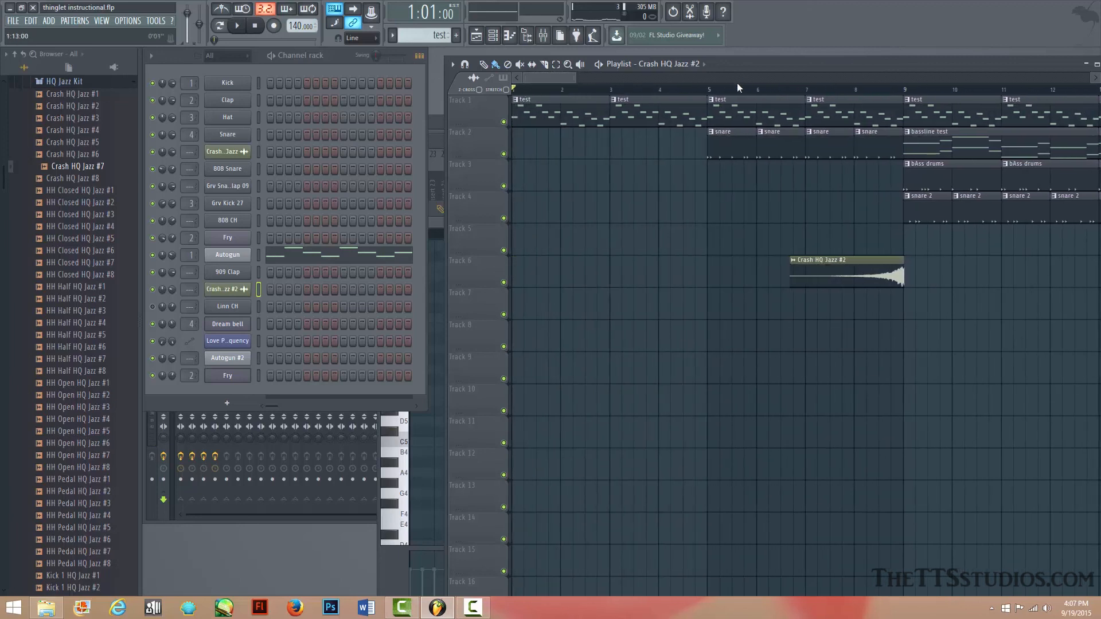
scroll(574, 91, down, 2)
click(657, 91)
click(632, 90)
click(640, 90)
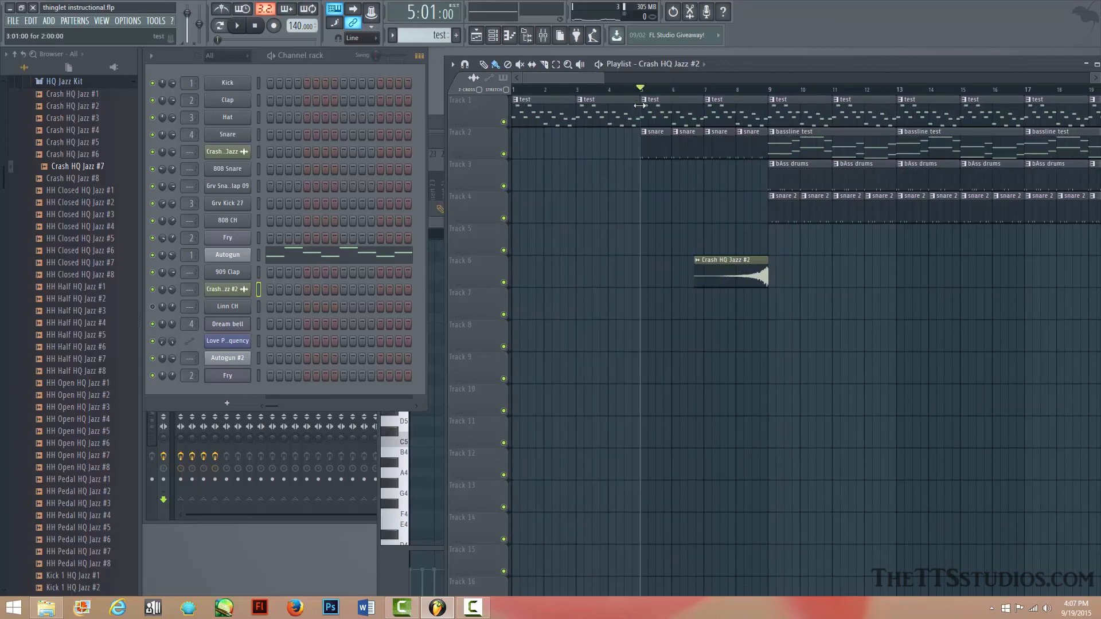
key(space)
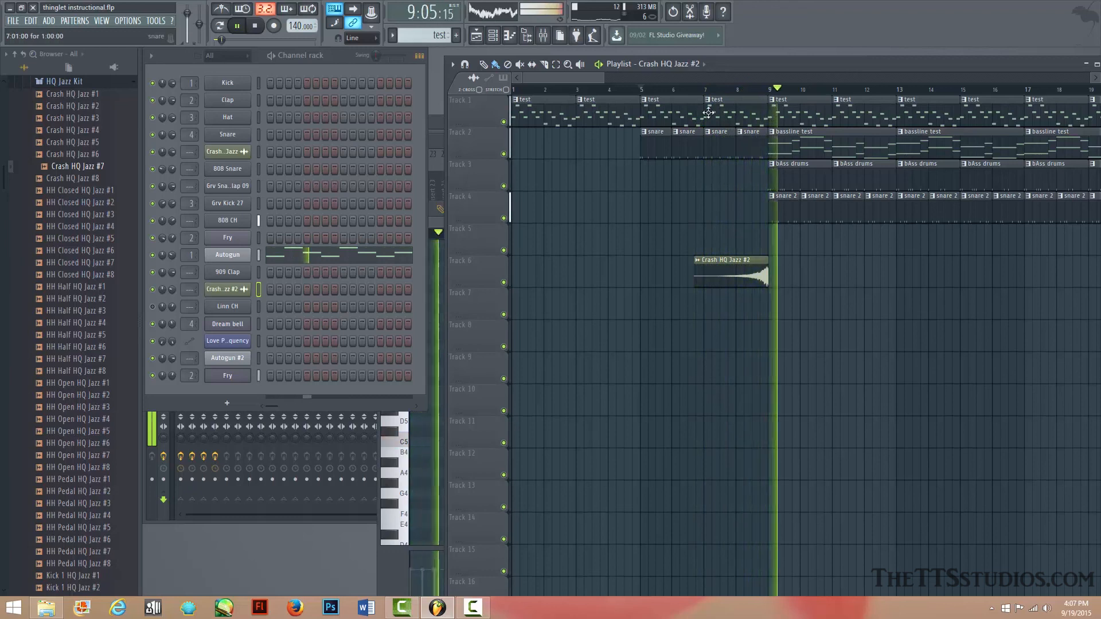
scroll(708, 91, down, 2)
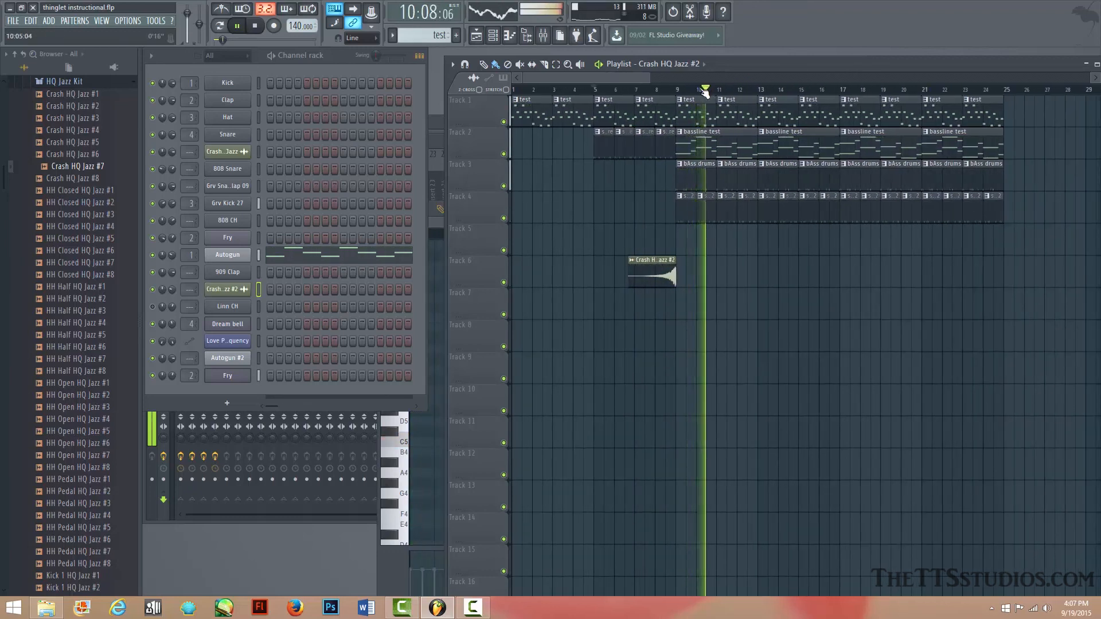
Step: Stop the song, select the Dream bell channel, and audition a few notes on it
key(space)
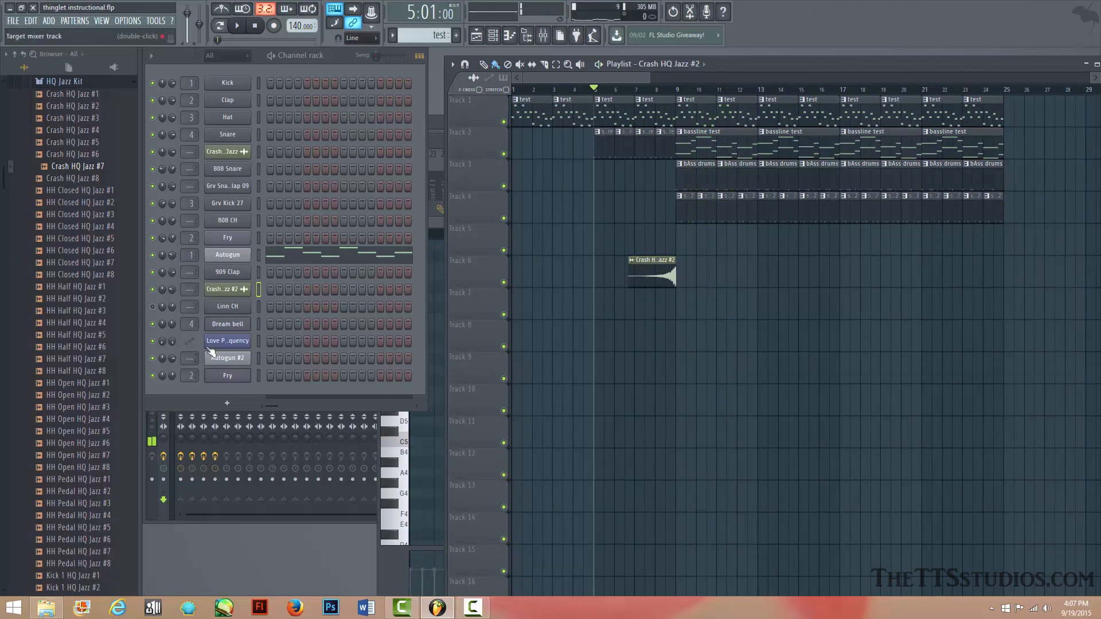
click(259, 325)
key(m)
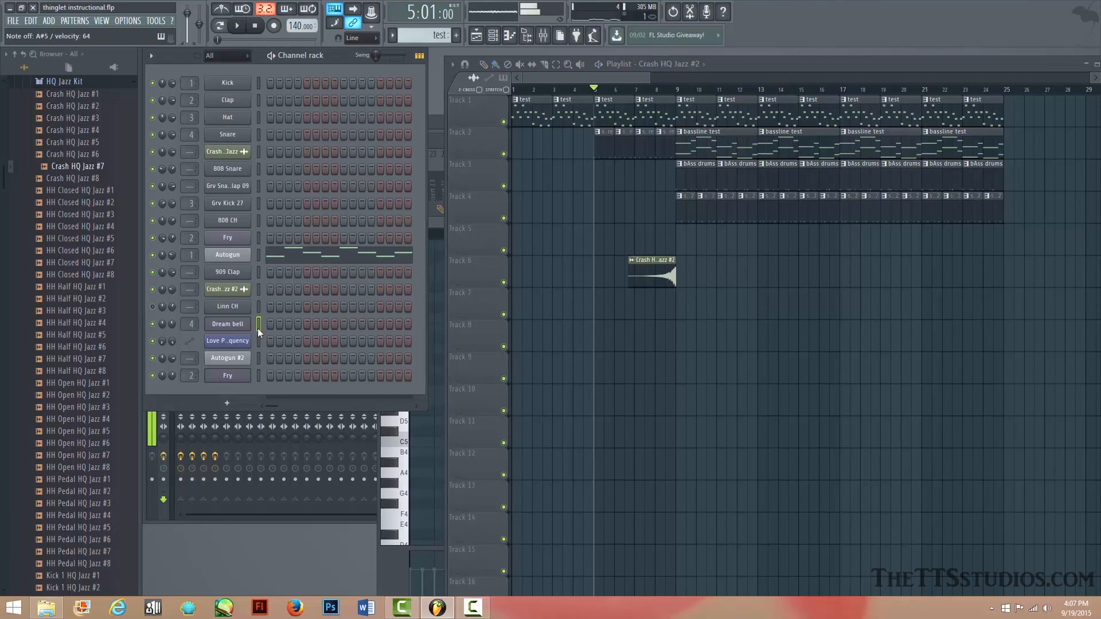
key(b)
key(x)
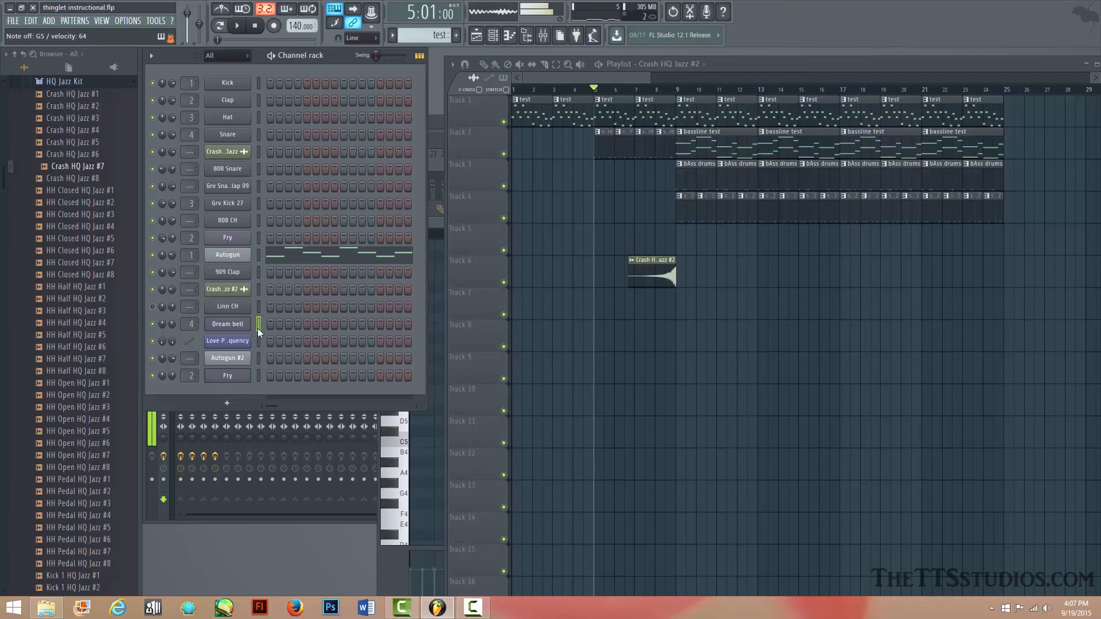
key(d)
key(n)
key(j)
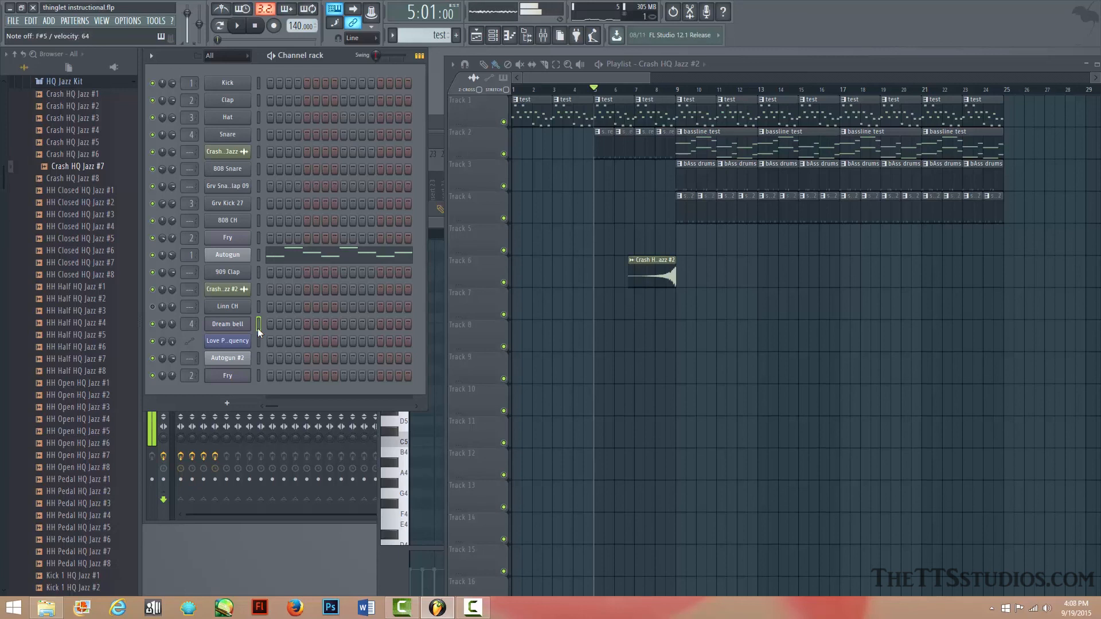
click(255, 26)
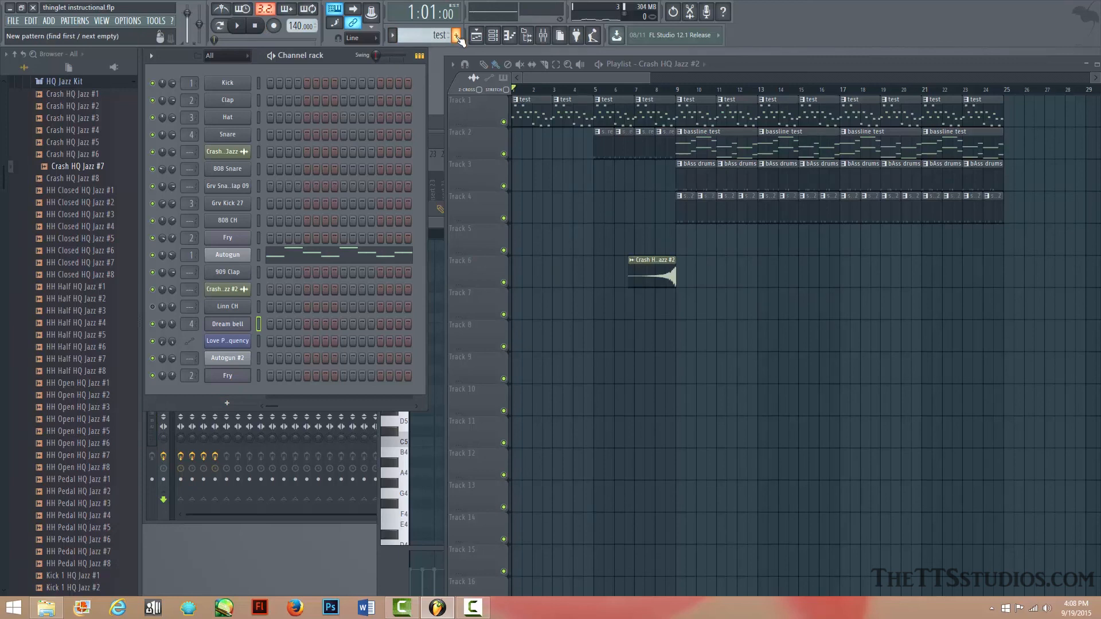
Step: Add a new empty pattern, switch to the bells pattern, and open its Dream bell notes in the piano roll
click(457, 36)
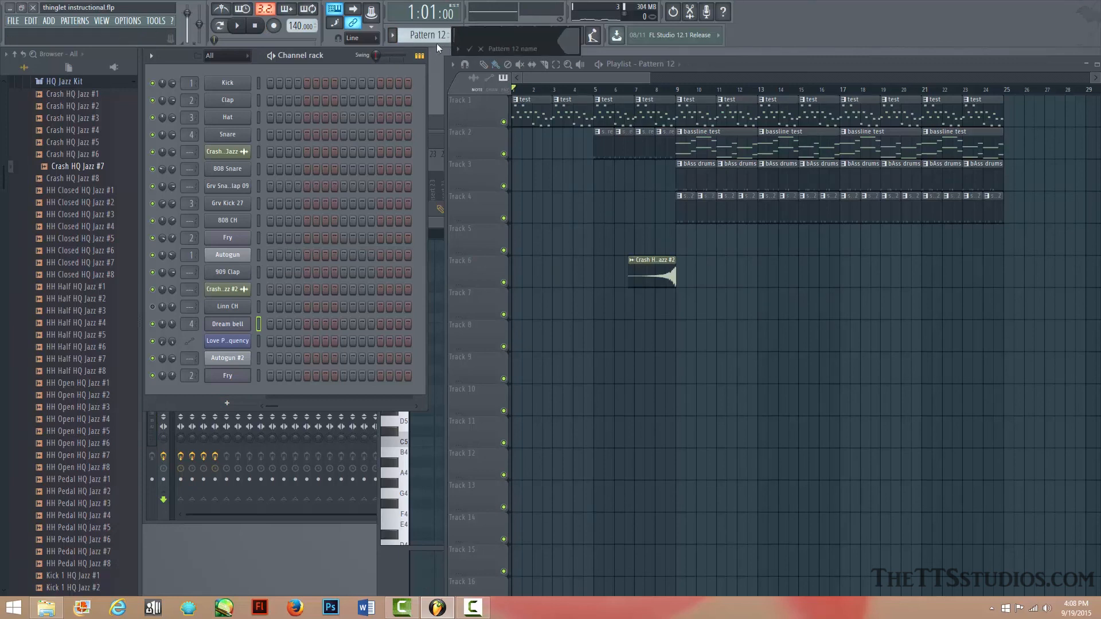
key(Return)
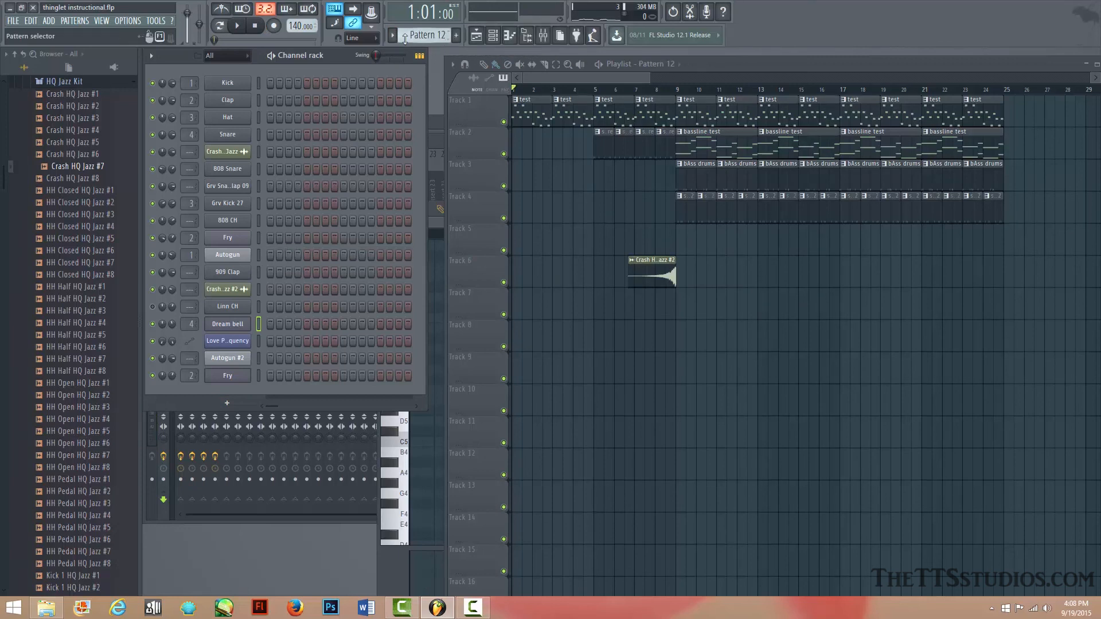
click(393, 37)
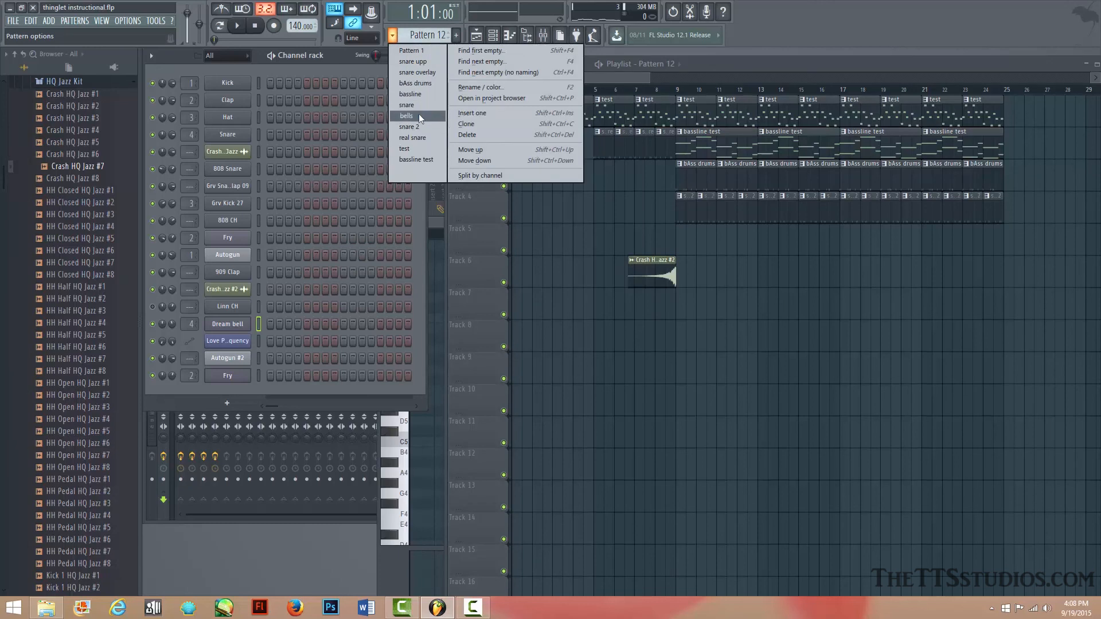
click(419, 113)
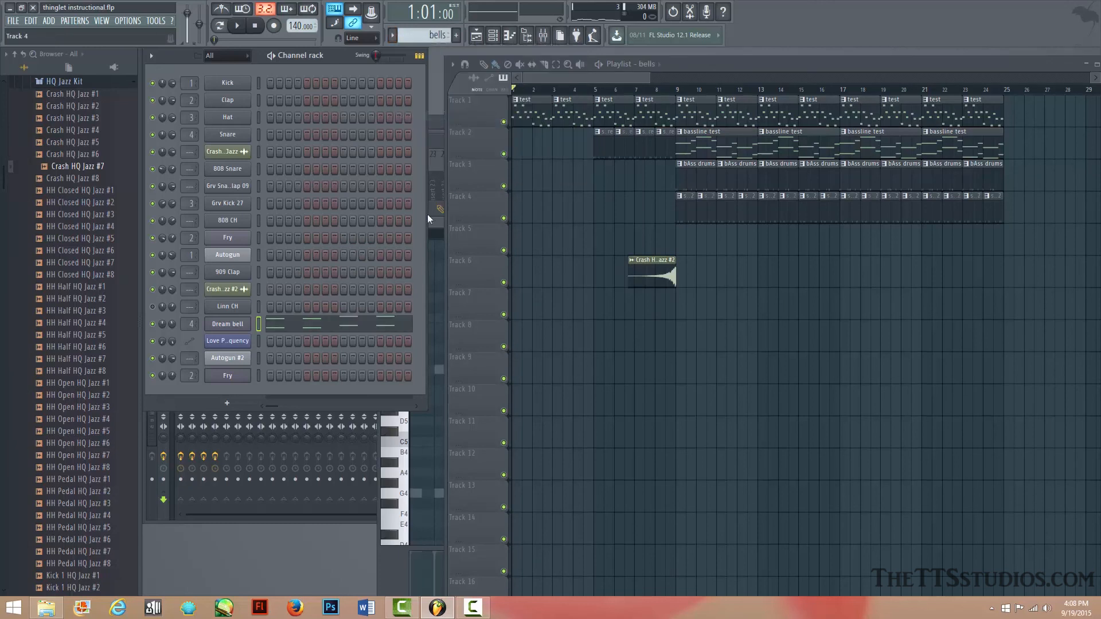
click(302, 328)
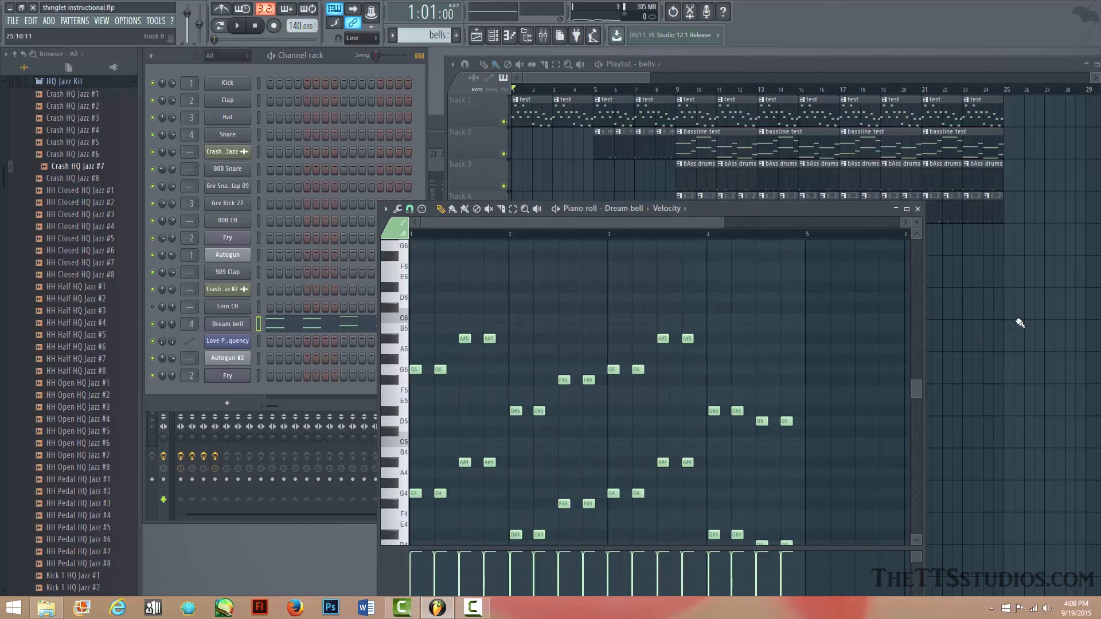
Step: Audition individual Dream bell notes live while viewing the bells melody
key(w)
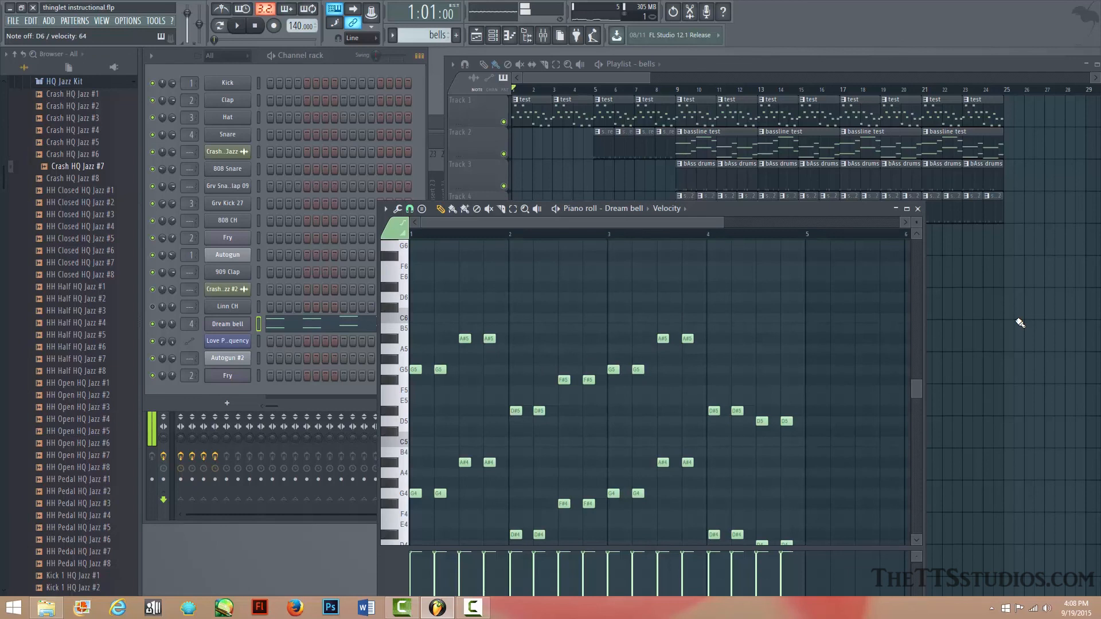
key(j)
key(j)
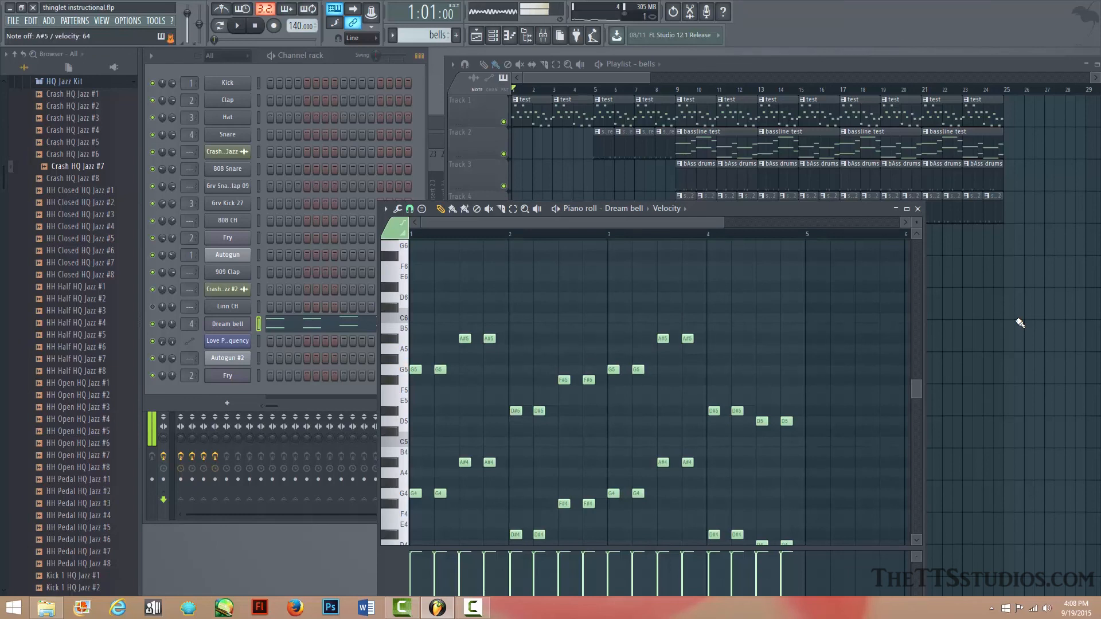
key(d)
key(x)
key(b)
key(b)
key(v)
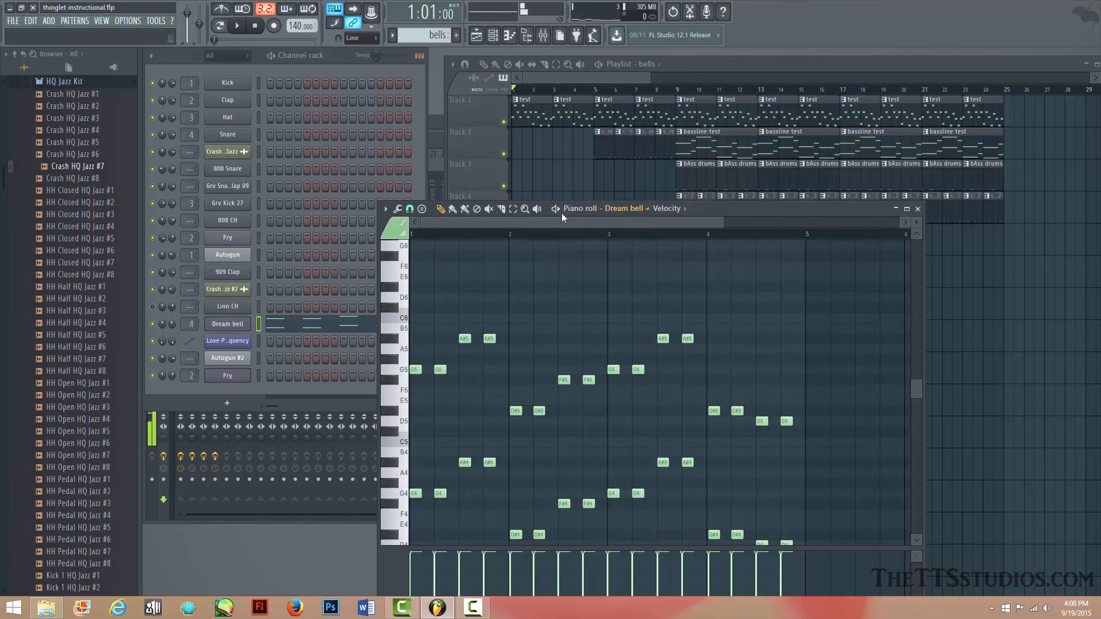
Step: Play back the bells pattern in the piano roll to hear its two-octave melody, and stop it at the start
key(space)
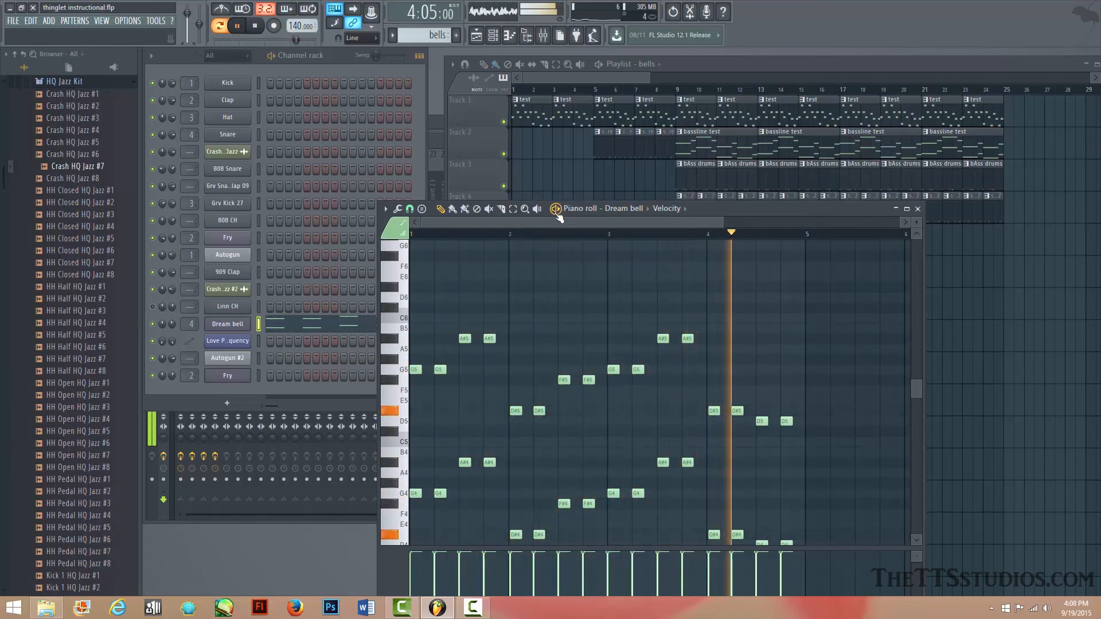
key(space)
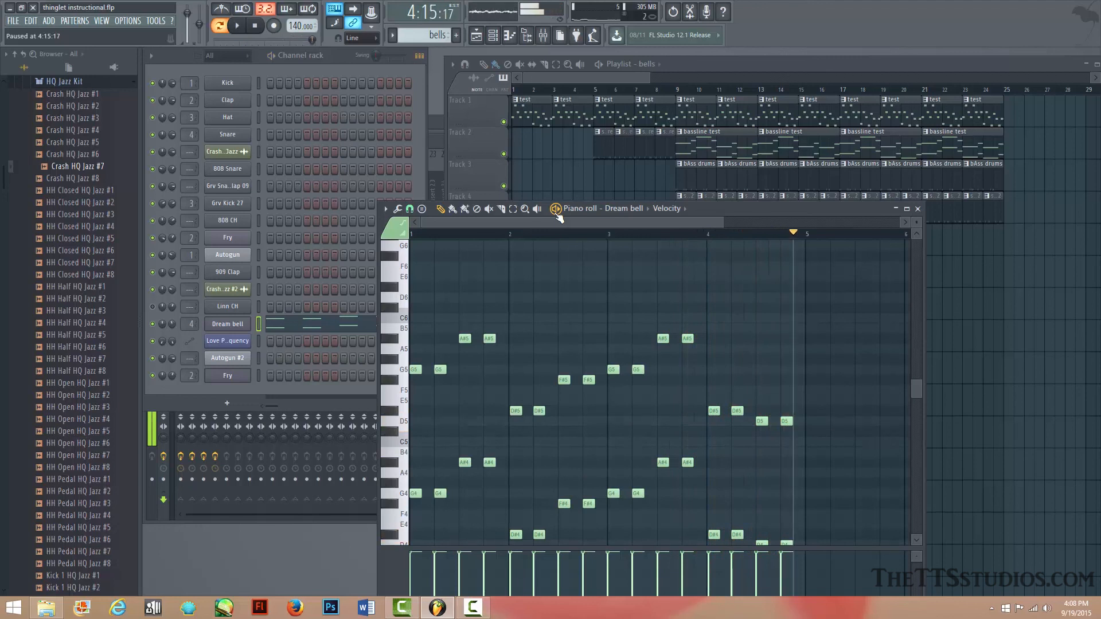
key(space)
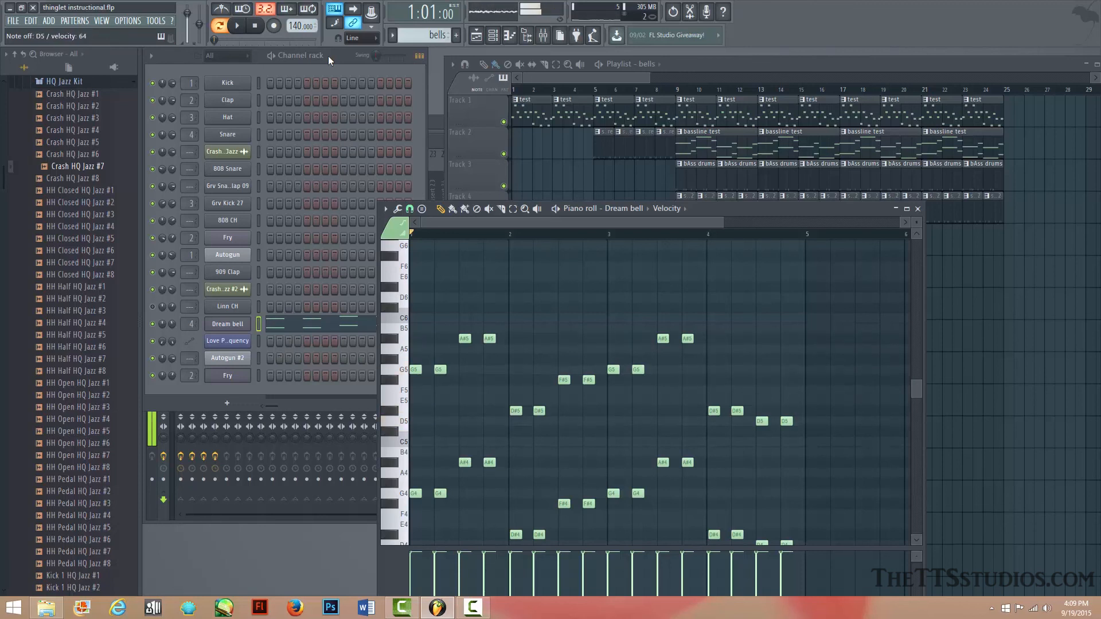
click(241, 26)
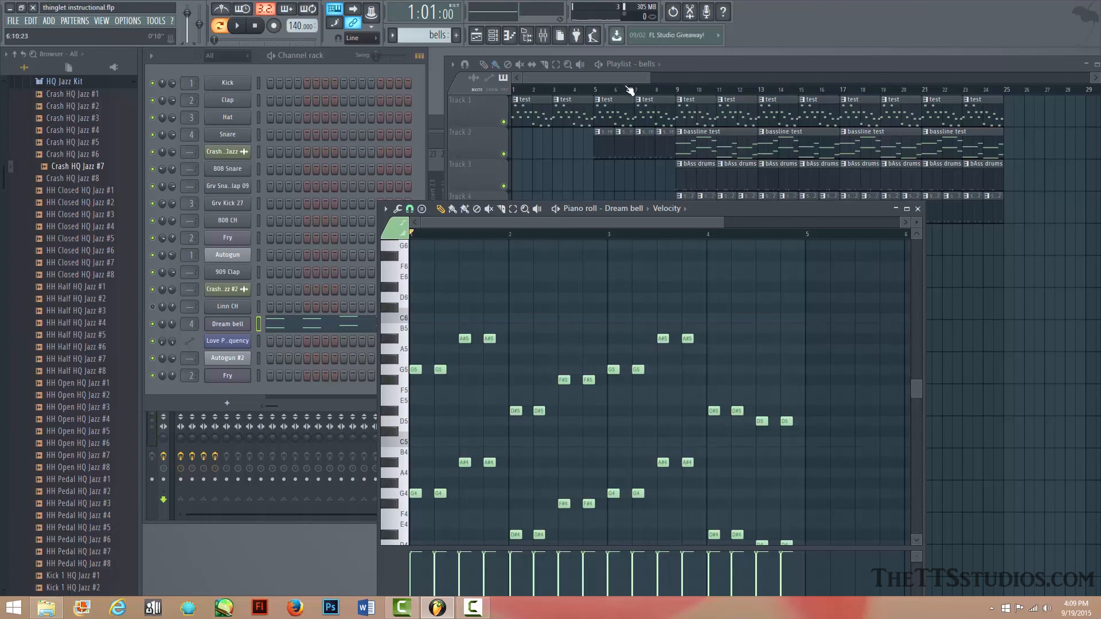
Step: Play the song from bar 5 and jump to bar 9 to hear the main section without bells
mouse_move(631, 90)
mouse_down()
mouse_move(566, 101)
mouse_move(615, 120)
mouse_move(595, 127)
mouse_up()
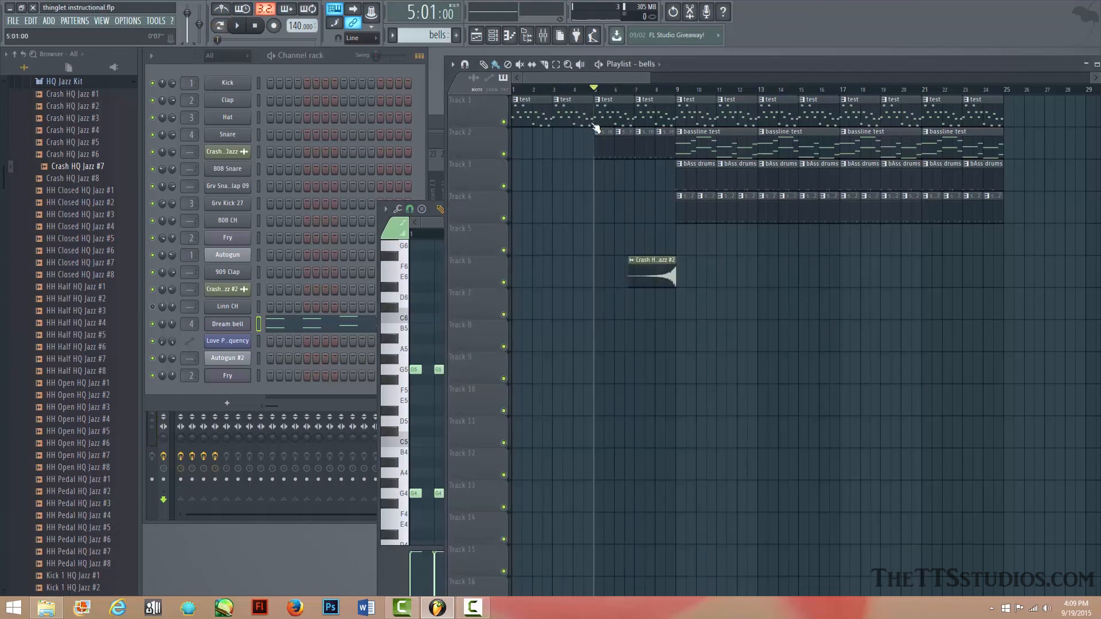
key(space)
click(680, 90)
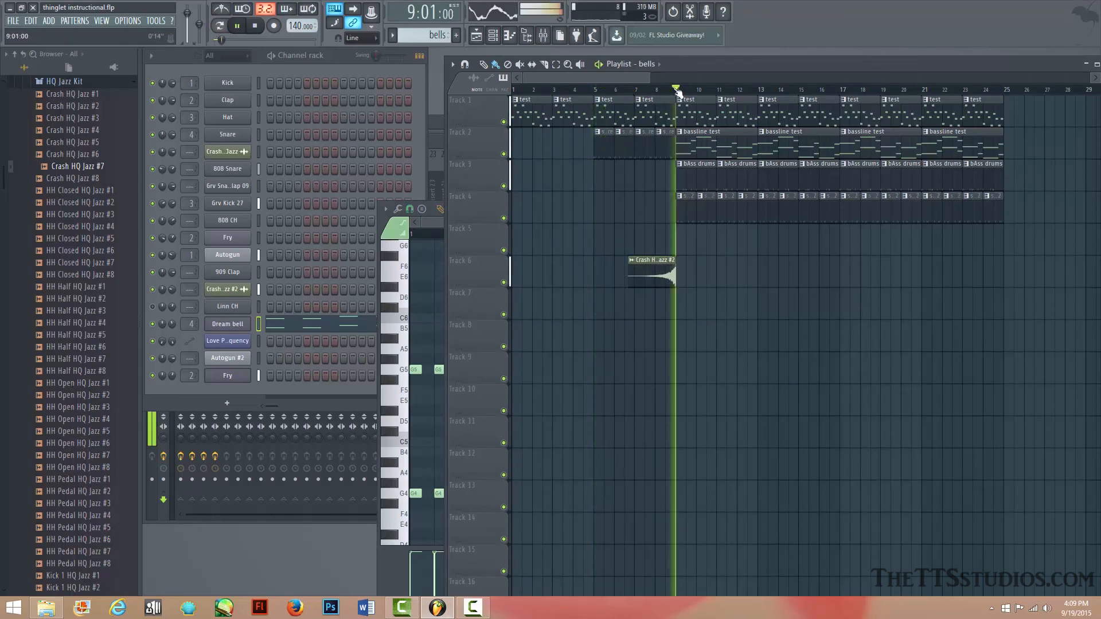
key(space)
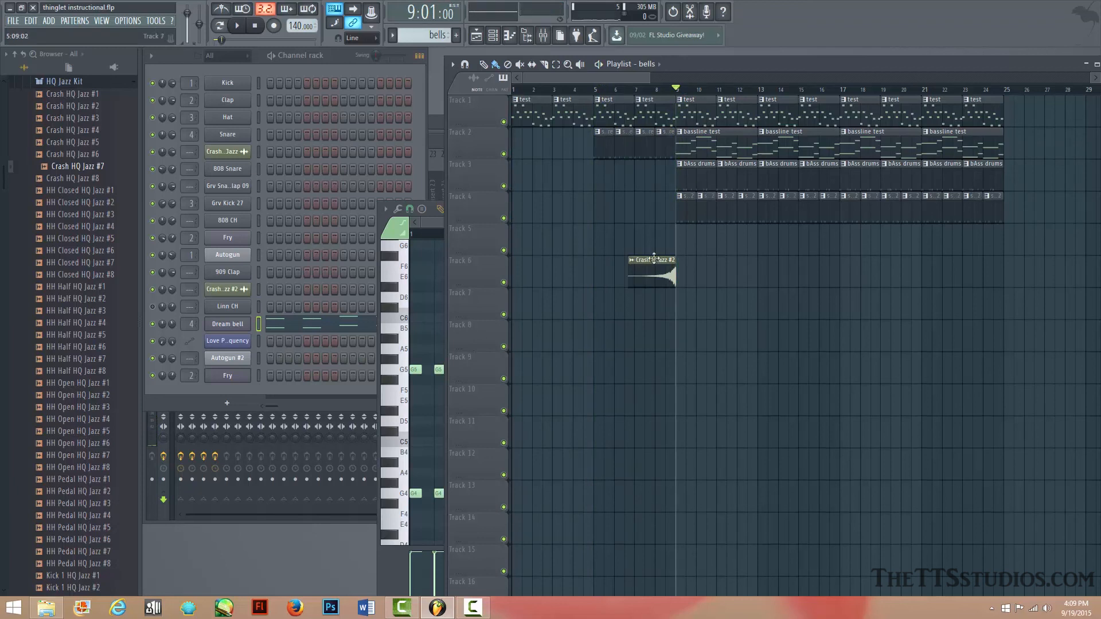
Step: Delete the lower-octave Dream bell notes from the bells pattern and play the remaining upper melody
click(428, 309)
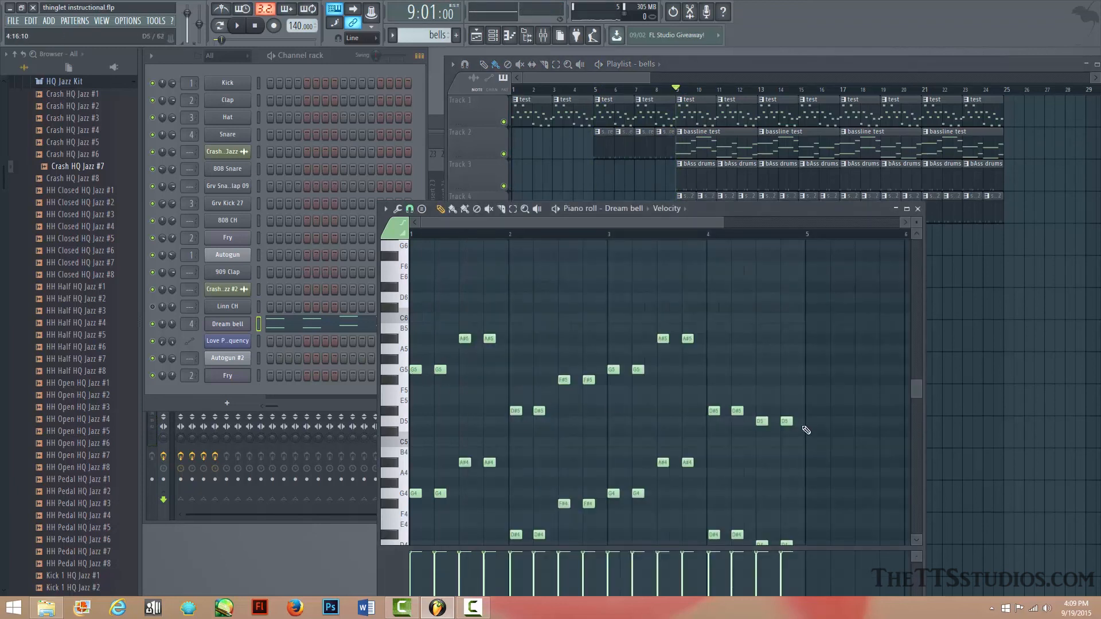
scroll(805, 430, down, 4)
drag(823, 487, 377, 343)
key(Delete)
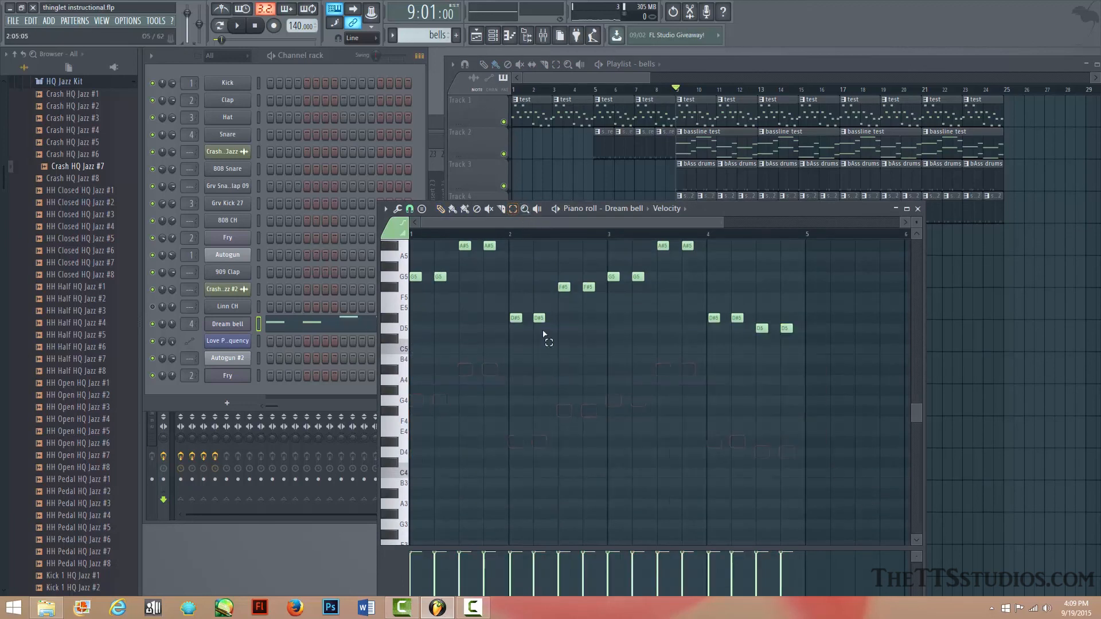
scroll(516, 330, up, 4)
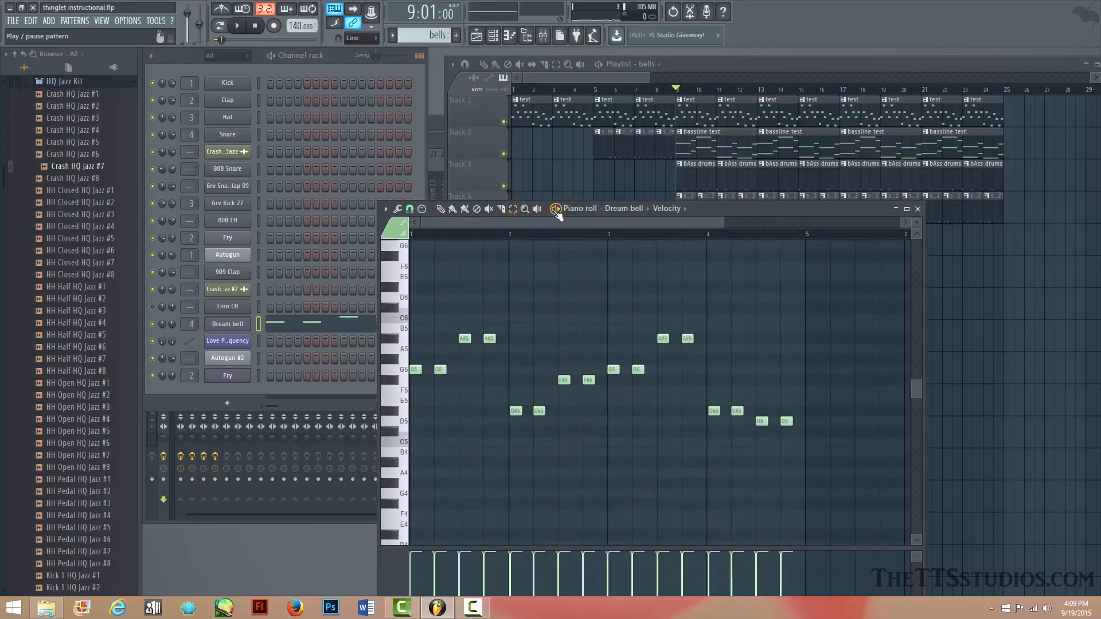
key(space)
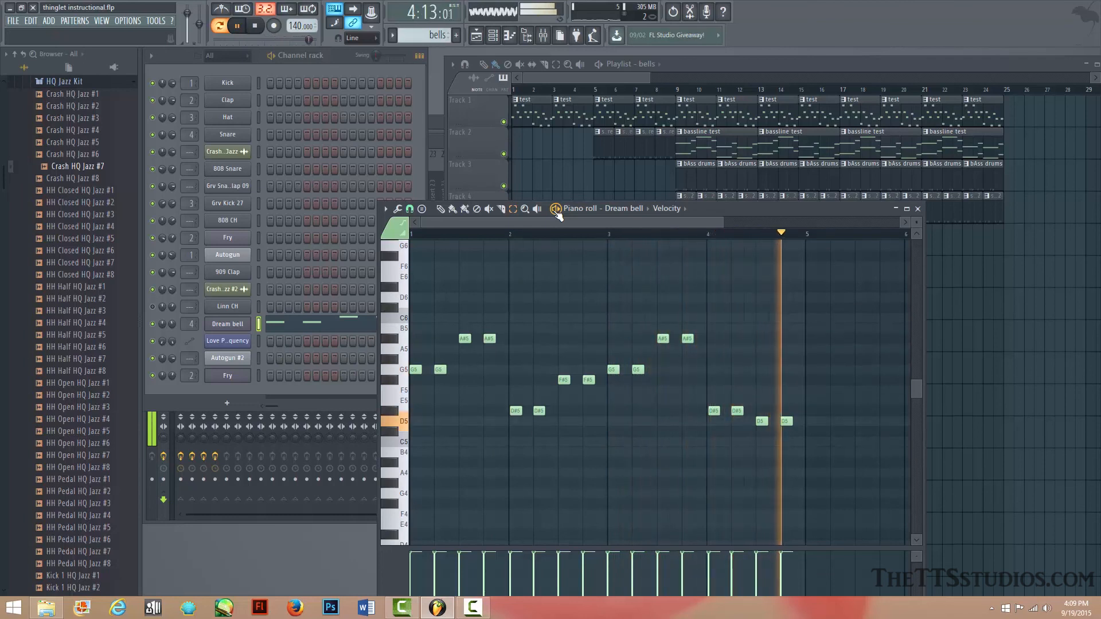
key(ctrl+space)
Step: Bring back the lower-octave Dream bell notes and replay the bells pattern with both octaves
scroll(763, 328, down, 2)
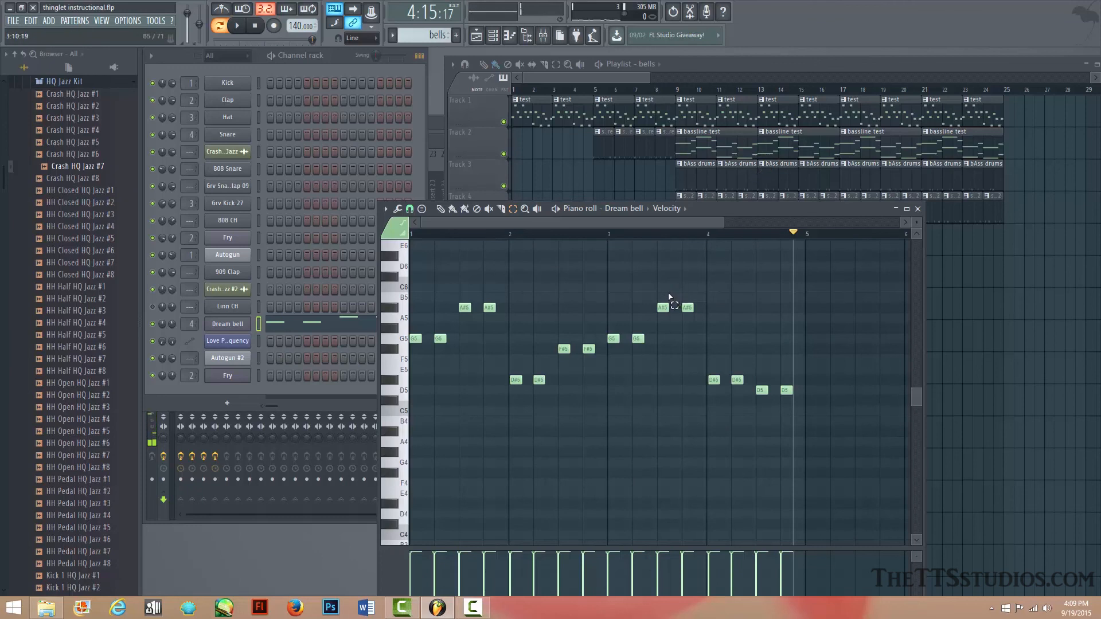
key(ctrl+v)
key(ctrl+Down)
drag(456, 235, 355, 240)
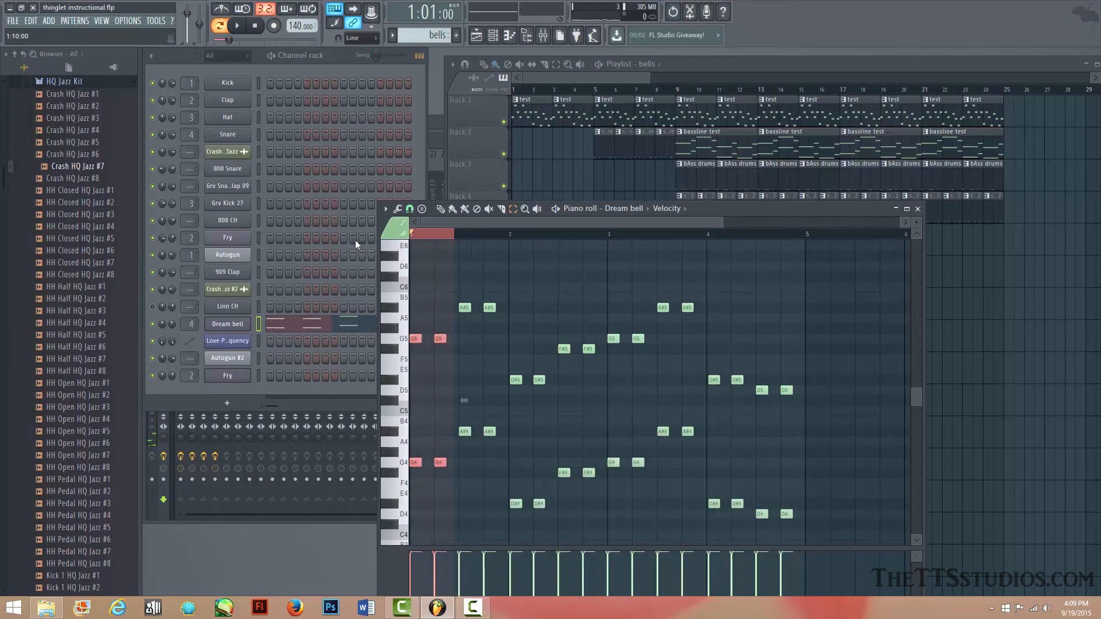
click(437, 241)
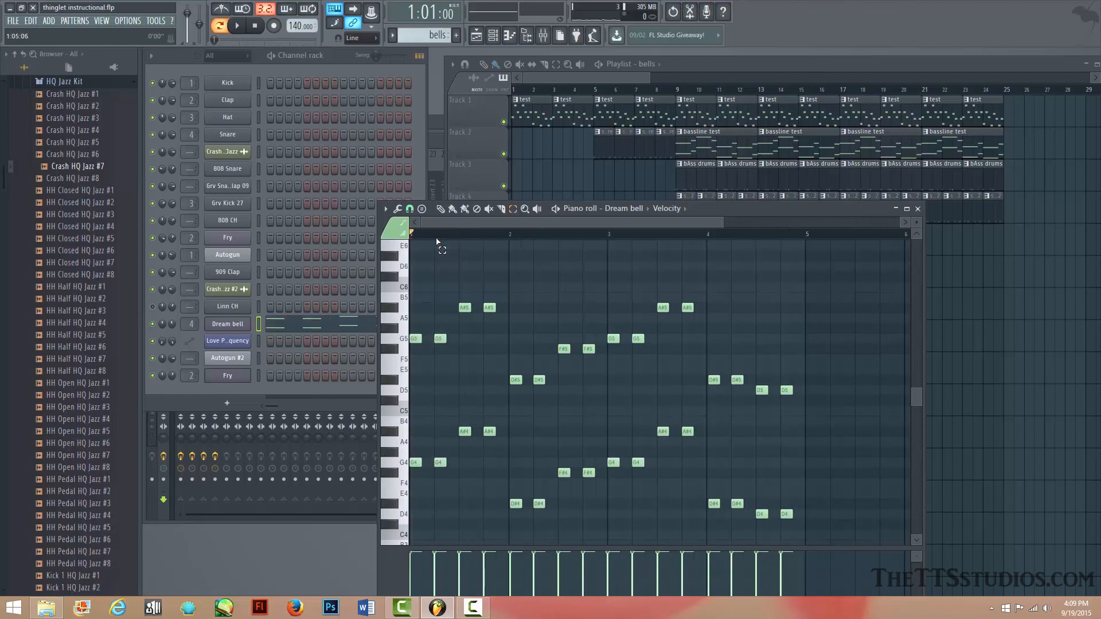
key(space)
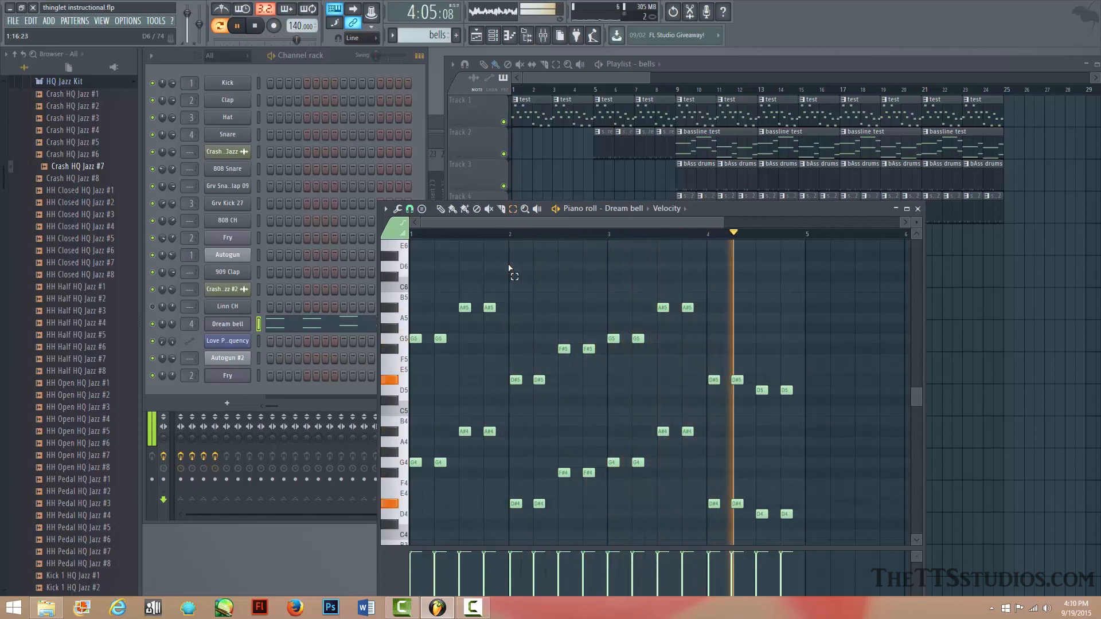
key(space)
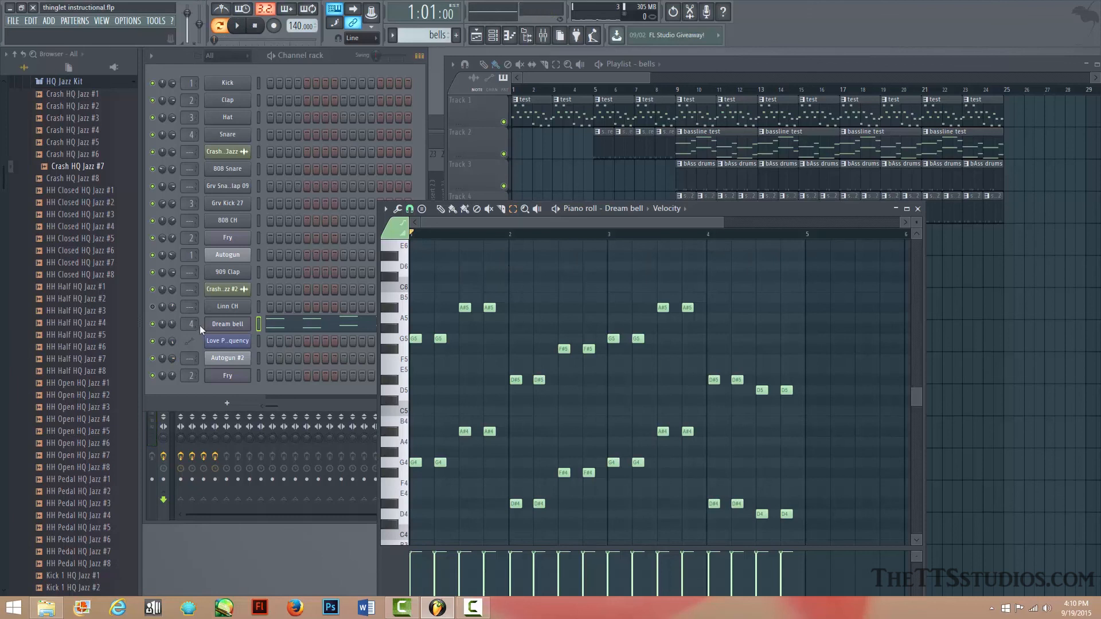
Step: Inspect the effects on mixer Insert 4, which the Dream bell channel is routed to
click(544, 37)
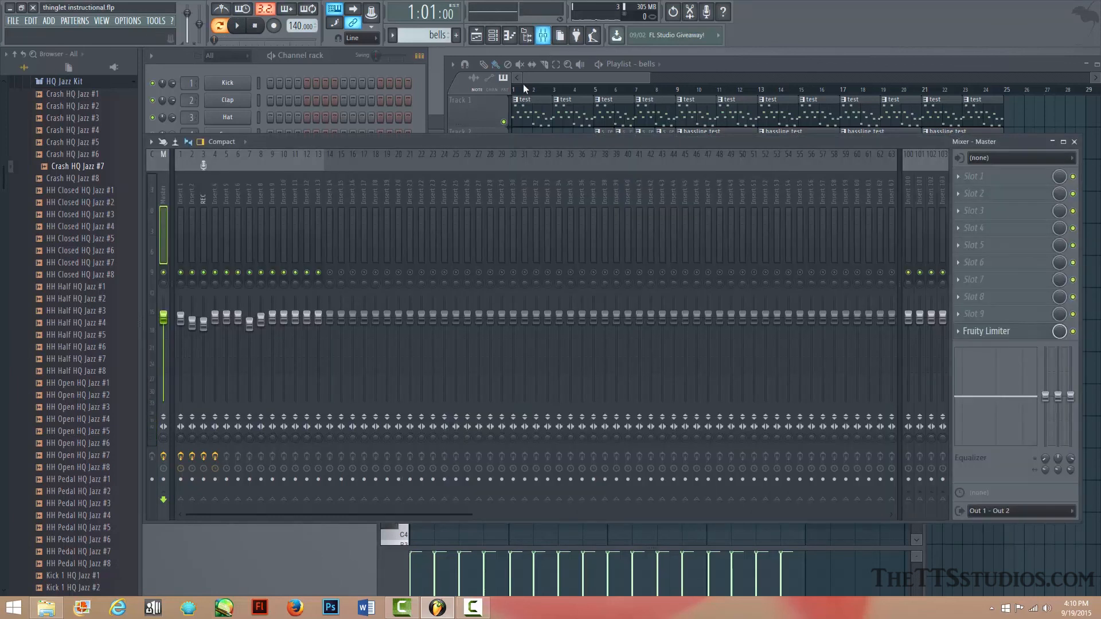
click(215, 195)
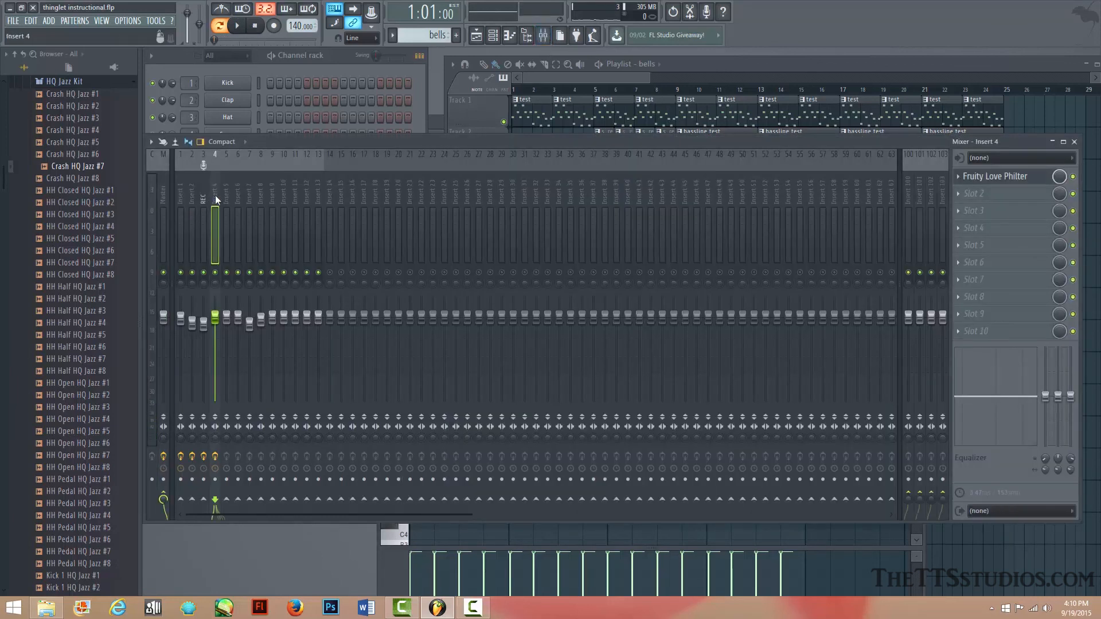
Step: Fill Track 5 of the playlist with consecutive bells pattern clips from bar 1 to bar 25
click(1031, 106)
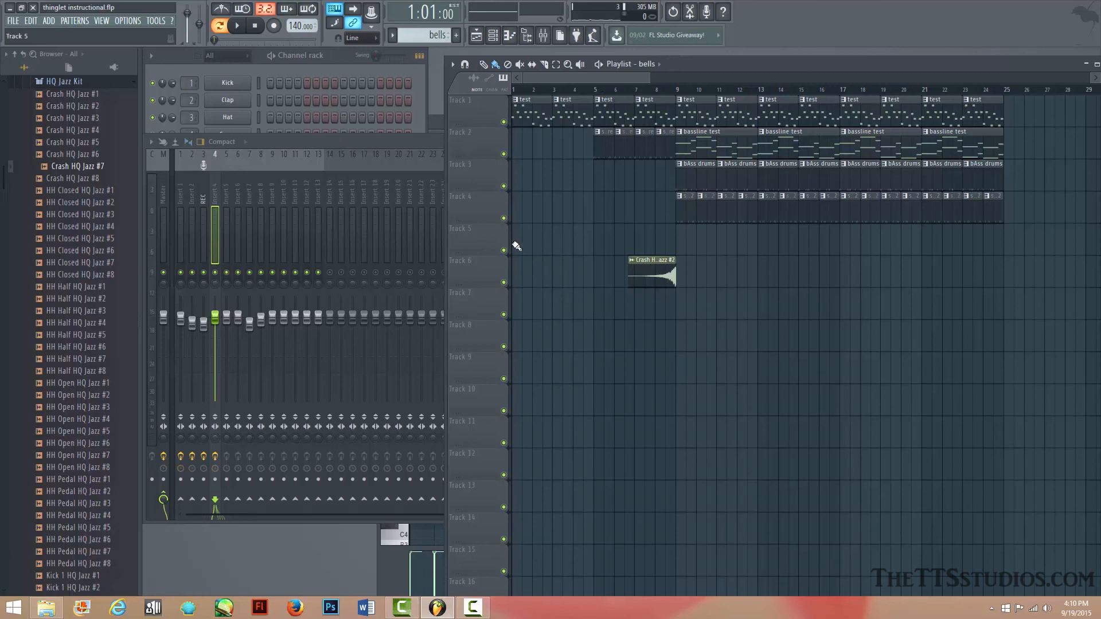
drag(517, 246, 935, 251)
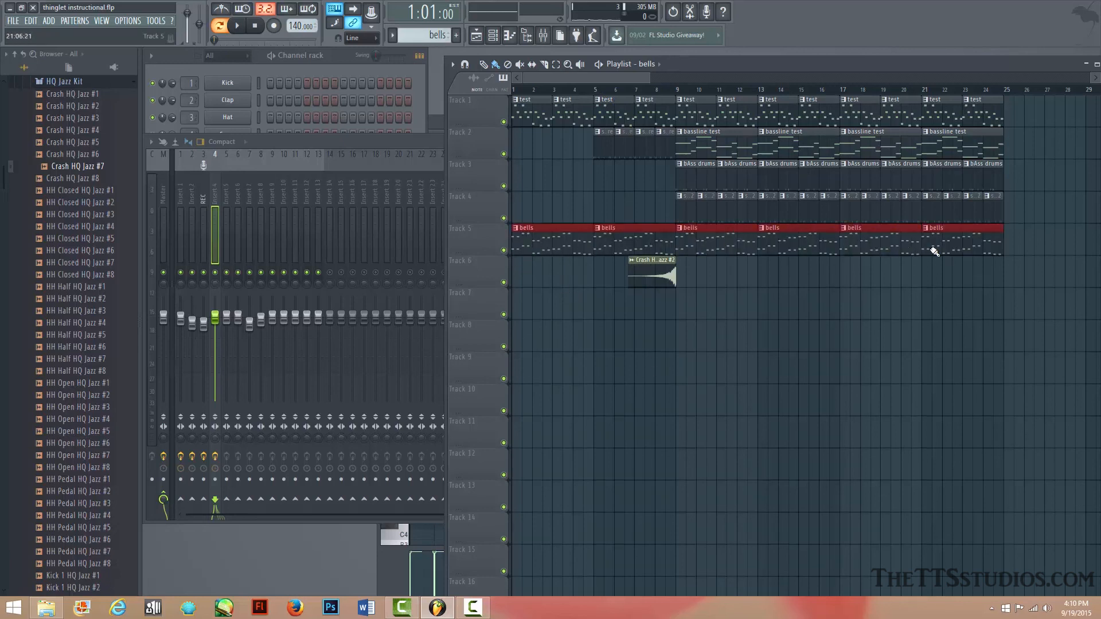
Step: Play the arrangement from bar 9 with the bells track switched off and back on, and replay the opening from bar 1
click(679, 90)
key(space)
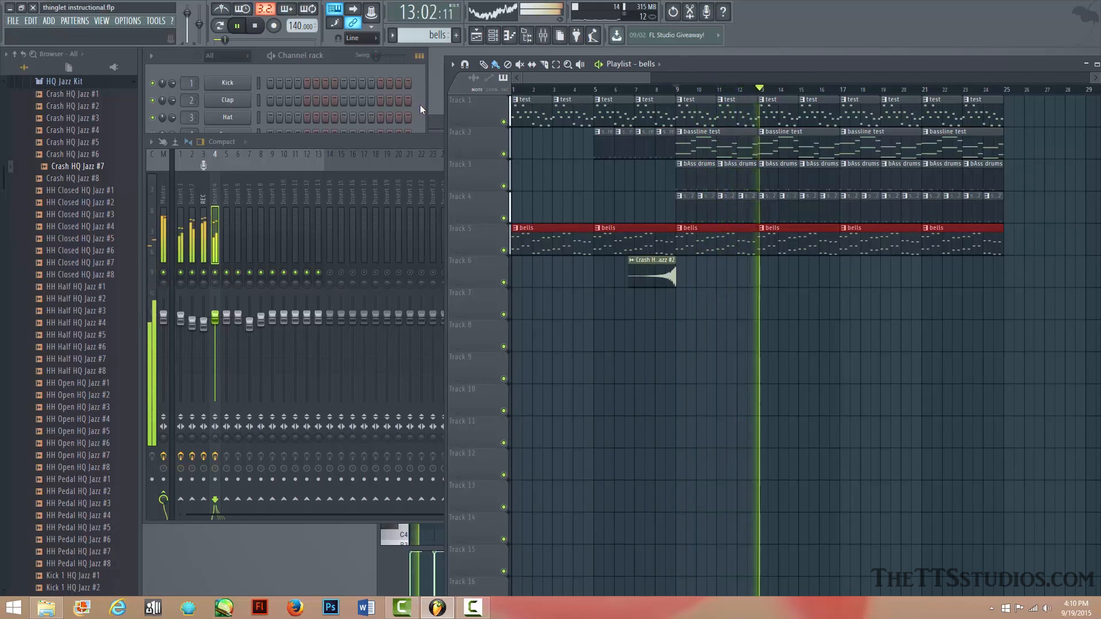
click(505, 251)
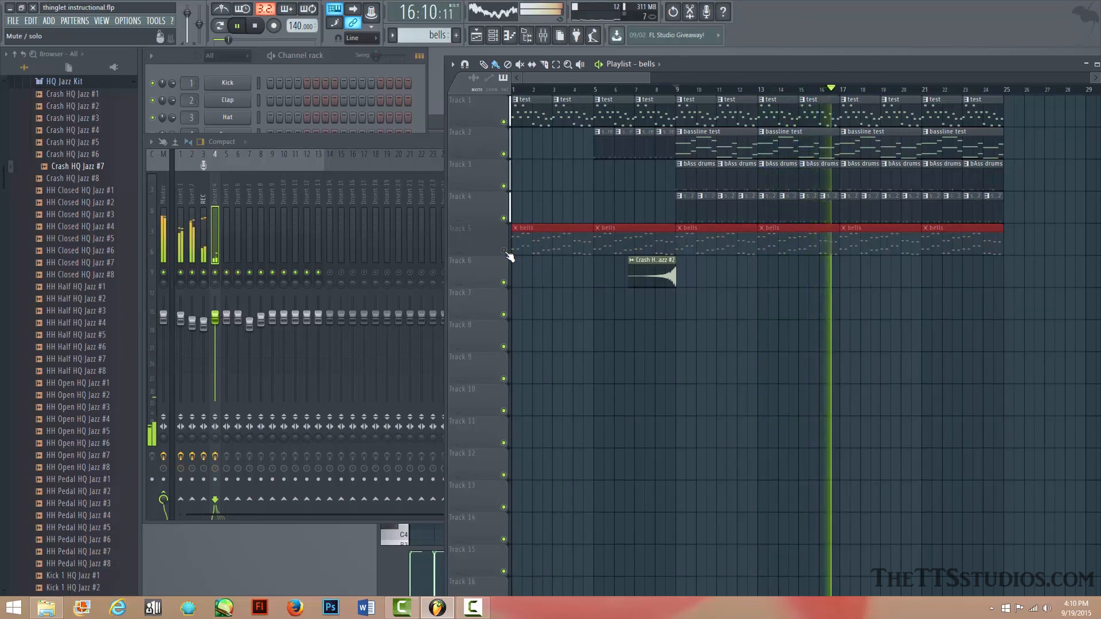
click(506, 252)
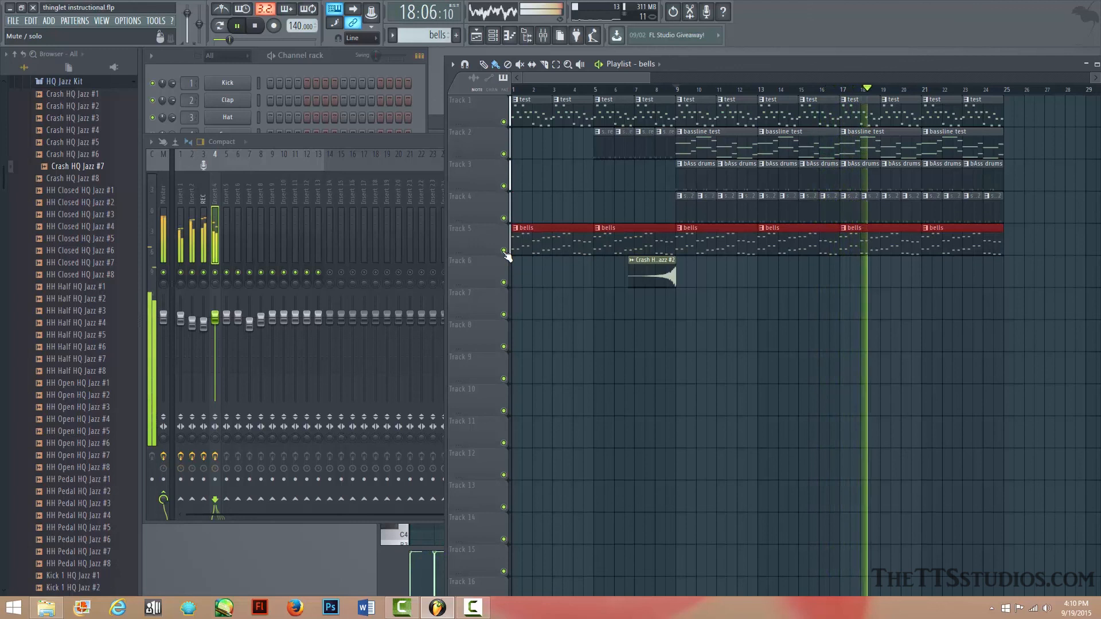
click(255, 26)
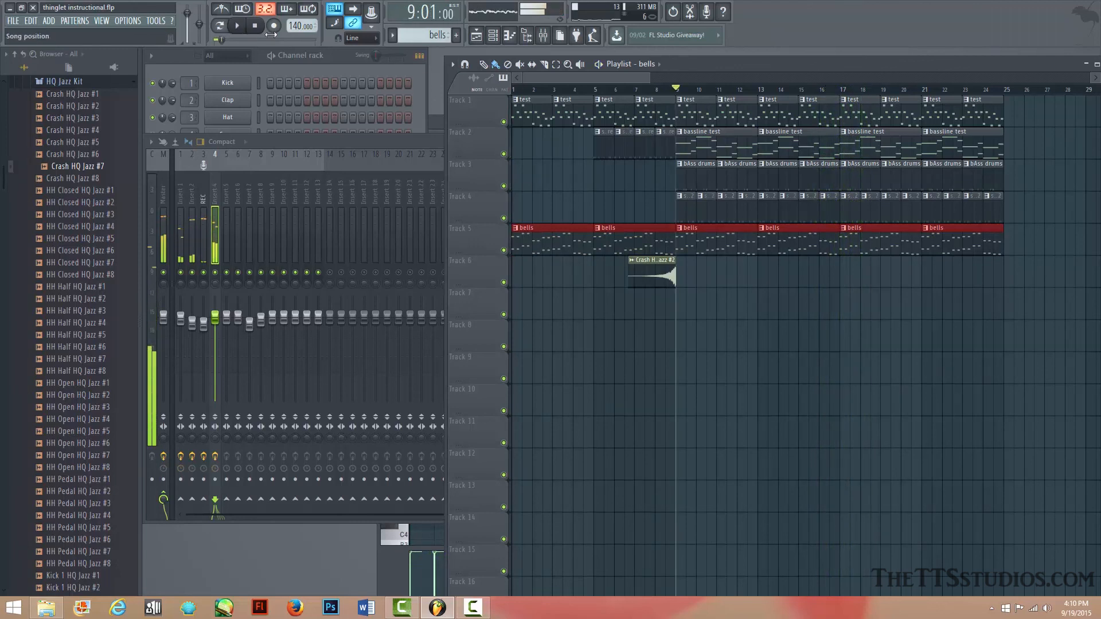
click(255, 27)
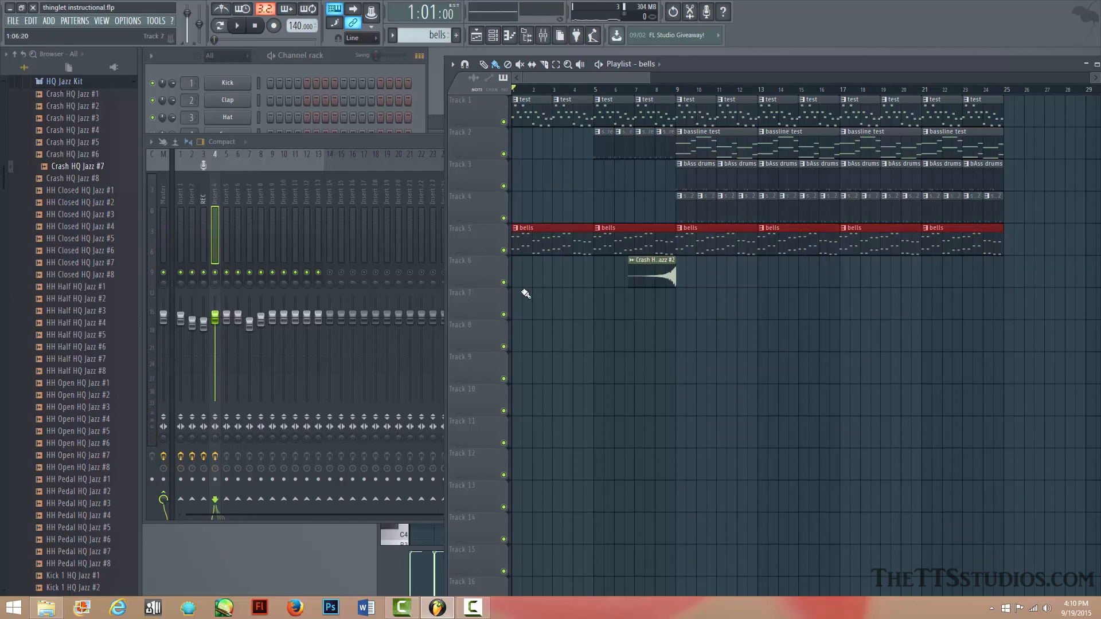
key(space)
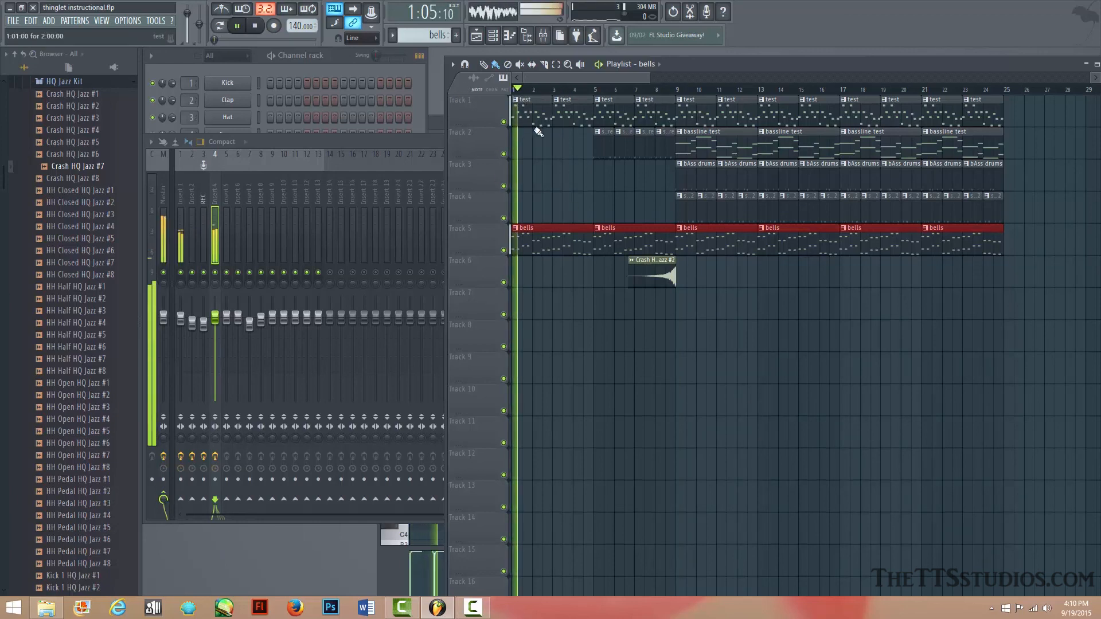
key(space)
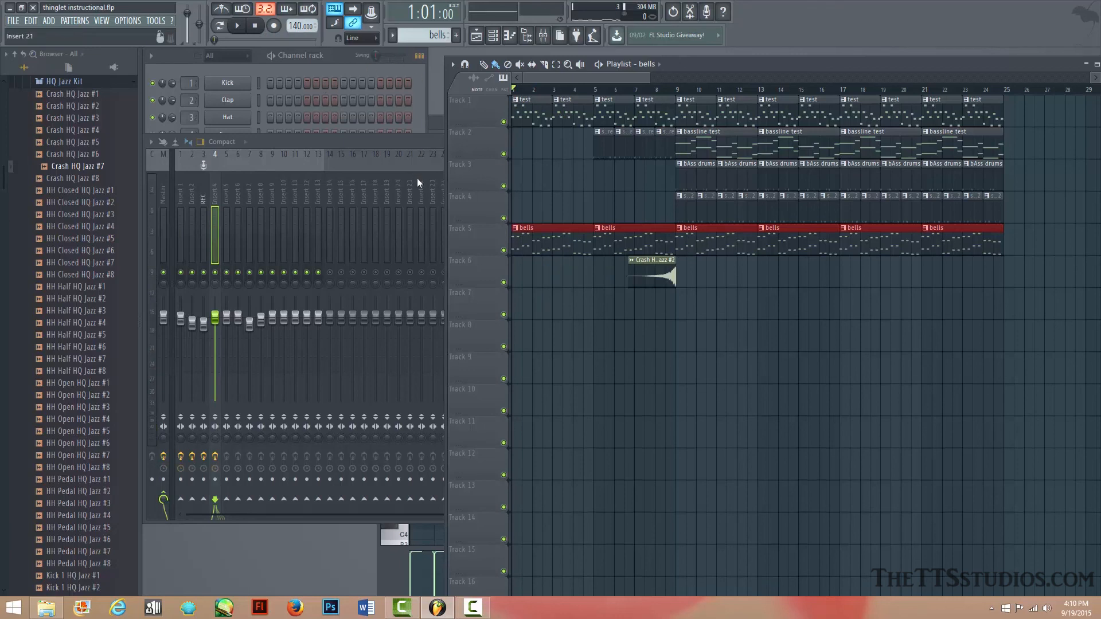
Step: Open the Fruity Love Philter effect on mixer Insert 4
click(410, 81)
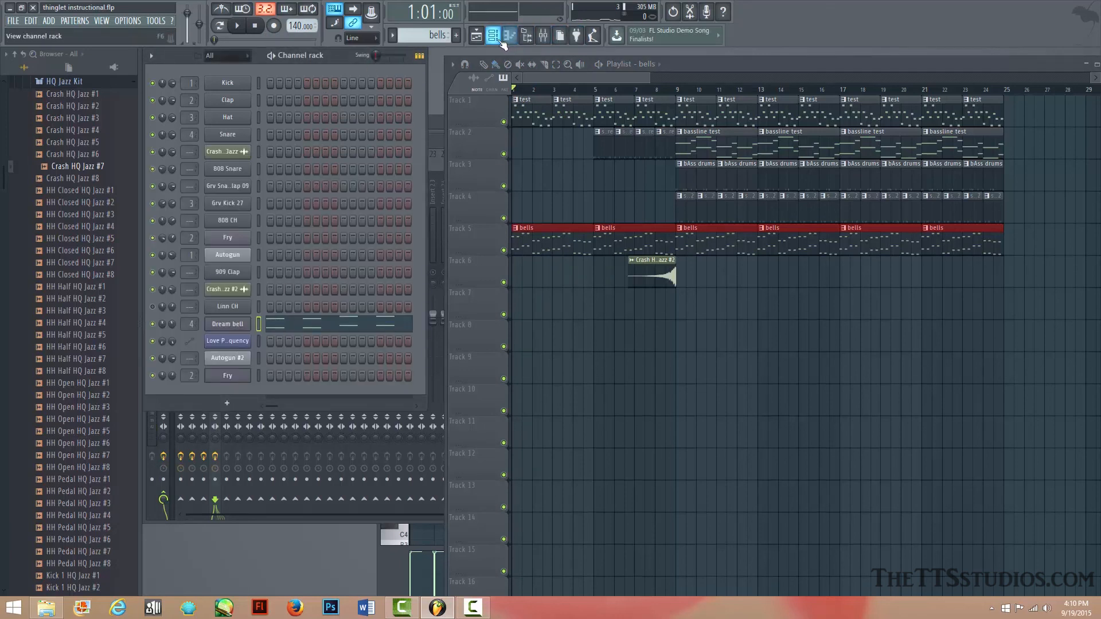
click(543, 35)
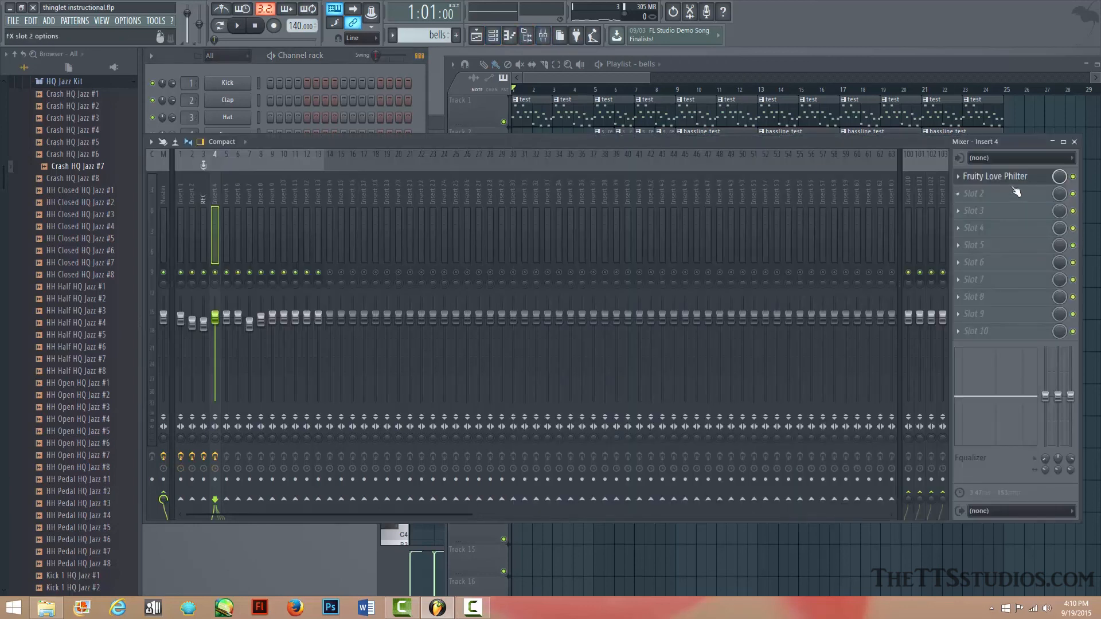
click(990, 178)
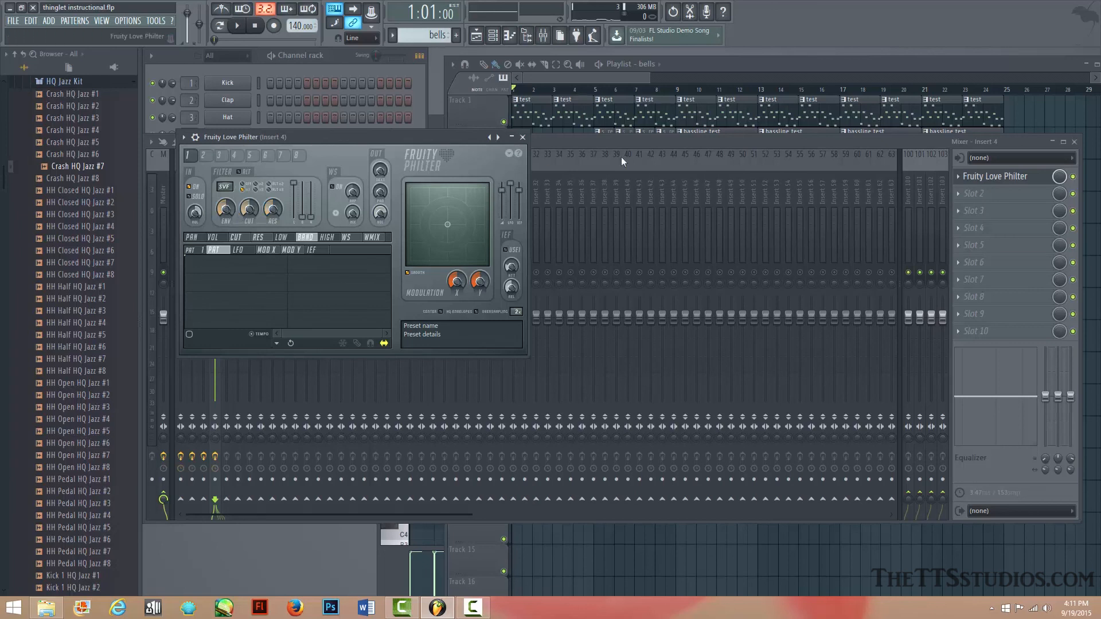
Step: Turn down the cutoff of filter 1 in Fruity Love Philter while listening to the bells pattern
click(272, 58)
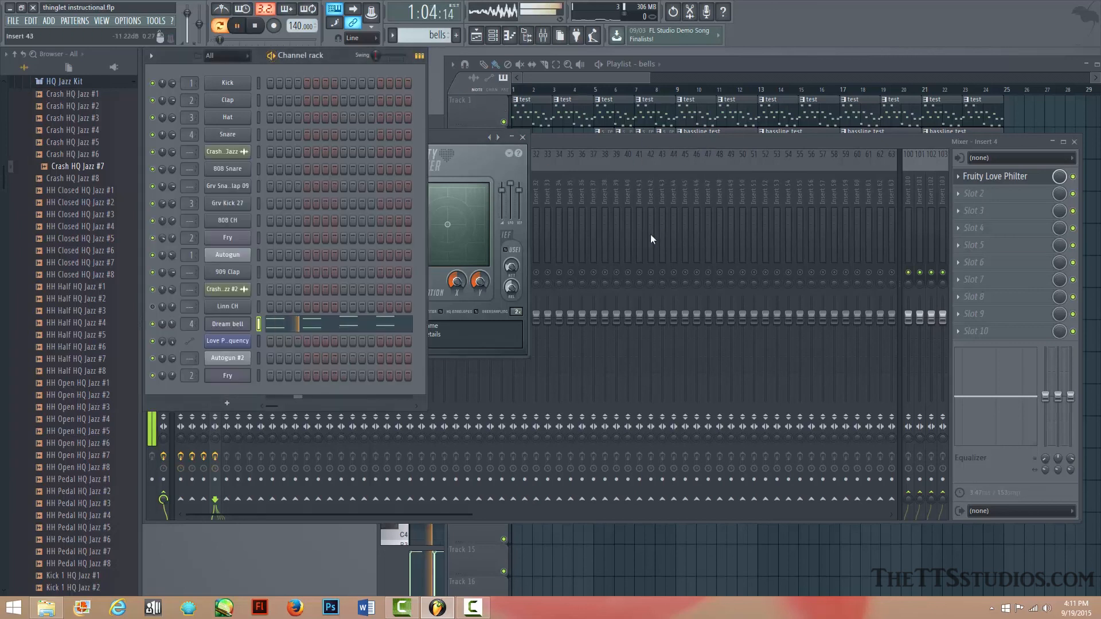
click(487, 171)
drag(250, 210, 251, 251)
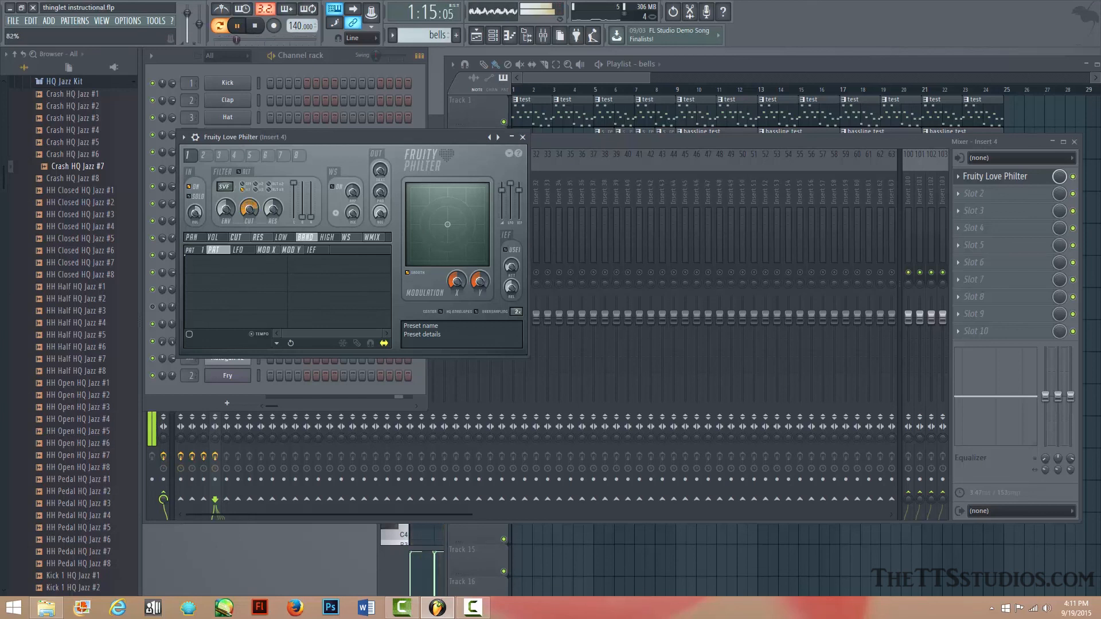
drag(249, 208, 266, 215)
key(space)
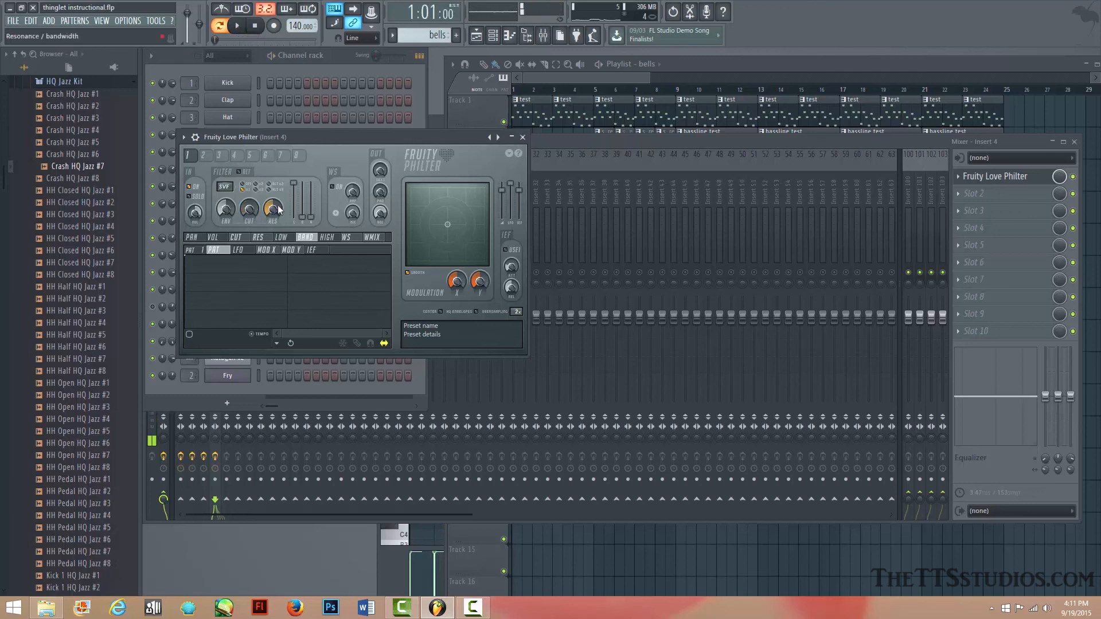
Step: Create an automation clip for the filter 1 cutoff, shorten it to span bars 1 to 9 and place it on Track 7
right_click(250, 213)
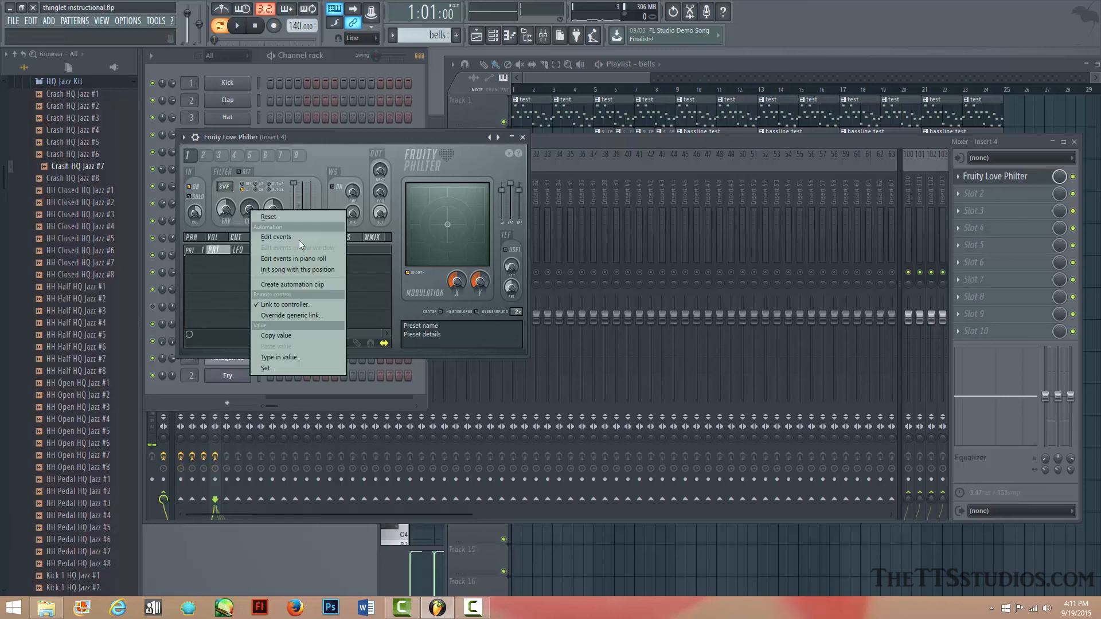
click(293, 284)
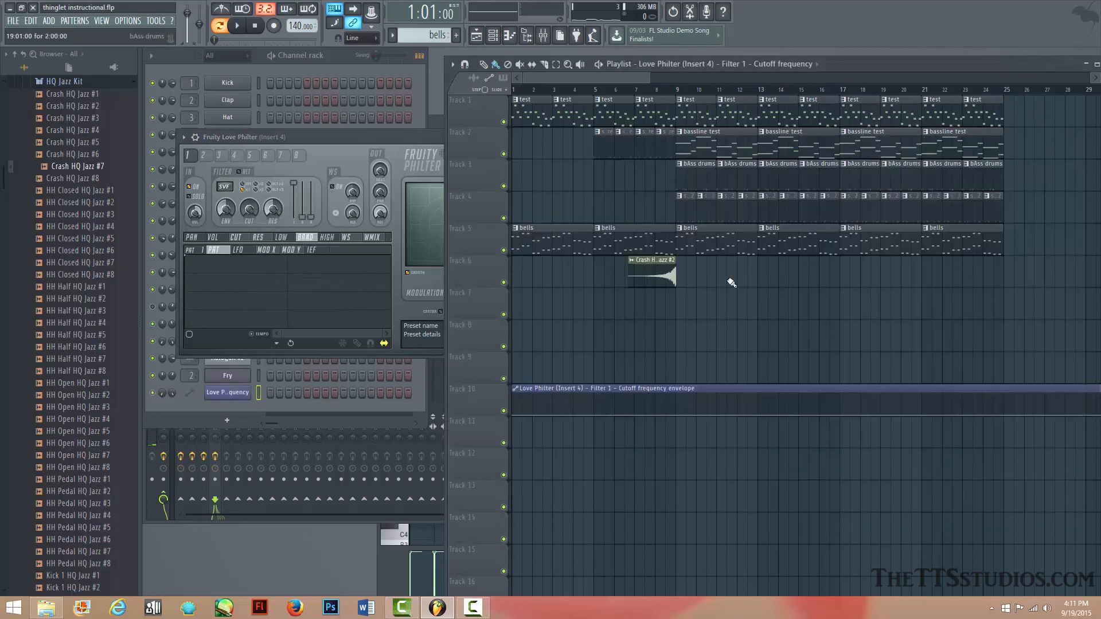
scroll(728, 98, right, 10)
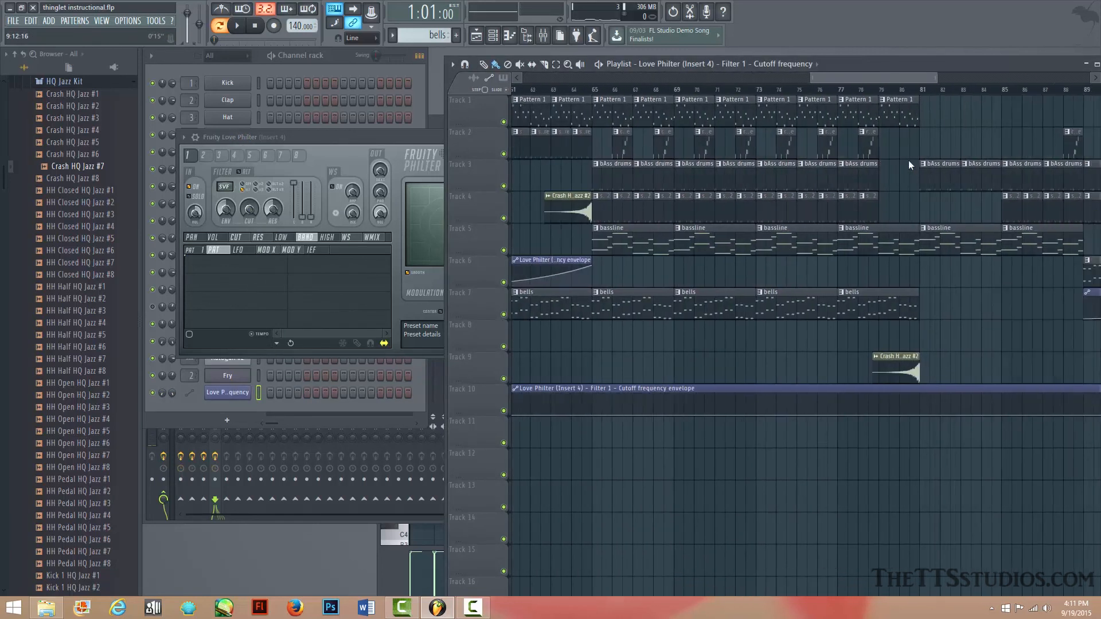
scroll(742, 91, down, 5)
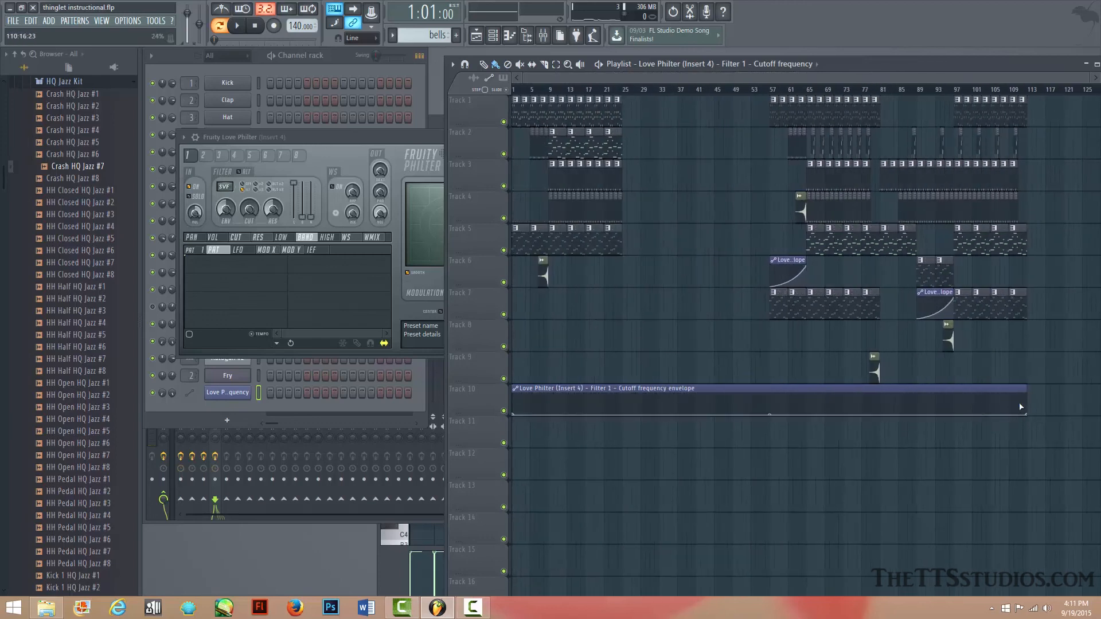
drag(1027, 389, 553, 390)
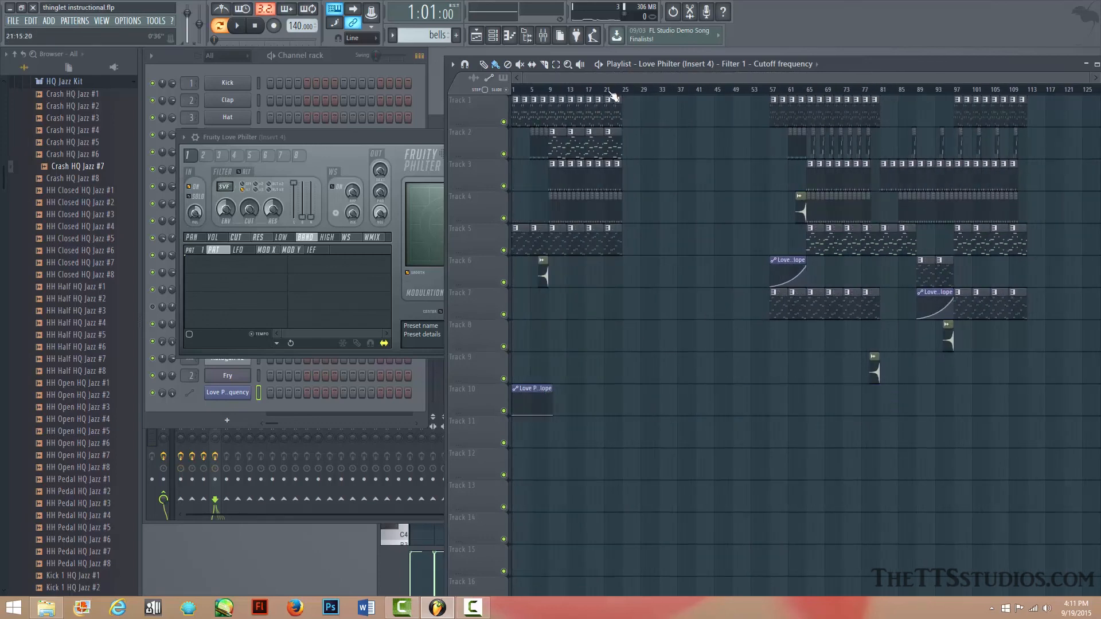
scroll(625, 98, up, 6)
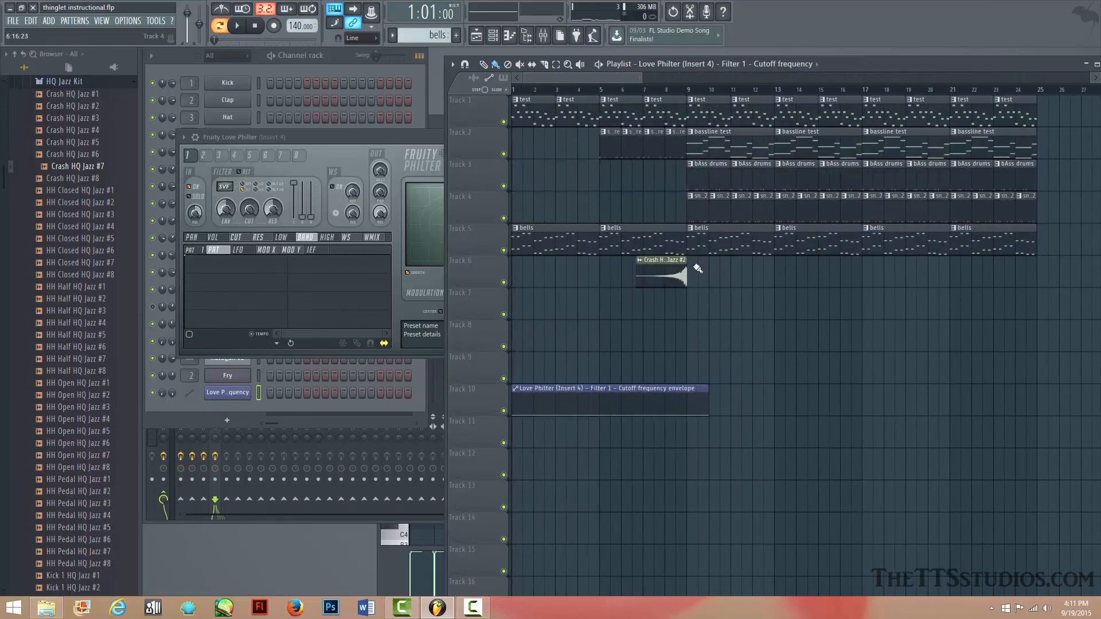
drag(709, 389, 644, 293)
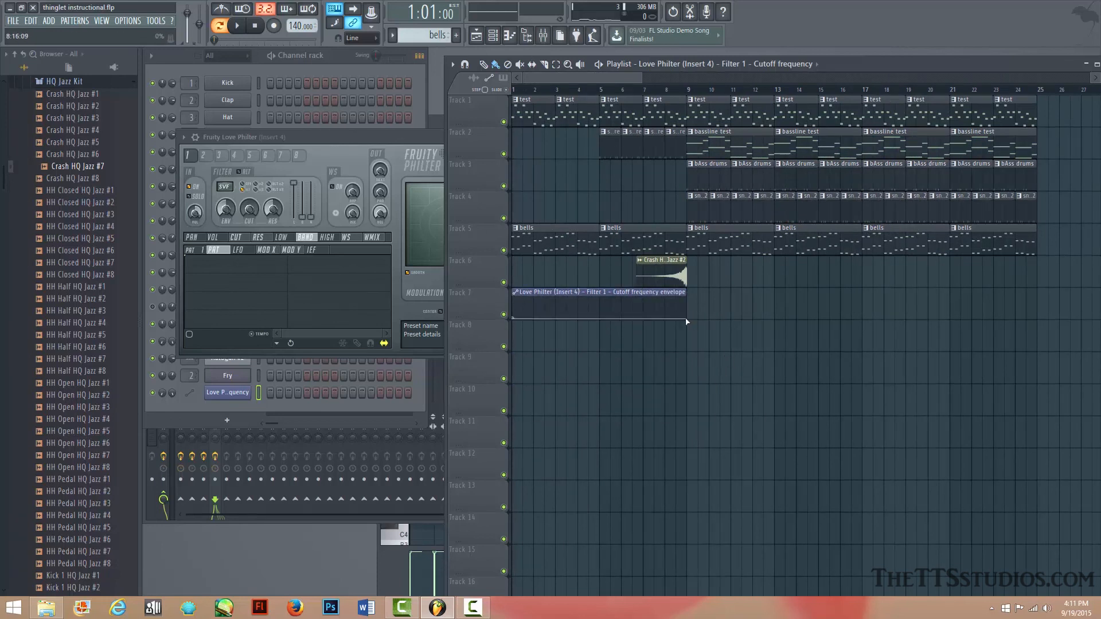
Step: Raise the end point of the cutoff envelope, bend it into a gradually steepening rise and play the arrangement from bar 1
drag(689, 319, 689, 292)
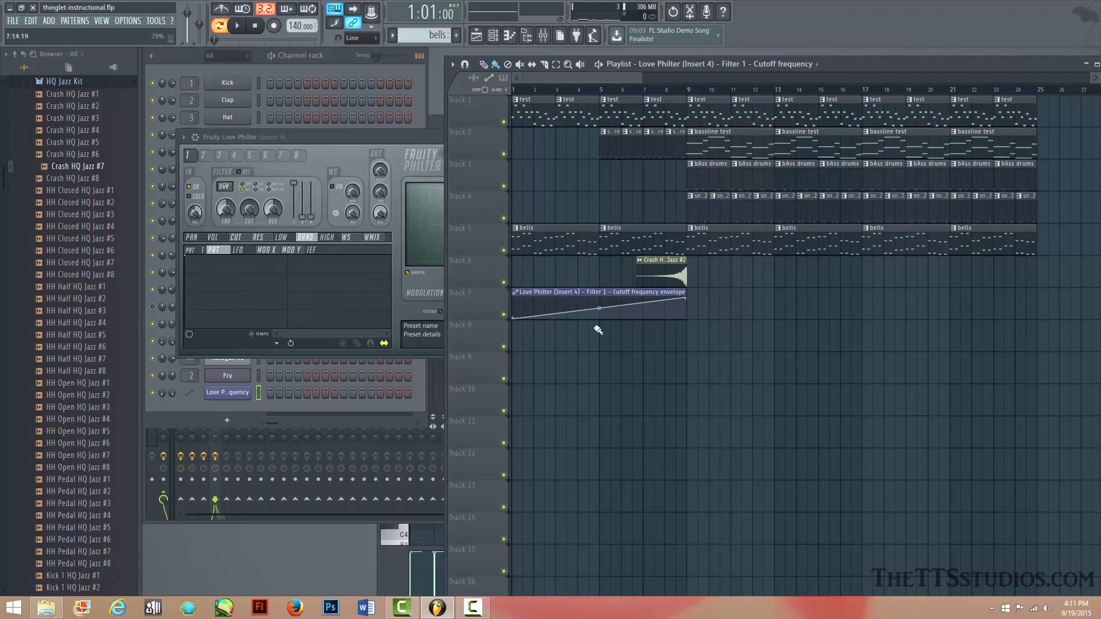
drag(600, 308, 600, 314)
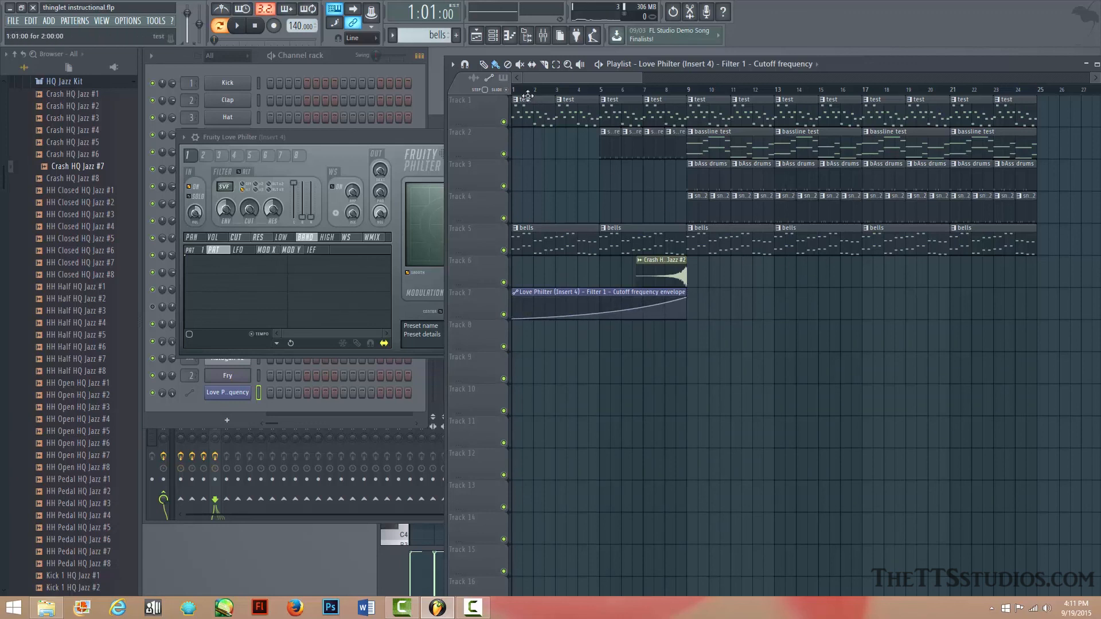
key(space)
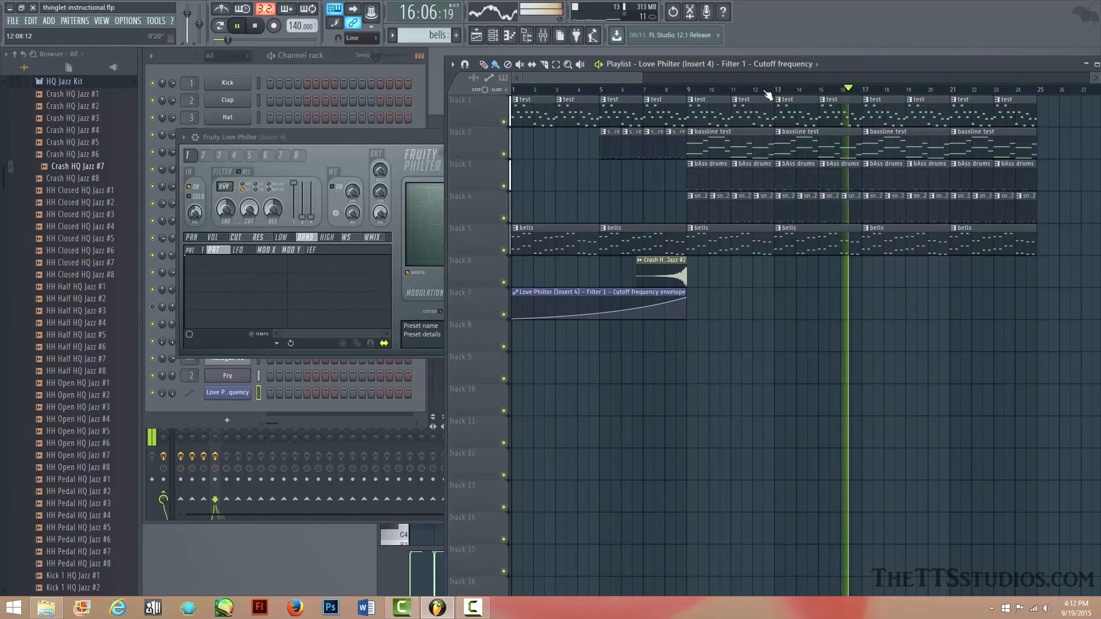
key(space)
Step: Add a new empty pattern with its default name
scroll(657, 76, down, 3)
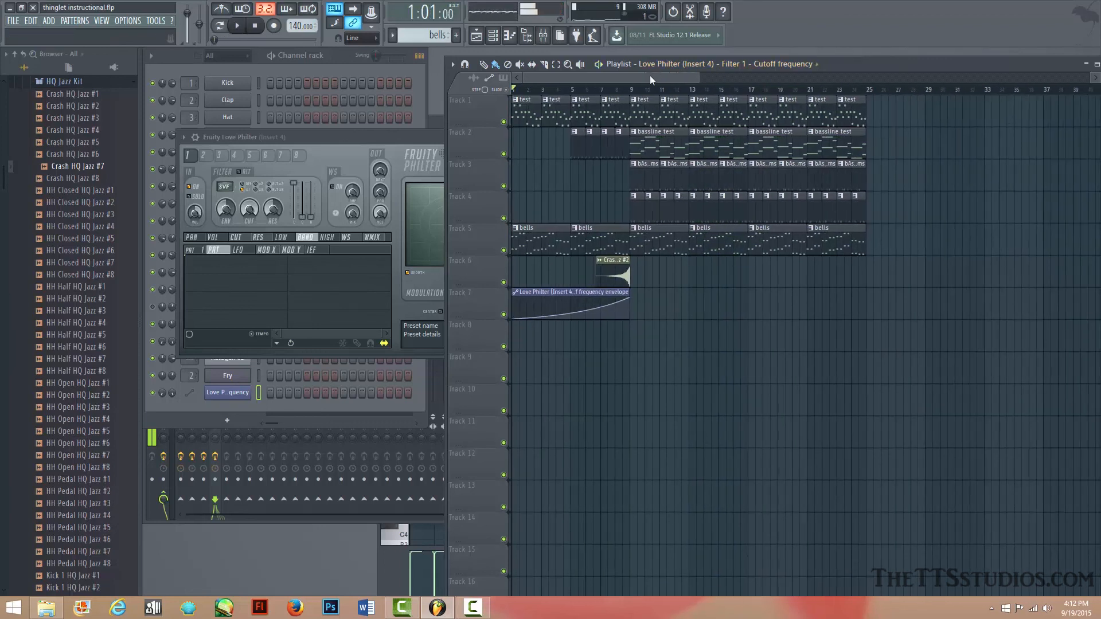
drag(649, 77, 489, 134)
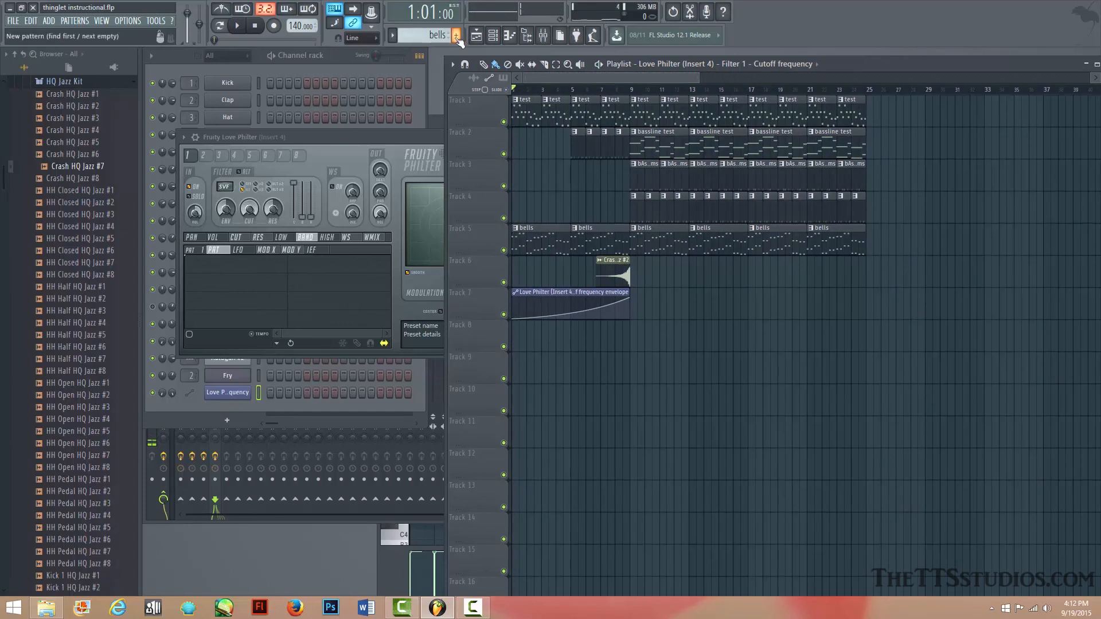
click(456, 36)
click(482, 51)
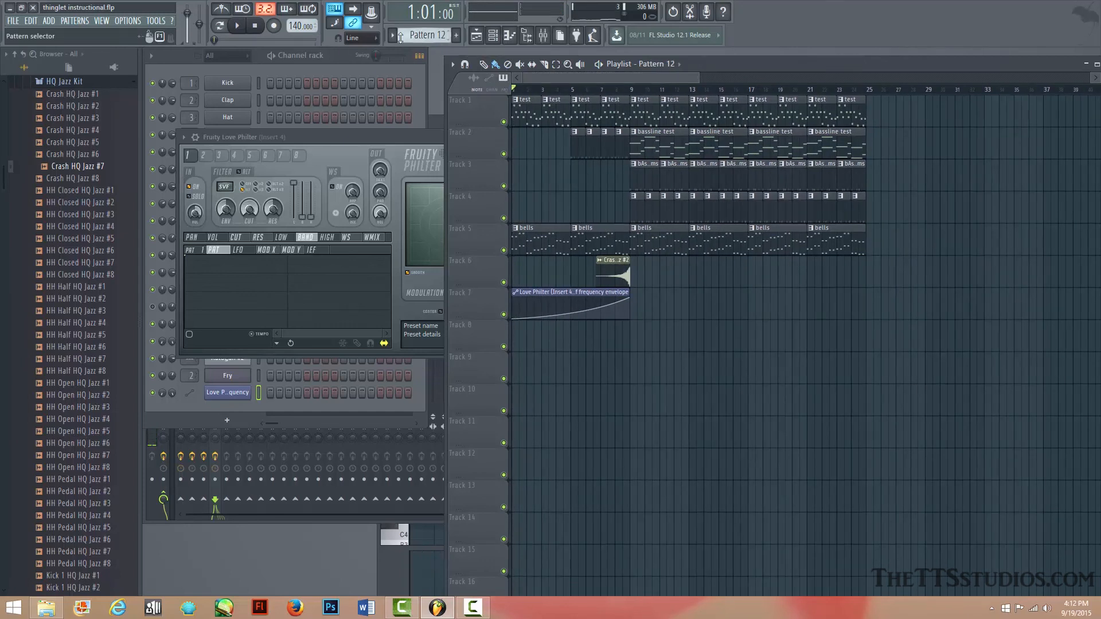
Step: Switch to the snare upp pattern and play it on its own
click(392, 35)
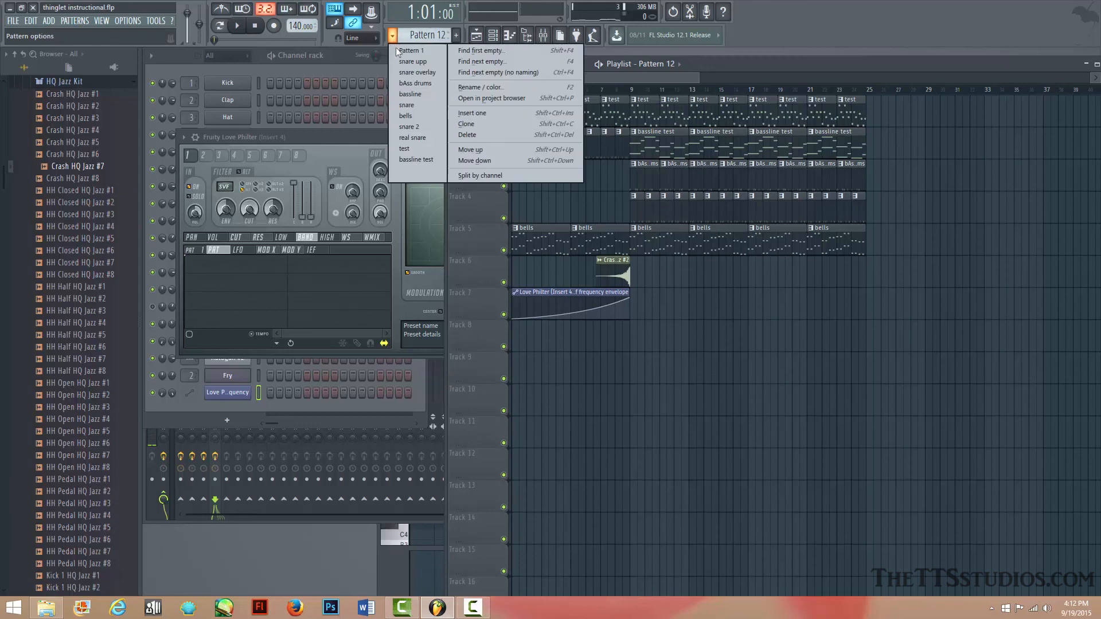
click(425, 59)
click(323, 123)
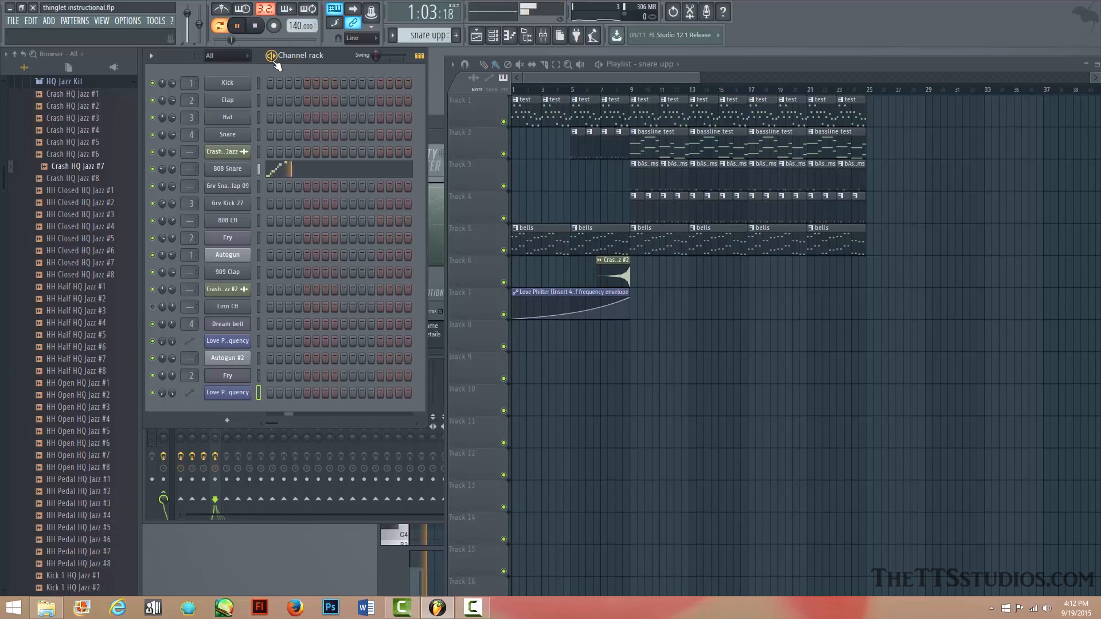
key(space)
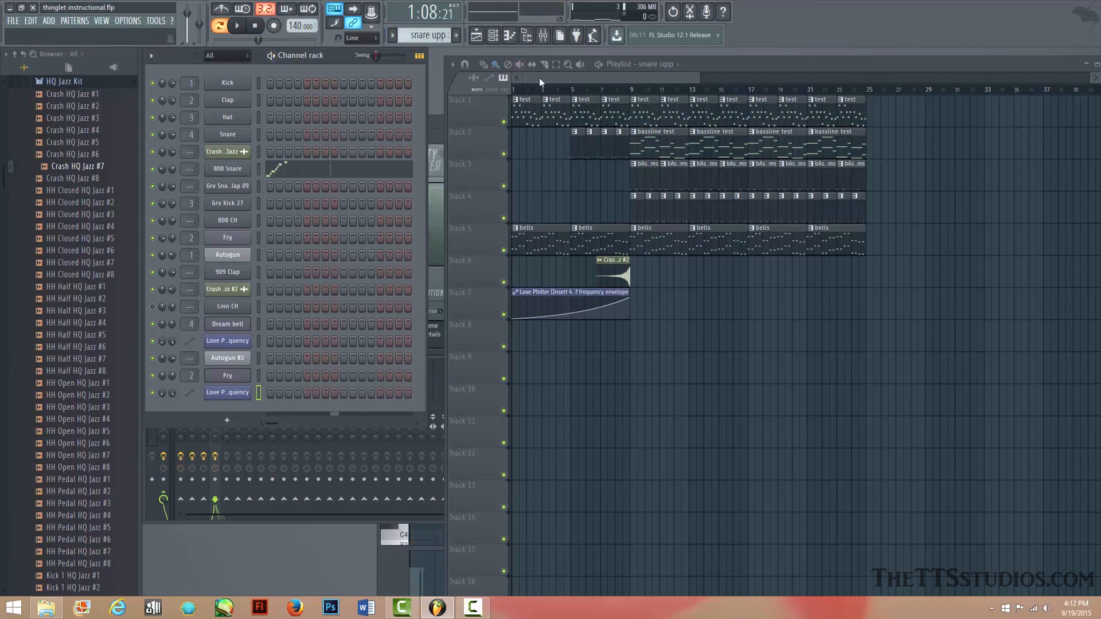
Step: Switch to the real snare pattern and play it on its own
drag(541, 78, 419, 129)
double_click(666, 143)
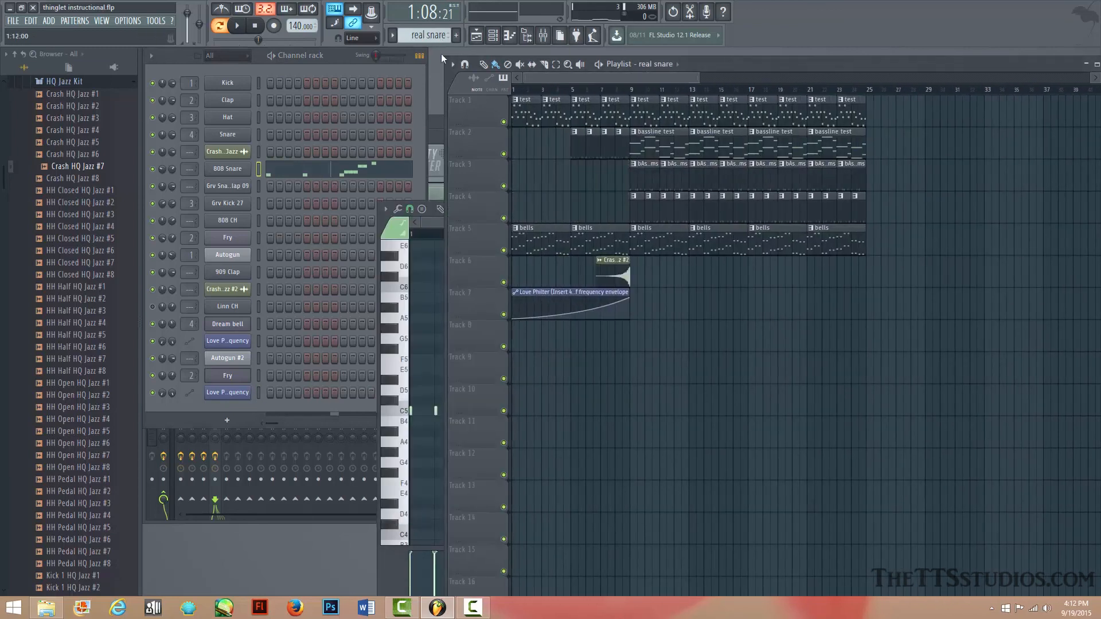
click(276, 63)
key(space)
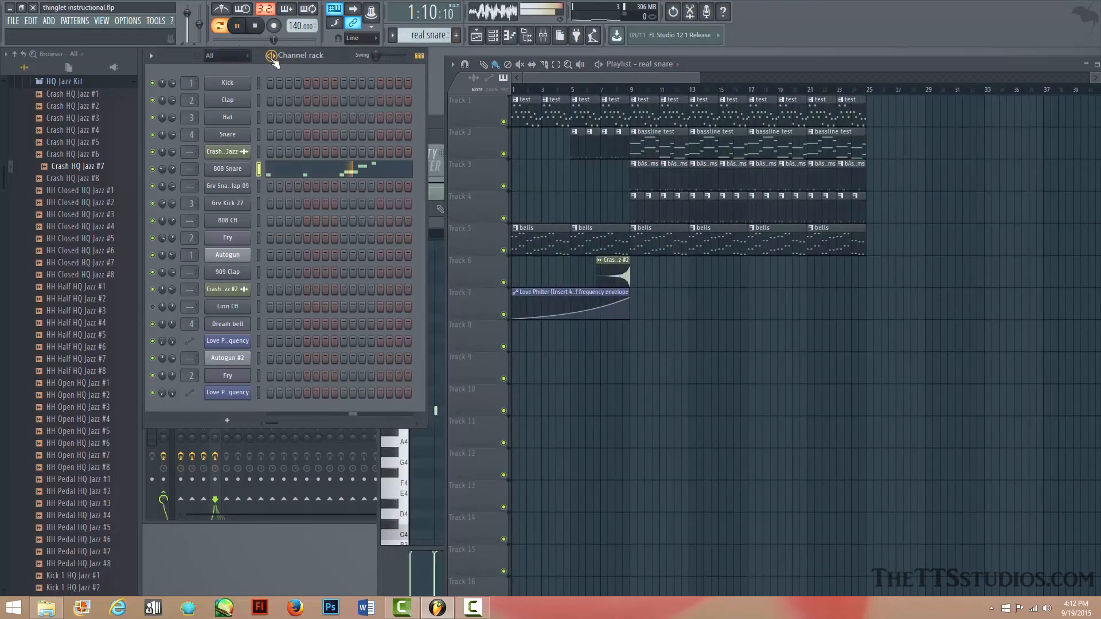
key(space)
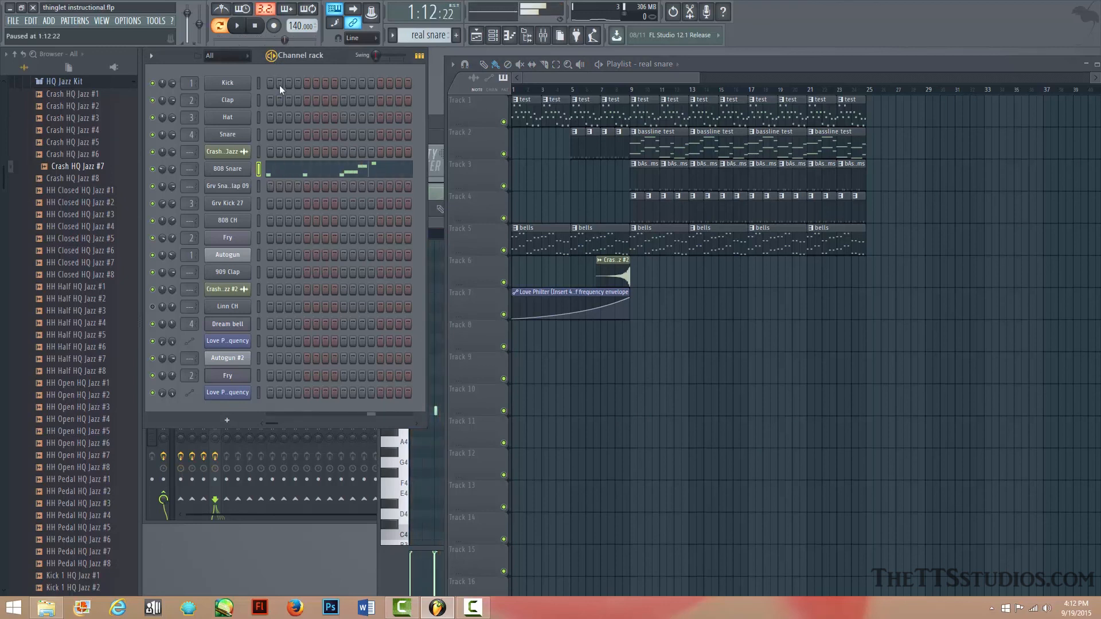
Step: Open the 808 Snare notes of the real snare pattern in the piano roll and examine them up close
click(301, 172)
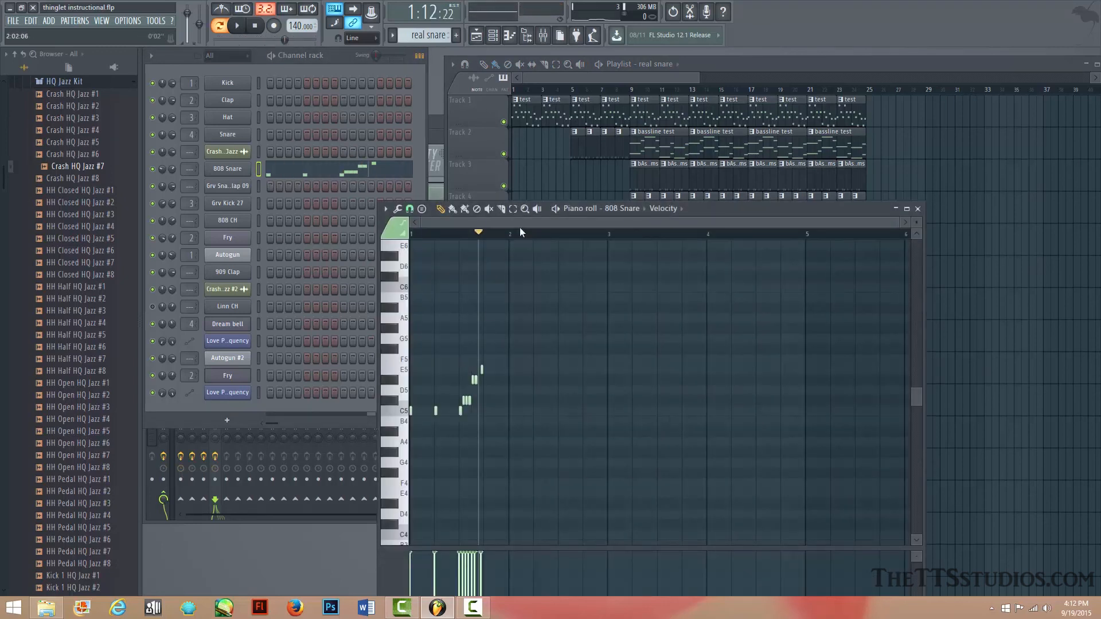
scroll(525, 237, down, 2)
scroll(584, 239, up, 4)
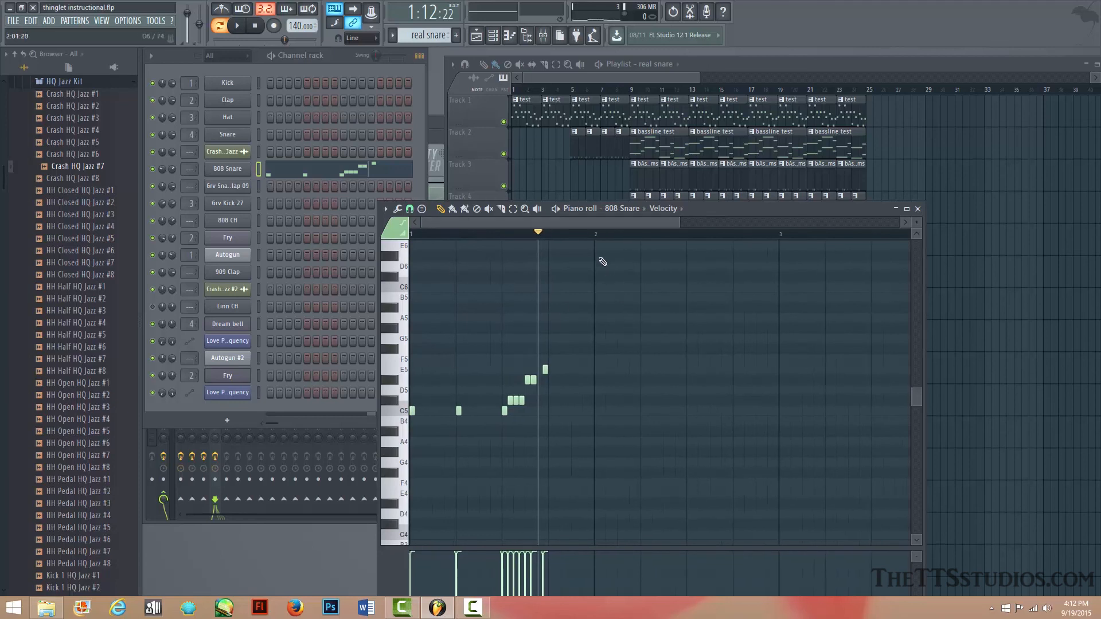
scroll(584, 238, up, 3)
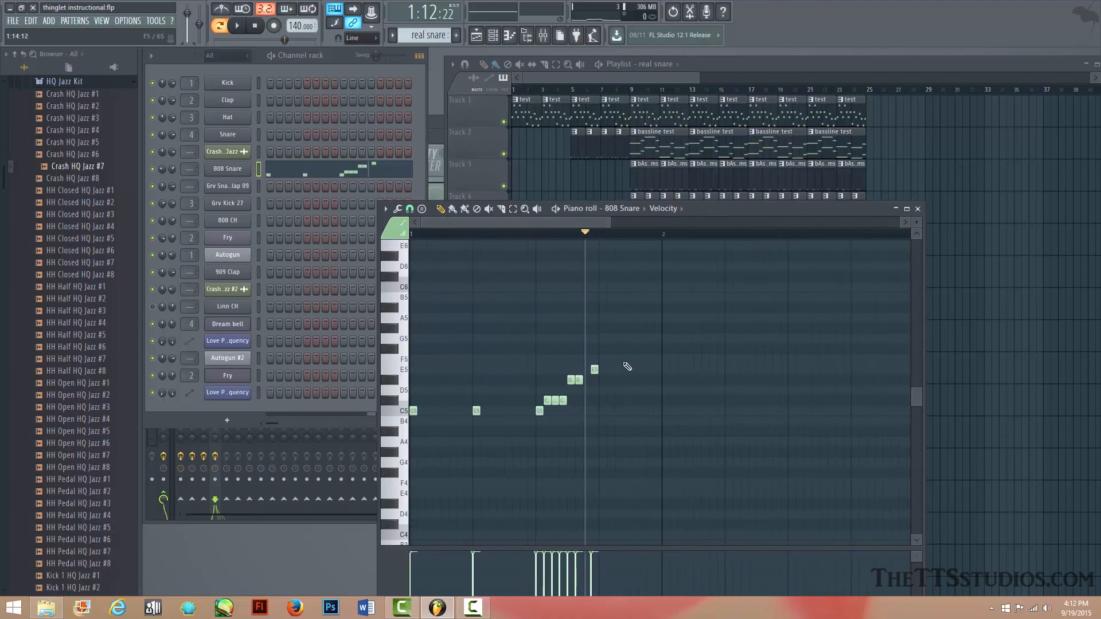
Step: Erase all existing 808 Snare notes from the real snare pattern
drag(530, 422, 595, 370)
drag(469, 419, 413, 411)
click(452, 208)
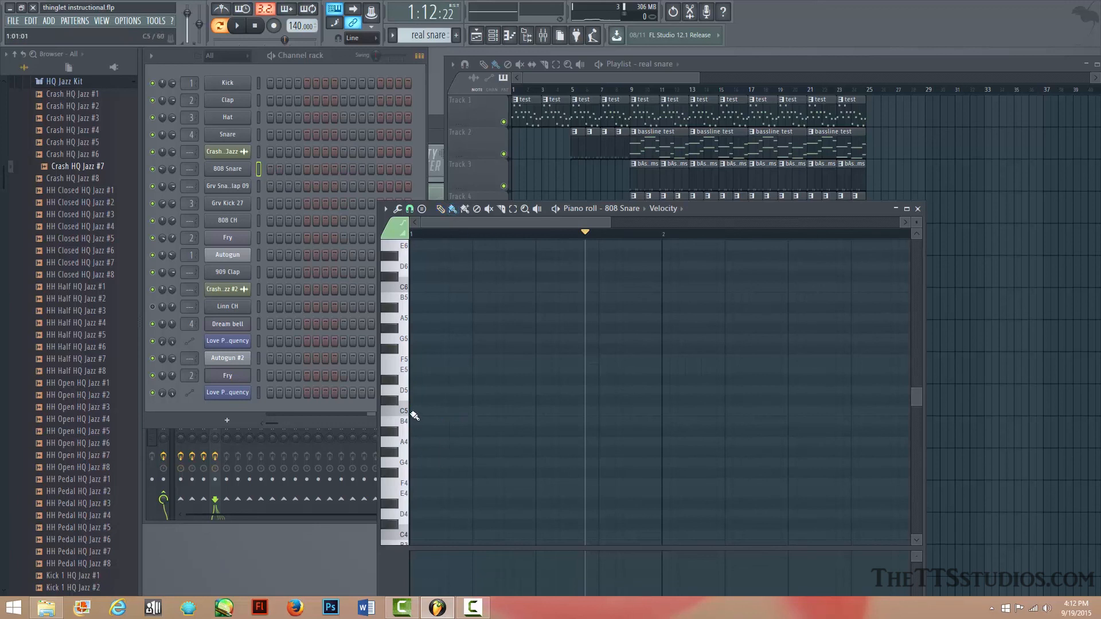
Step: Paint 808 Snare notes at C5 on the first two beats, followed by a rising run from C5 to E5 on the third beat
click(413, 413)
drag(408, 418, 416, 419)
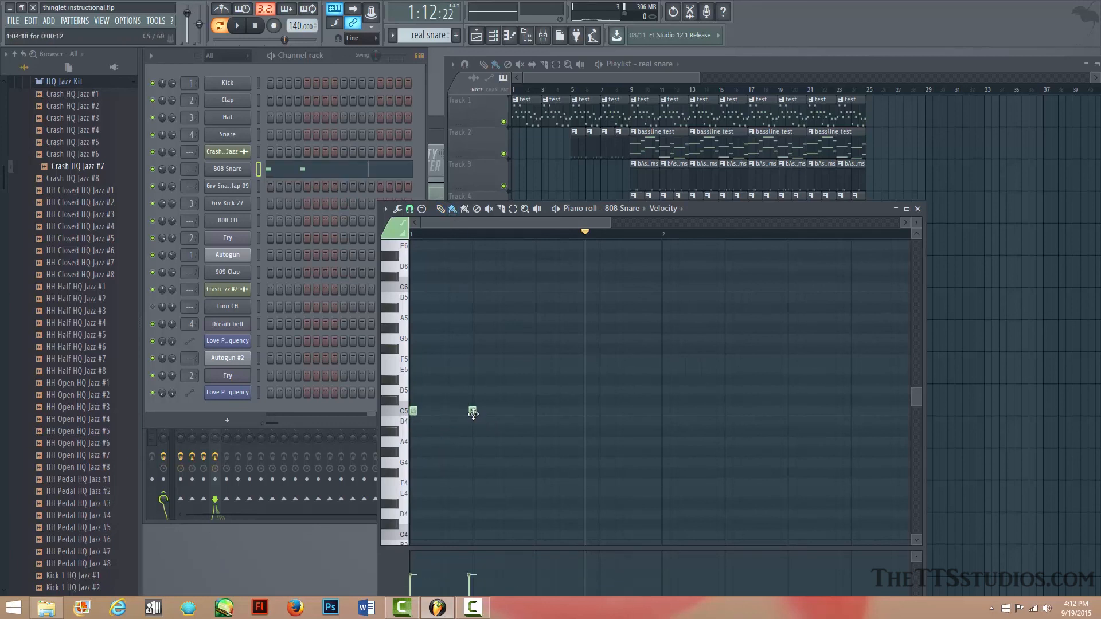
click(476, 412)
drag(541, 415, 597, 371)
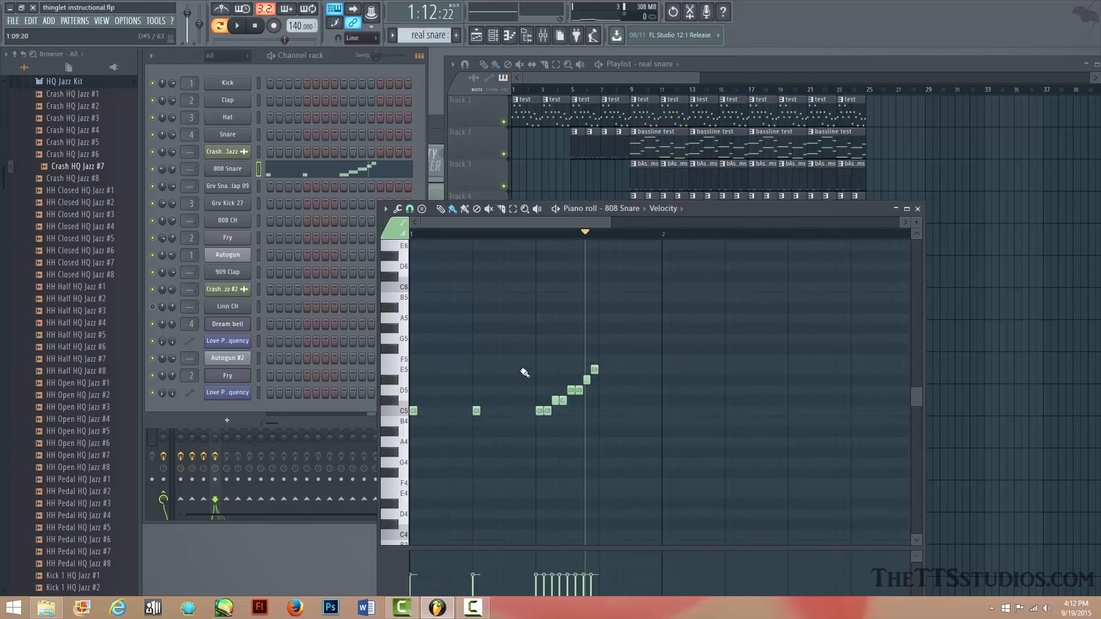
Step: Play the real snare pattern from its start and delete the run's final E5 note and second D5 note
drag(475, 236, 384, 254)
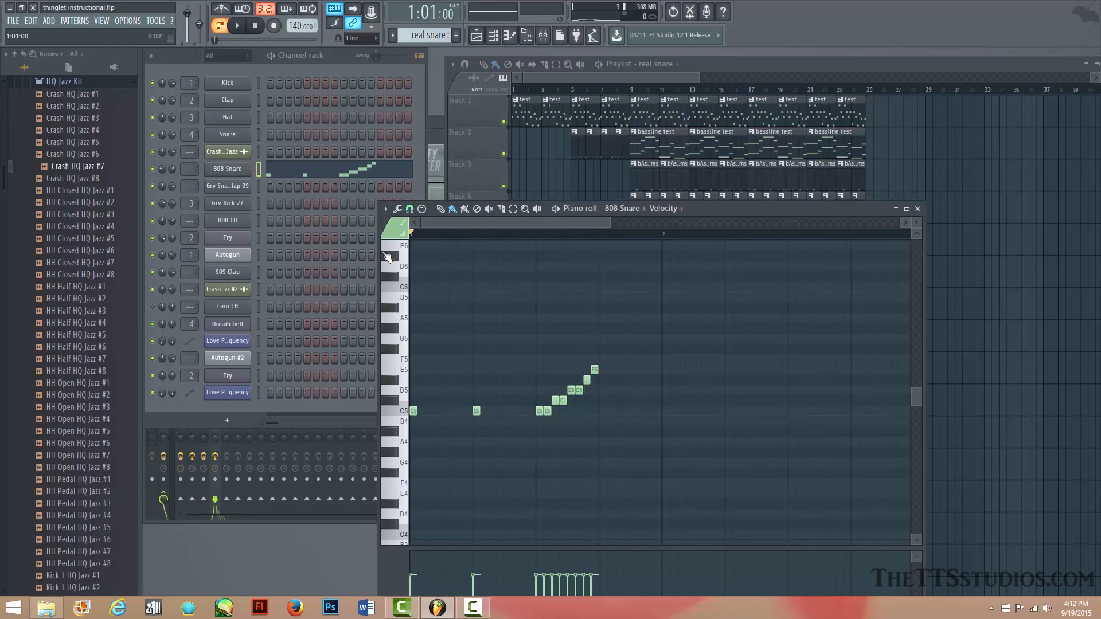
key(space)
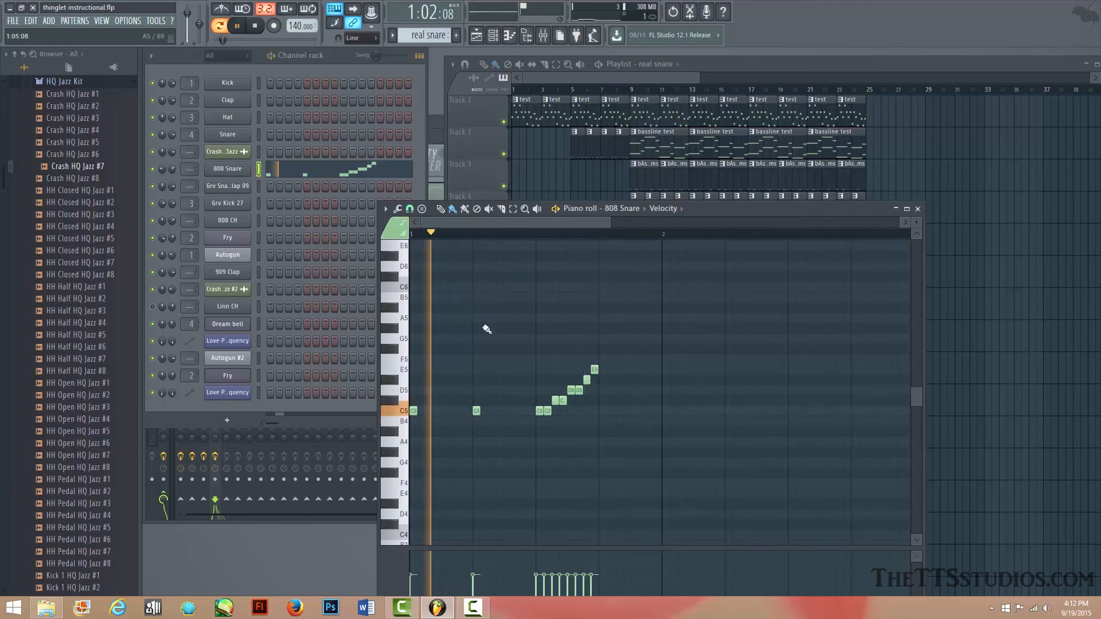
right_click(595, 370)
key(space)
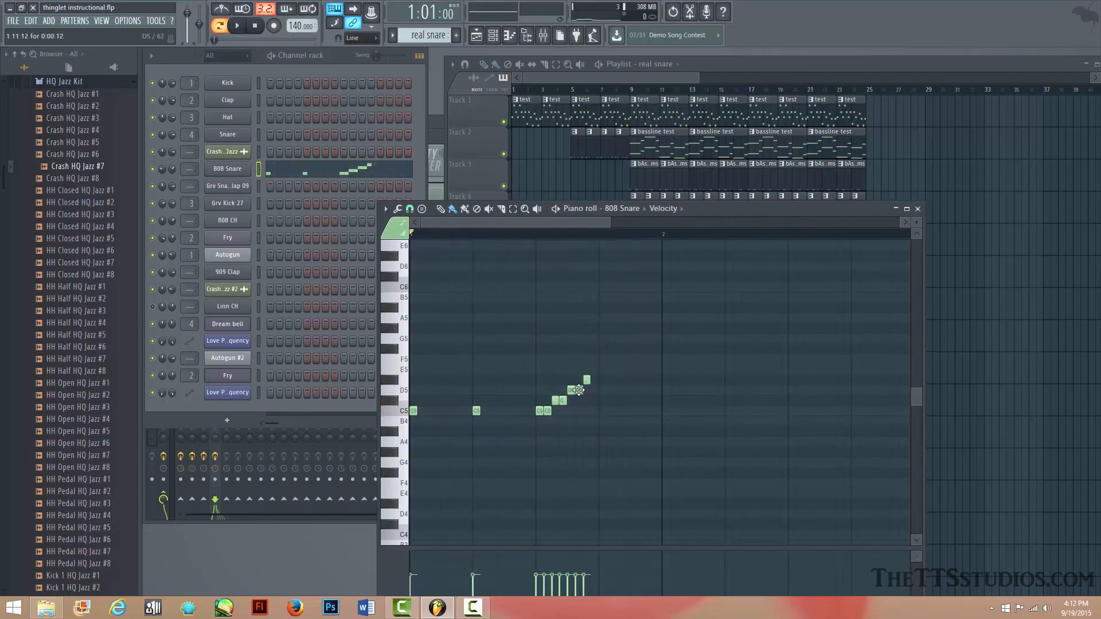
key(space)
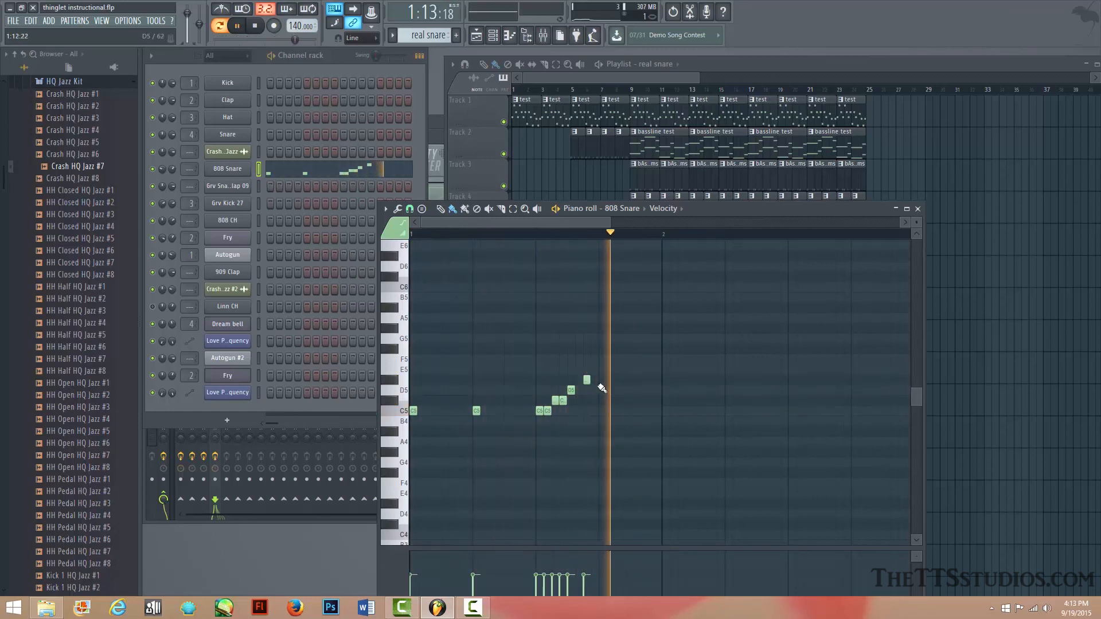
key(space)
Step: Play the arrangement from bar 10 to hear the real snare clip in the mix
right_click(991, 325)
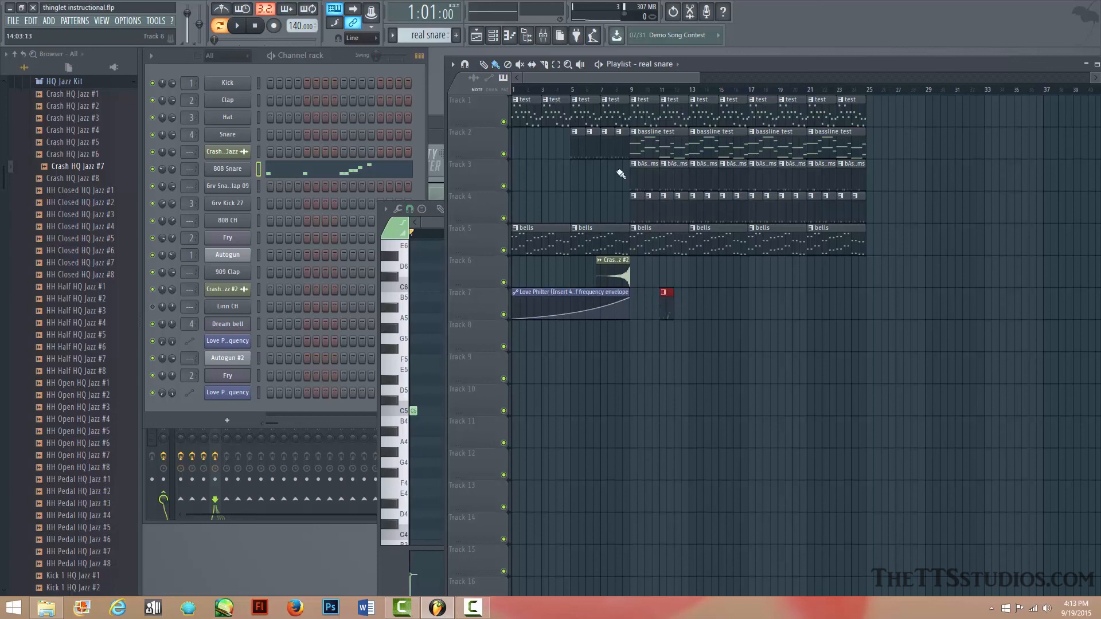
click(649, 93)
key(space)
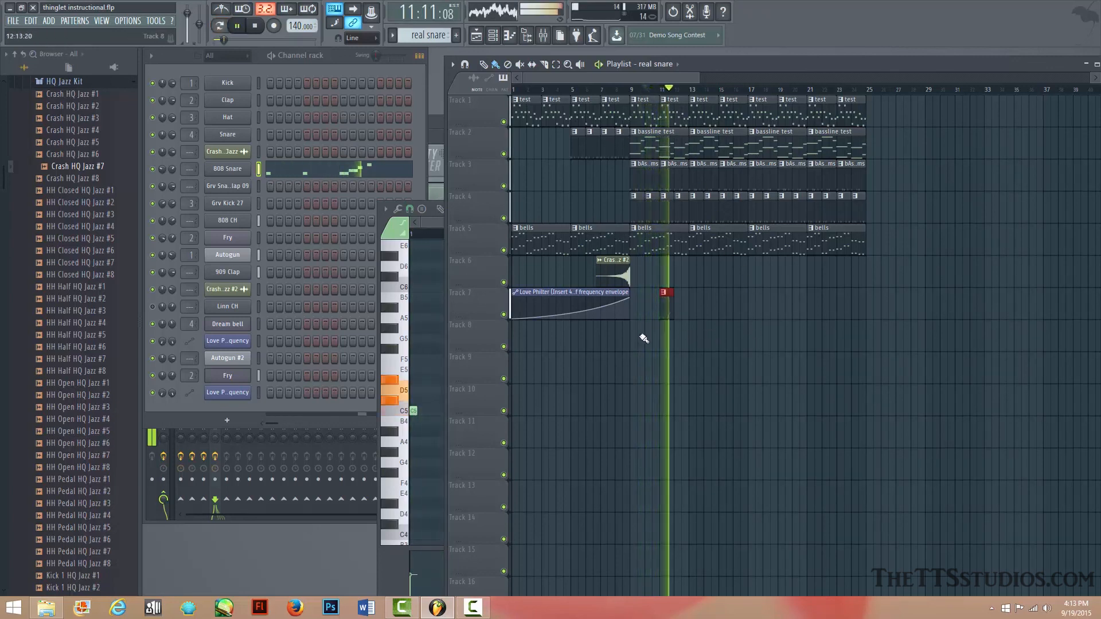
key(space)
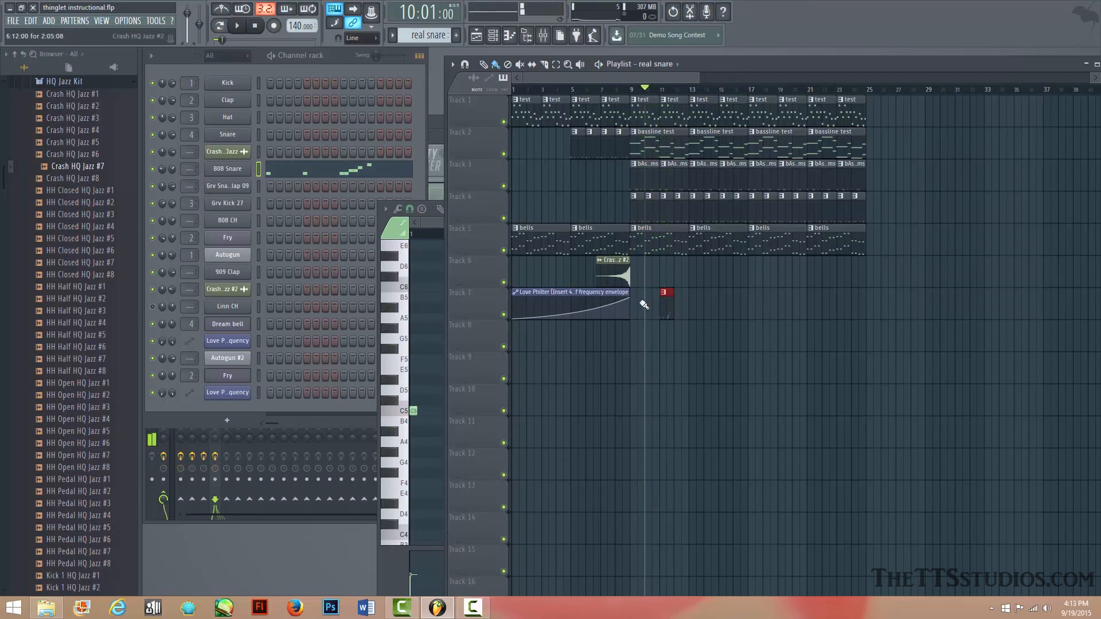
Step: Adjust the 808 Snare channel's volume and play the arrangement from bar 10 again
click(170, 171)
key(space)
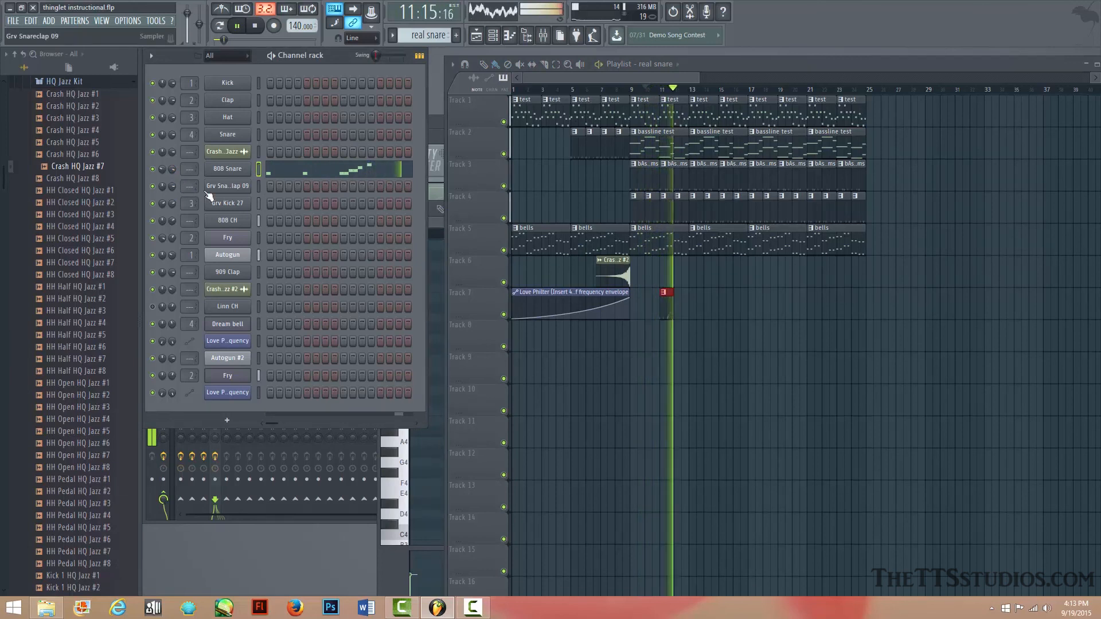
key(space)
Step: Play the arrangement from just before the snare clips at bar 5 and examine the snare pattern's 808 Snare notes
click(583, 90)
key(space)
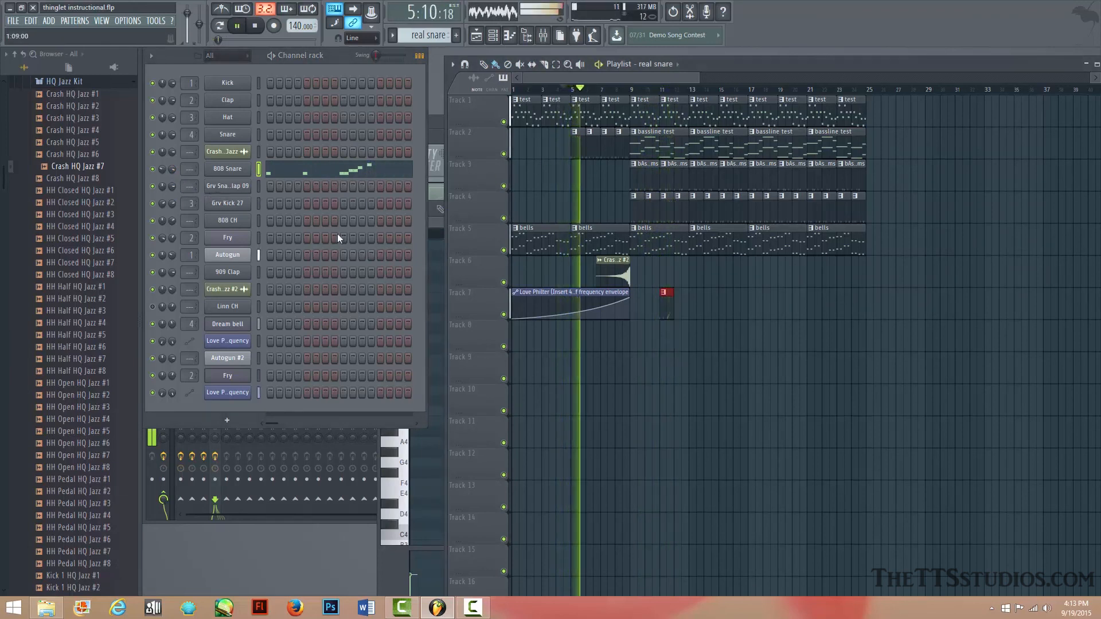
key(space)
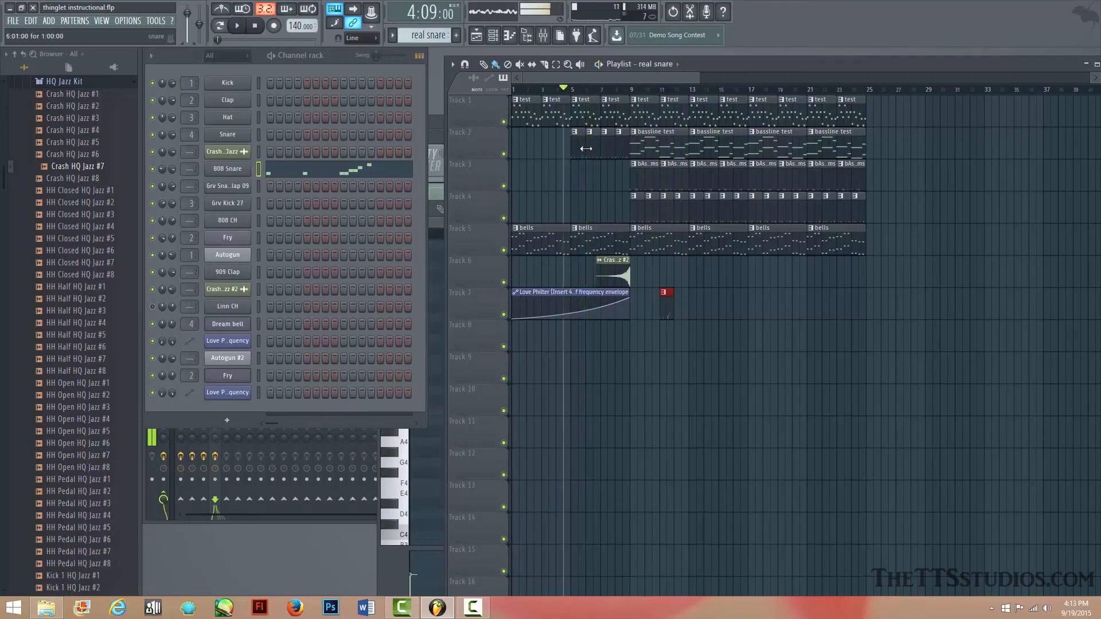
key(F7)
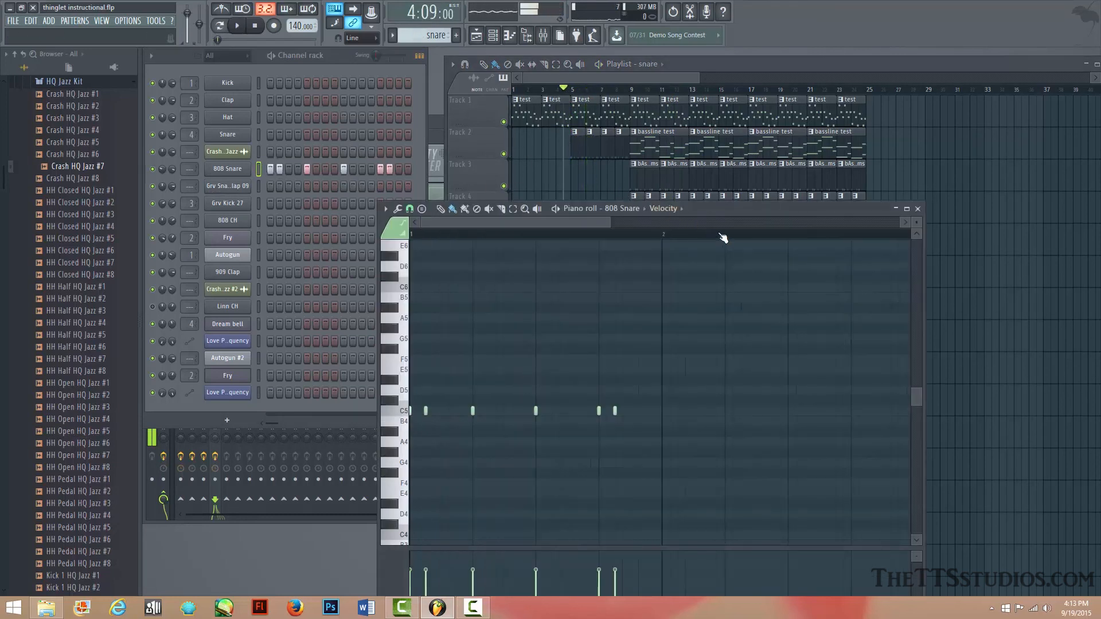
key(space)
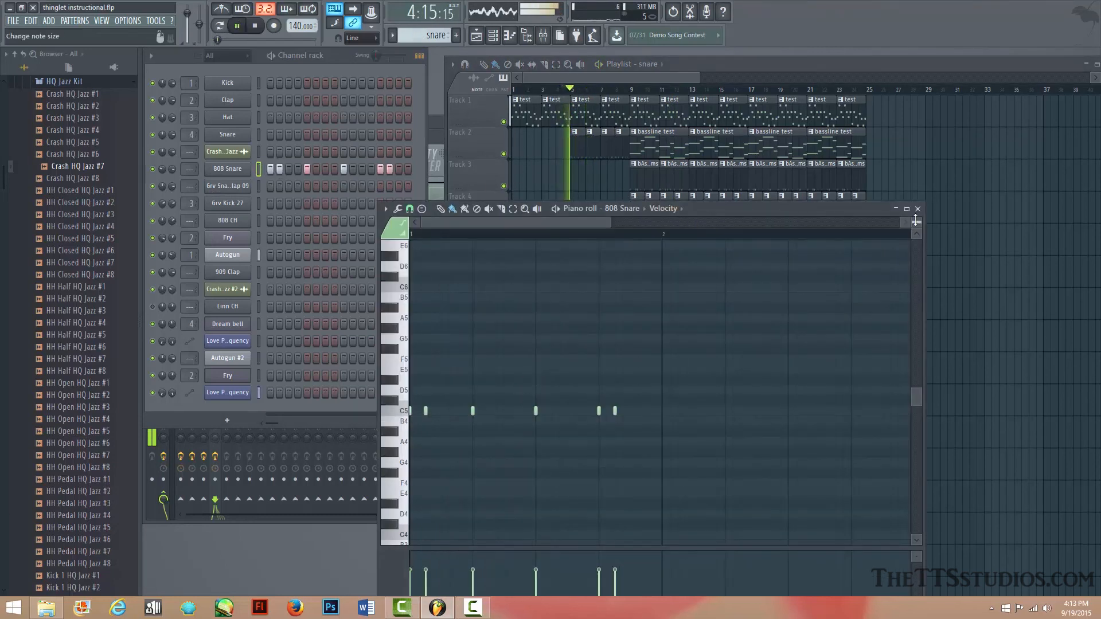
click(918, 209)
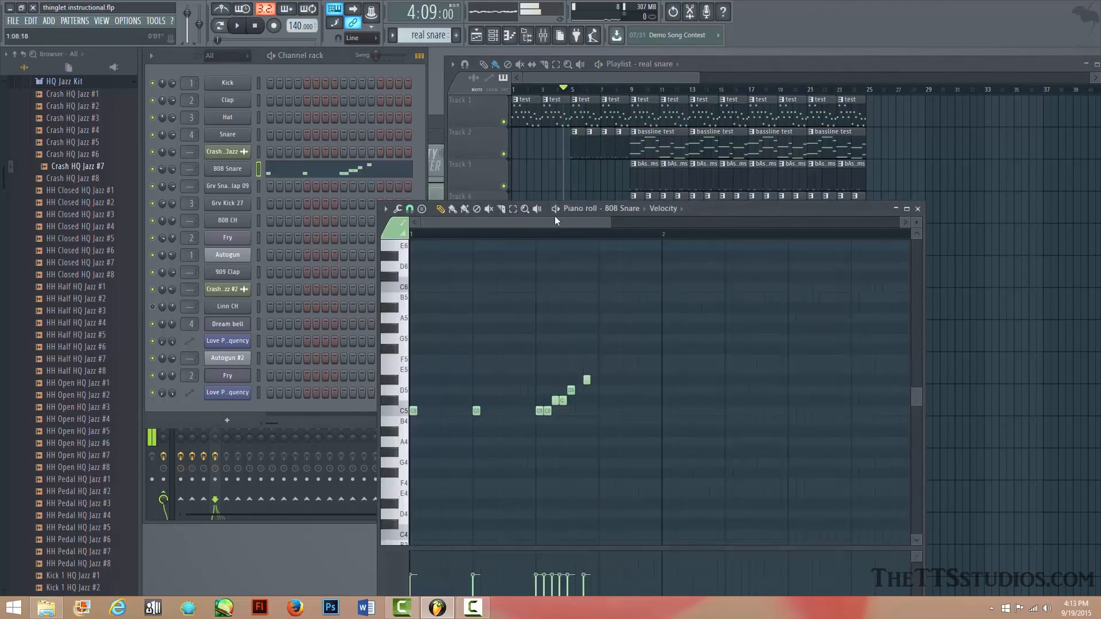
Step: Play the real snare pattern on its own and reopen the snare pattern's 808 Snare notes for comparison
click(557, 211)
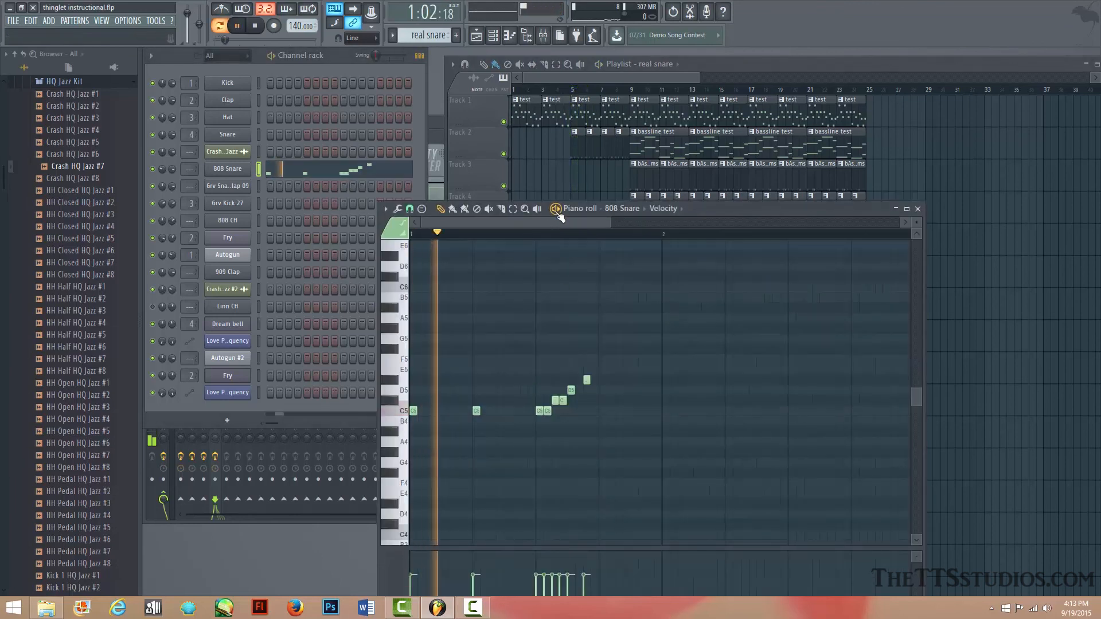
click(558, 213)
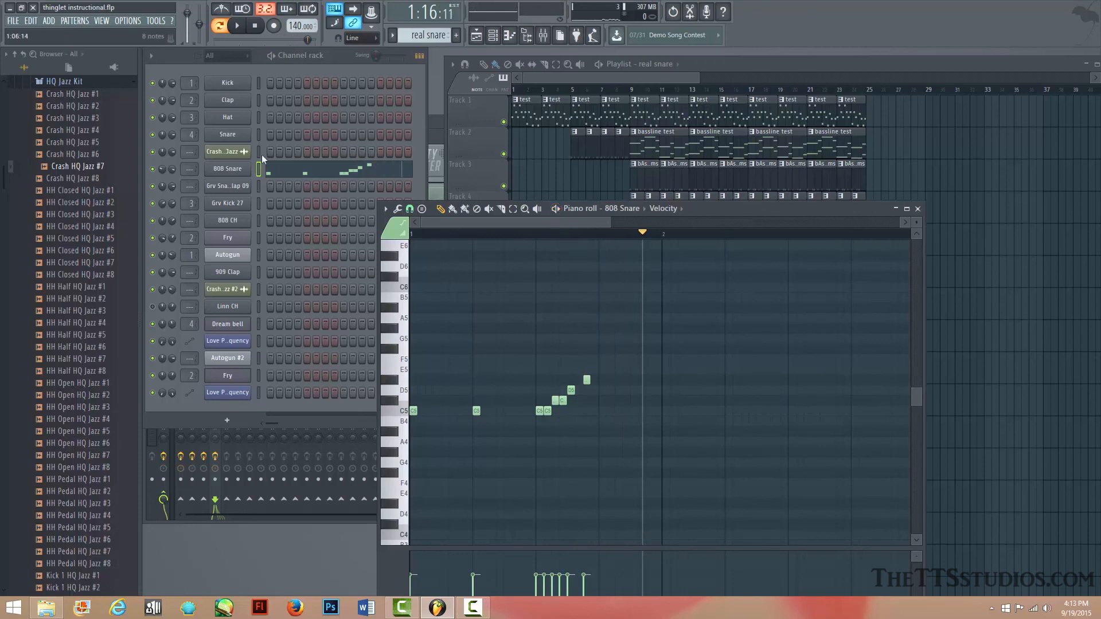
double_click(577, 153)
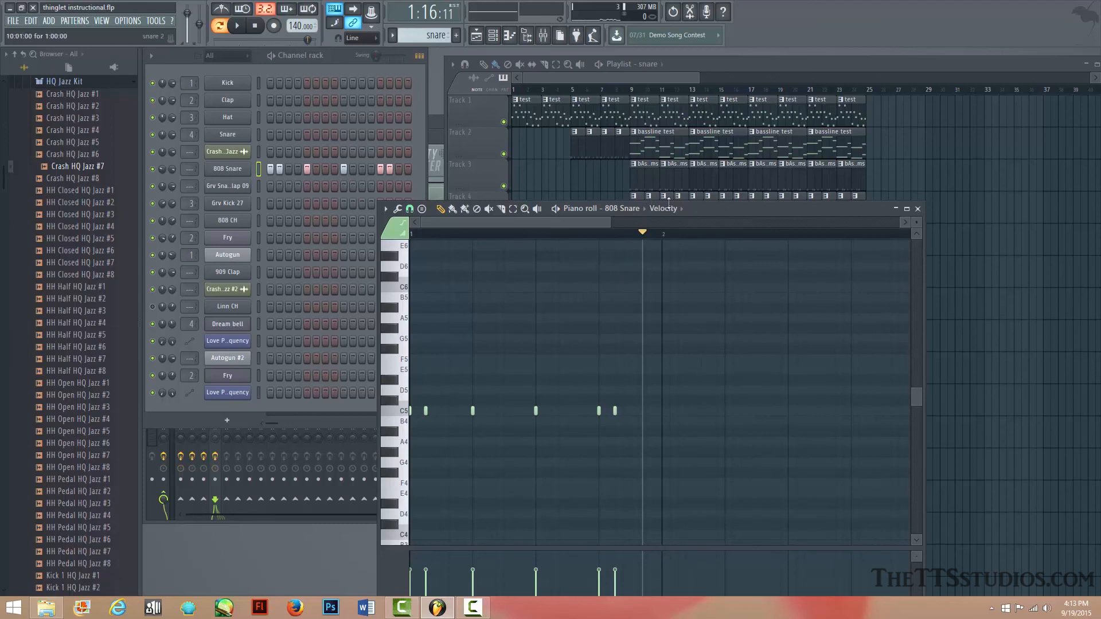
drag(865, 217, 588, 132)
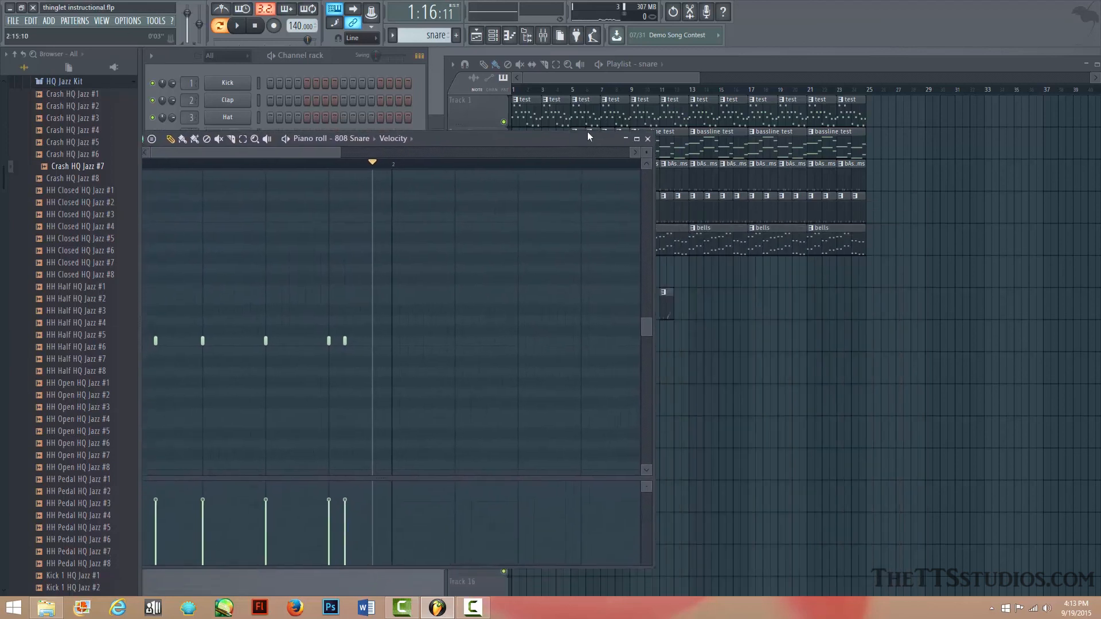
Step: Set the velocity of all 808 Snare notes in the real snare pattern to about 80% and play the arrangement from bar 9
click(667, 303)
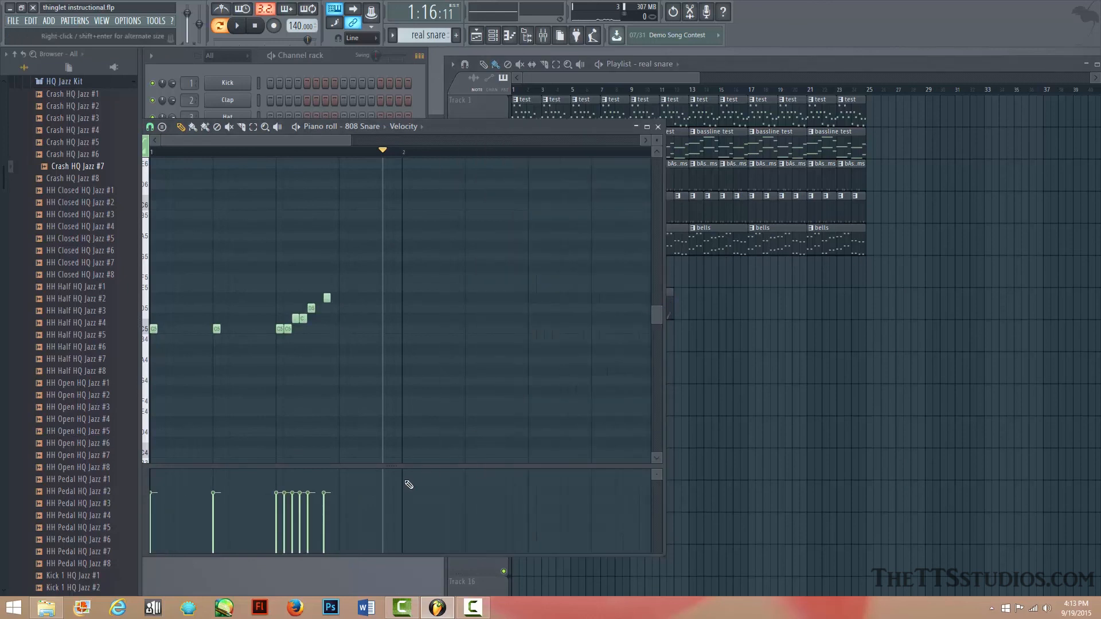
click(151, 486)
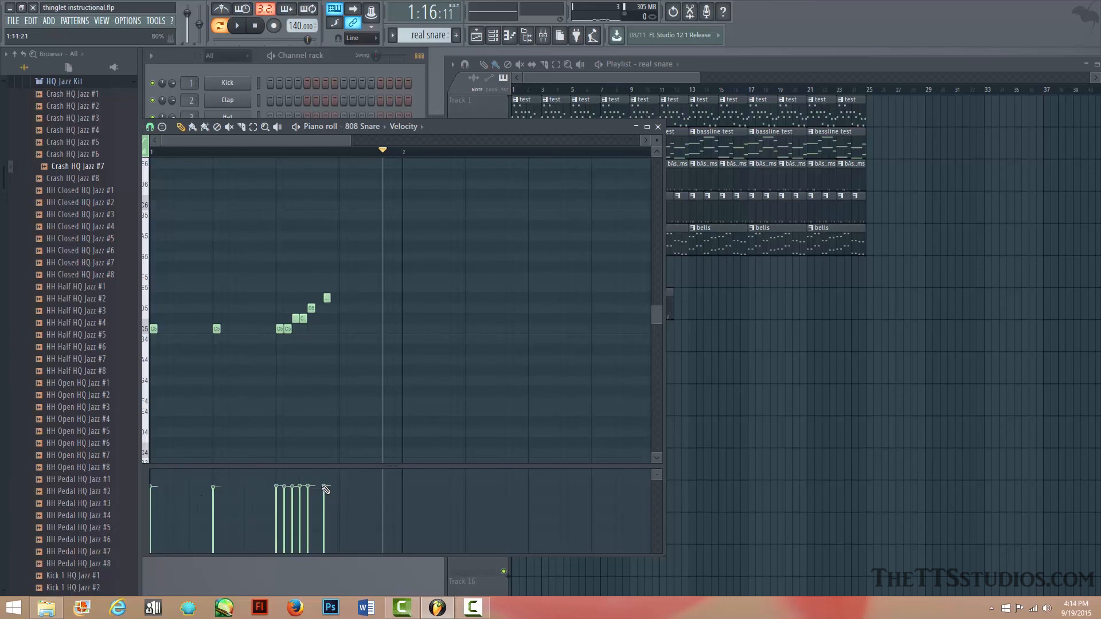
click(733, 435)
click(632, 90)
key(space)
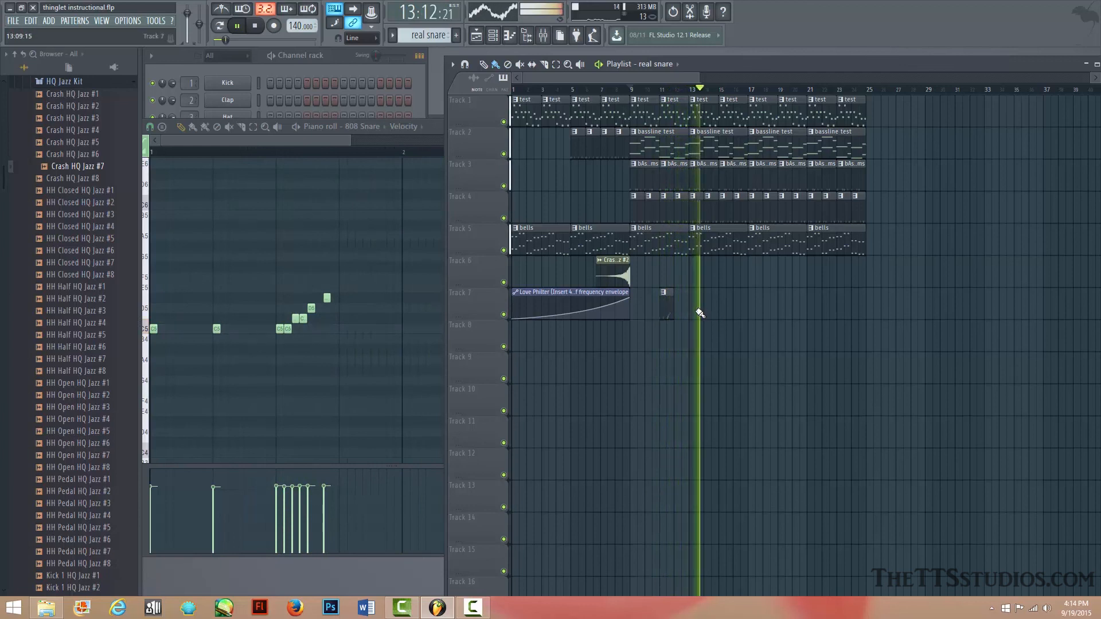
key(space)
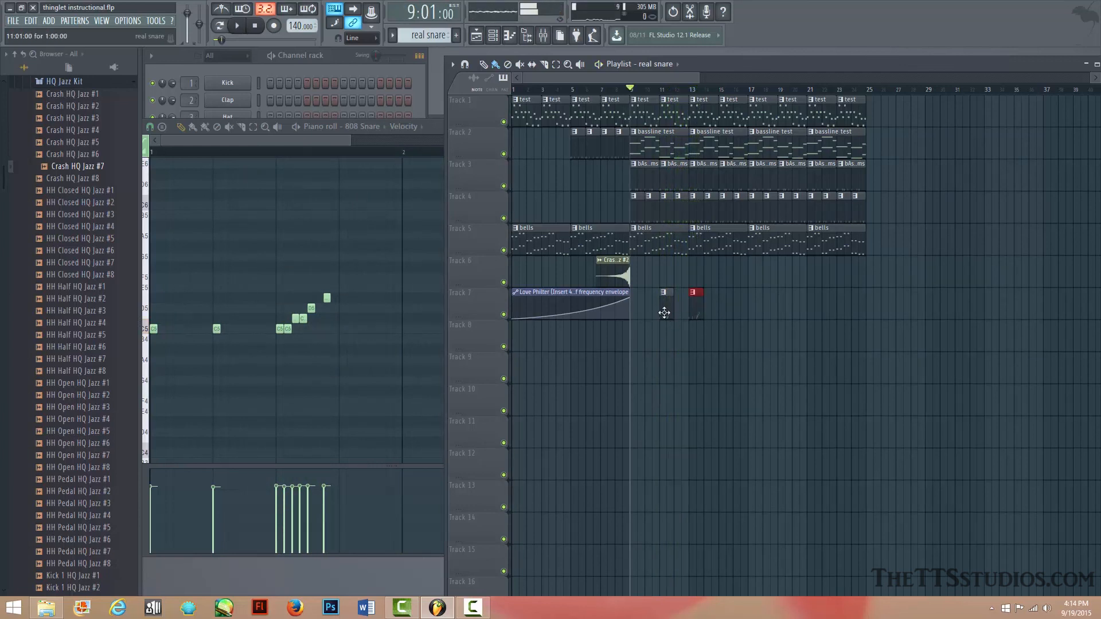
Step: Arrange real snare clips on Track 7 at bars 10, 12, 14 and 16
scroll(694, 91, up, 2)
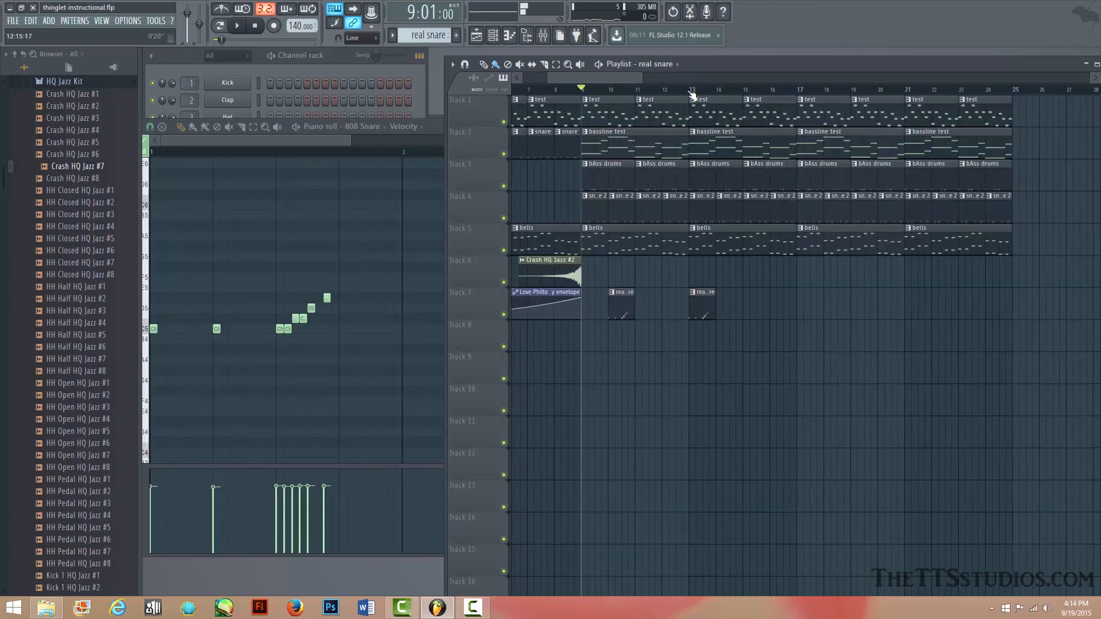
scroll(887, 309, up, 2)
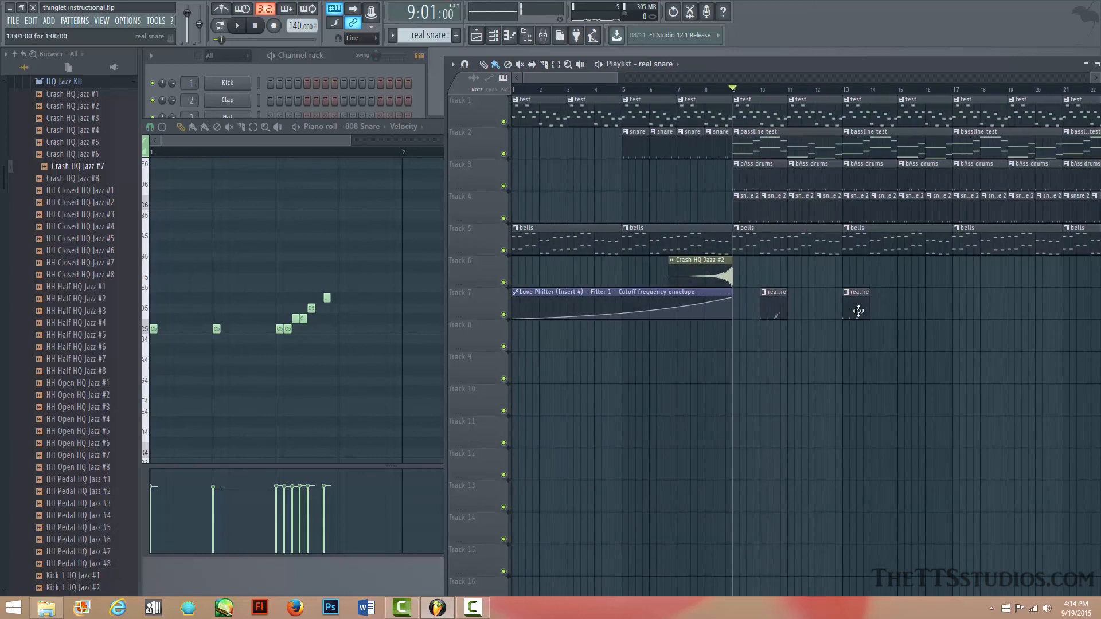
drag(858, 299, 830, 304)
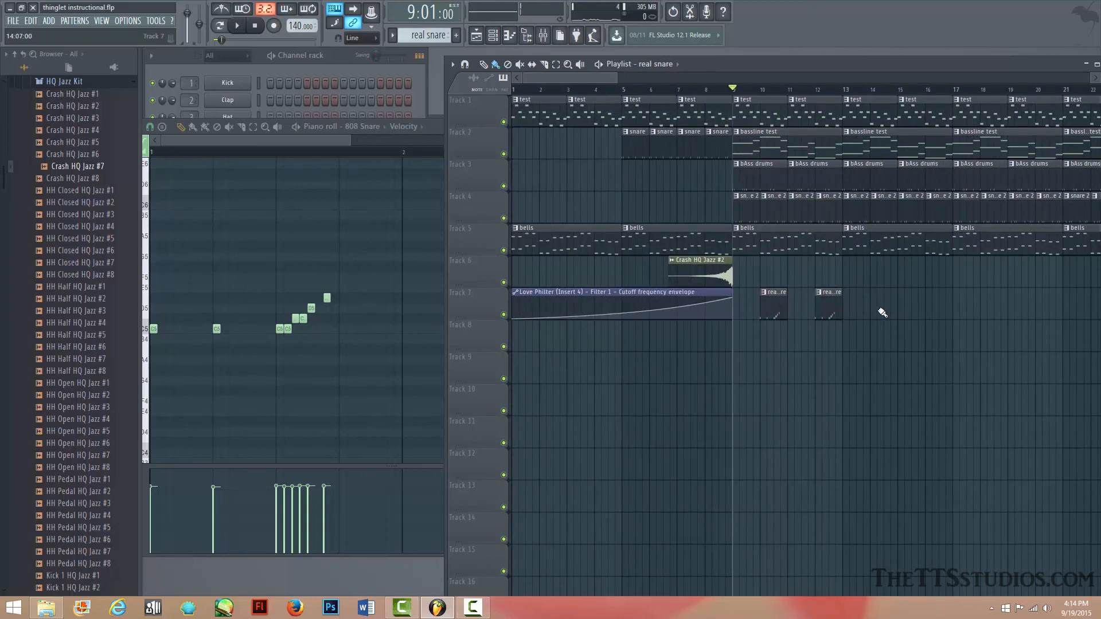
click(935, 315)
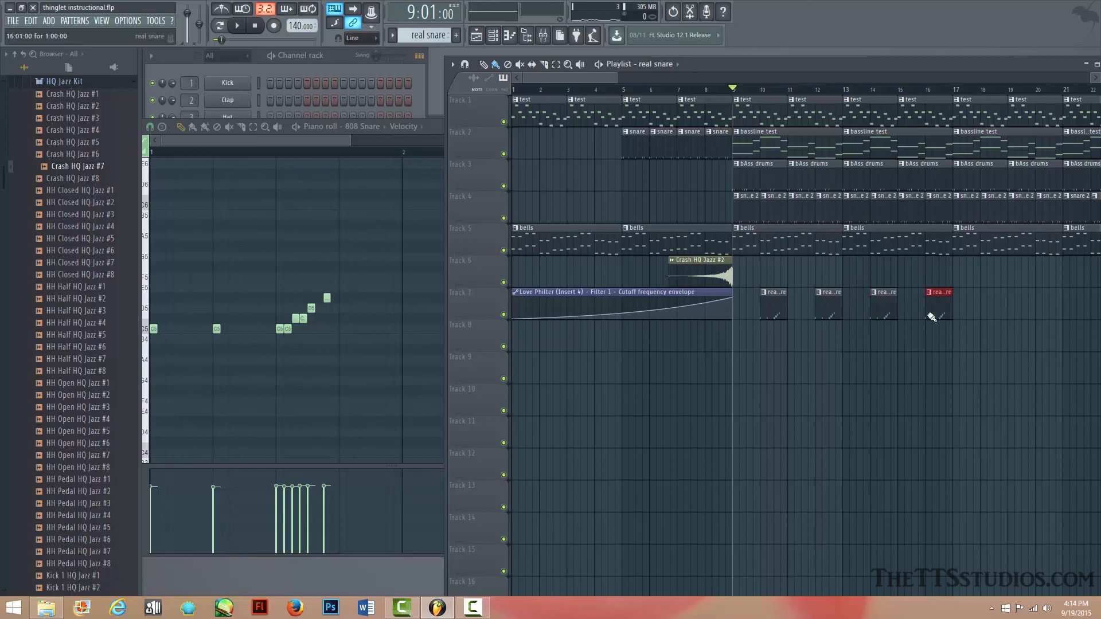
Step: Add real snare clips on Track 7 at bars 18, 20 and 22 while the arrangement plays
key(space)
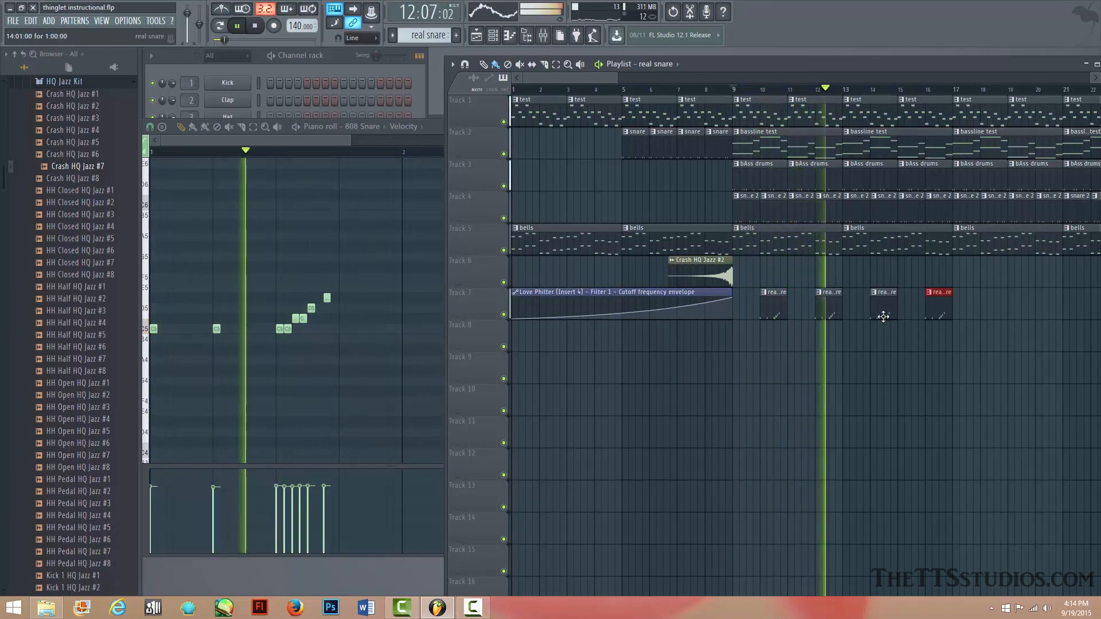
drag(591, 78, 653, 97)
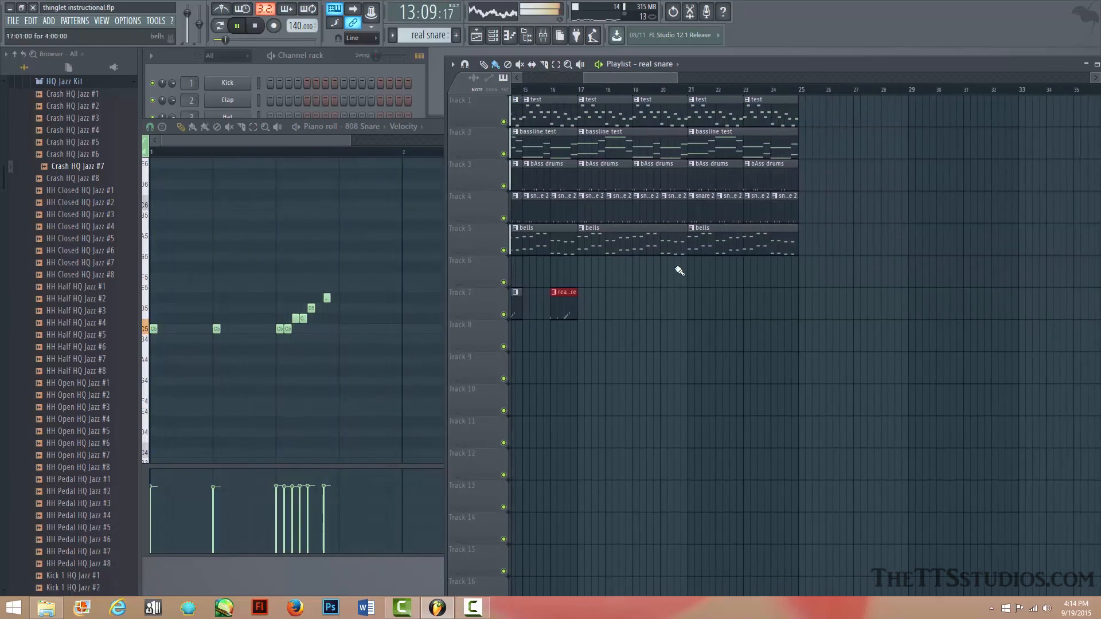
click(612, 310)
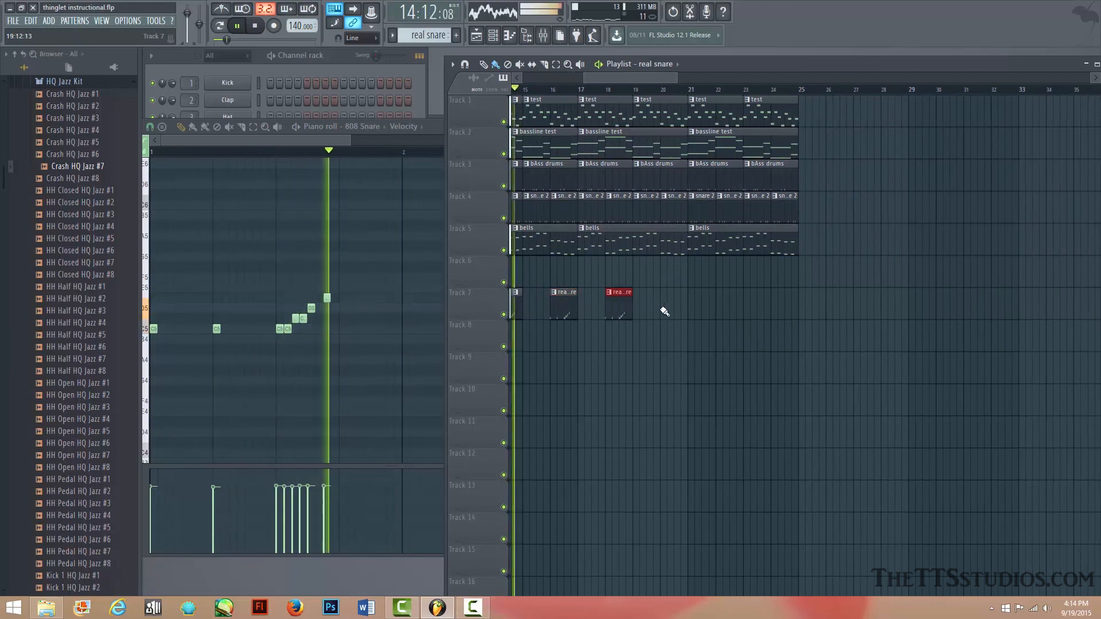
click(668, 312)
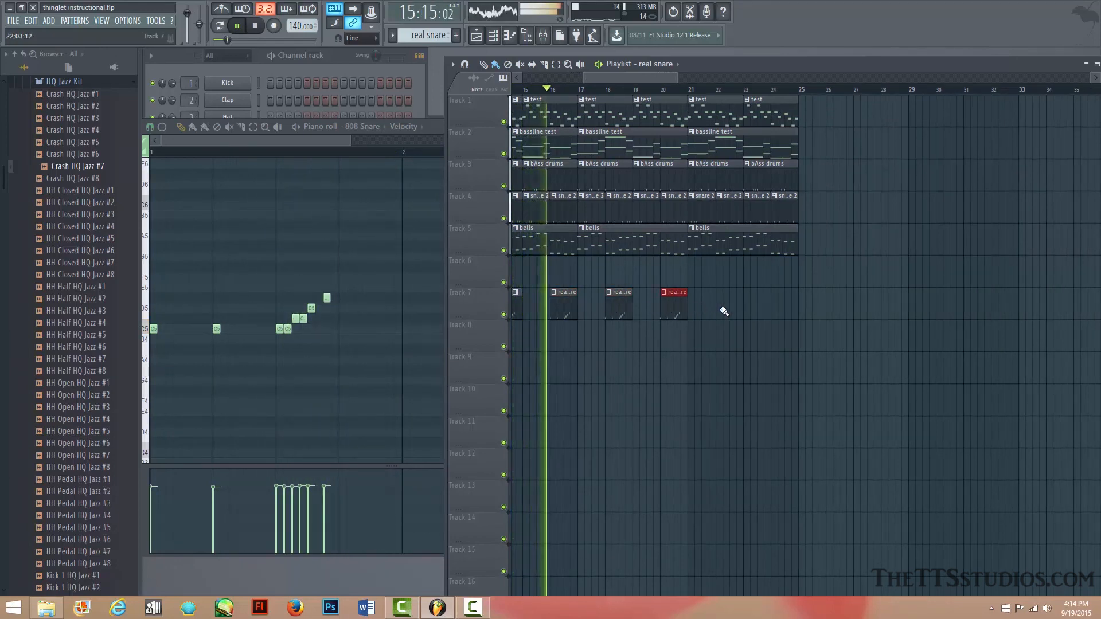
click(723, 311)
key(space)
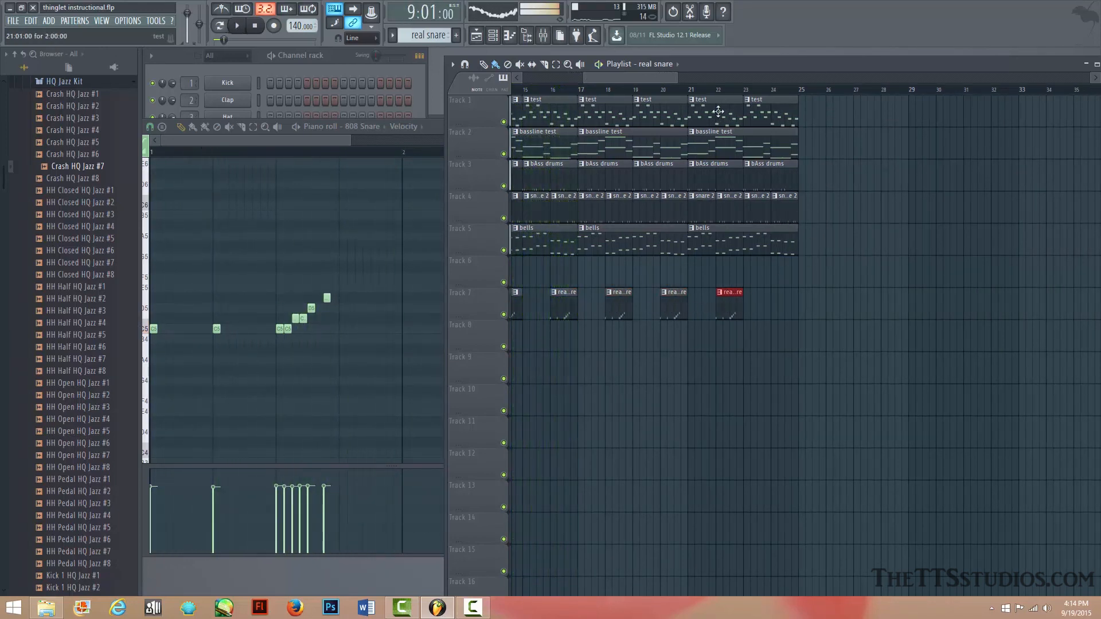
Step: Add two D#5 notes around the last note of the real snare run and play the arrangement from bar 9
drag(635, 80, 569, 81)
click(350, 284)
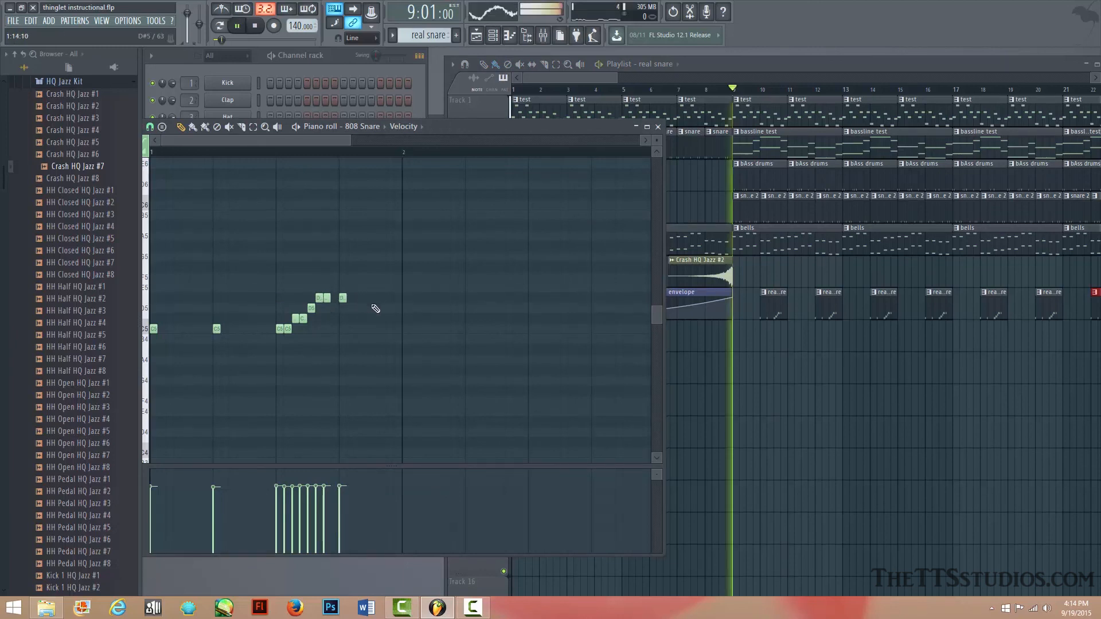
key(space)
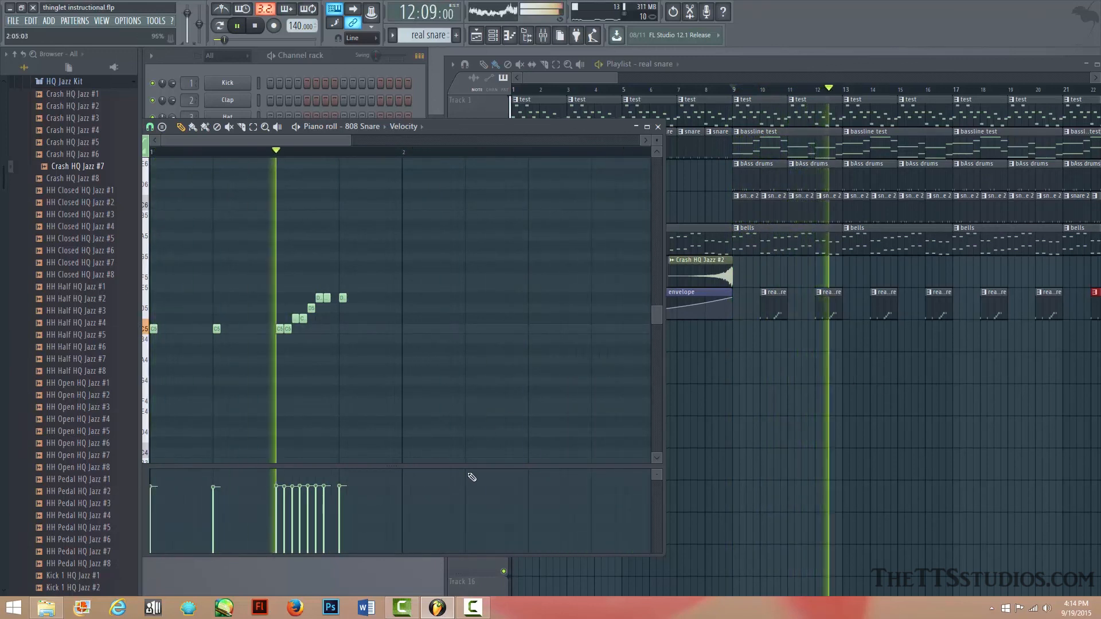
Step: Stop playback and add bassline test clips on Track 2 at bars 25 and 29
key(space)
click(652, 113)
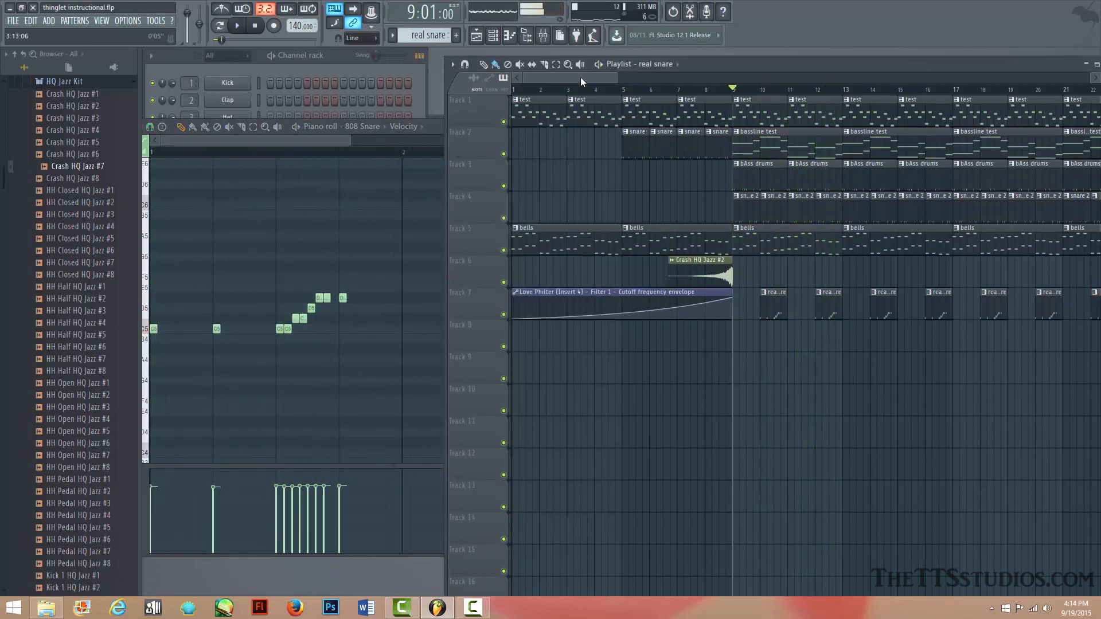
scroll(631, 95, down, 6)
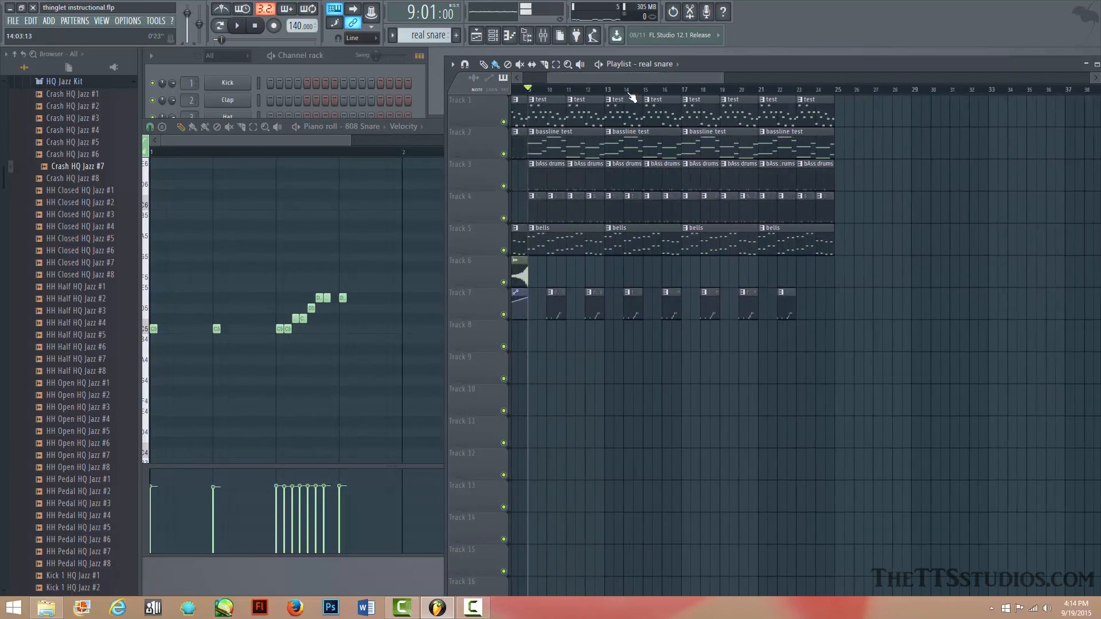
scroll(625, 95, down, 5)
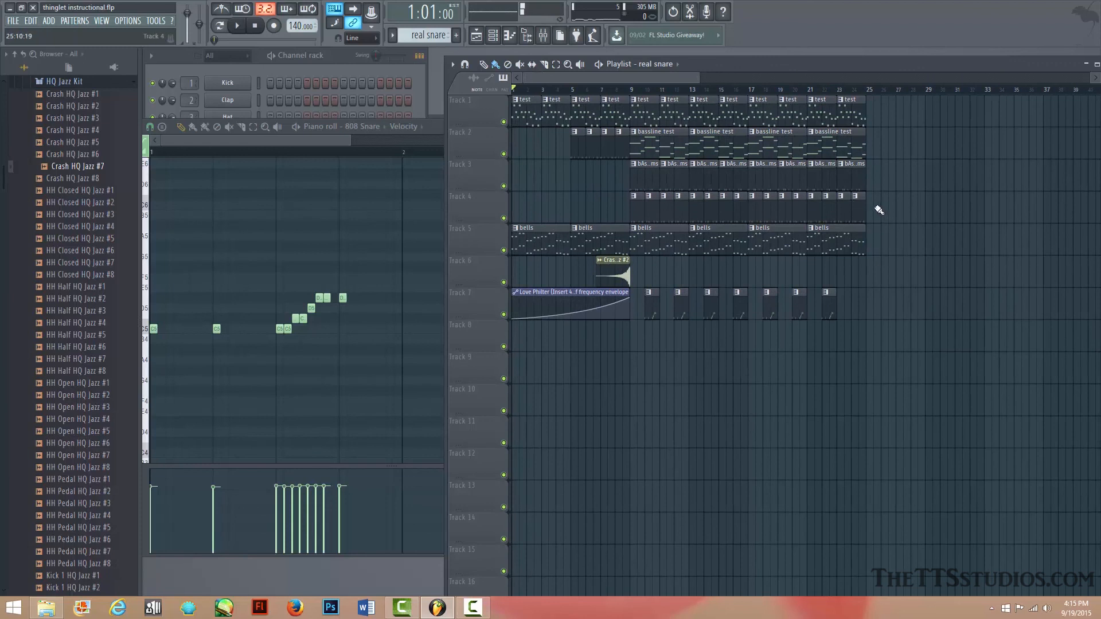
click(840, 136)
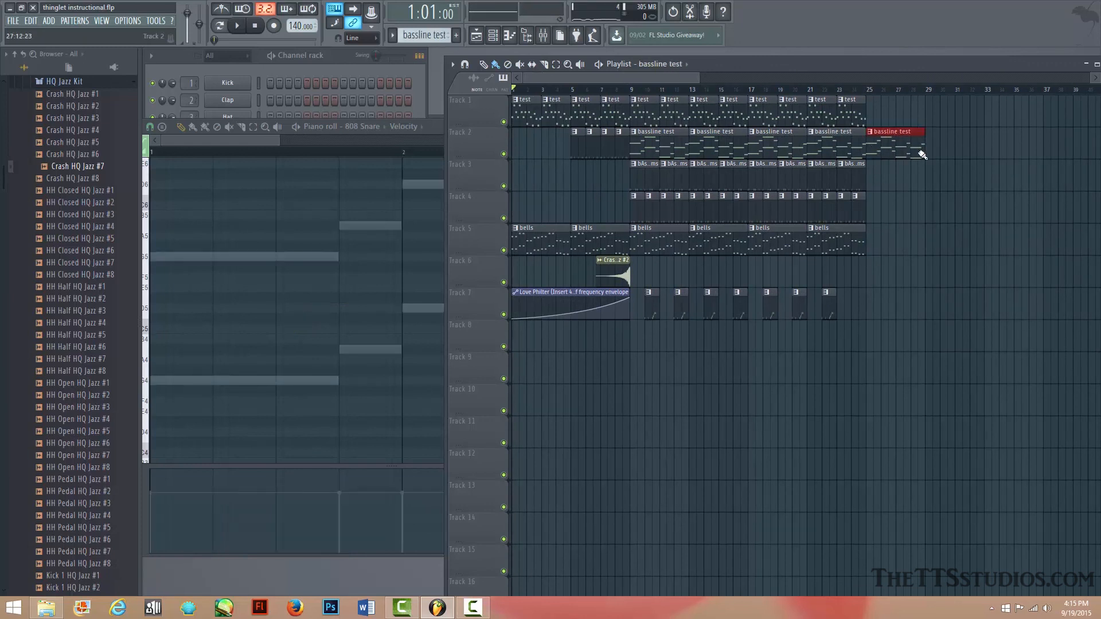
Step: Delete the bAss drums and snare 2 clips in bars 23 and 24 and play the drum gap from bar 22
scroll(904, 94, up, 3)
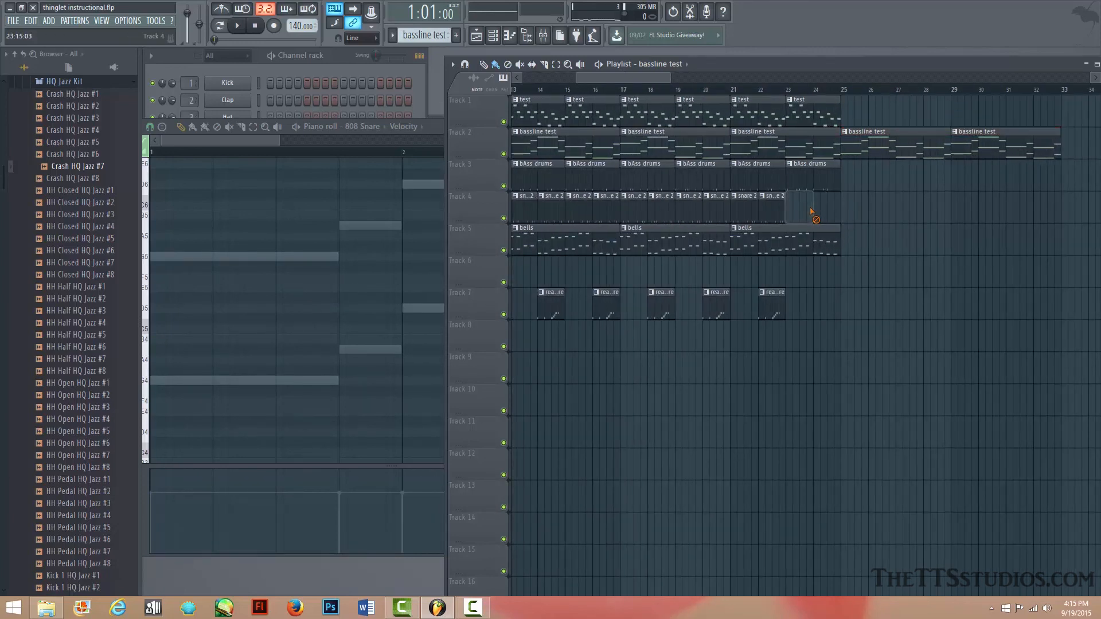
click(752, 82)
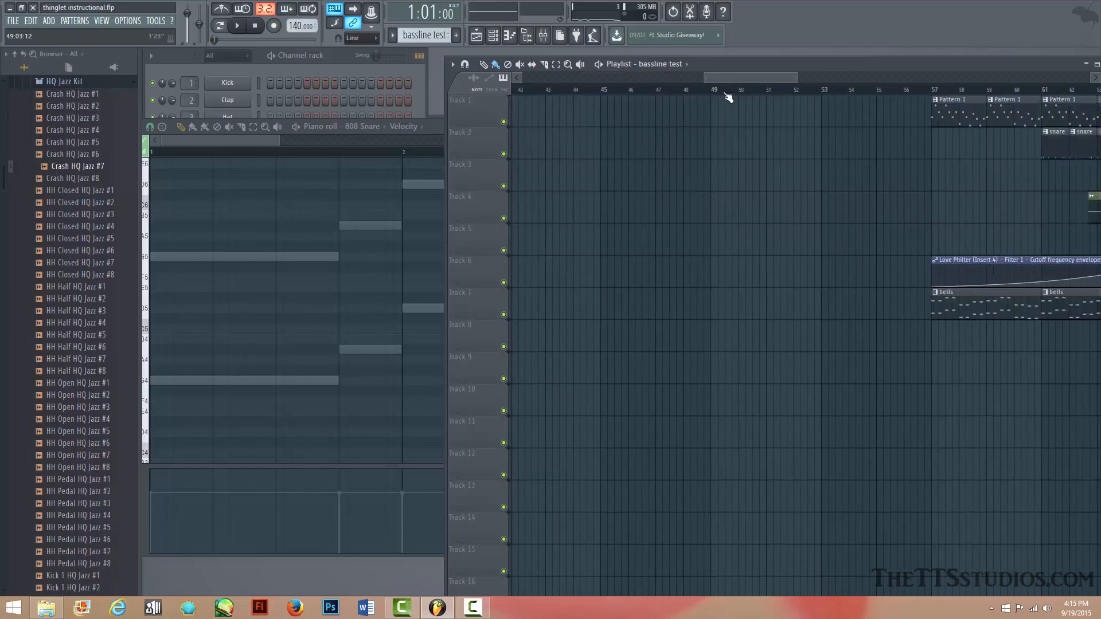
drag(712, 82, 627, 78)
click(627, 90)
key(space)
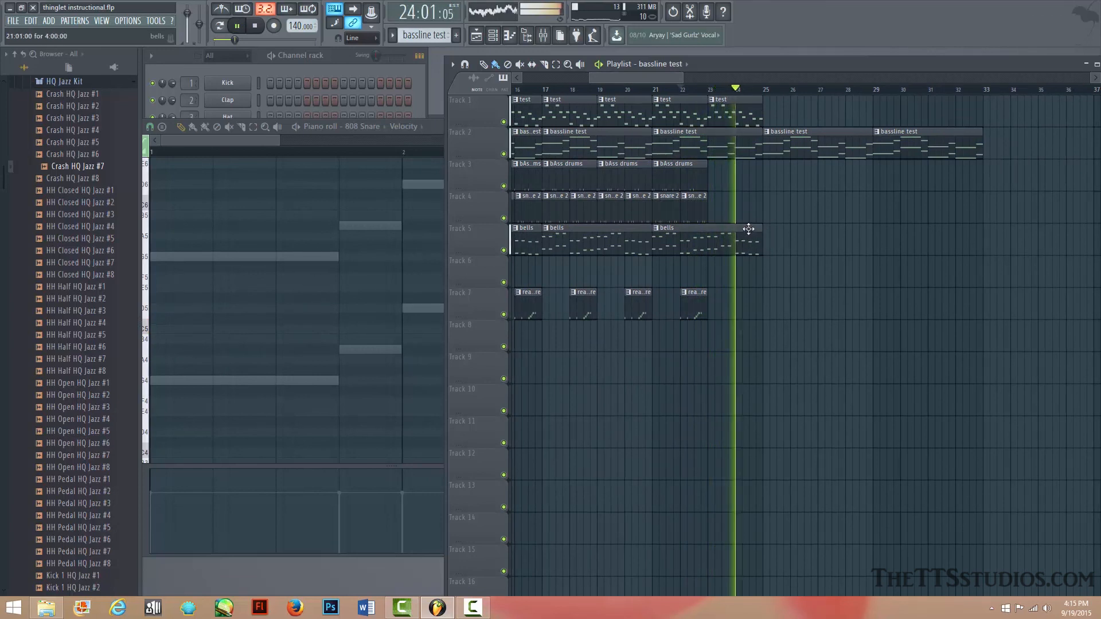
key(space)
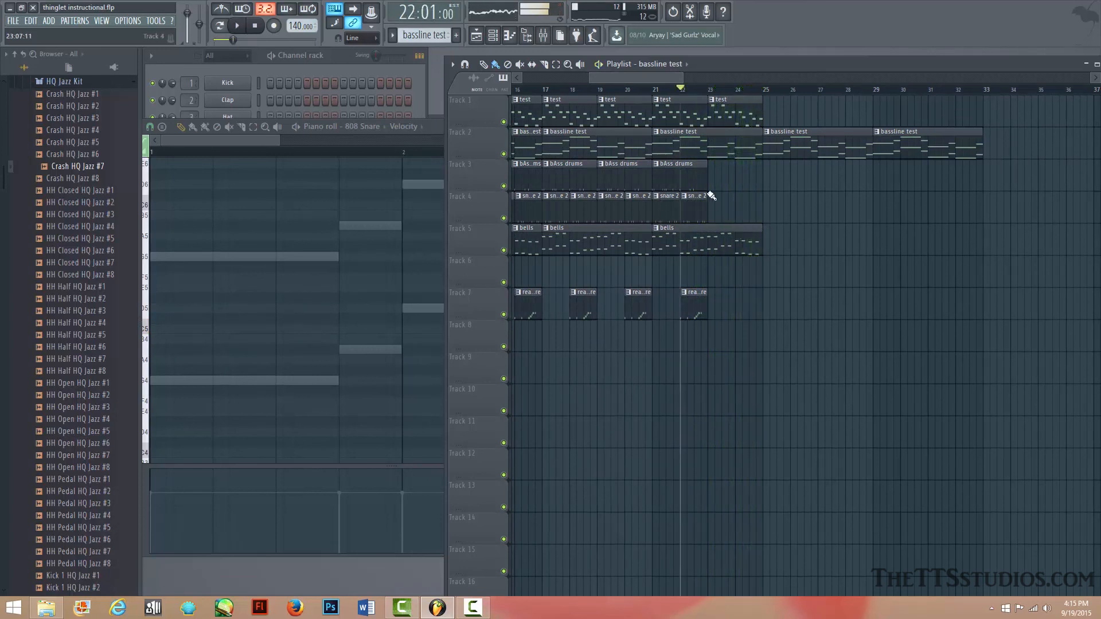
Step: Add bAss drums clips on Track 3 at bars 25, 27, 29 and 31 and play from bar 22
click(684, 167)
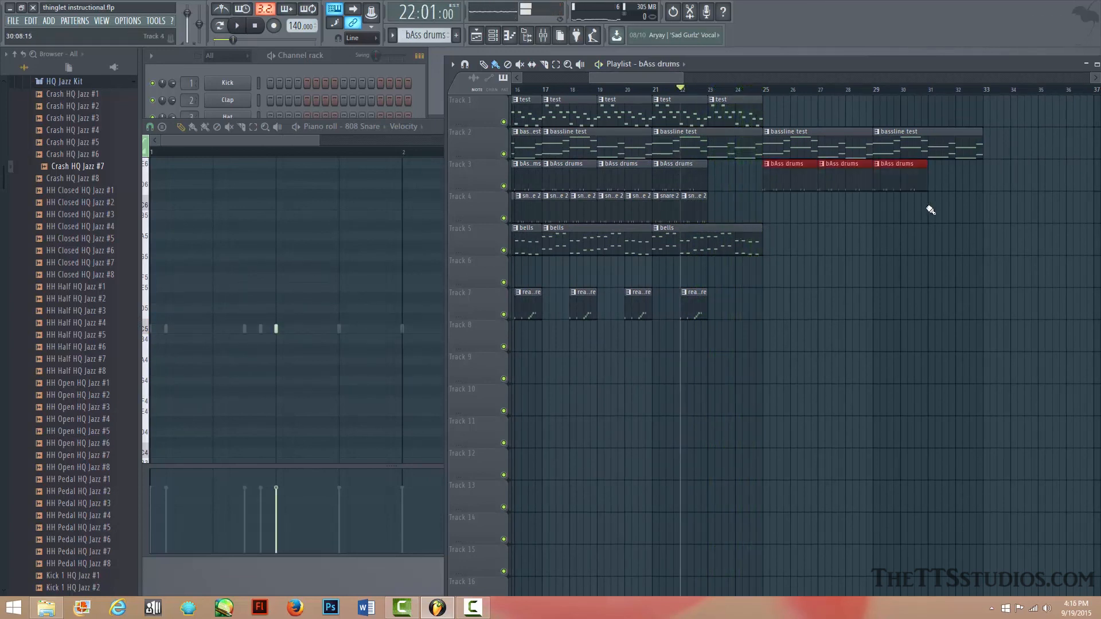
key(space)
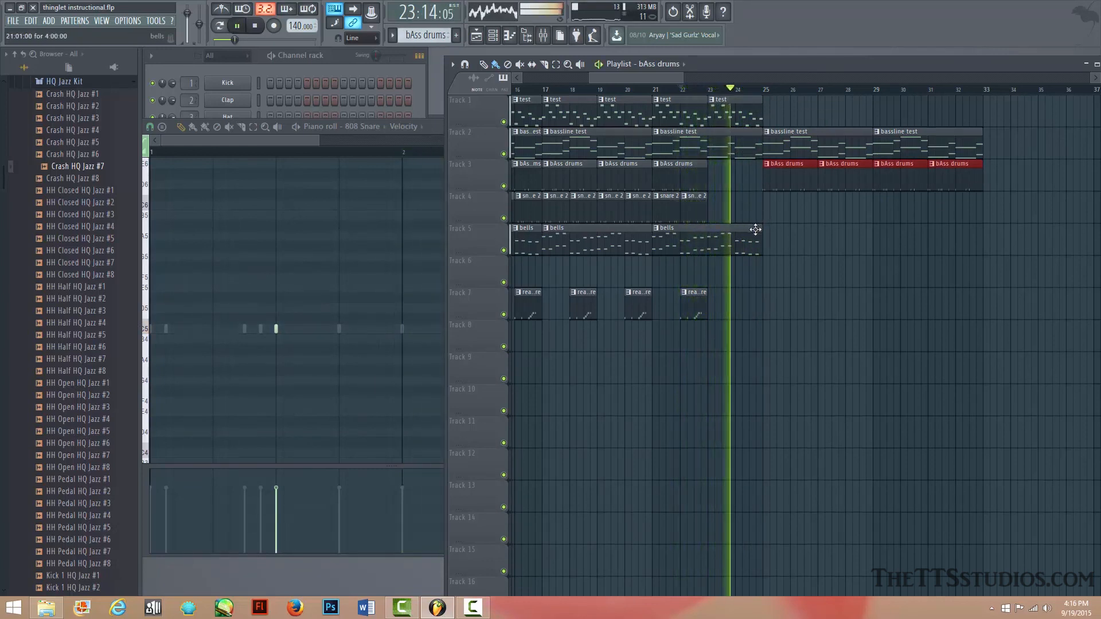
key(space)
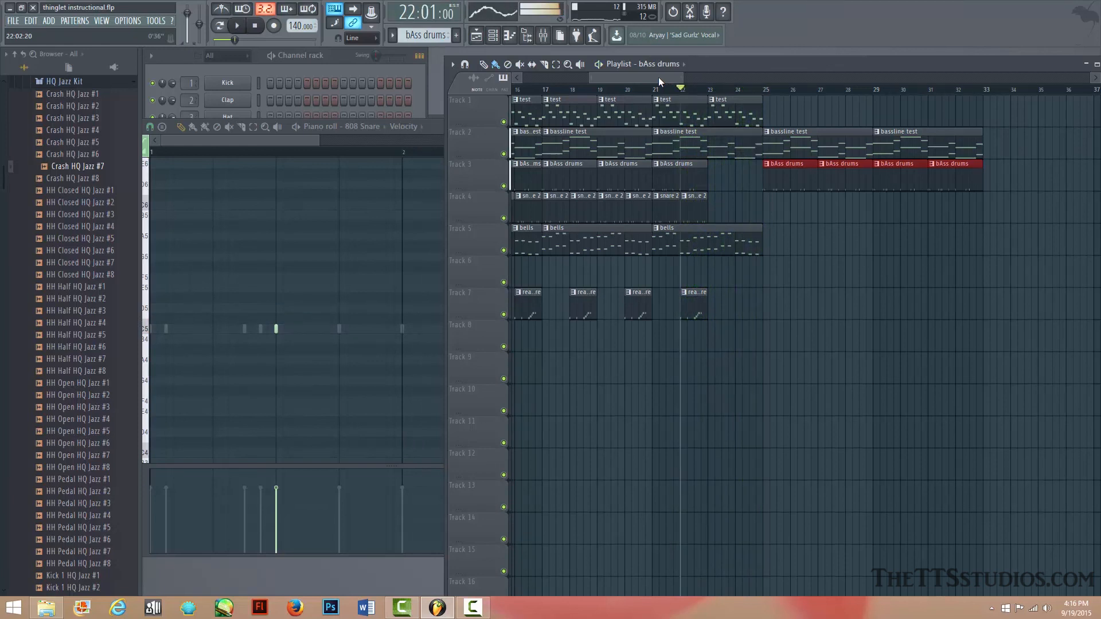
Step: Place a Crash HQ Jazz #2 clip on Track 8 so that it ends at bar 25 and play the transition
drag(658, 77, 647, 104)
scroll(580, 118, left, 5)
scroll(744, 94, up, 1)
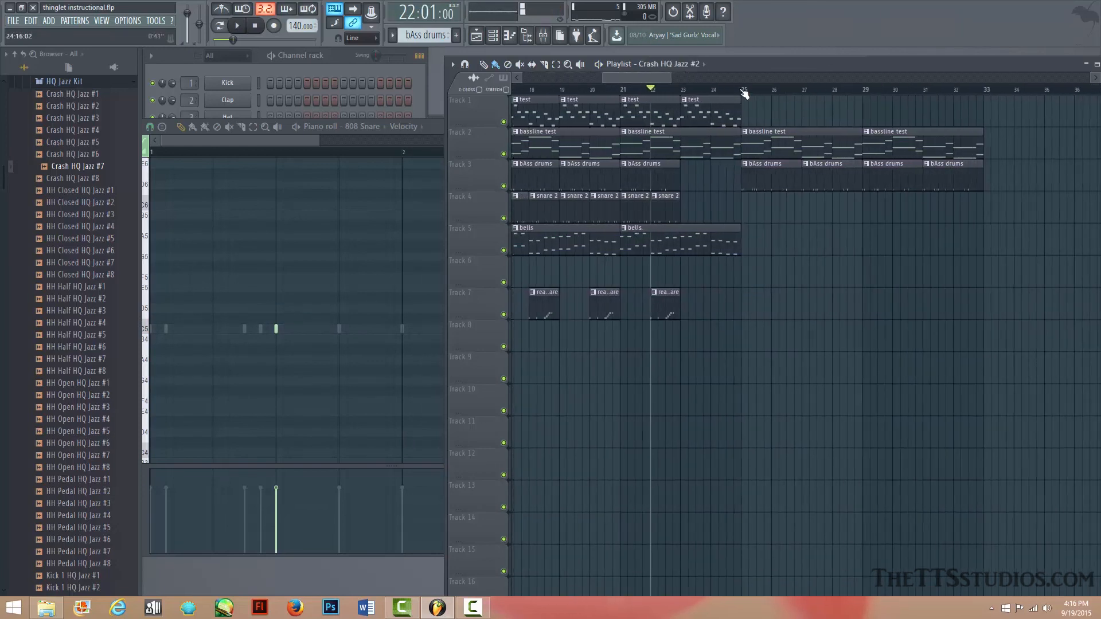
scroll(745, 94, up, 2)
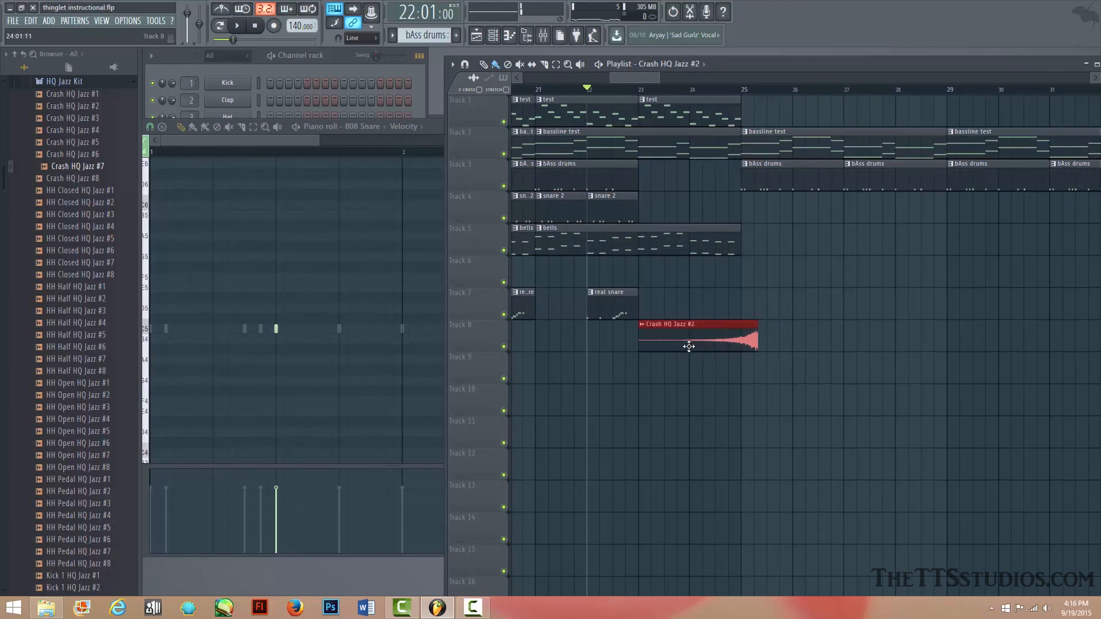
scroll(757, 89, up, 3)
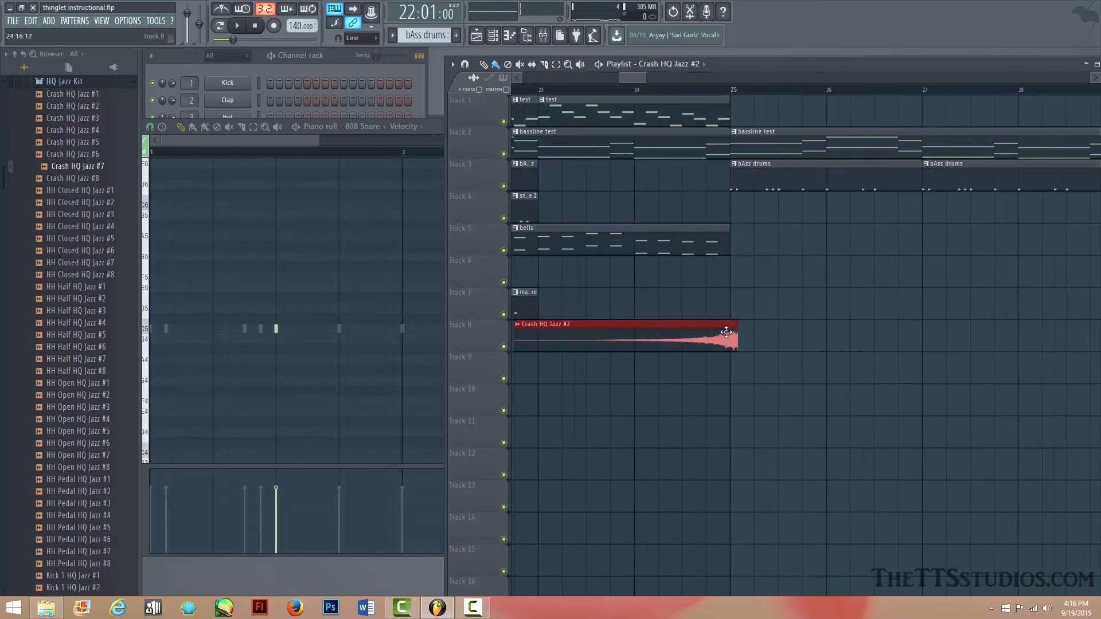
scroll(757, 104, up, 3)
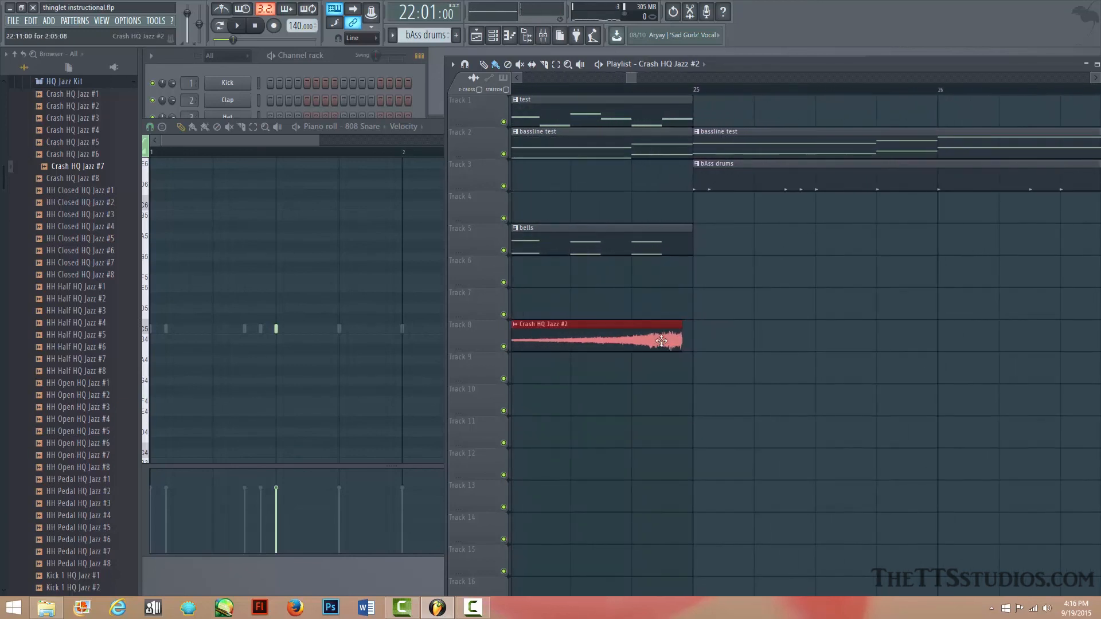
scroll(726, 98, down, 6)
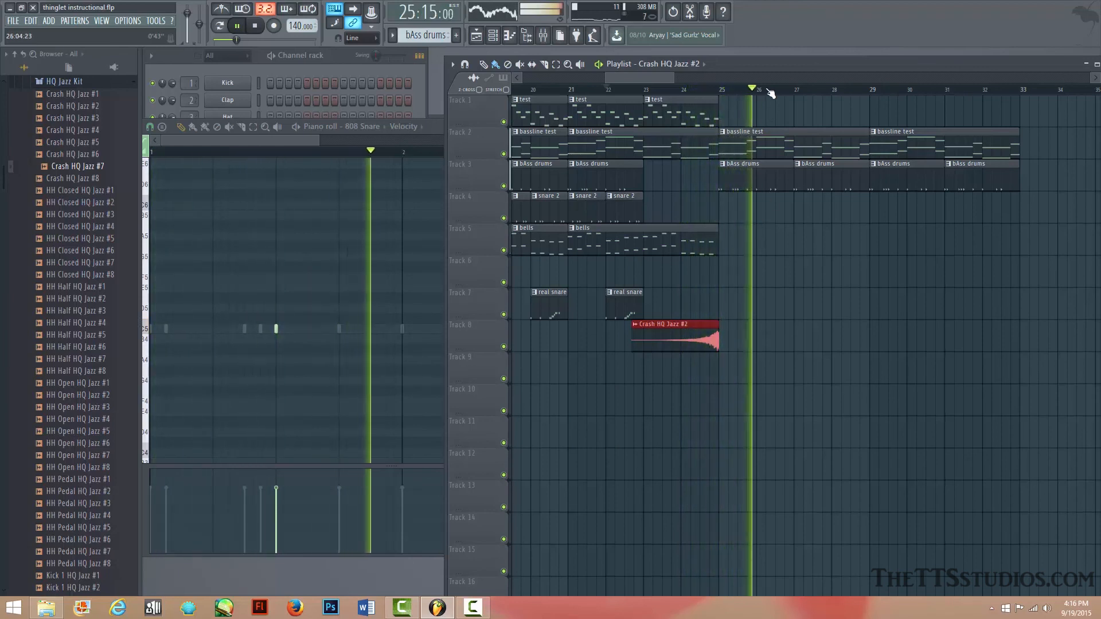
scroll(769, 93, down, 2)
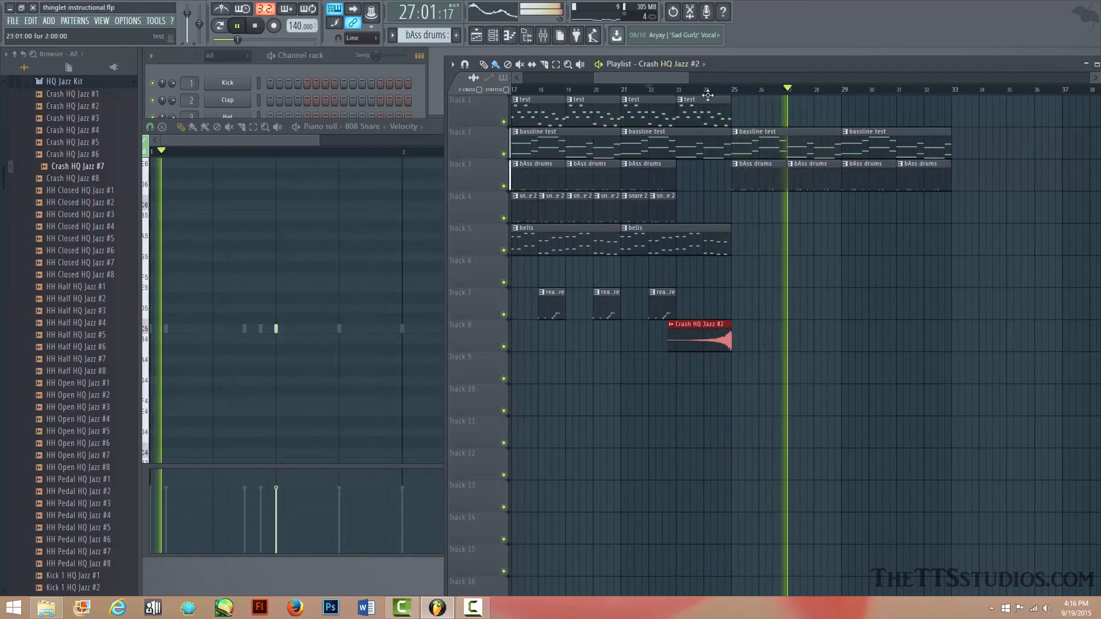
drag(662, 77, 685, 81)
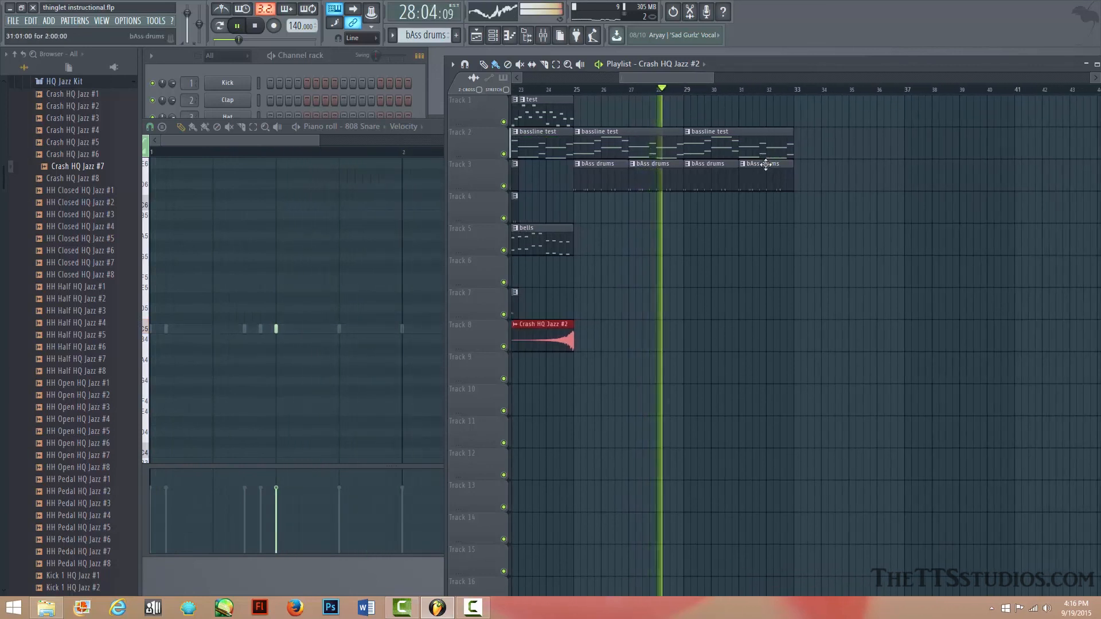
Step: Add four snare 2 clips on Track 4 across bars 29 to 32 and play the arrangement from bar 22
click(784, 167)
key(space)
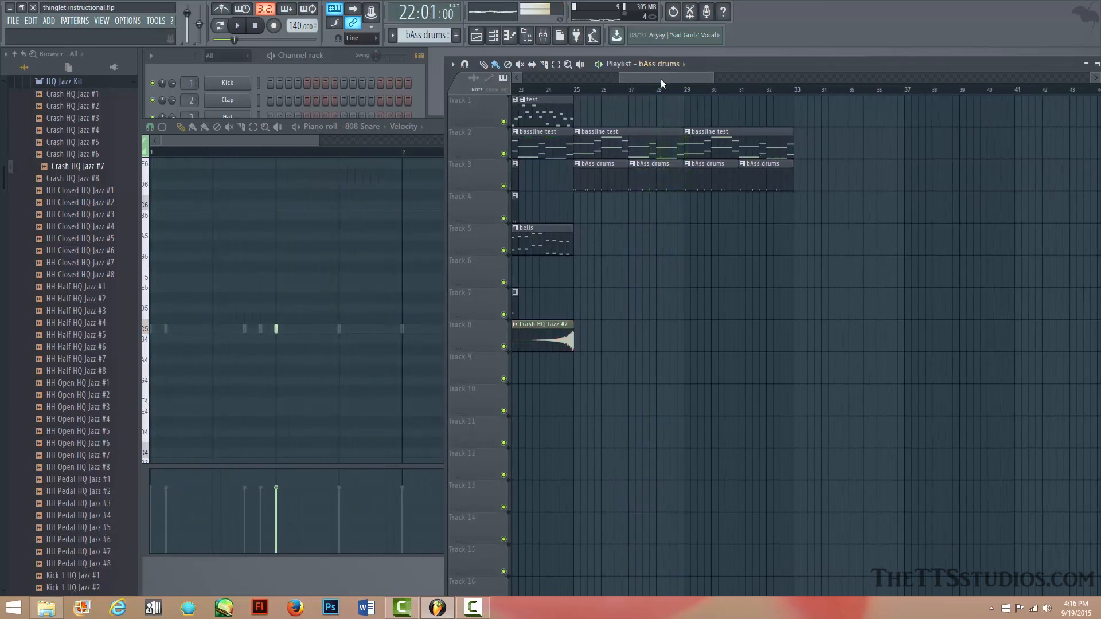
drag(660, 78, 635, 78)
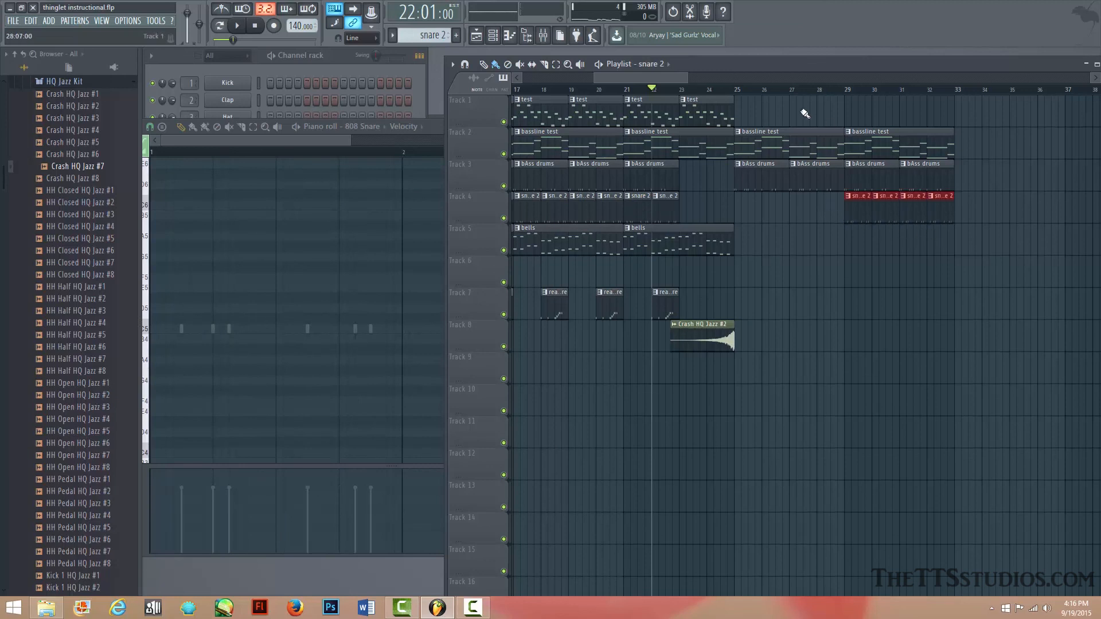
key(space)
Step: Continue the bAss drums clips on Track 3 and the snare 2 clips on Track 4 across bars 33 to 40
drag(648, 78, 677, 92)
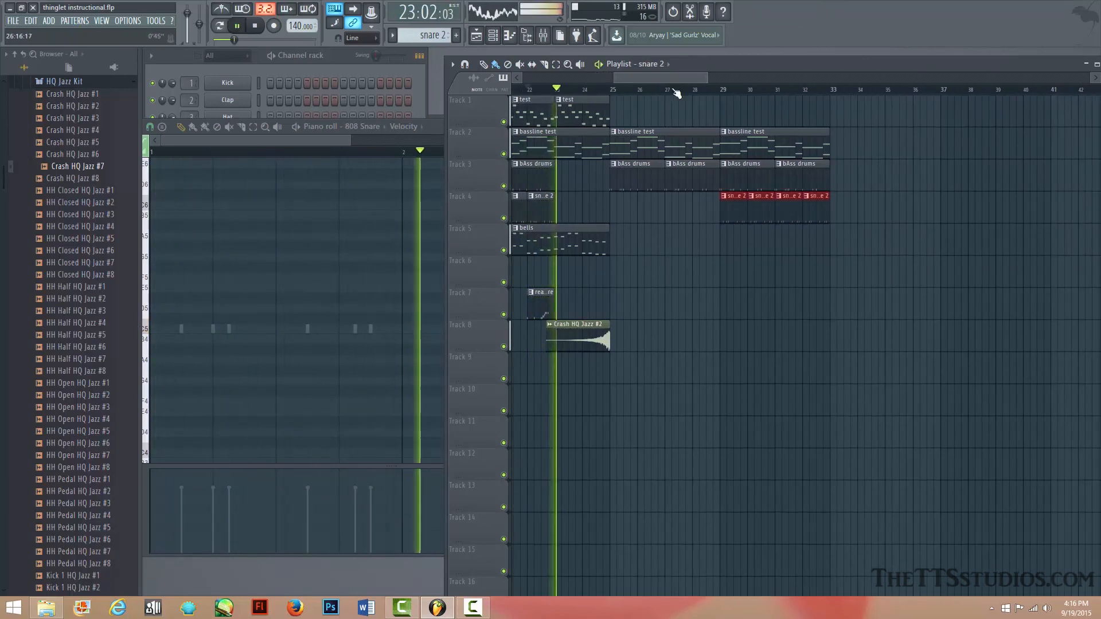
click(827, 176)
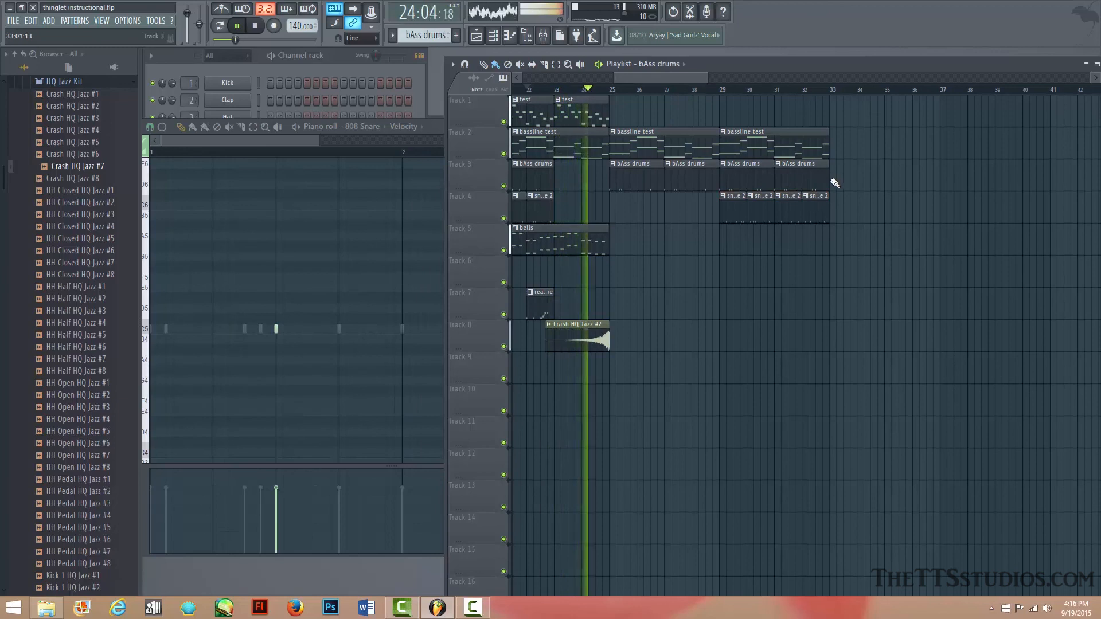
drag(835, 183, 995, 196)
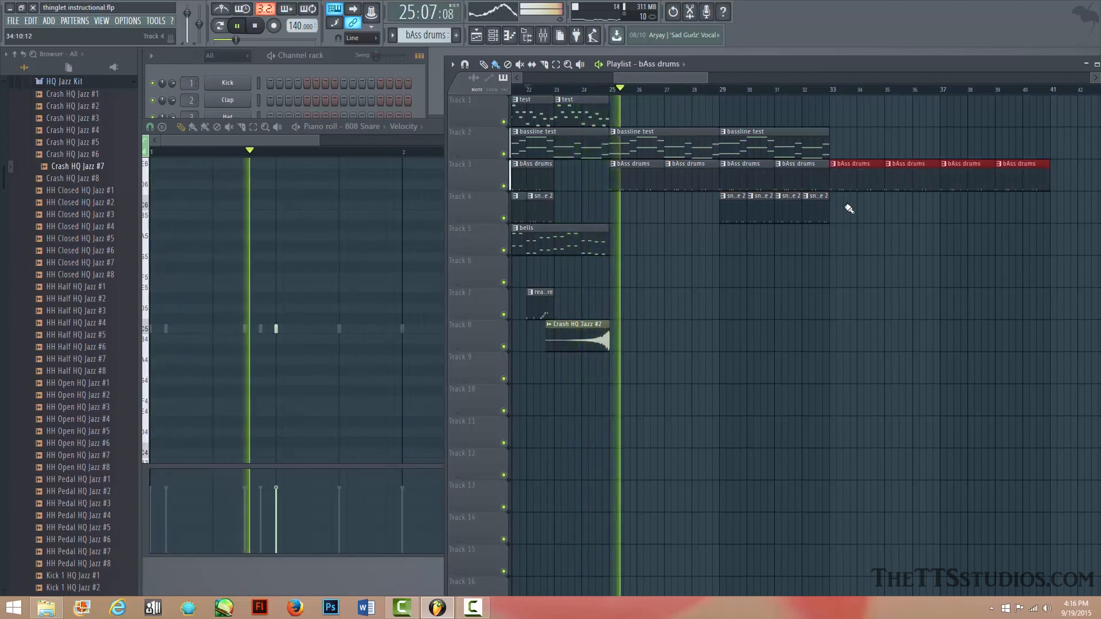
click(823, 209)
drag(836, 212, 1028, 231)
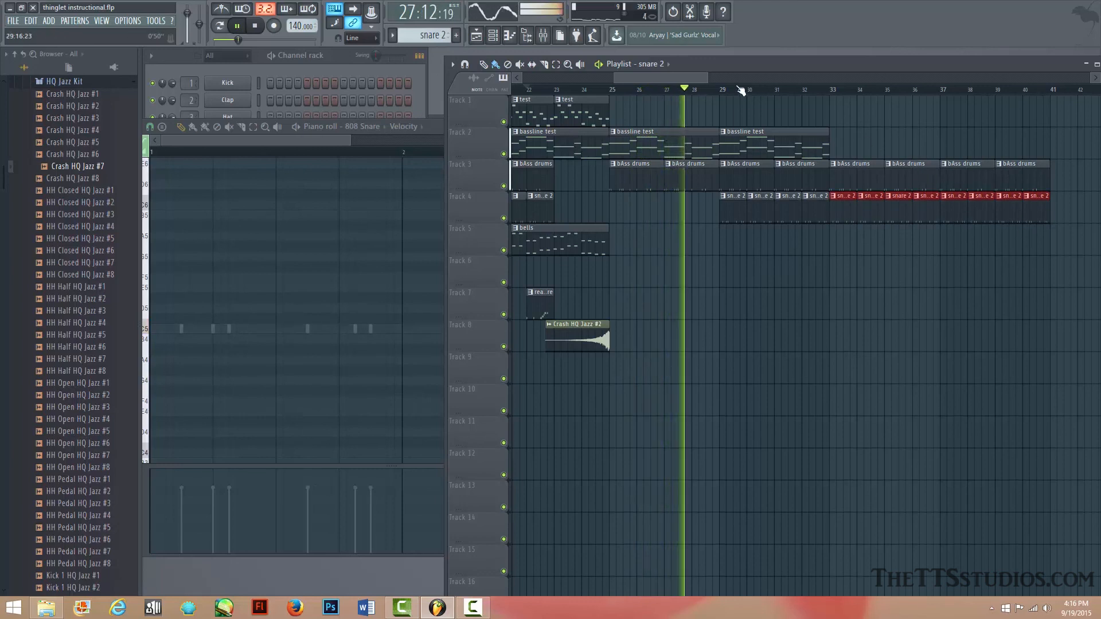
Step: Add bells clips on Track 5 and the Love Philter cutoff envelope on Track 6 across bars 33 to 40, and play the section
mouse_move(690, 77)
mouse_down()
mouse_move(643, 93)
mouse_move(772, 116)
mouse_move(725, 136)
mouse_move(765, 241)
mouse_move(888, 241)
mouse_up()
click(776, 232)
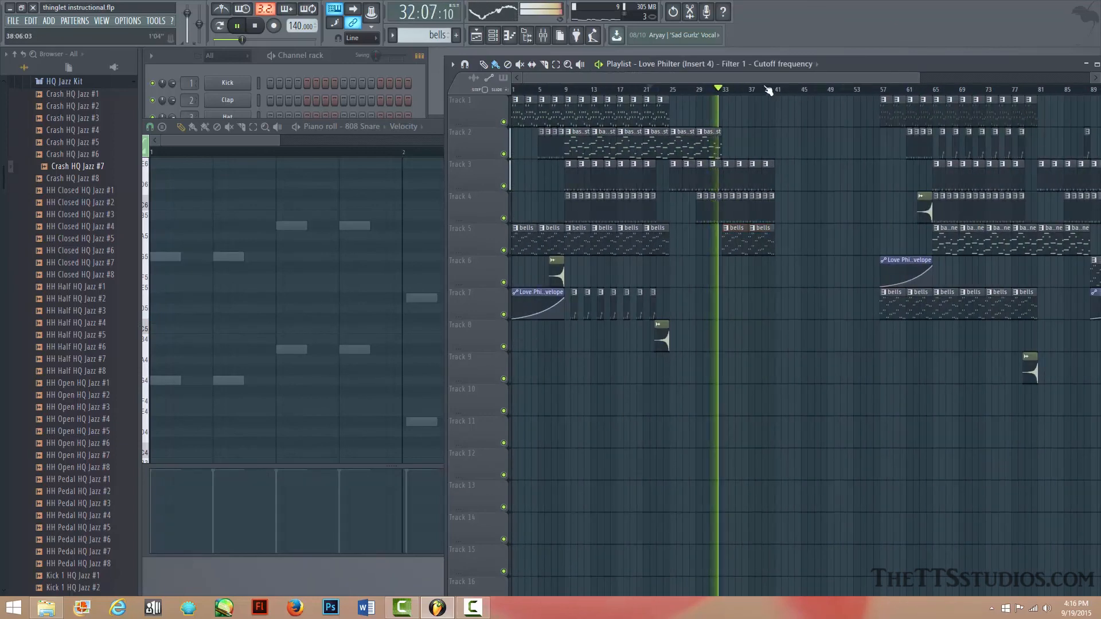
scroll(769, 91, up, 4)
key(space)
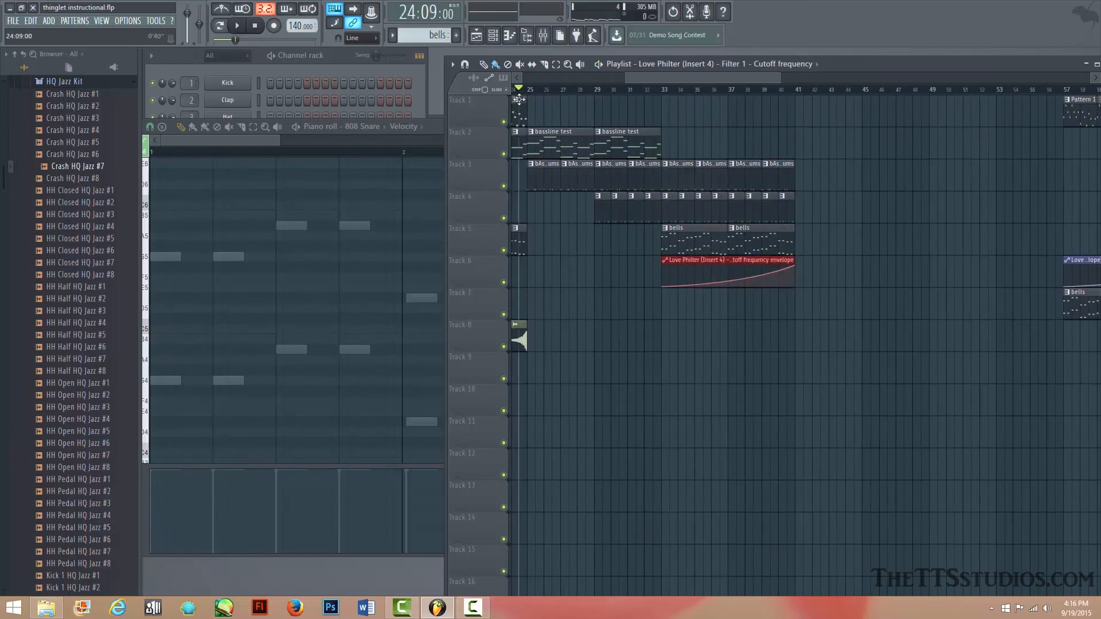
drag(667, 79, 652, 92)
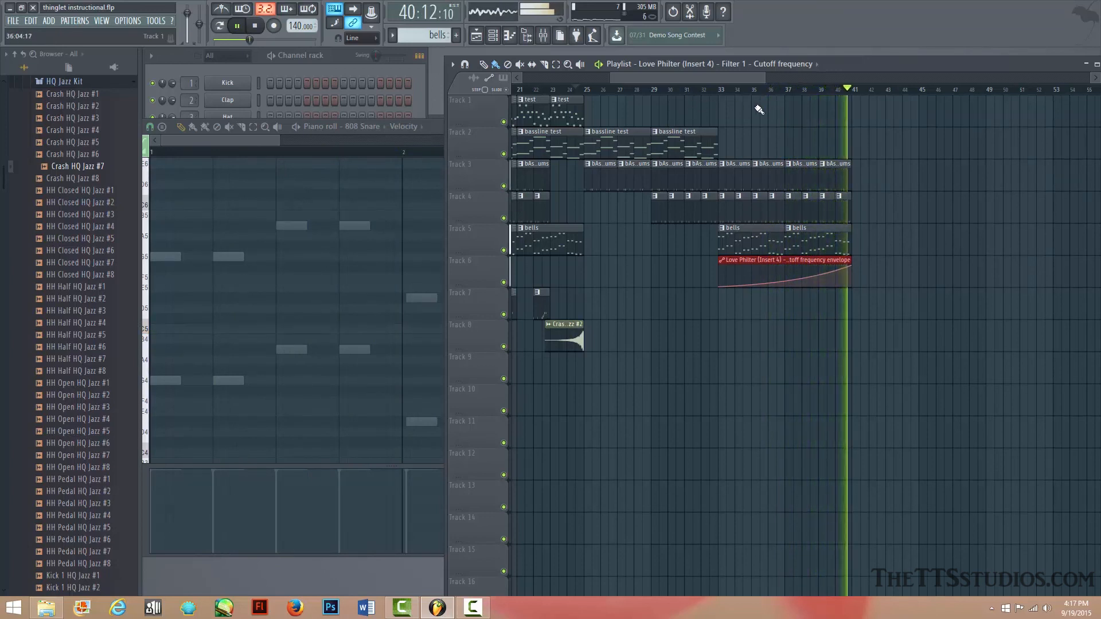
key(space)
Step: Copy the full section from bars 9 to 24, including its lead-in crash, so that the copy begins at bar 41
drag(693, 77, 605, 93)
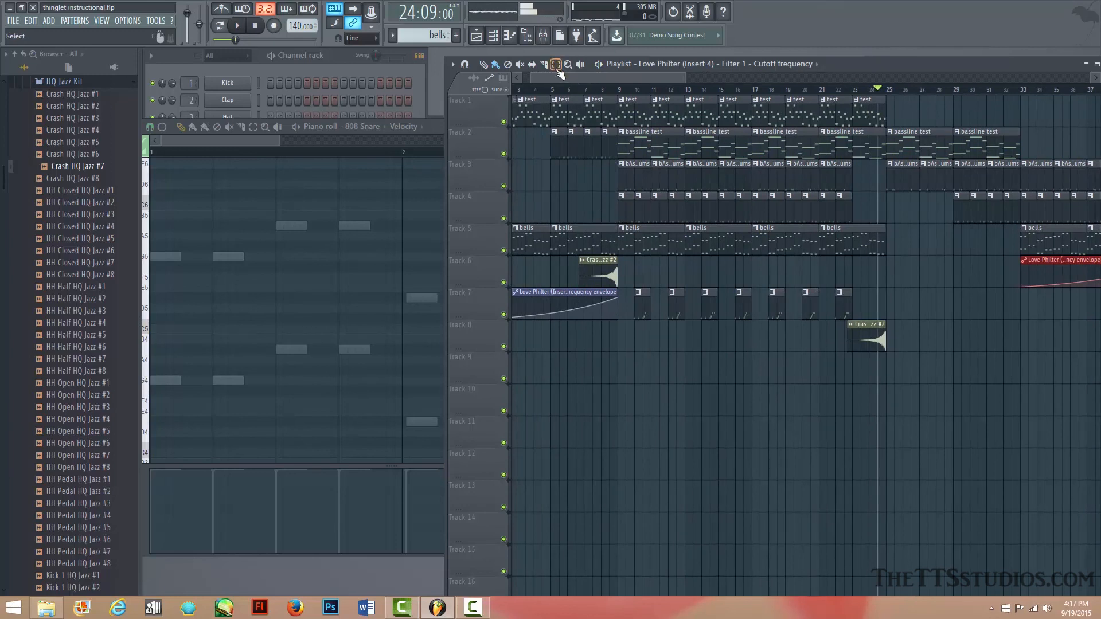
drag(625, 331, 864, 113)
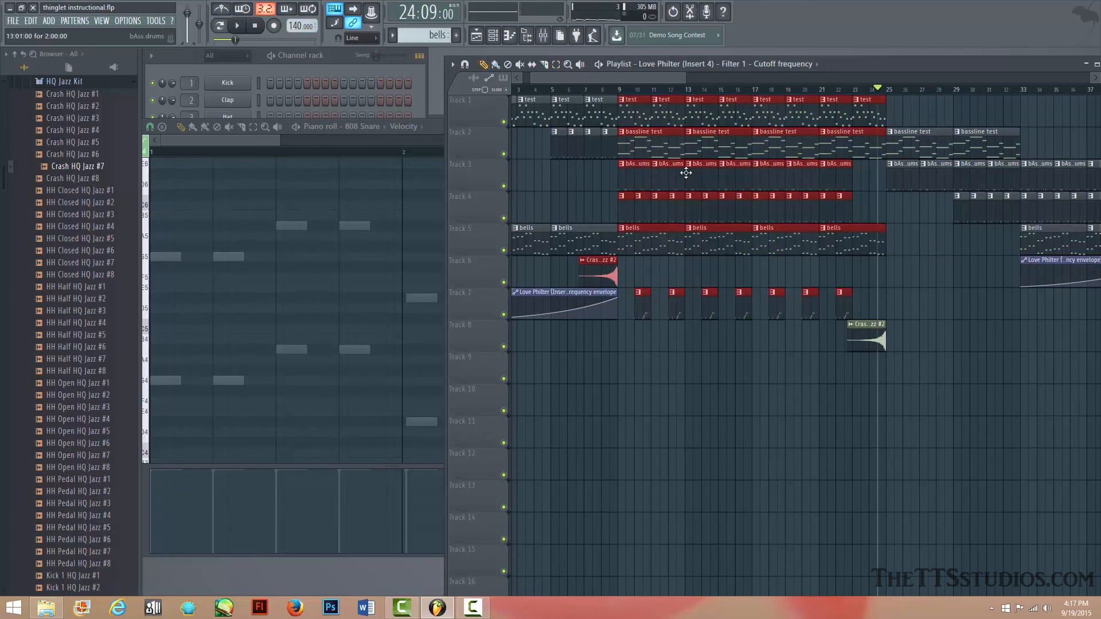
drag(686, 173, 1031, 152)
drag(667, 78, 792, 140)
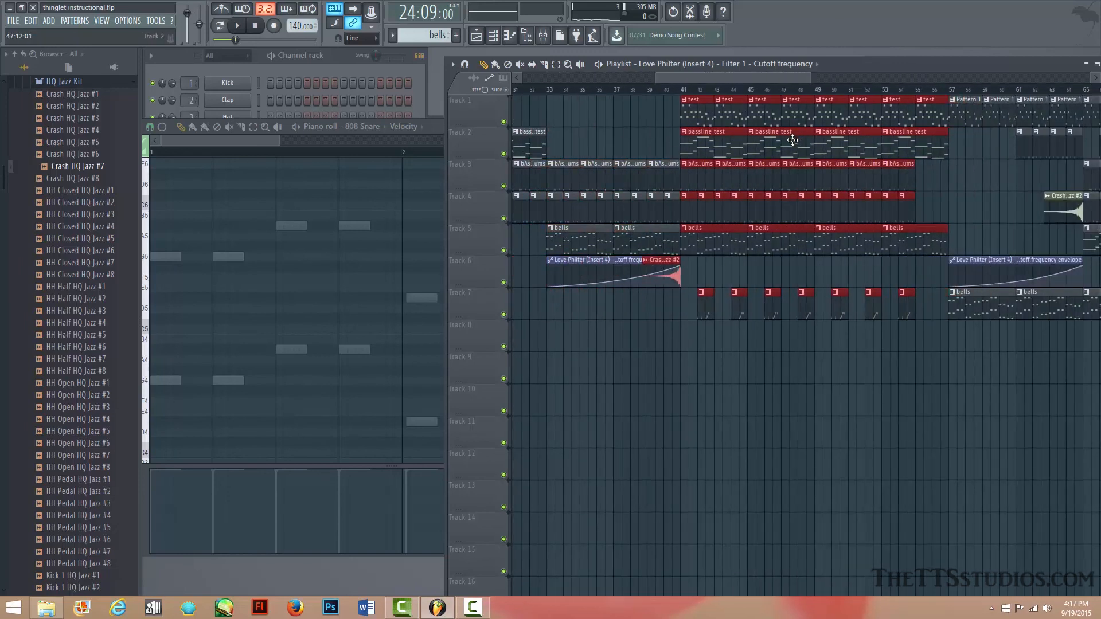
click(636, 132)
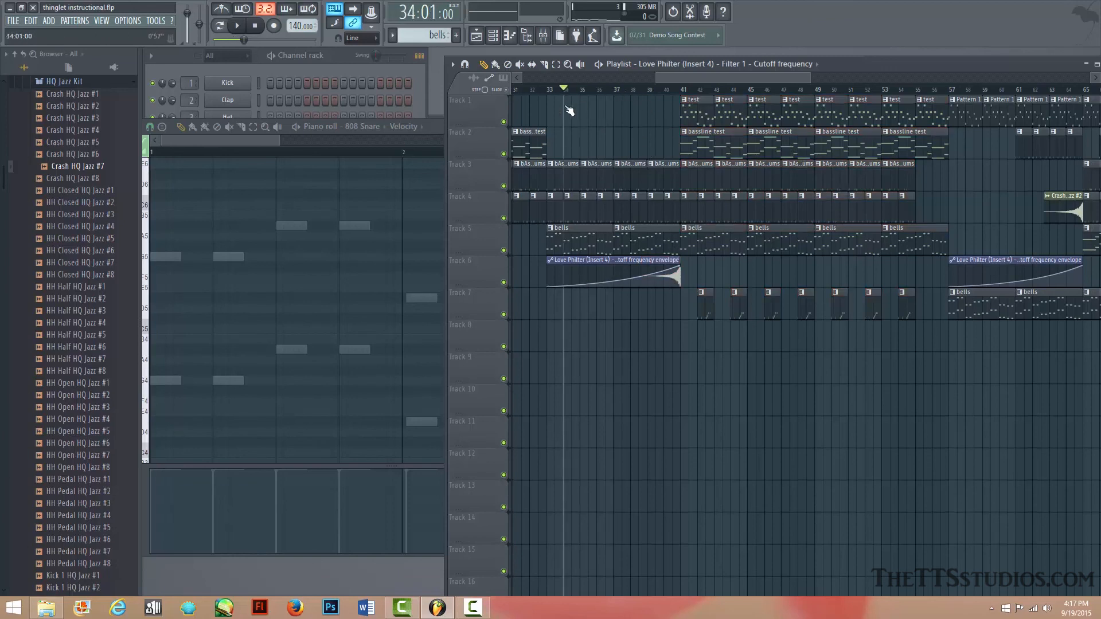
Step: Delete the real snare clips on Track 7 at bars 44, 48 and 52 while playing from bar 34
key(space)
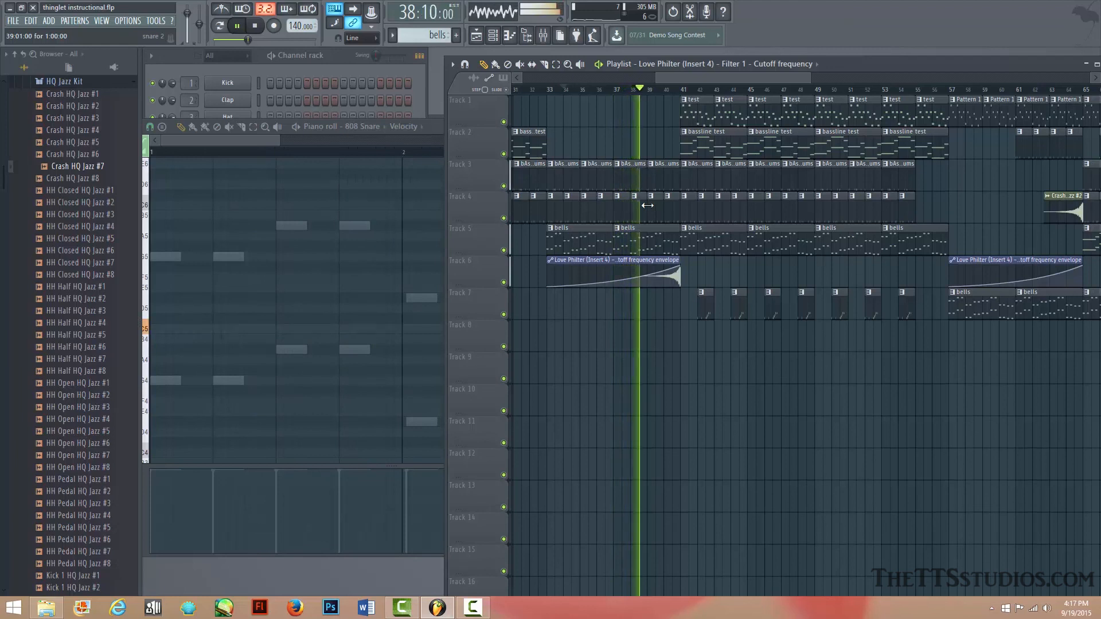
right_click(735, 304)
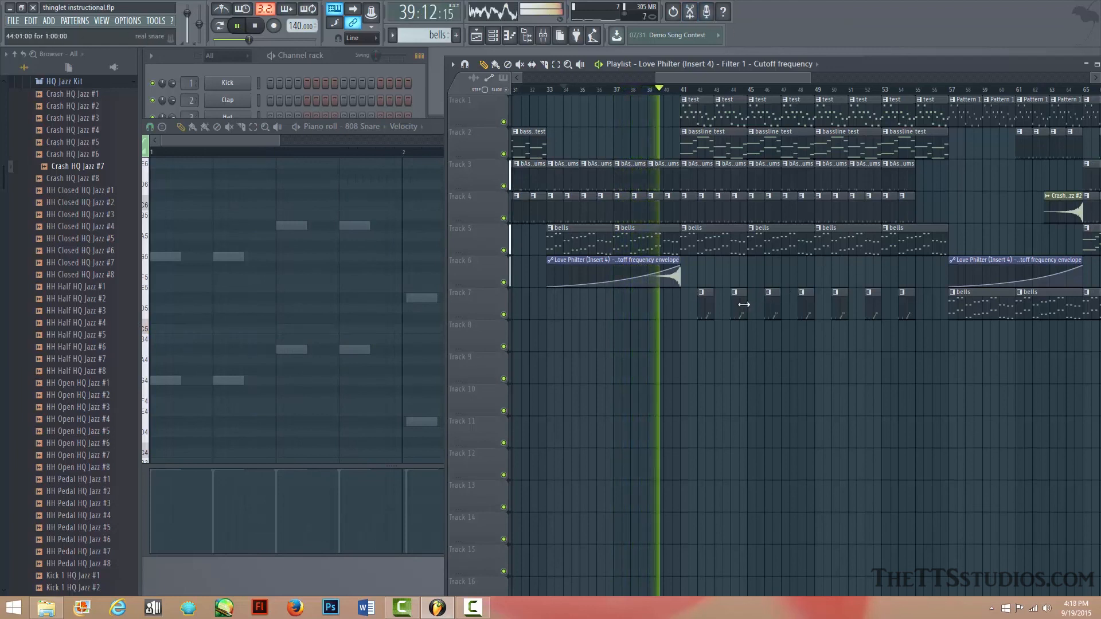
right_click(802, 304)
right_click(867, 309)
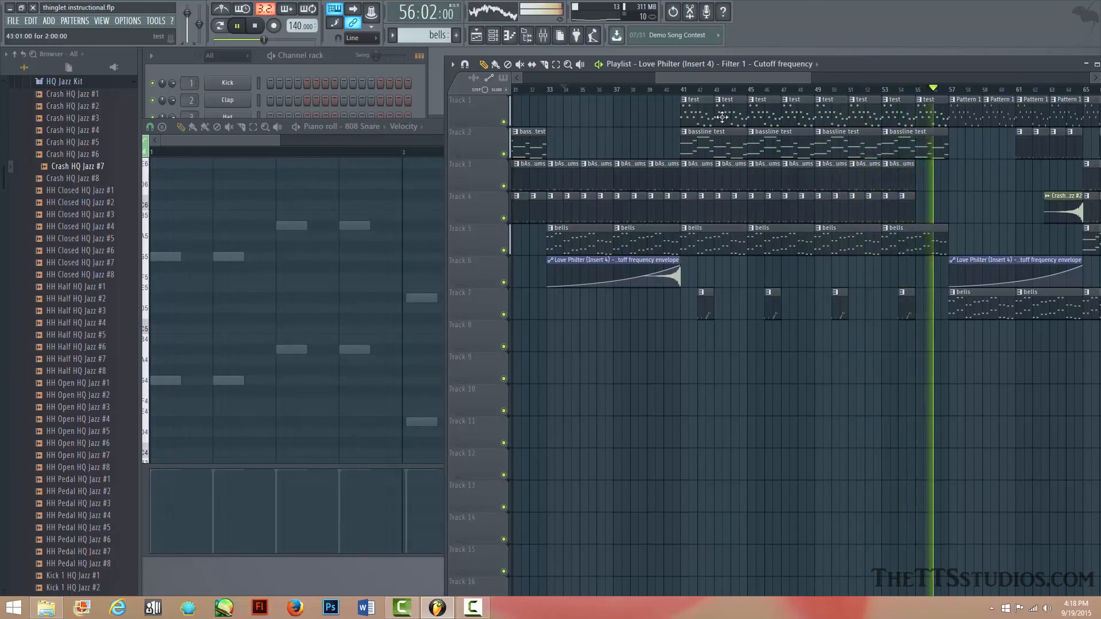
key(space)
Step: Play the whole arrangement from bar 1 through bar 56 to review it, and return to the beginning
drag(695, 77, 319, 99)
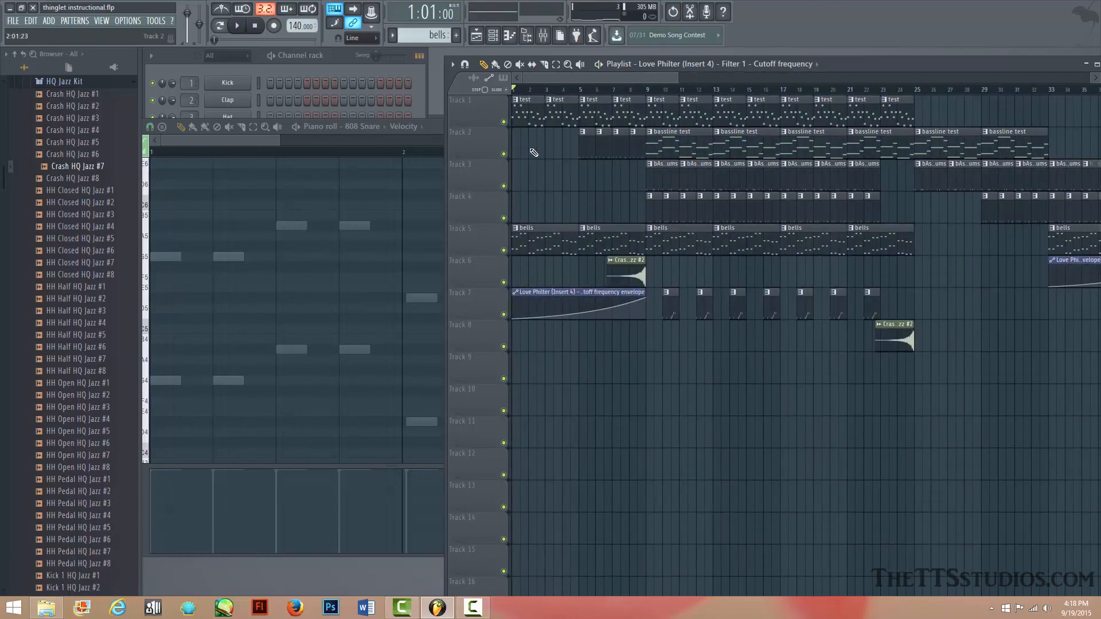
key(space)
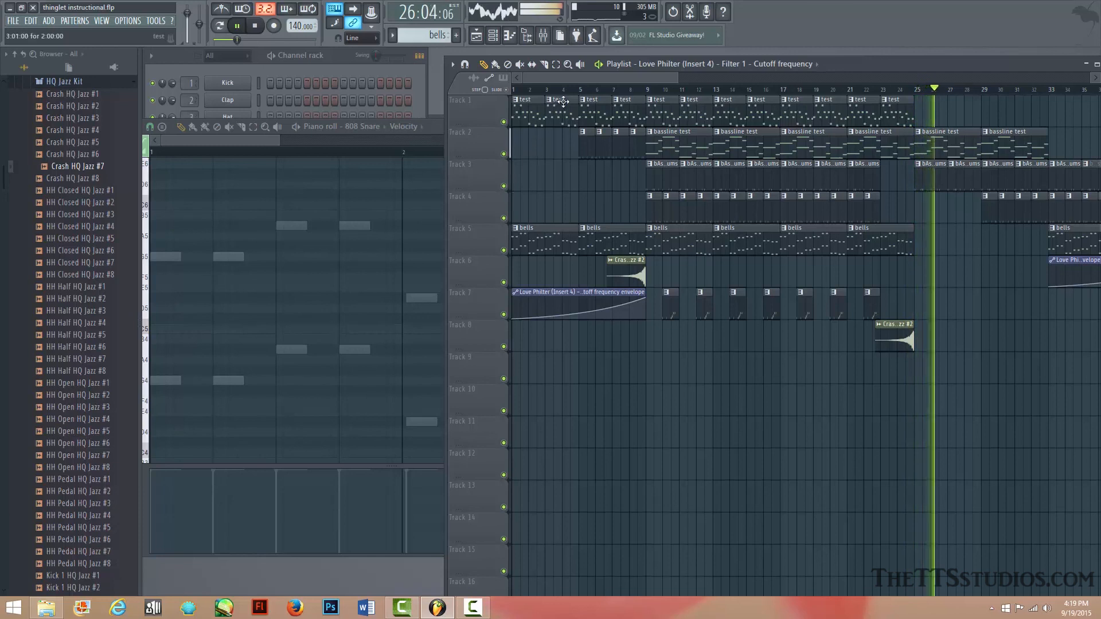
drag(582, 77, 660, 150)
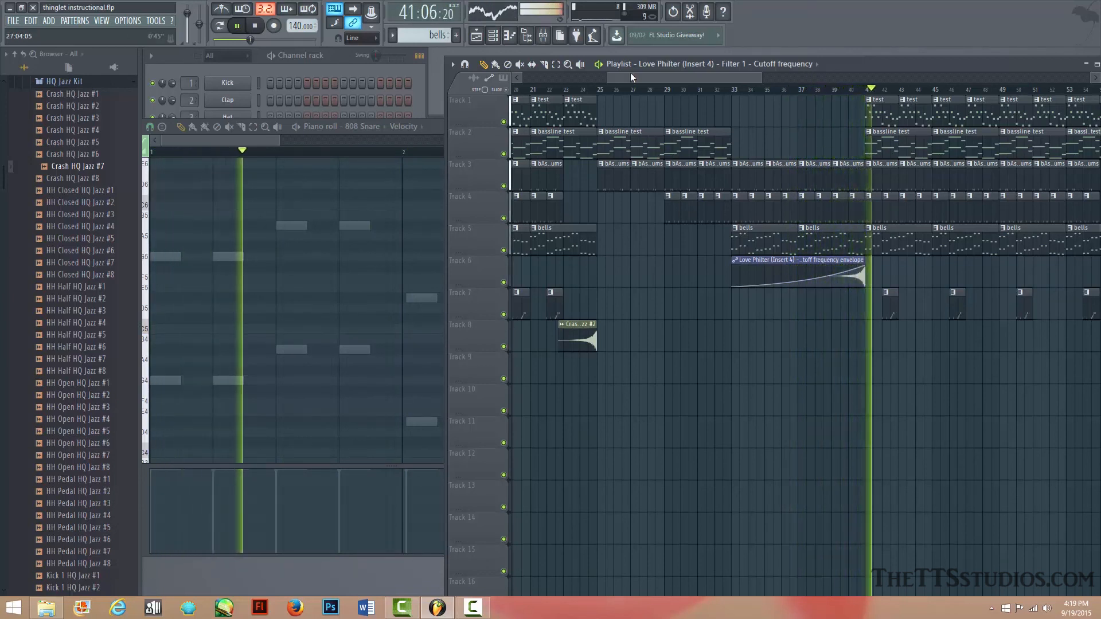
drag(620, 76, 647, 126)
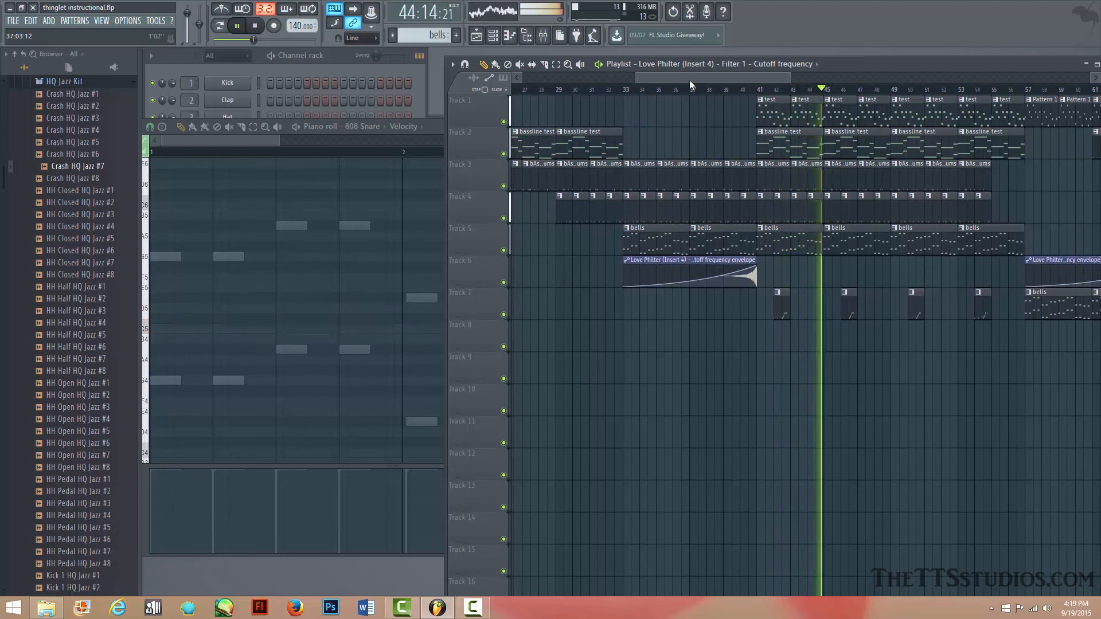
drag(688, 78, 704, 98)
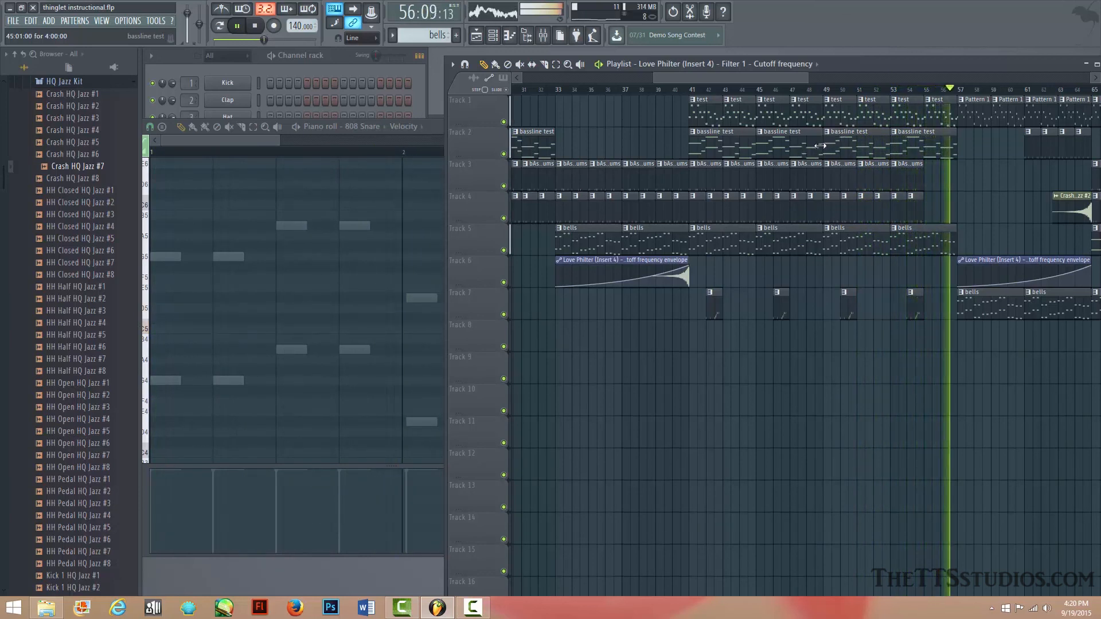
drag(754, 78, 556, 186)
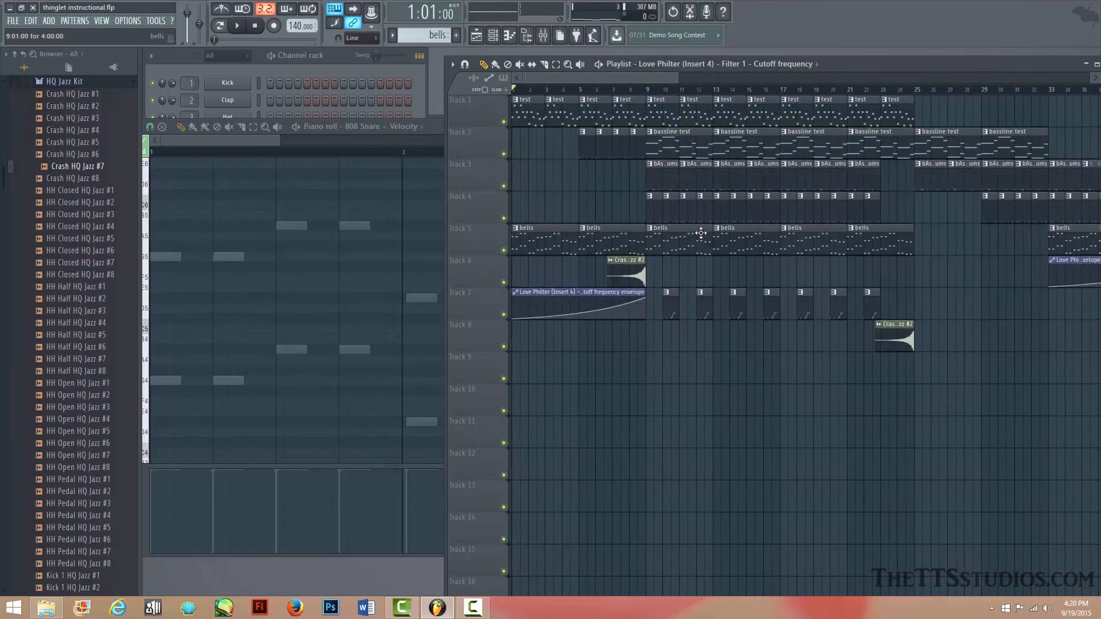